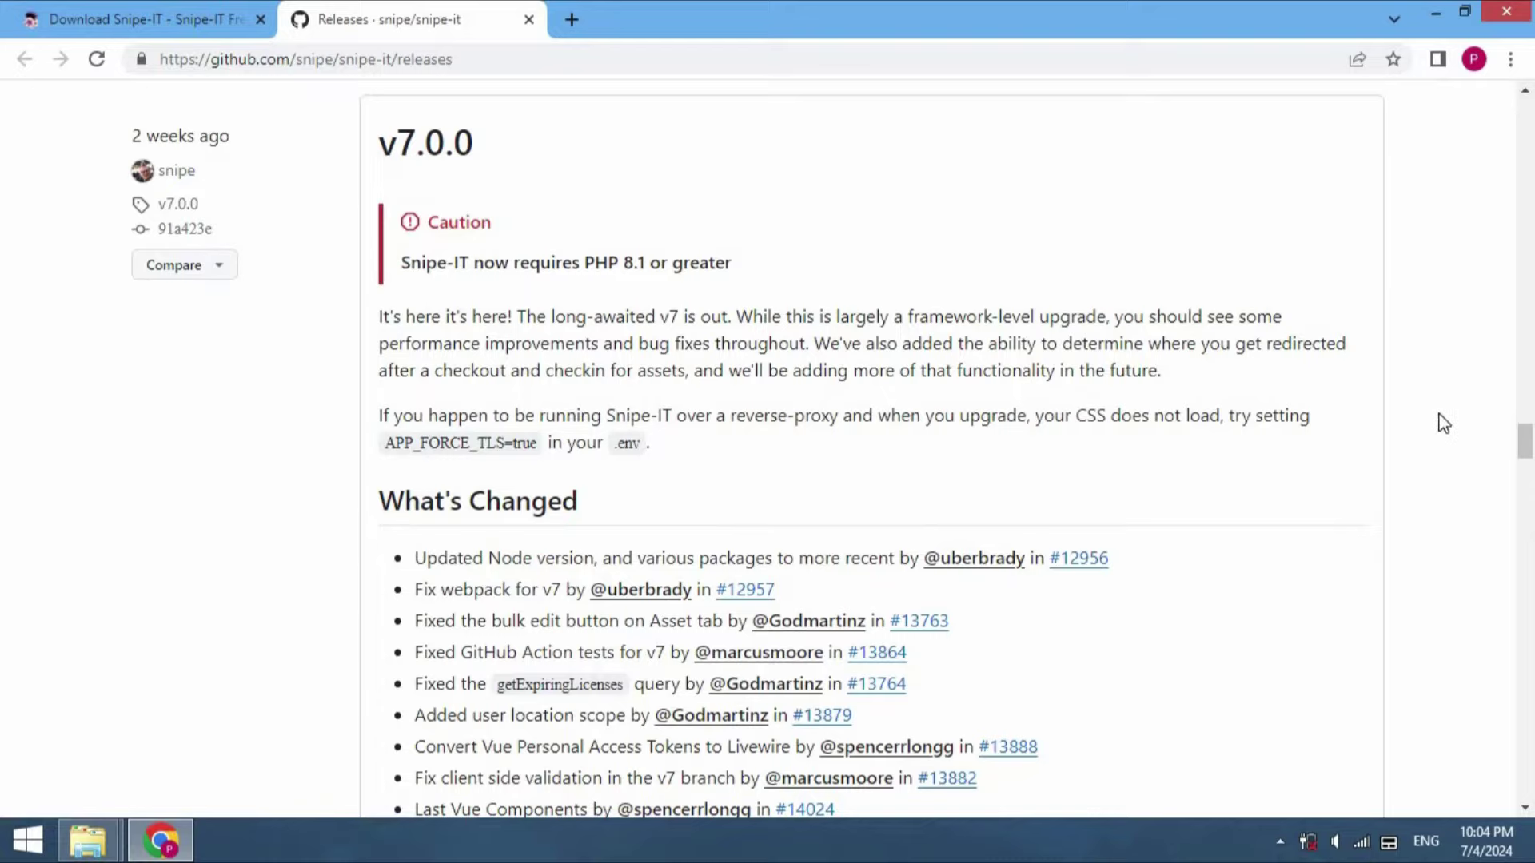
Open the v7.0.0 release page and scroll to its Source code zip and tar.gz assets
{"action": "left_click_drag", "start_coordinate": [1528, 448], "coordinate": [1529, 458]}
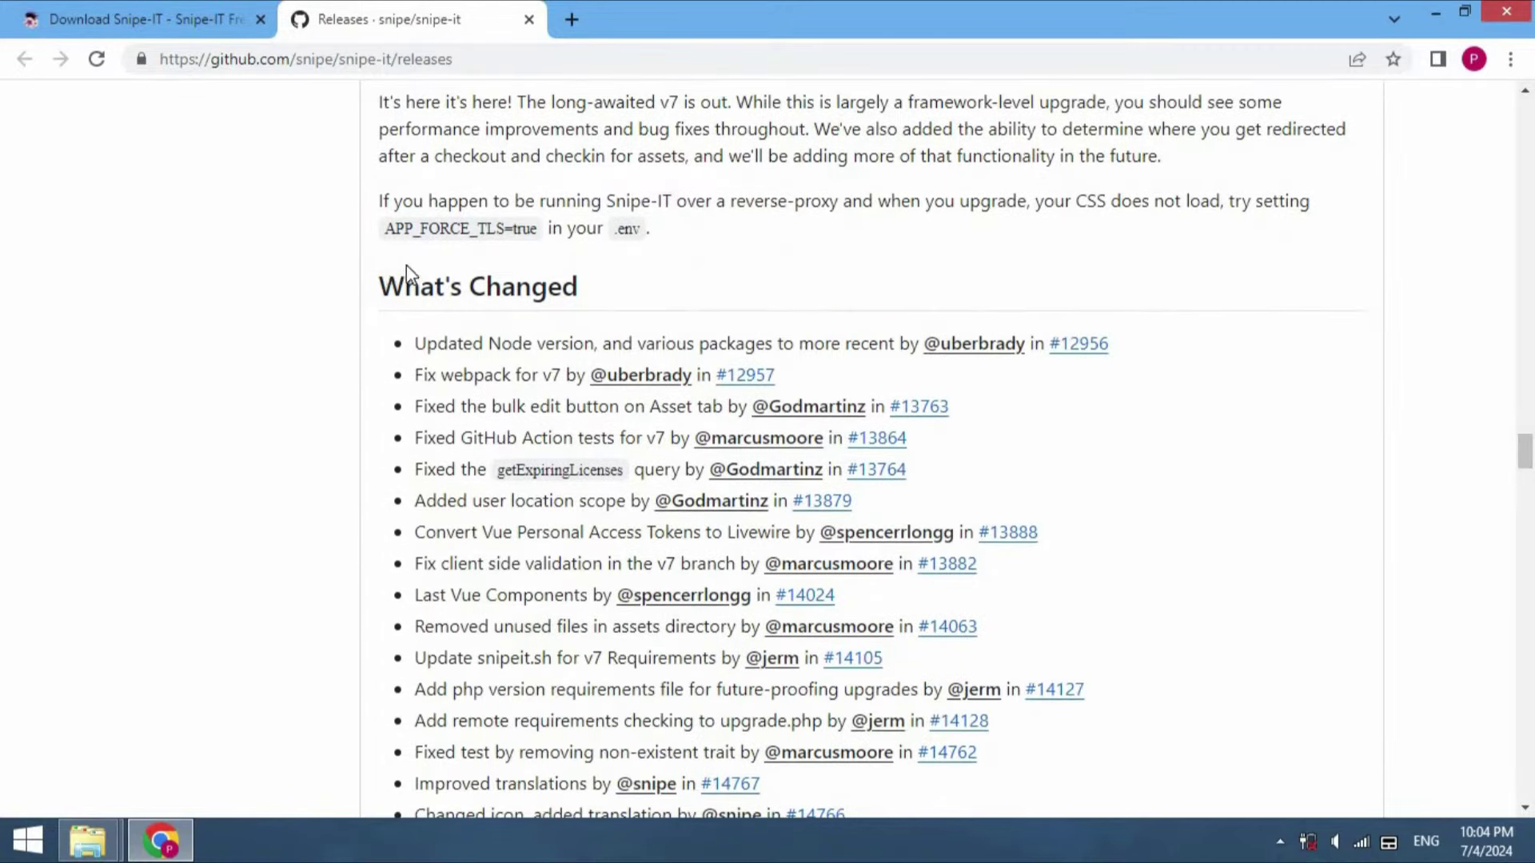
{"action": "left_click_drag", "start_coordinate": [406, 265], "coordinate": [587, 264]}
{"action": "left_click", "coordinate": [1204, 398]}
{"action": "mouse_move", "coordinate": [1527, 457]}
{"action": "left_mouse_down"}
{"action": "mouse_move", "coordinate": [1527, 551]}
{"action": "mouse_move", "coordinate": [1525, 432]}
{"action": "left_mouse_up"}
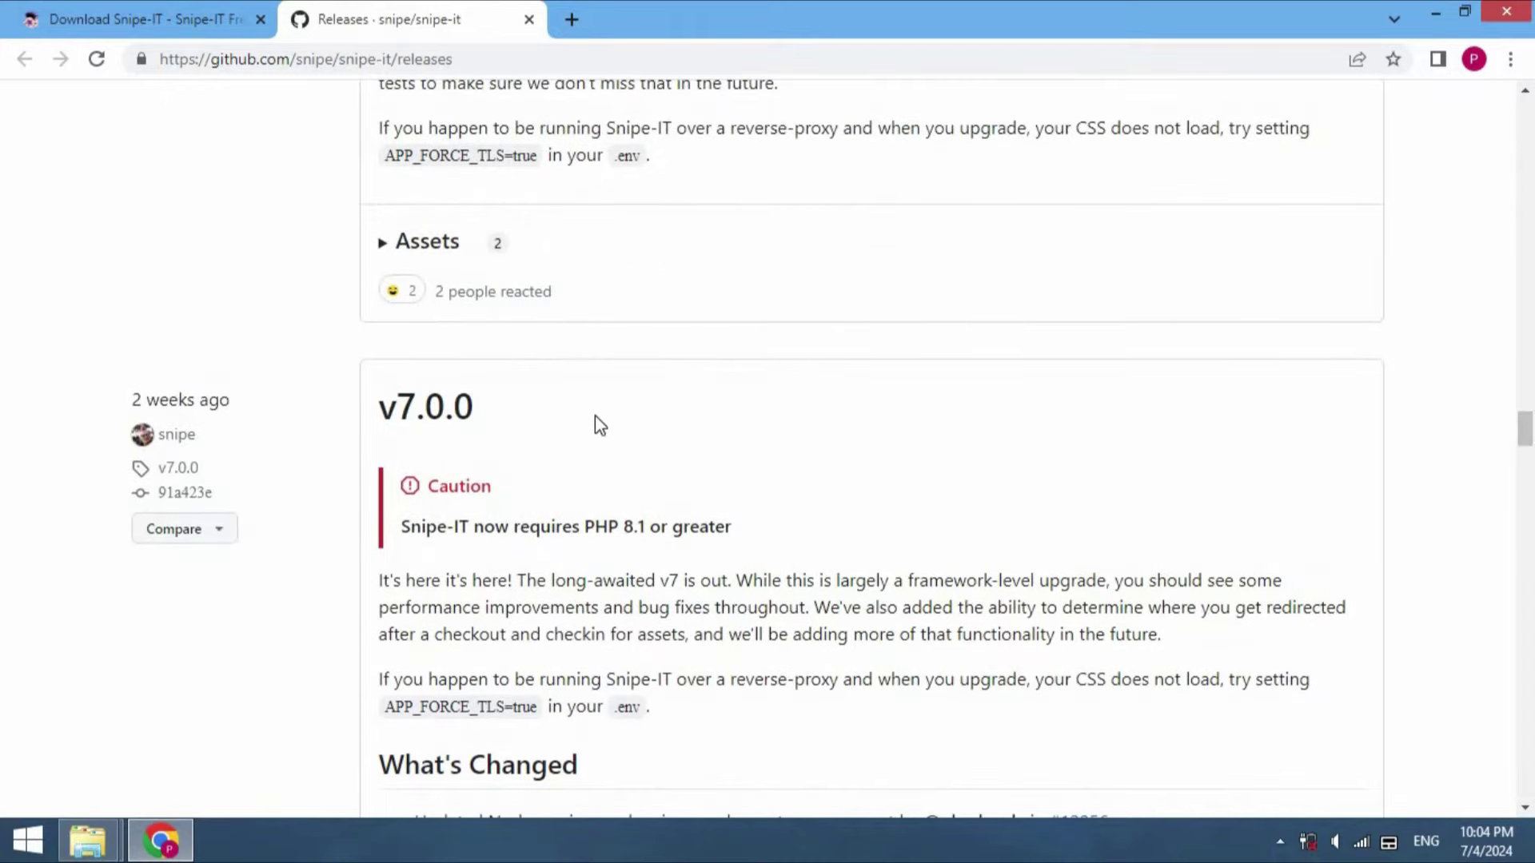
{"action": "left_click", "coordinate": [458, 415]}
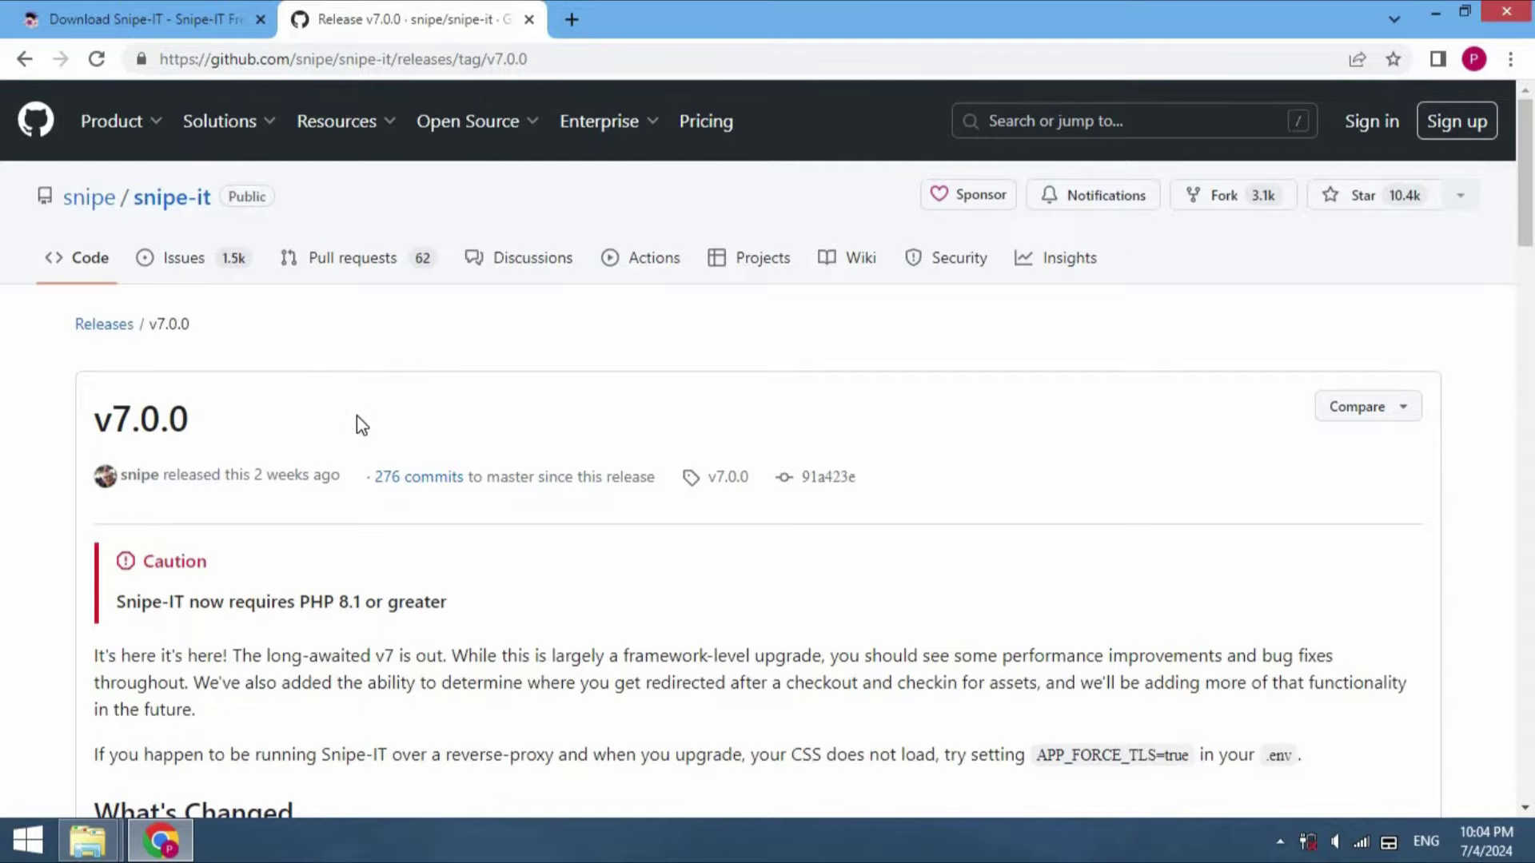
{"action": "left_click_drag", "start_coordinate": [1533, 204], "coordinate": [1533, 777]}
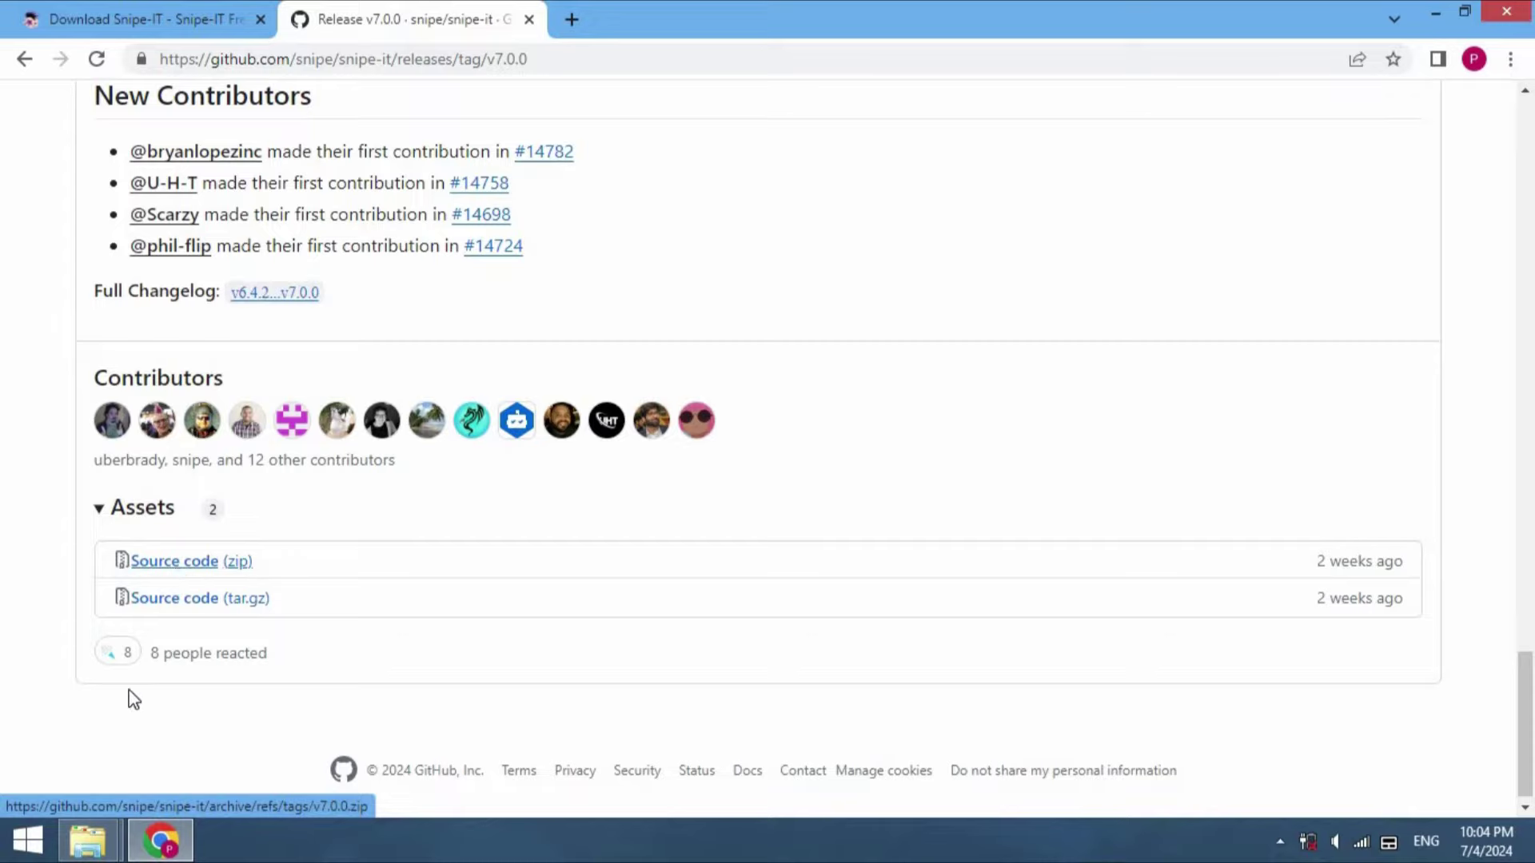
{"action": "left_click", "coordinate": [109, 852]}
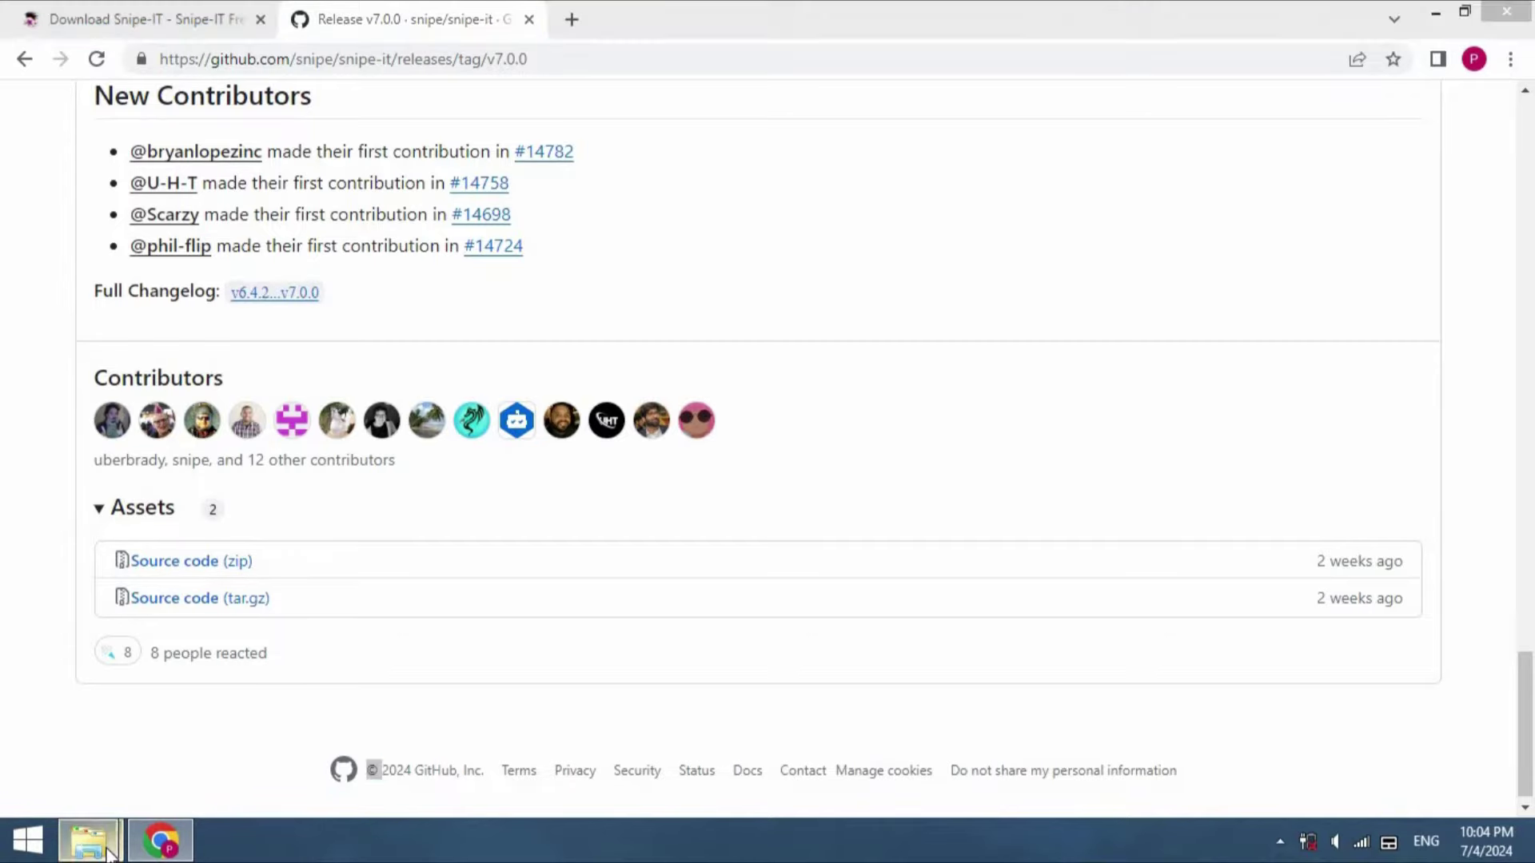
Copy snipe-it-7.0.0.zip from the Download folder into the xampp htdocs folder
{"action": "left_click", "coordinate": [376, 747]}
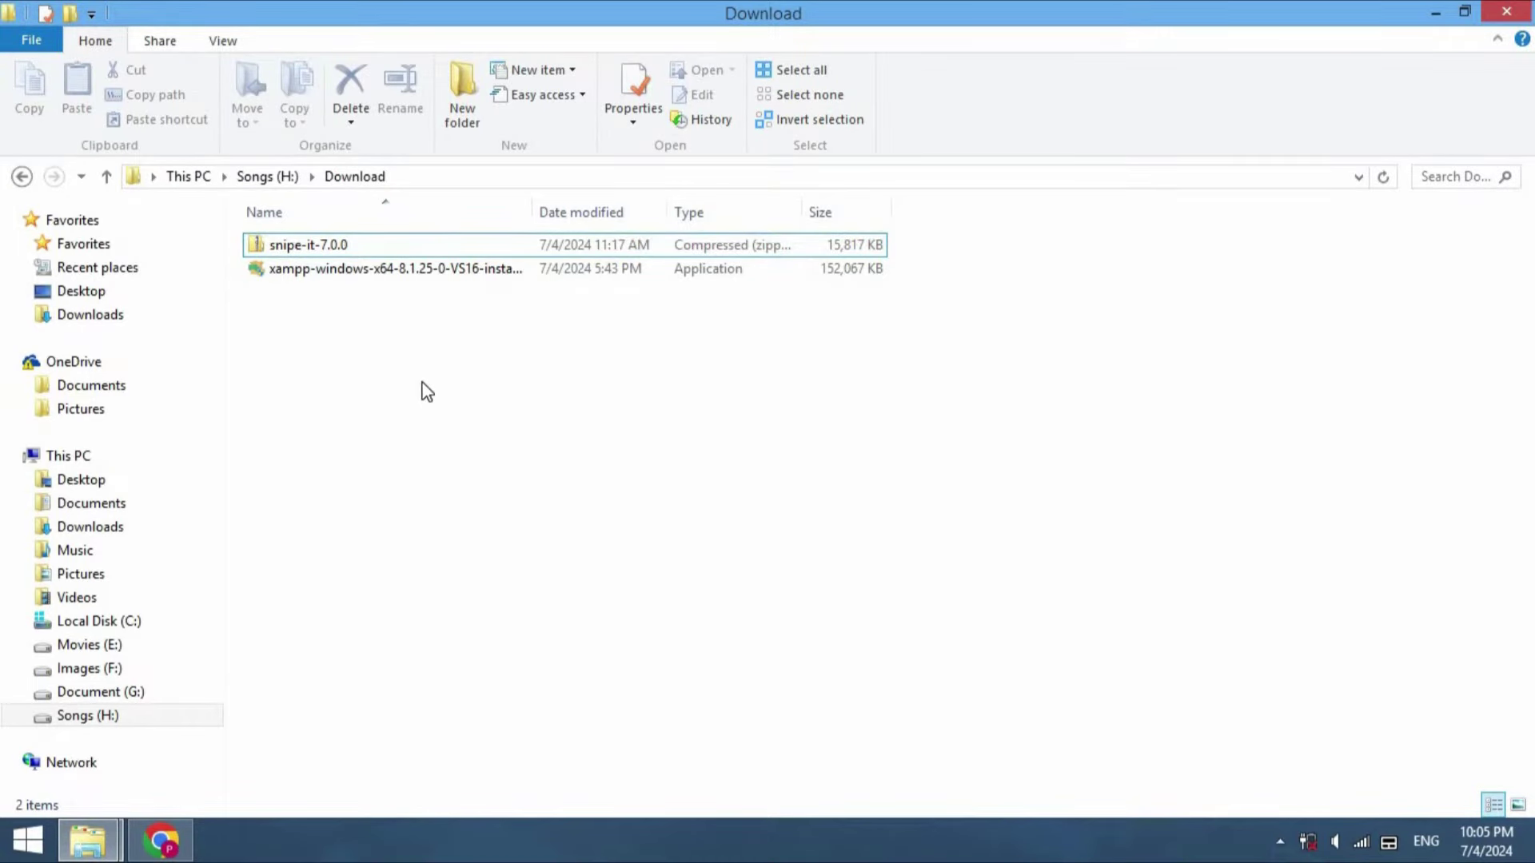
{"action": "left_click", "coordinate": [320, 271]}
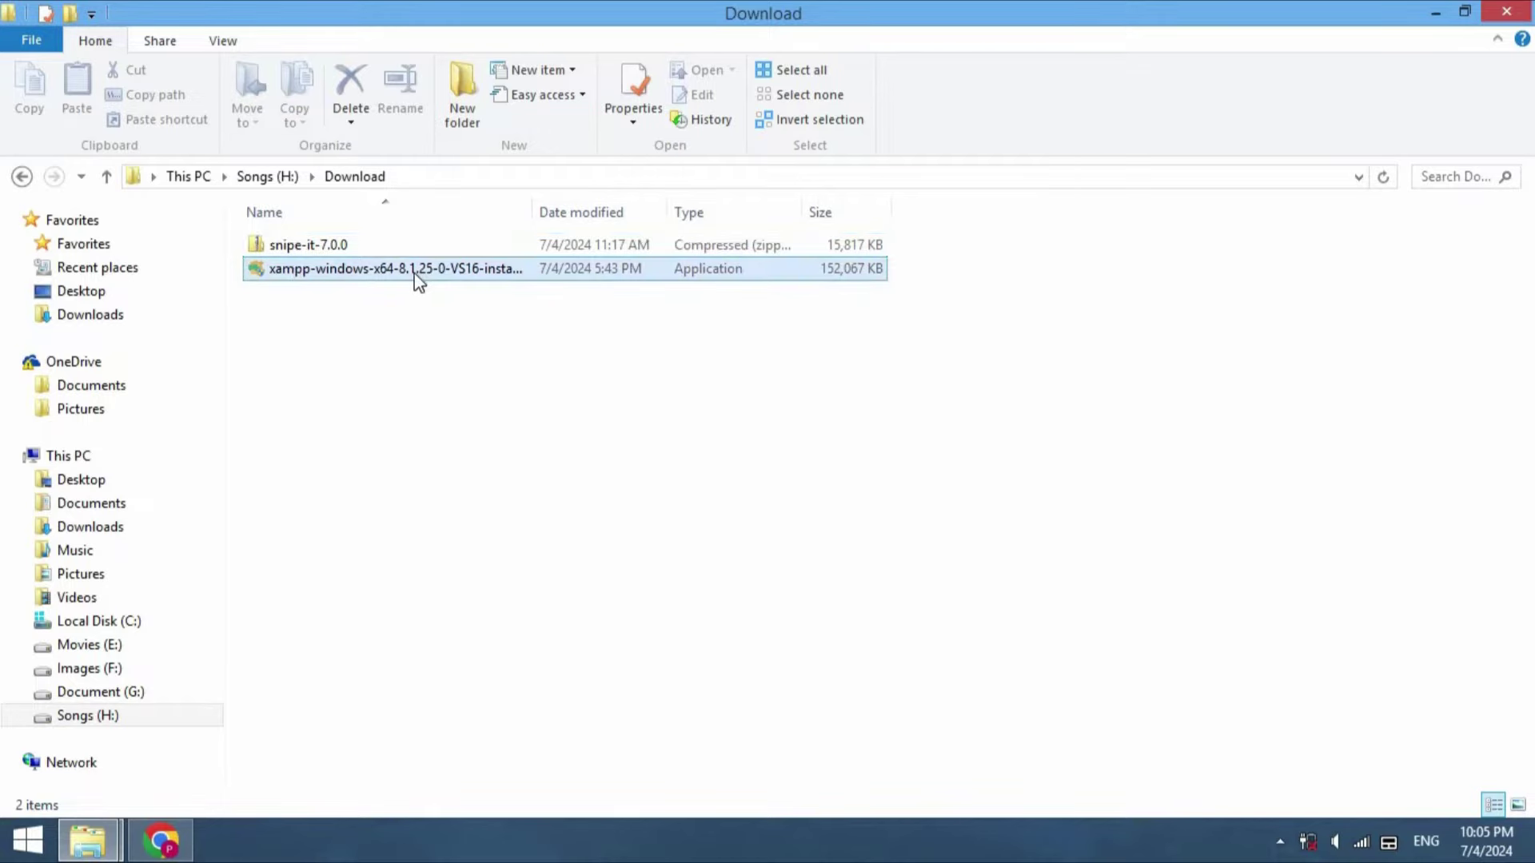
{"action": "left_click", "coordinate": [376, 244]}
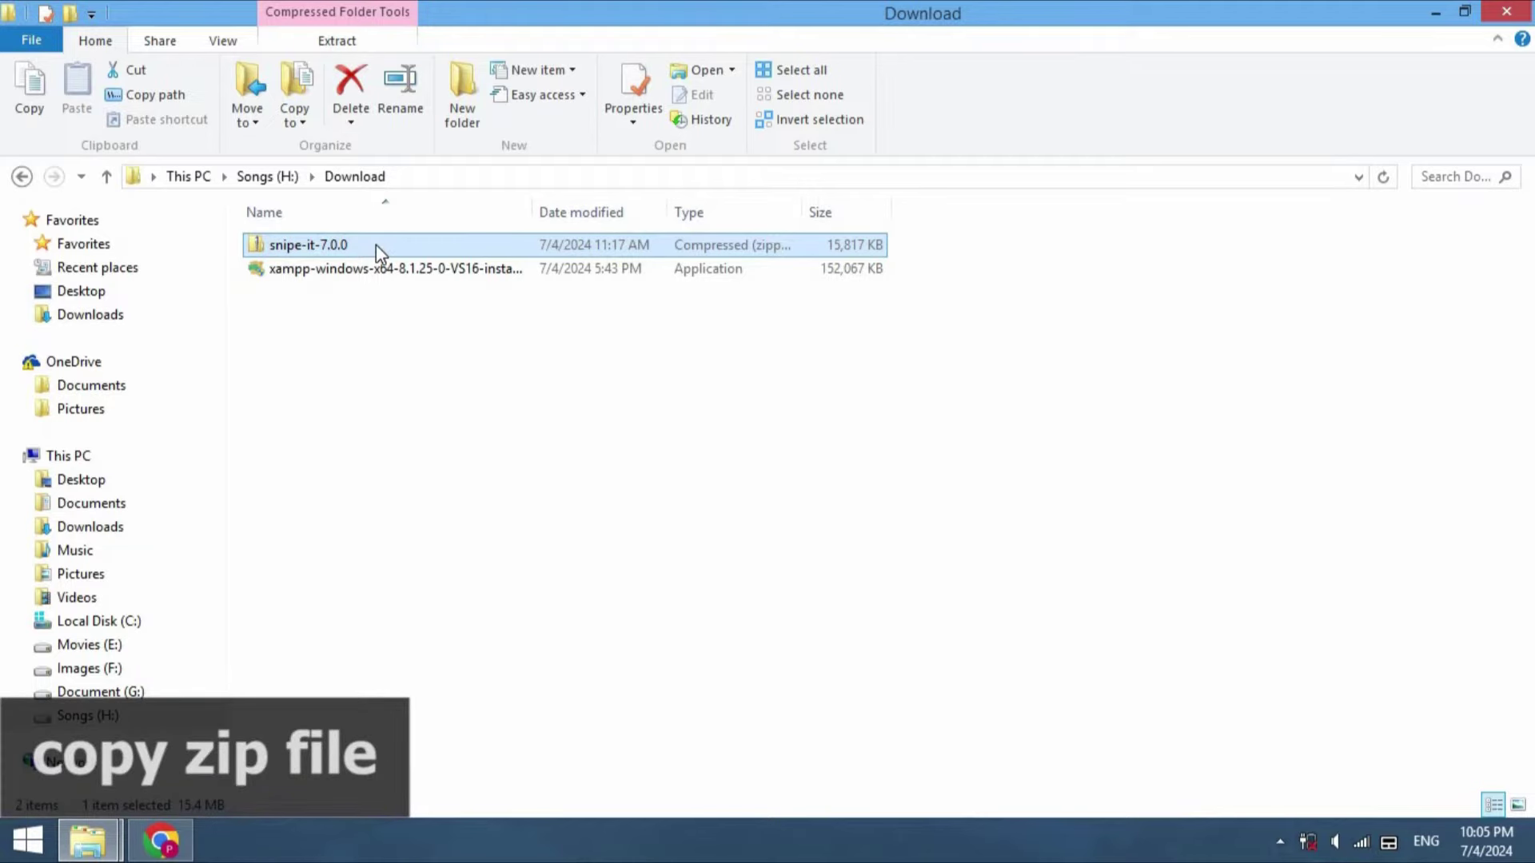
{"action": "key", "text": "ctrl+c"}
{"action": "left_click", "coordinate": [87, 840]}
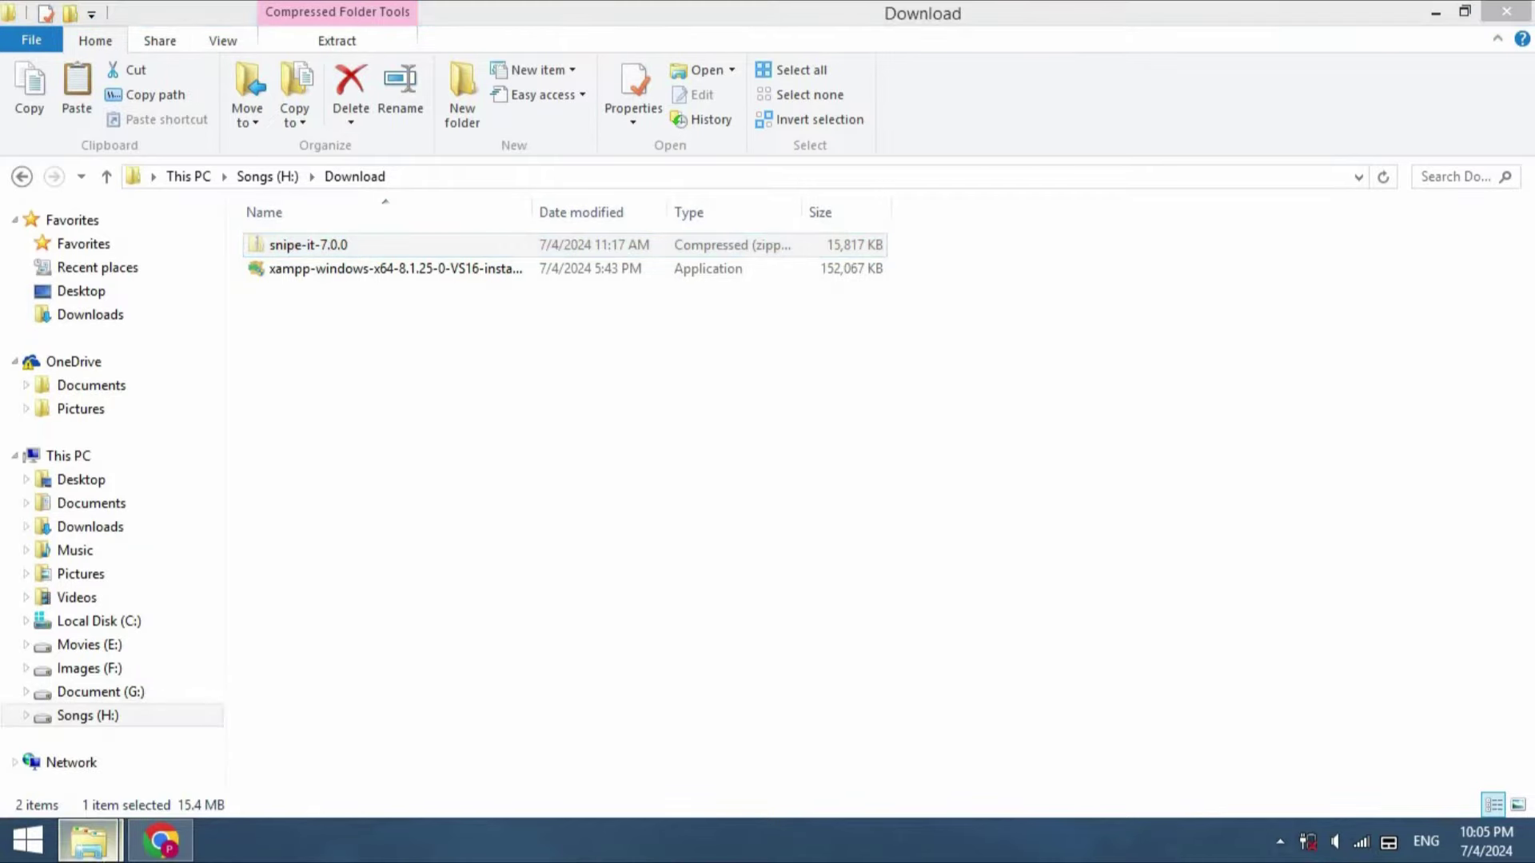
{"action": "left_click", "coordinate": [139, 768]}
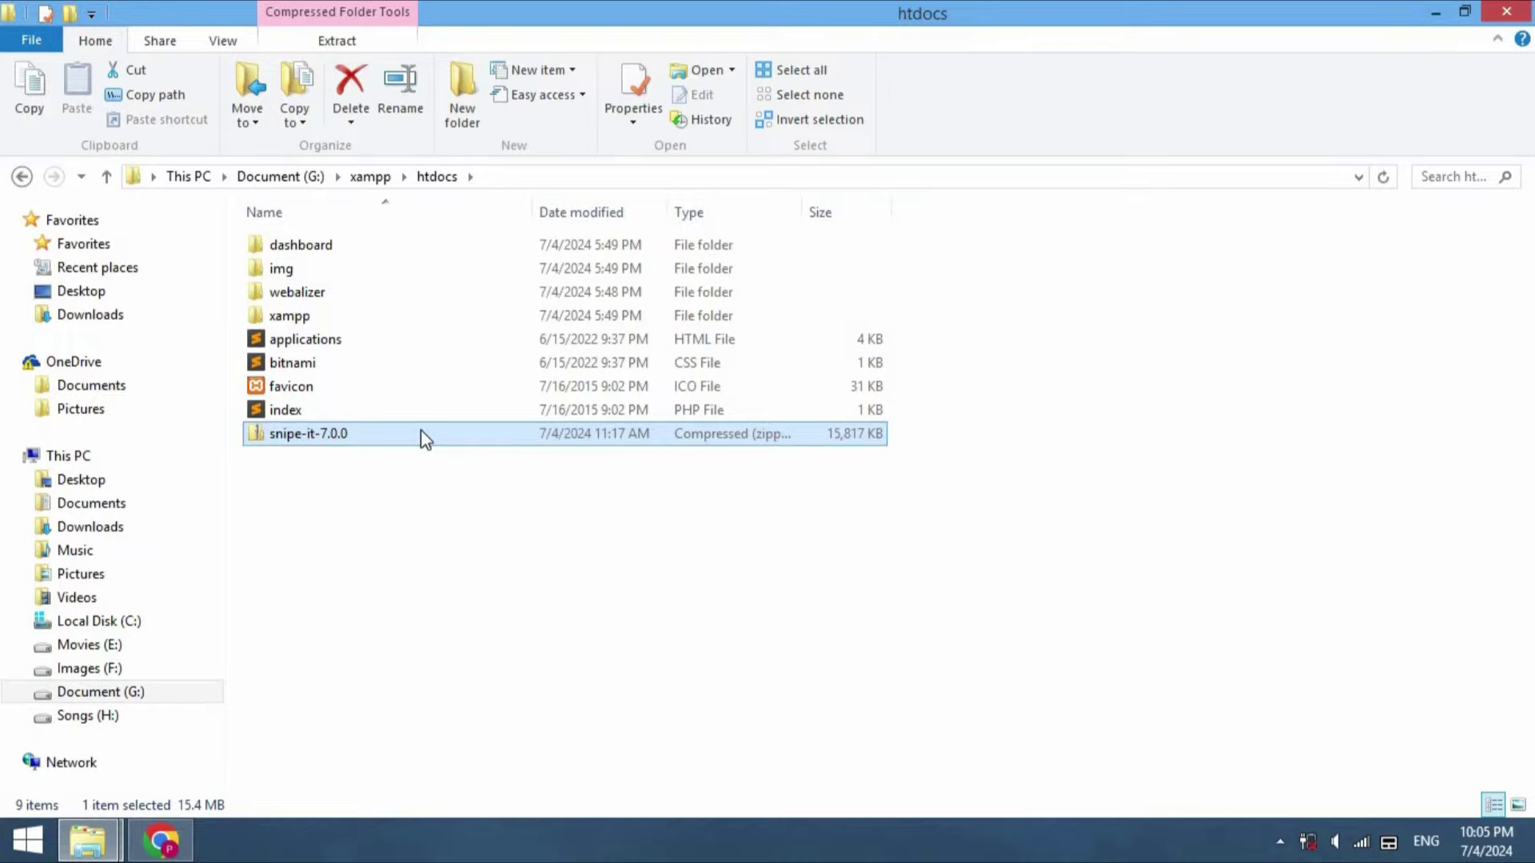
Extract snipe-it-7.0.0.zip into G:\xampp\htdocs\snipe-it-7.0.0
{"action": "right_click", "coordinate": [422, 433]}
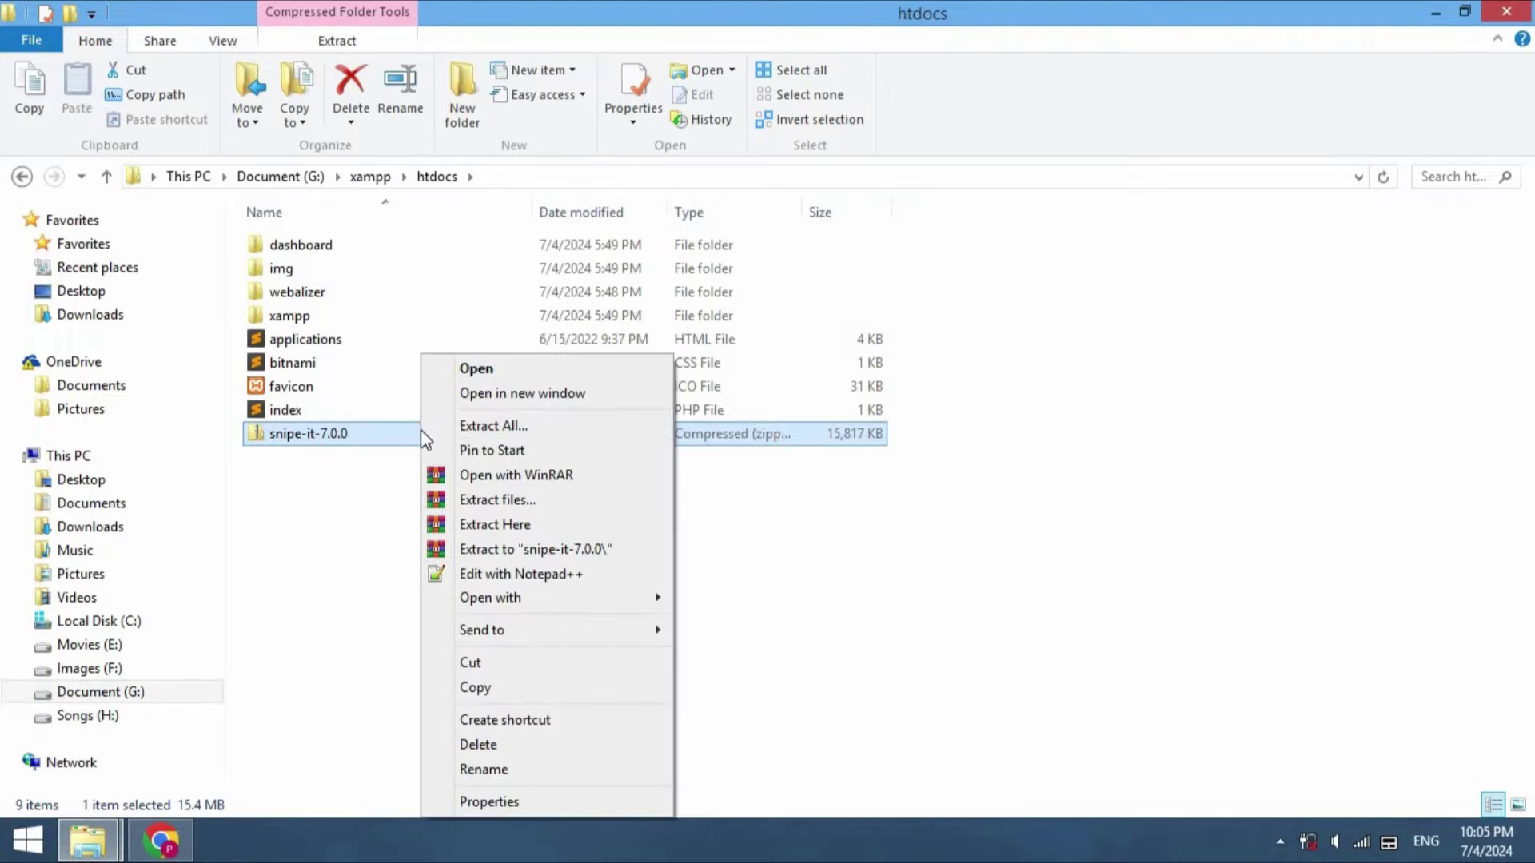
{"action": "left_click", "coordinate": [520, 427]}
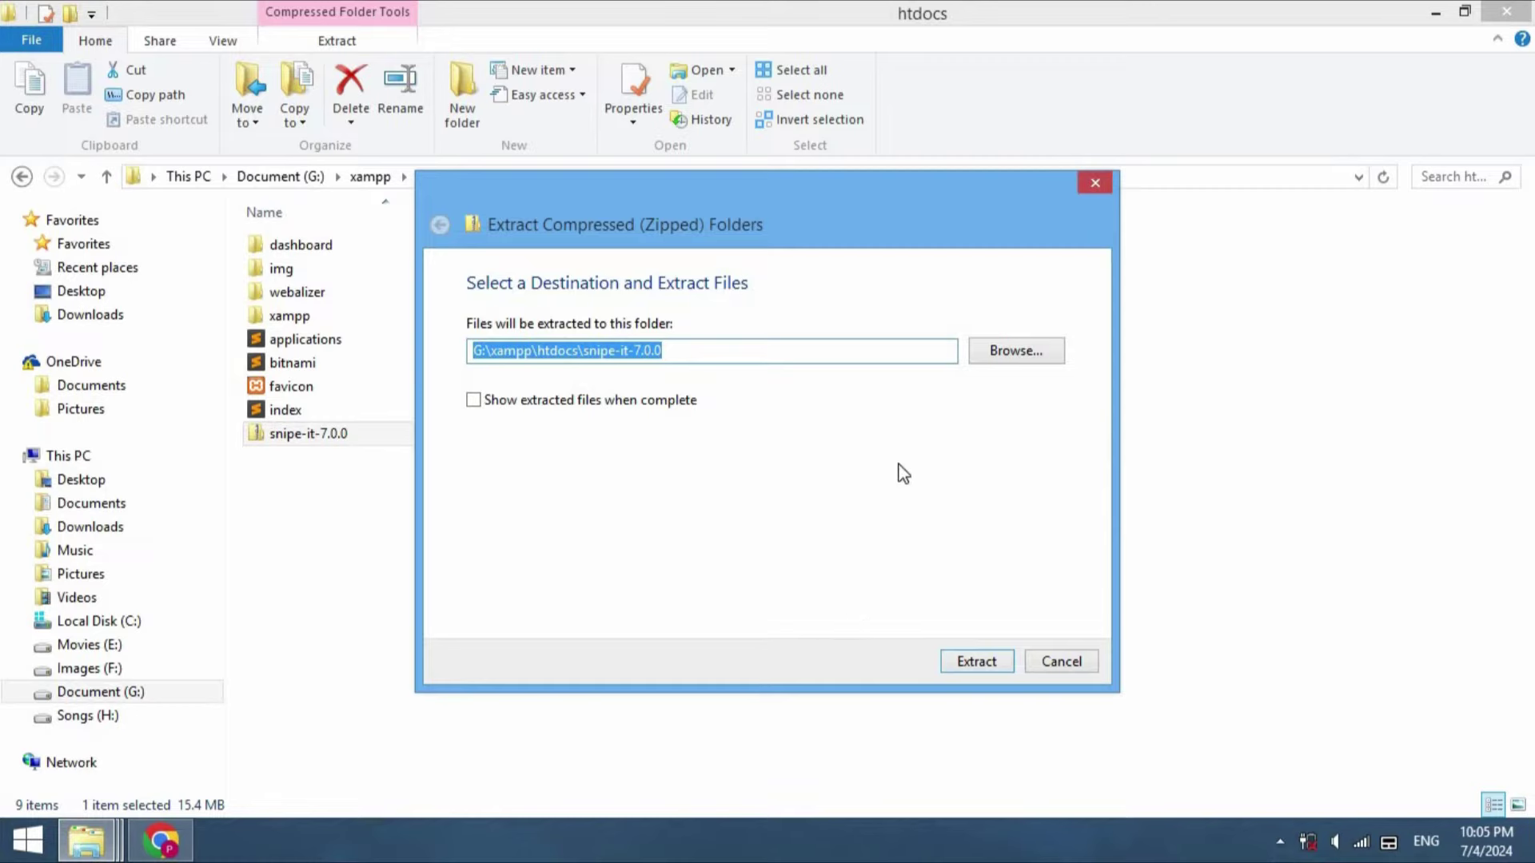
{"action": "left_click", "coordinate": [963, 657]}
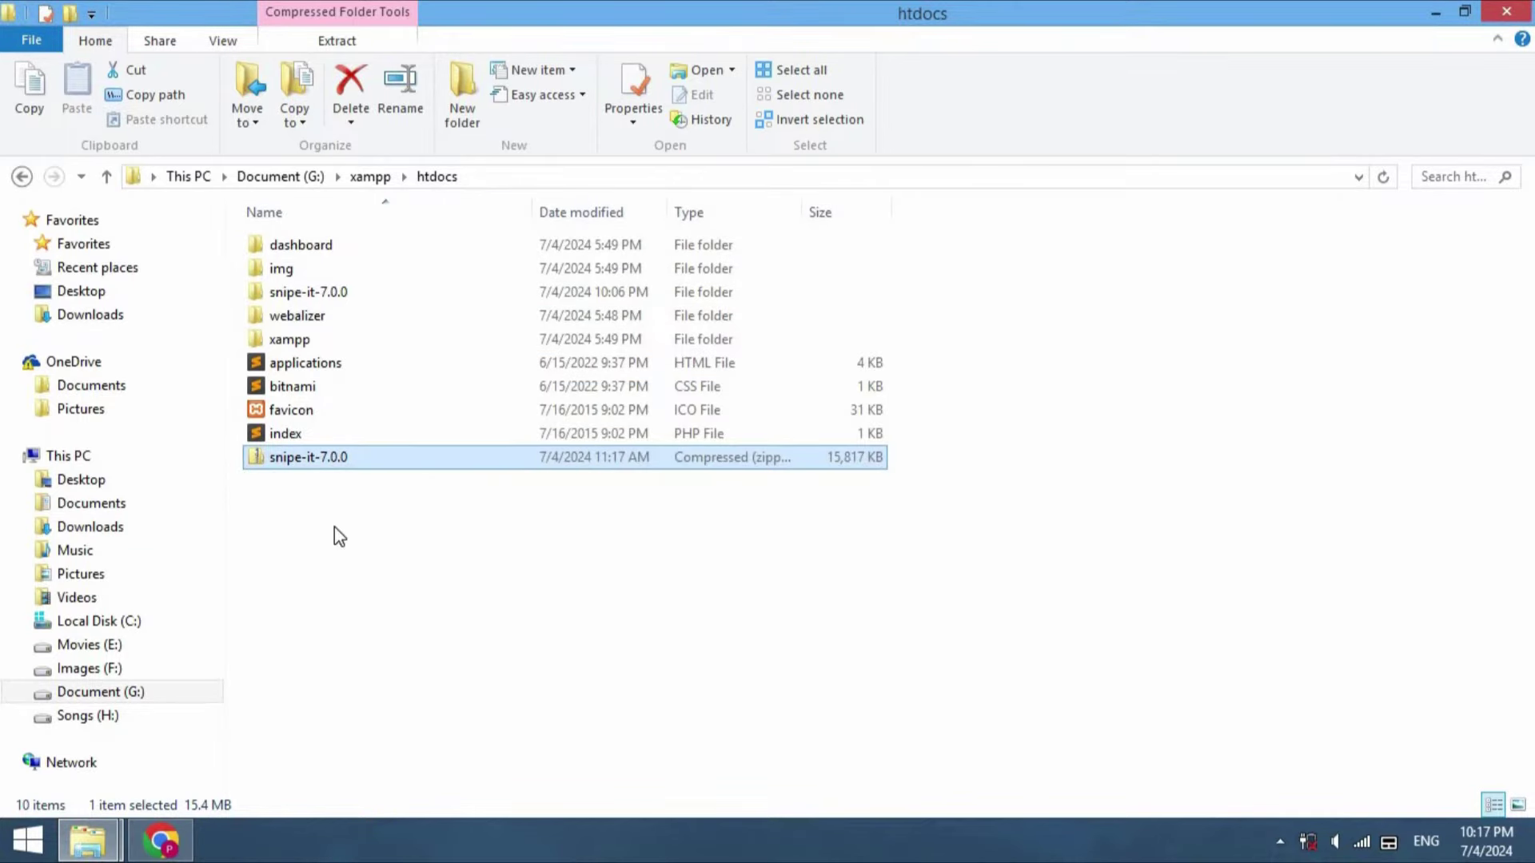
Rename the extracted snipe-it-7.0.0 folder to snipe-it
{"action": "left_click", "coordinate": [349, 289]}
{"action": "left_click", "coordinate": [346, 291]}
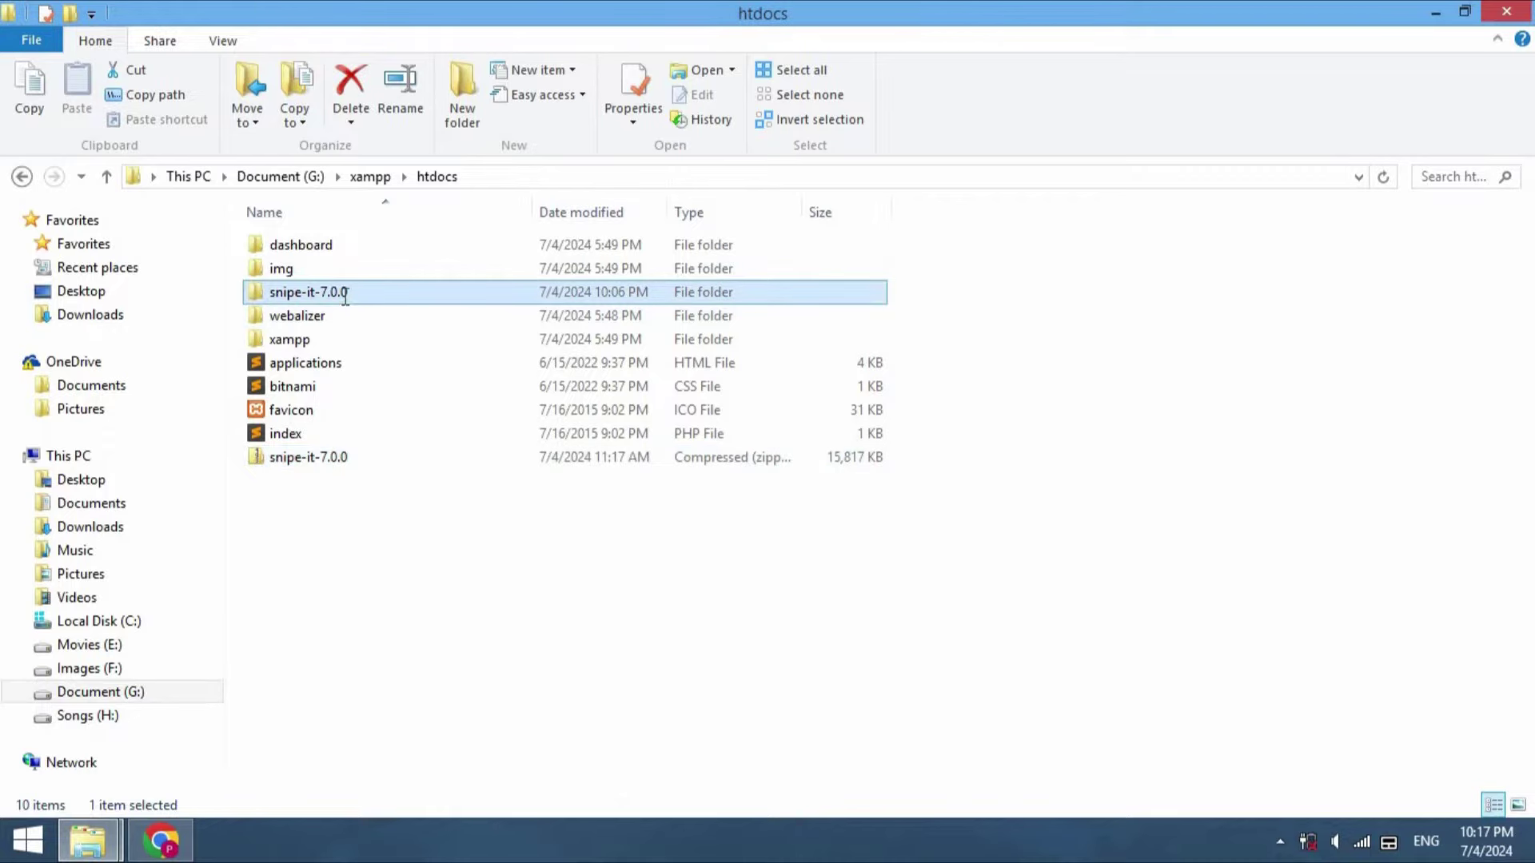
{"action": "left_click", "coordinate": [346, 292]}
{"action": "key", "text": "BackSpace"}
{"action": "key", "text": "BackSpace"}
{"action": "key", "text": "BackSpace"}
{"action": "key", "text": "BackSpace"}
{"action": "key", "text": "BackSpace"}
{"action": "key", "text": "BackSpace"}
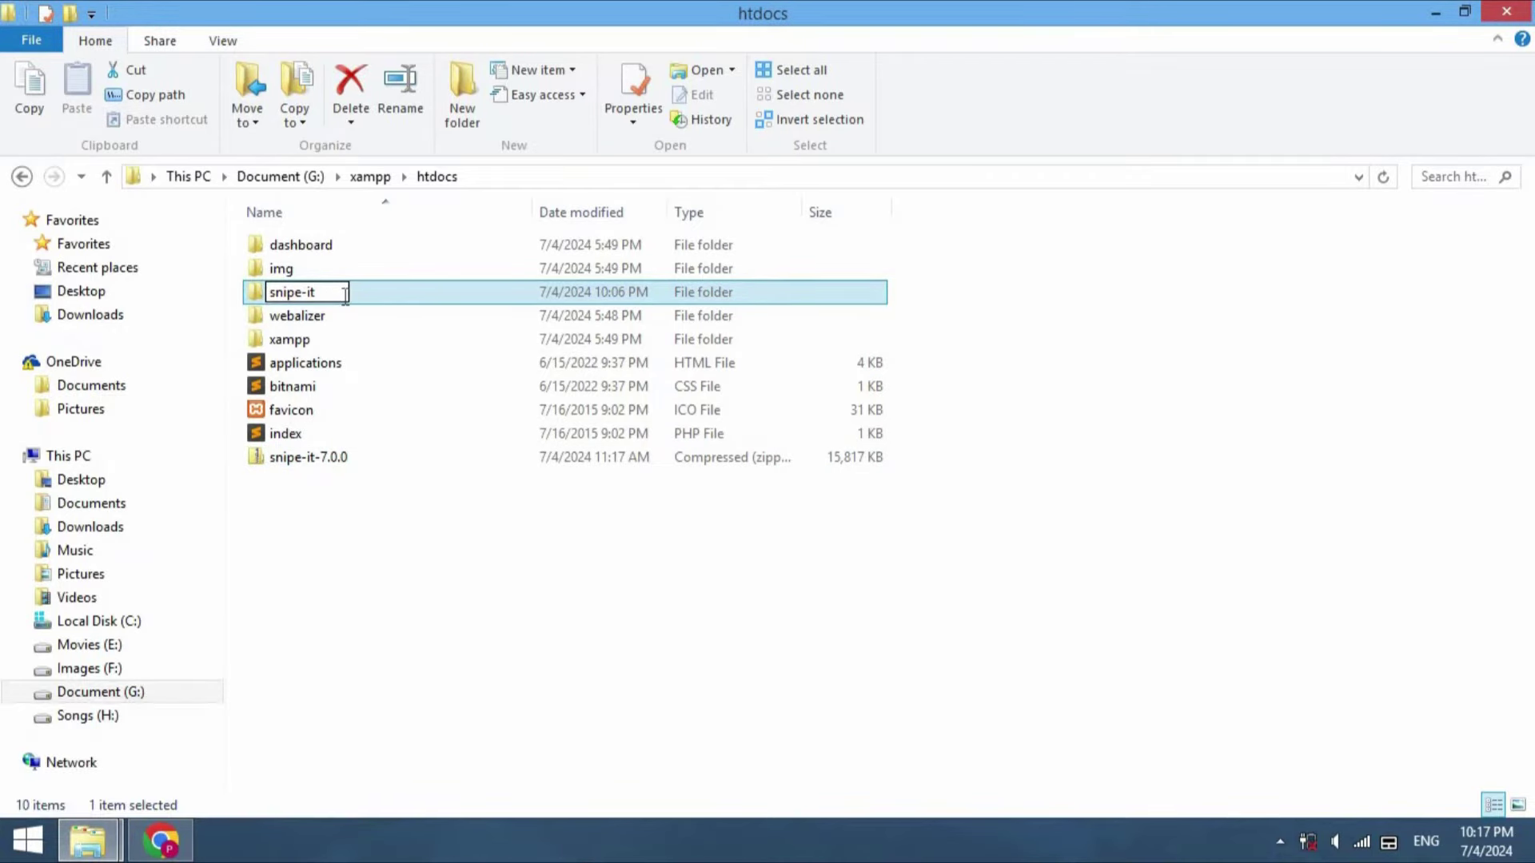
{"action": "key", "text": "Return"}
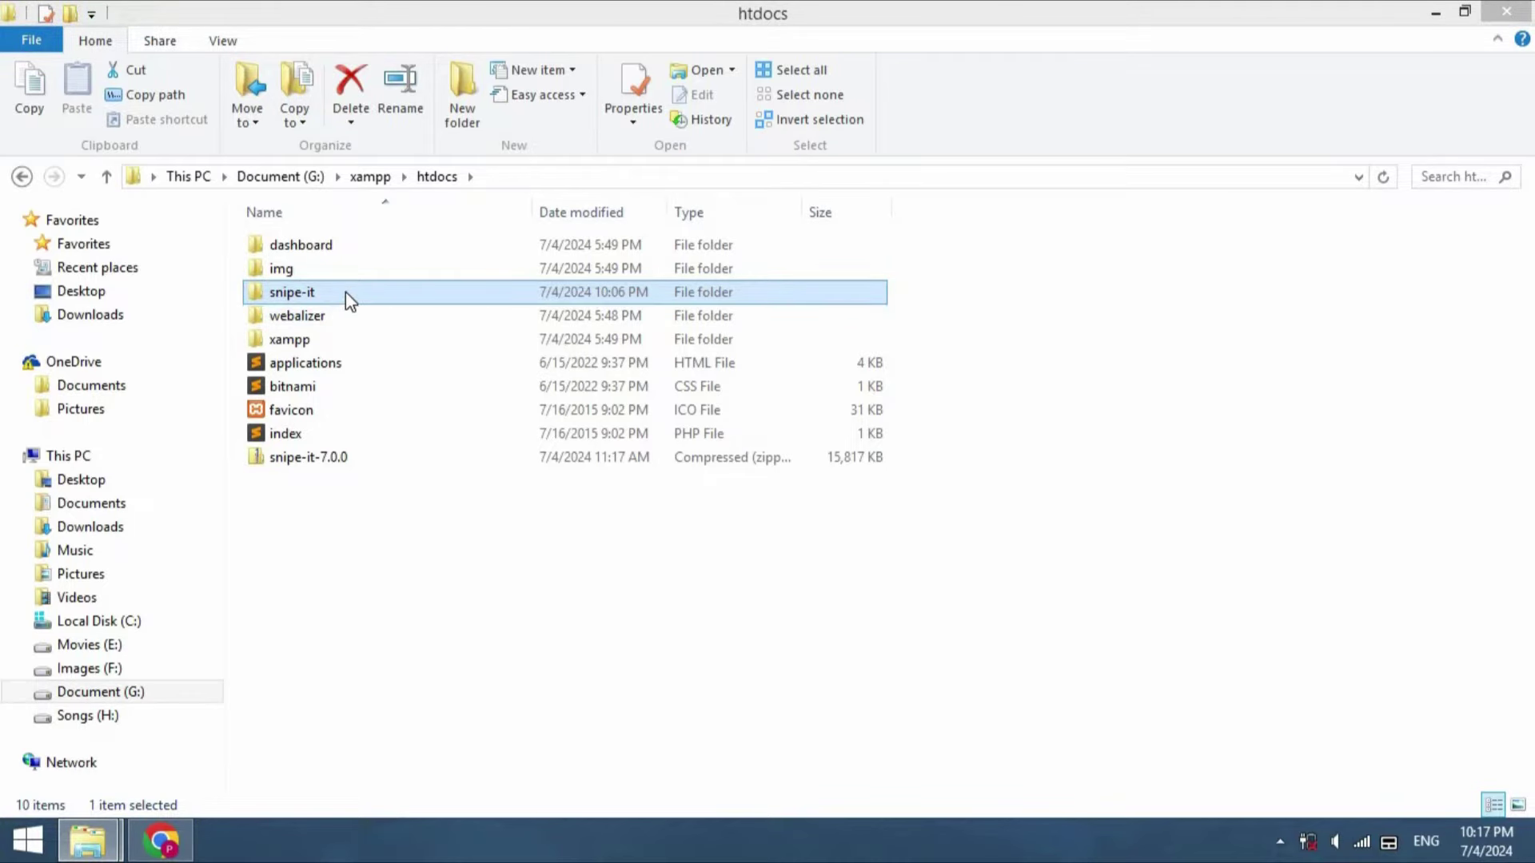
Move the 62 application files from the nested snipe-it-7.0.0 folder up into snipe-it
{"action": "double_click", "coordinate": [346, 294]}
{"action": "left_click", "coordinate": [342, 247]}
{"action": "double_click", "coordinate": [342, 248]}
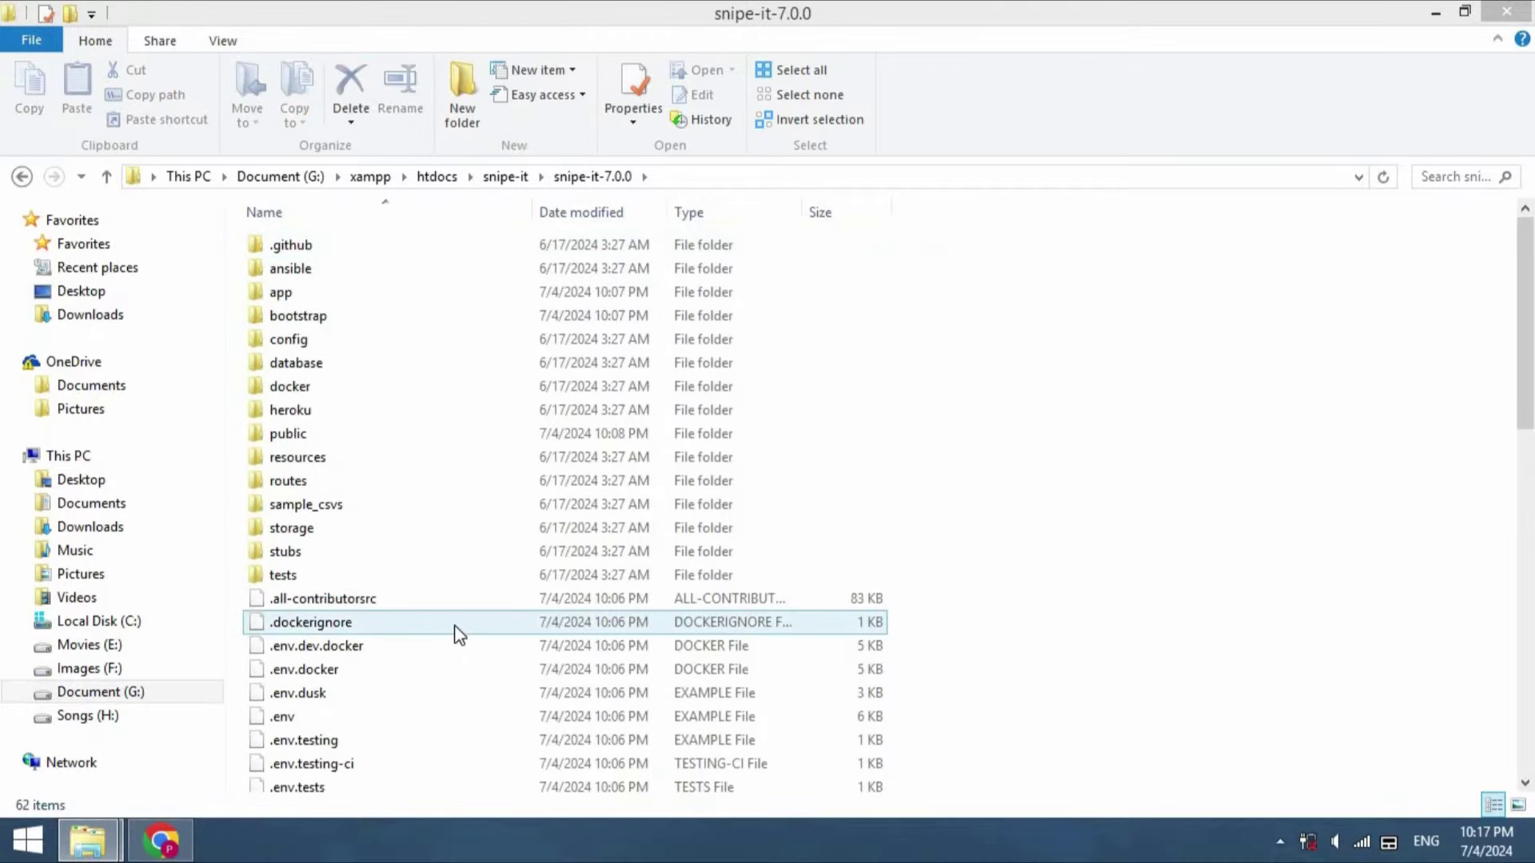
{"action": "key", "text": "ctrl+a"}
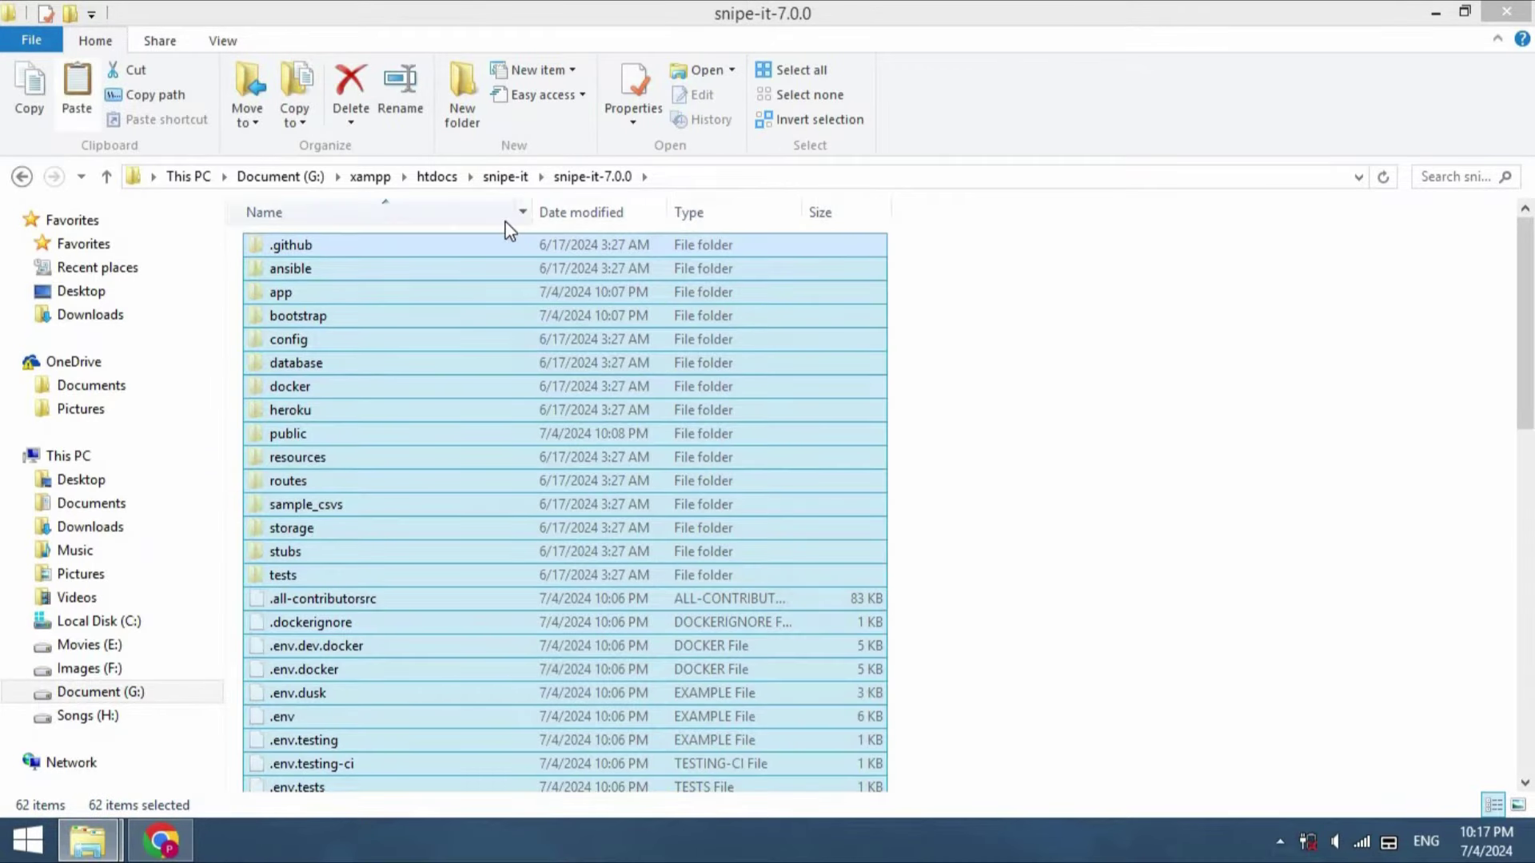
{"action": "left_click", "coordinate": [505, 177]}
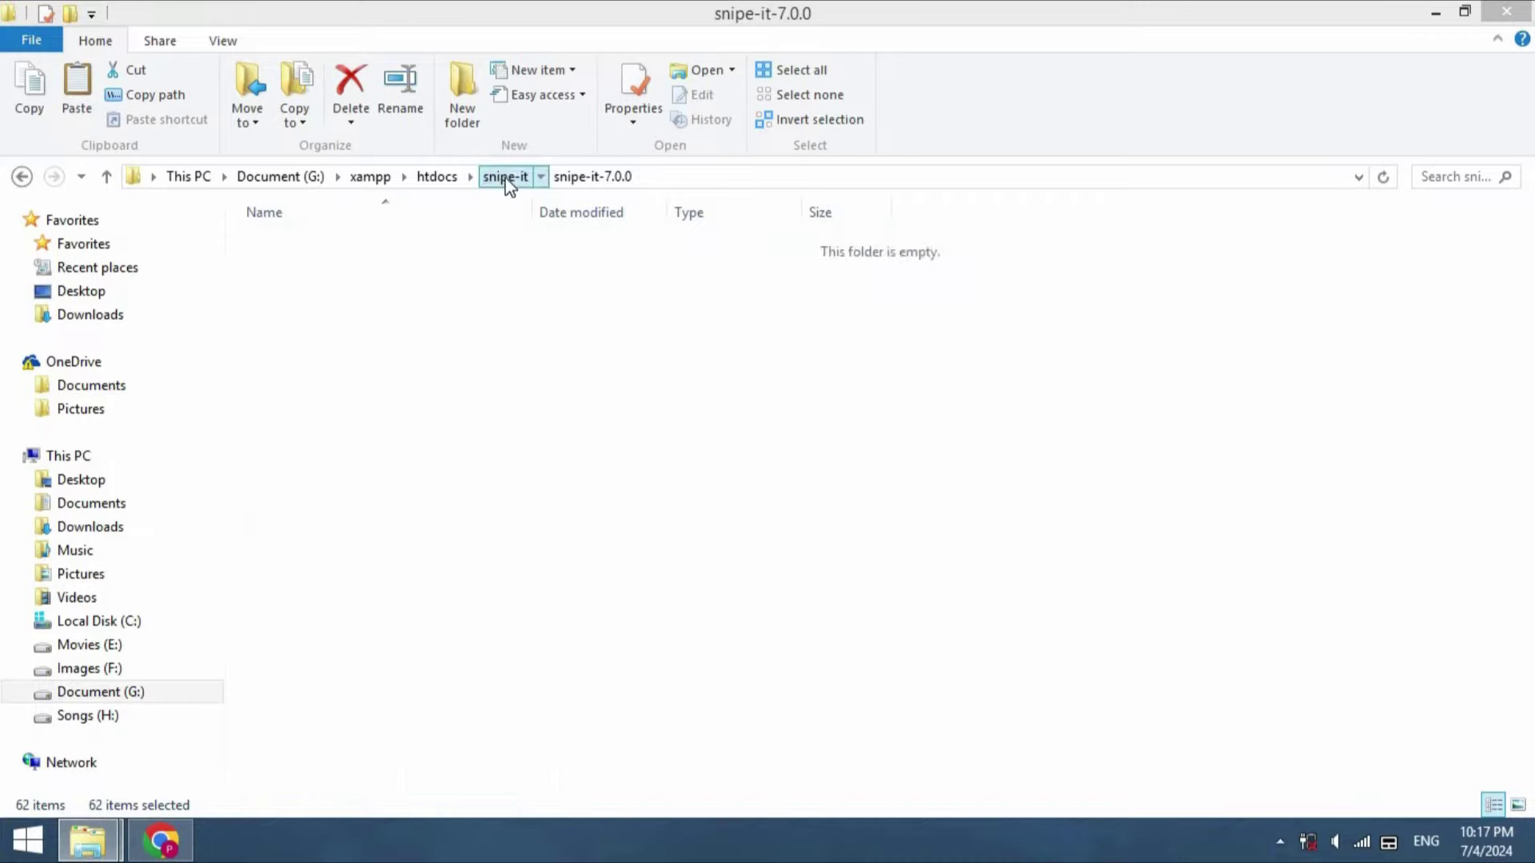
{"action": "left_click", "coordinate": [589, 483]}
{"action": "key", "text": "ctrl+v"}
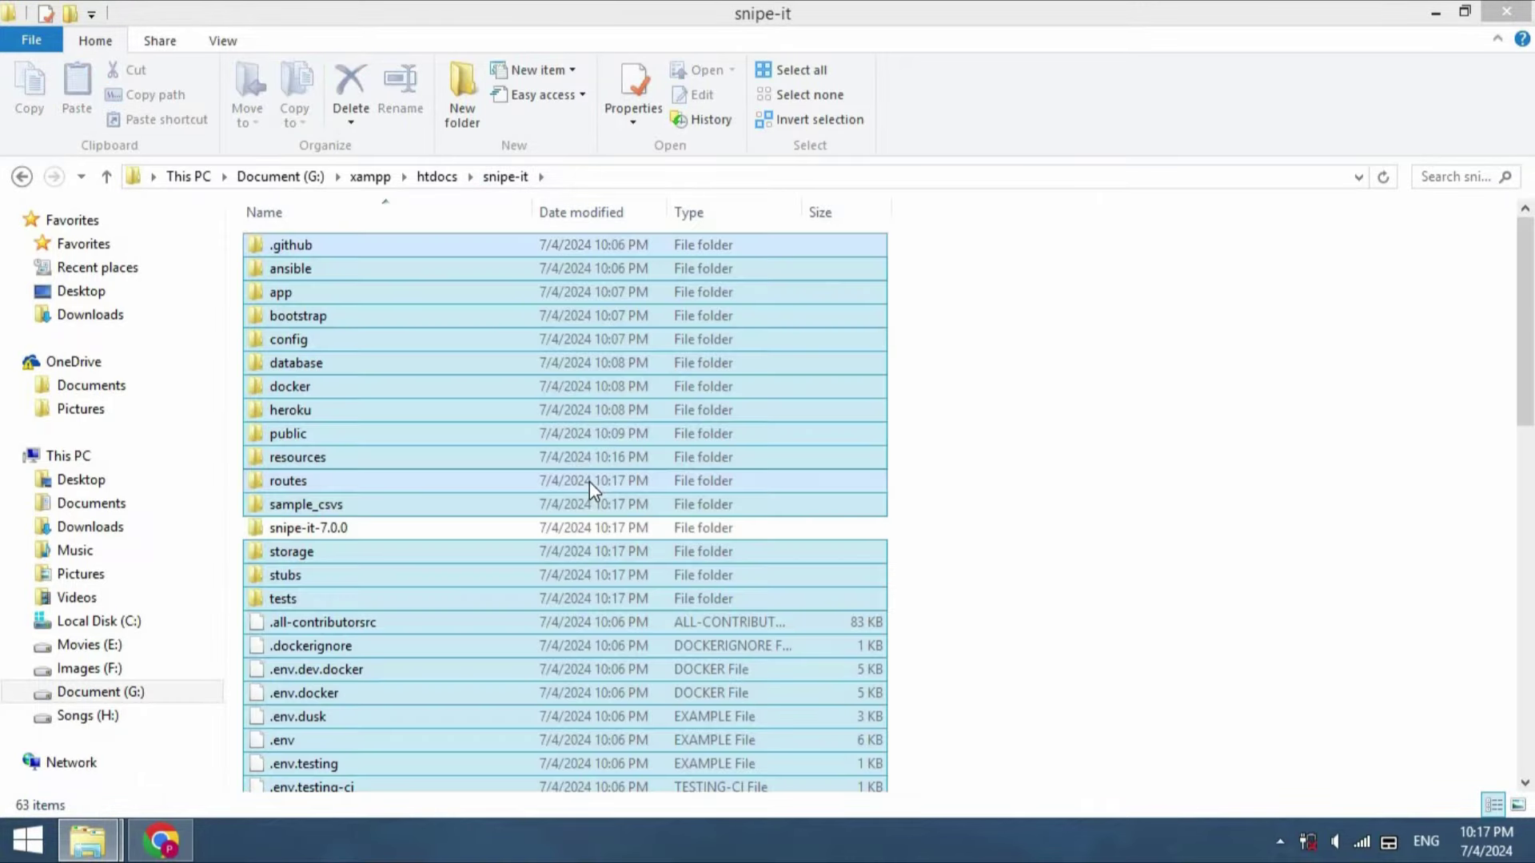
Permanently delete the leftover nested snipe-it-7.0.0 folder
{"action": "left_click", "coordinate": [478, 527]}
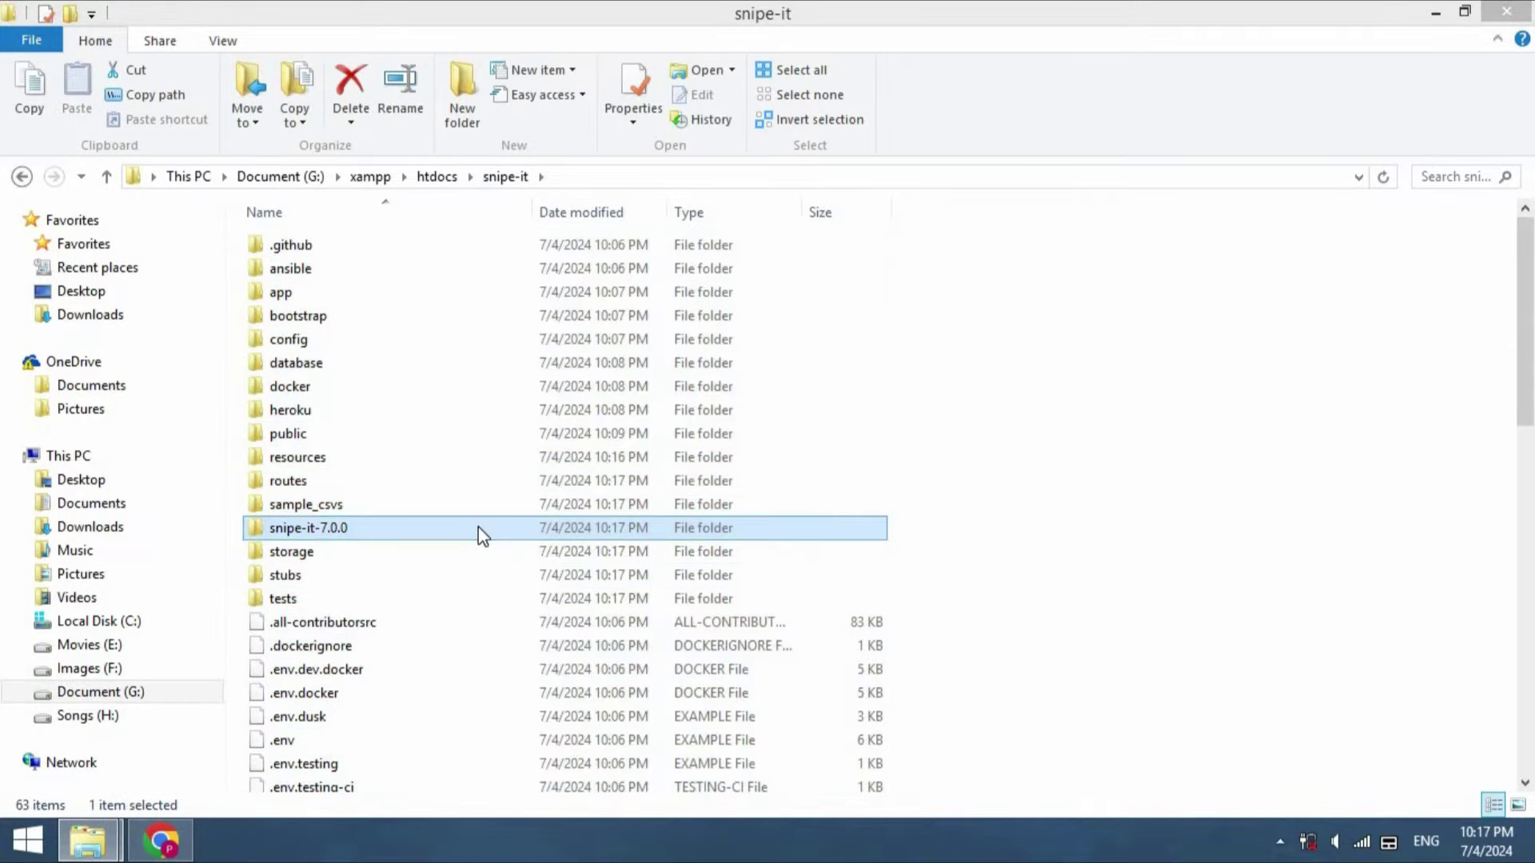
{"action": "key", "text": "shift+Delete"}
{"action": "key", "text": "Return"}
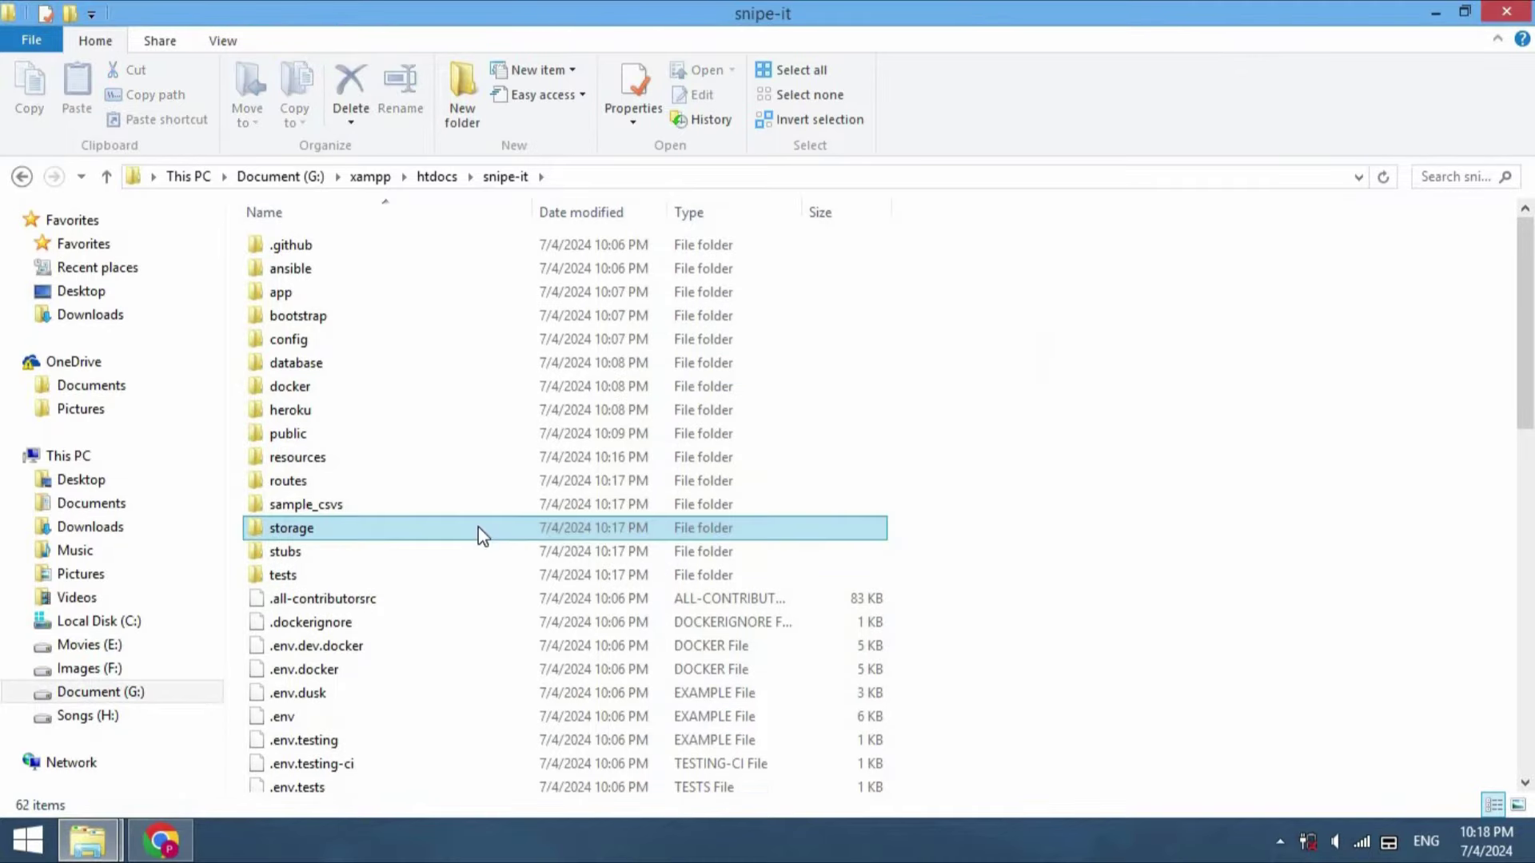
{"action": "left_click_drag", "start_coordinate": [1525, 320], "coordinate": [1526, 368]}
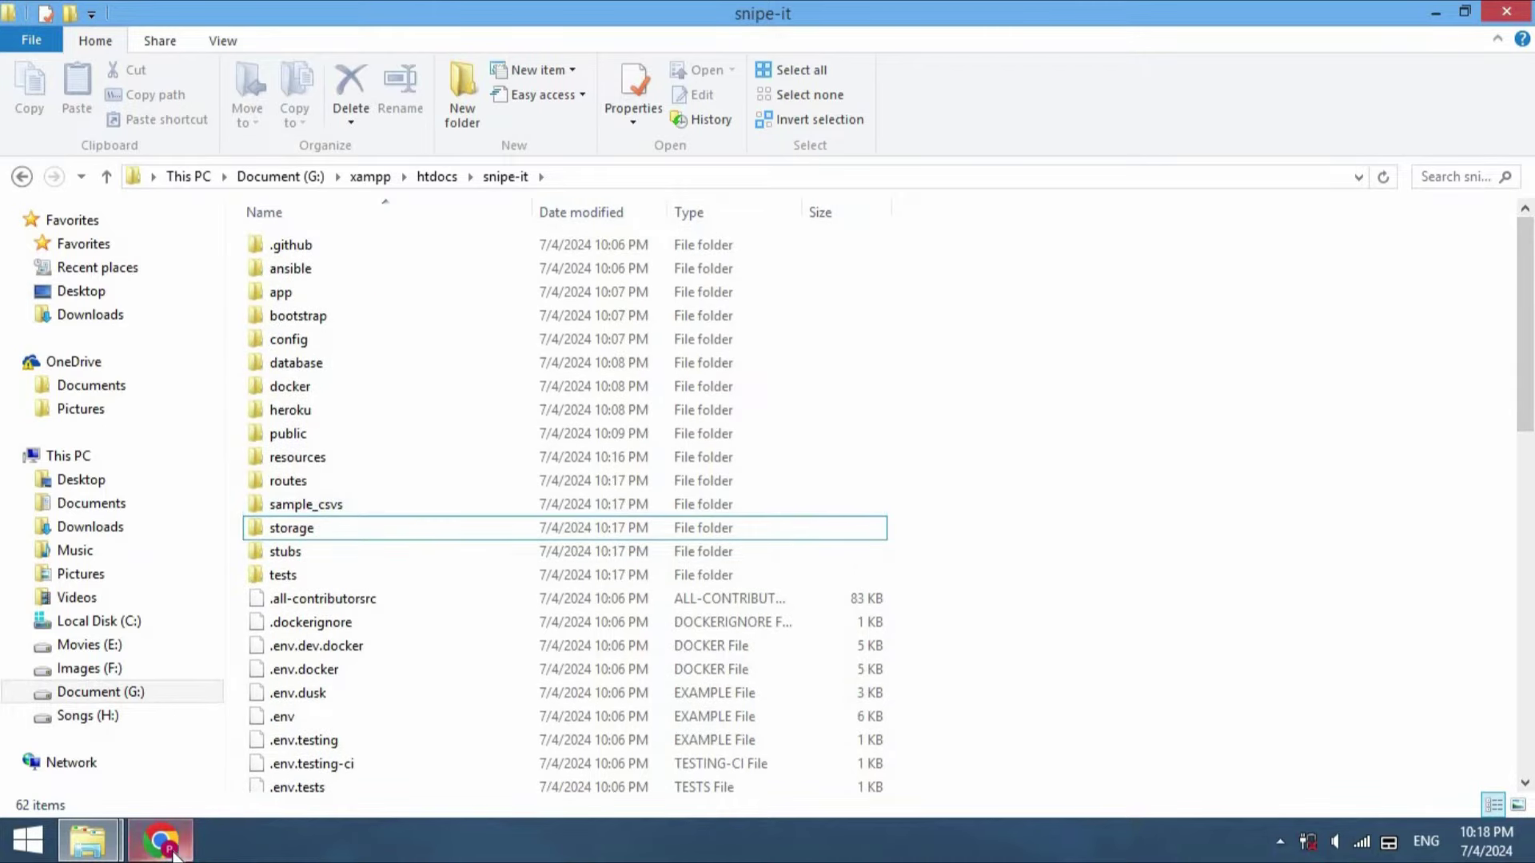
Search 'composer download' in a new Chrome tab and open the Download Composer page
{"action": "left_click", "coordinate": [161, 841]}
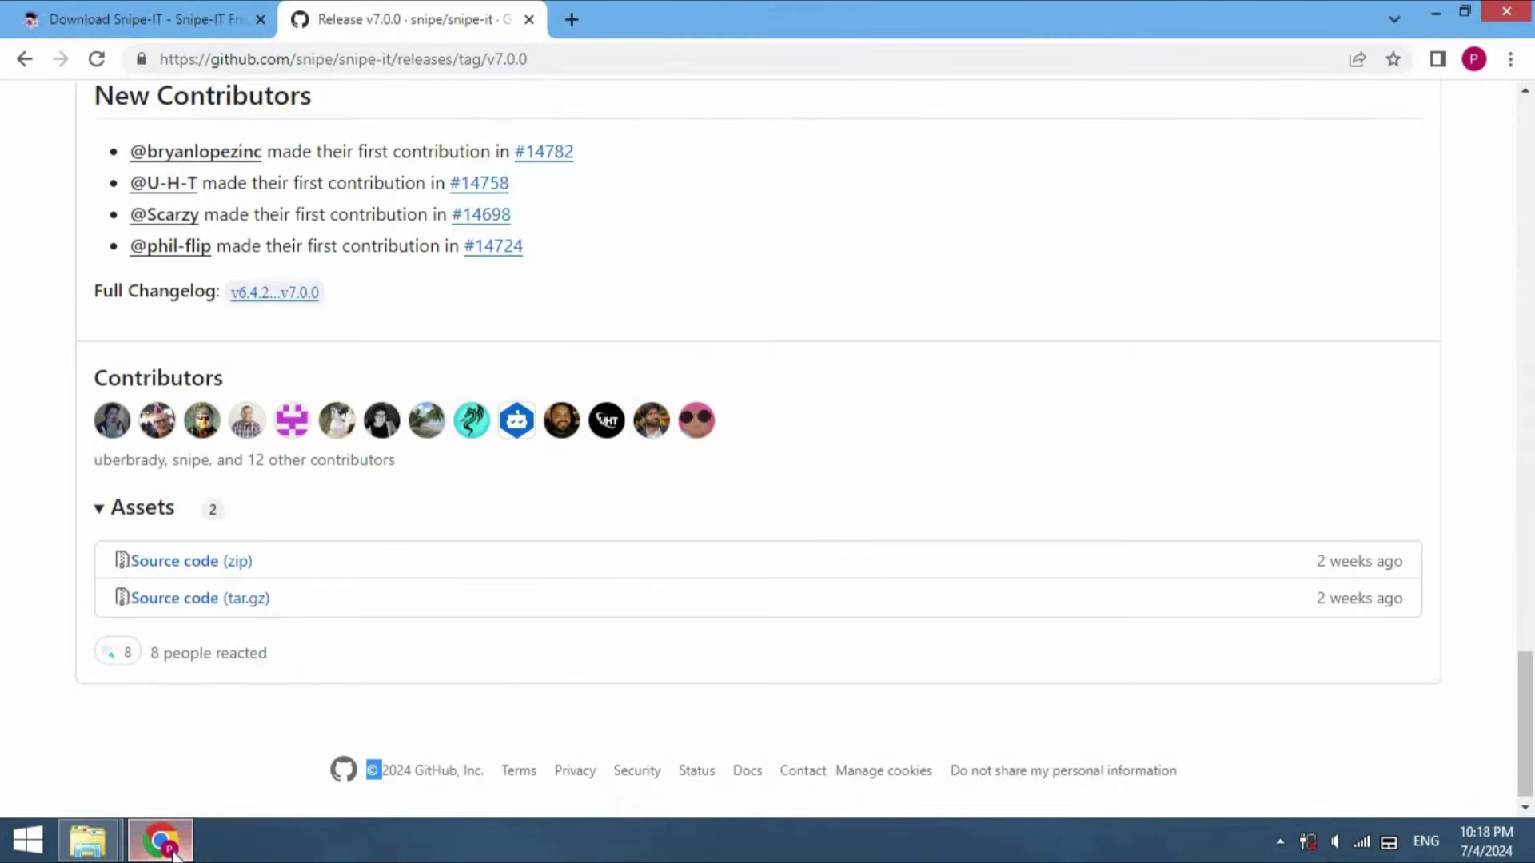
{"action": "left_click", "coordinate": [572, 21]}
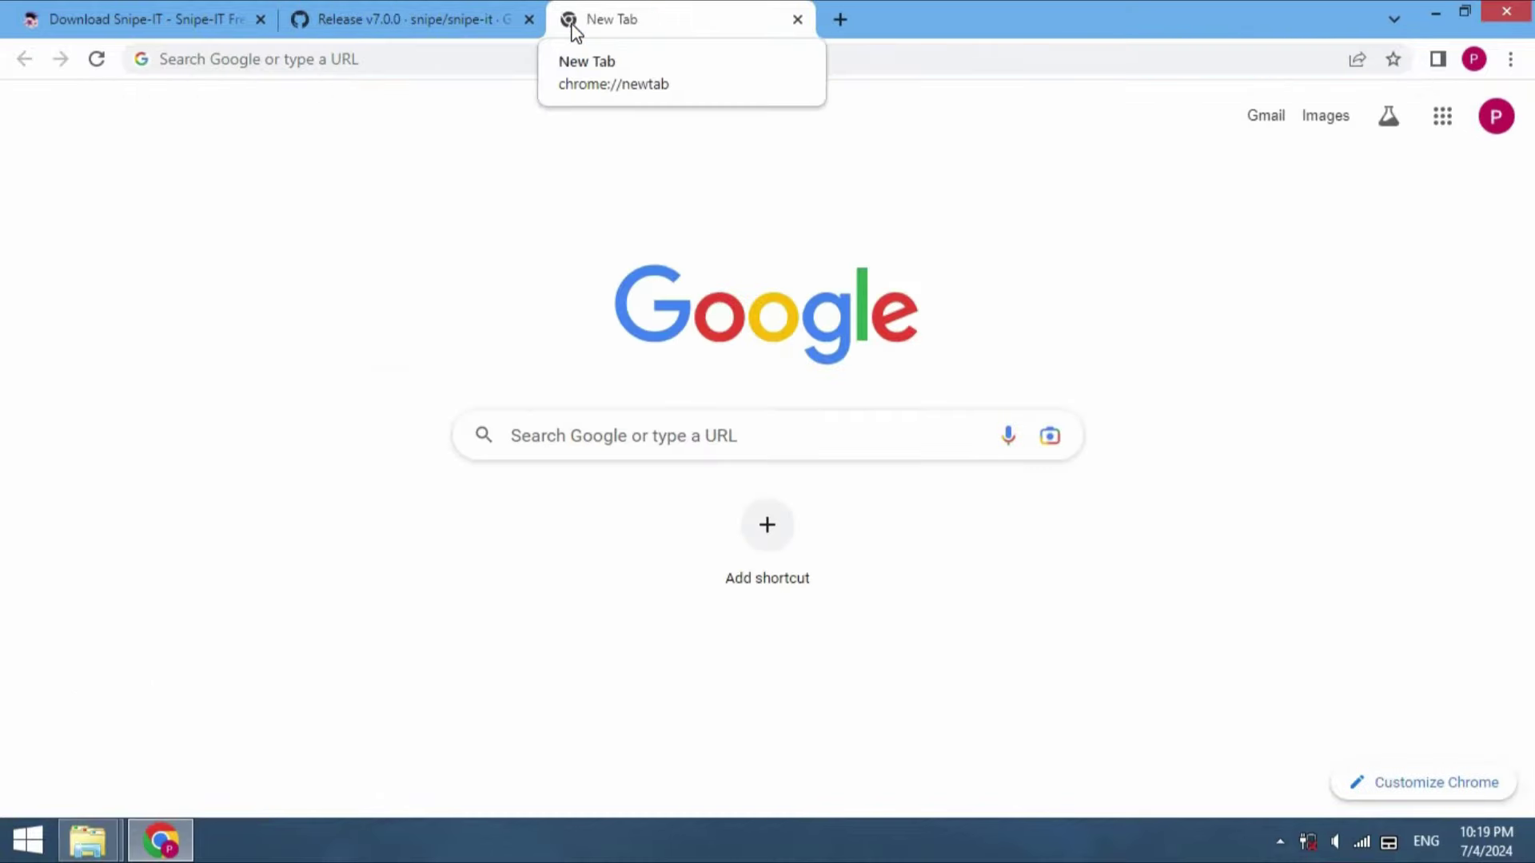
{"action": "left_click", "coordinate": [443, 62]}
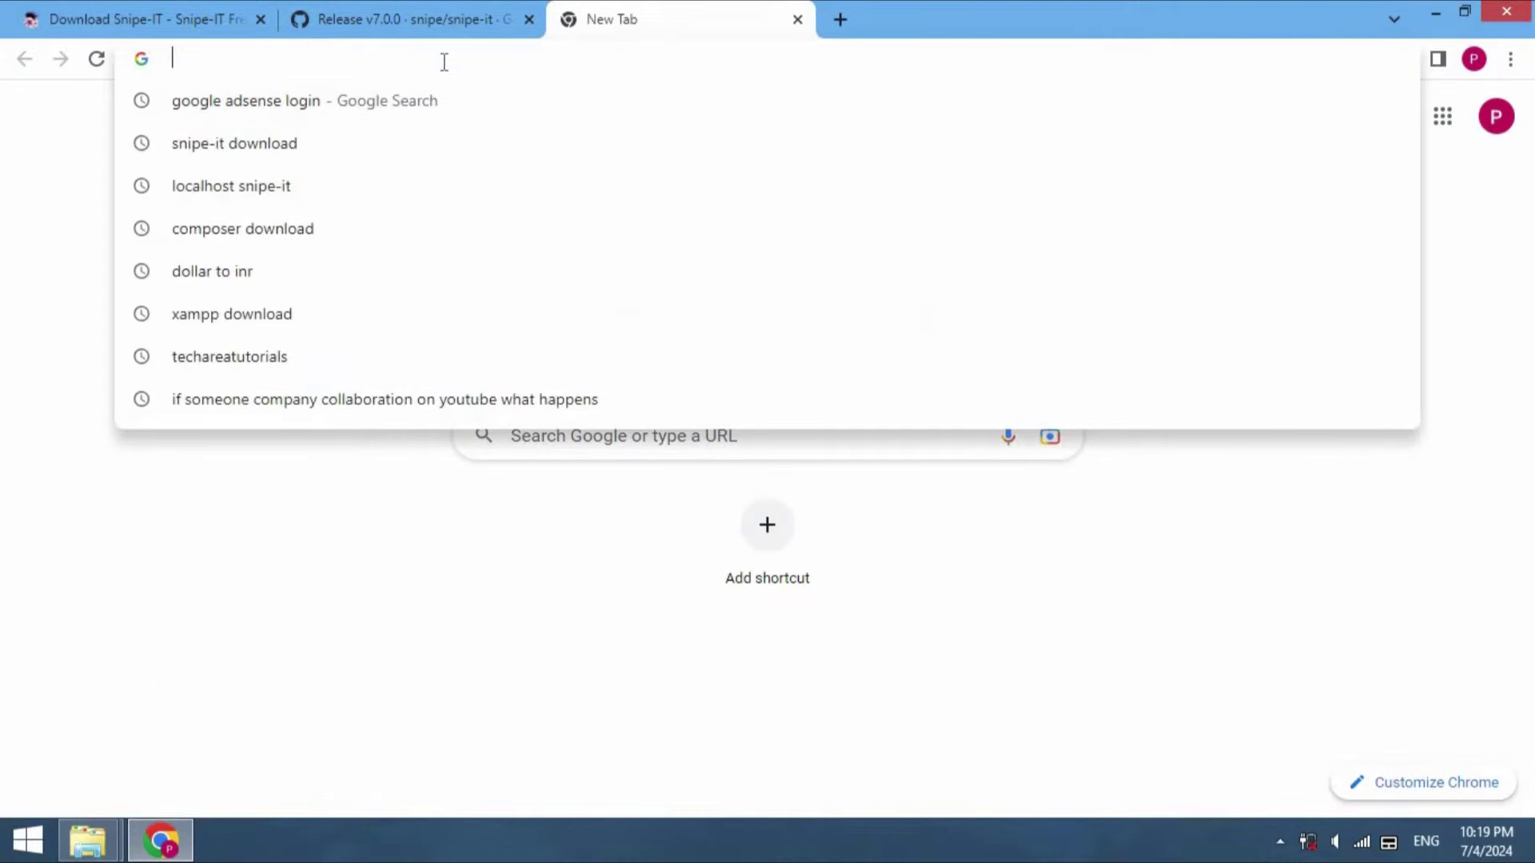
{"action": "type", "text": "composer "}
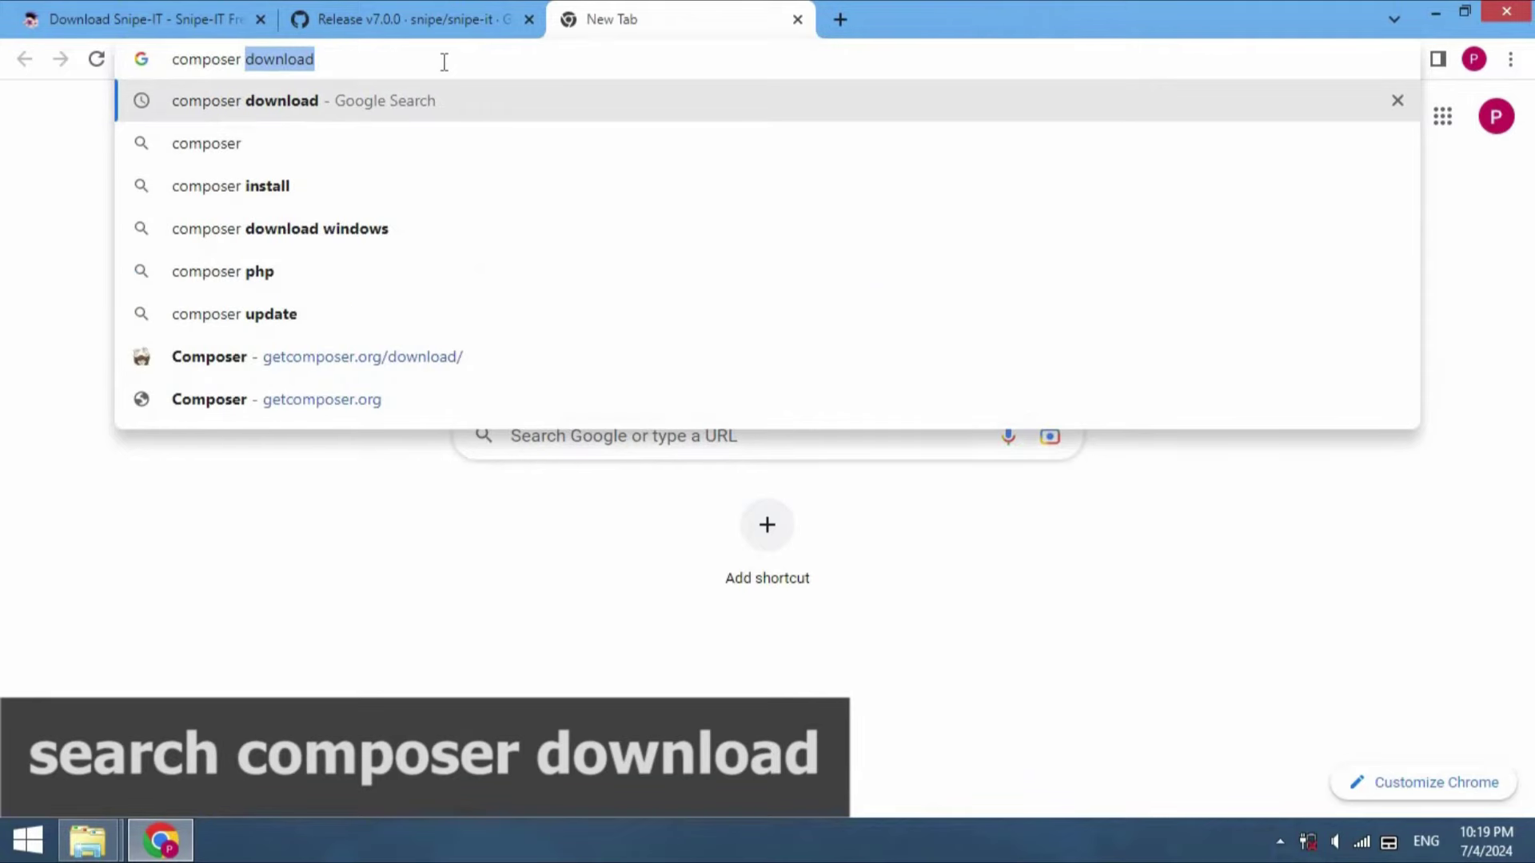
{"action": "type", "text": "download"}
{"action": "key", "text": "Return"}
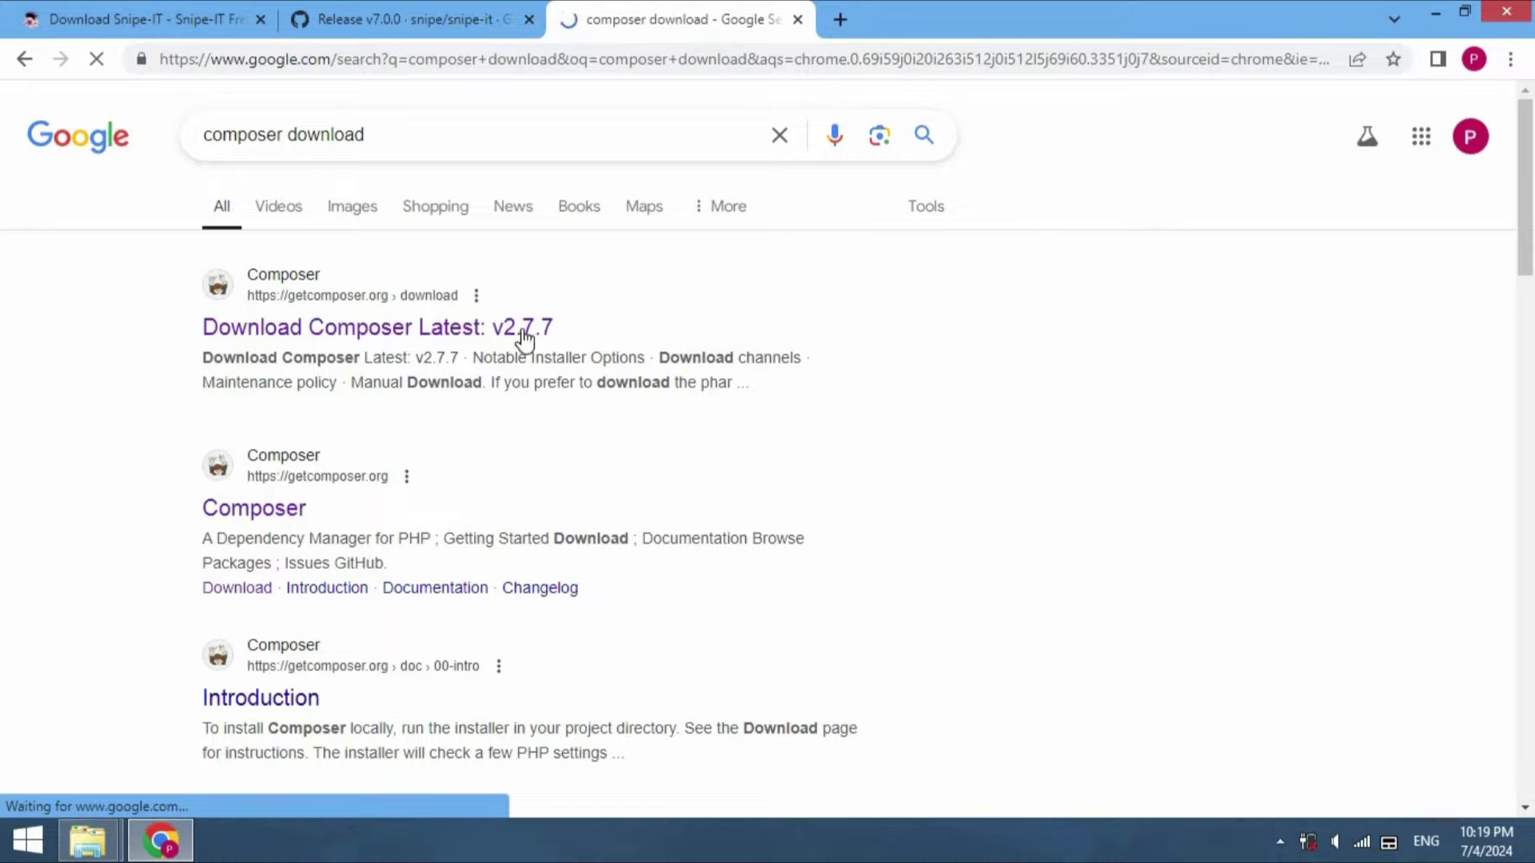
{"action": "left_click", "coordinate": [386, 329]}
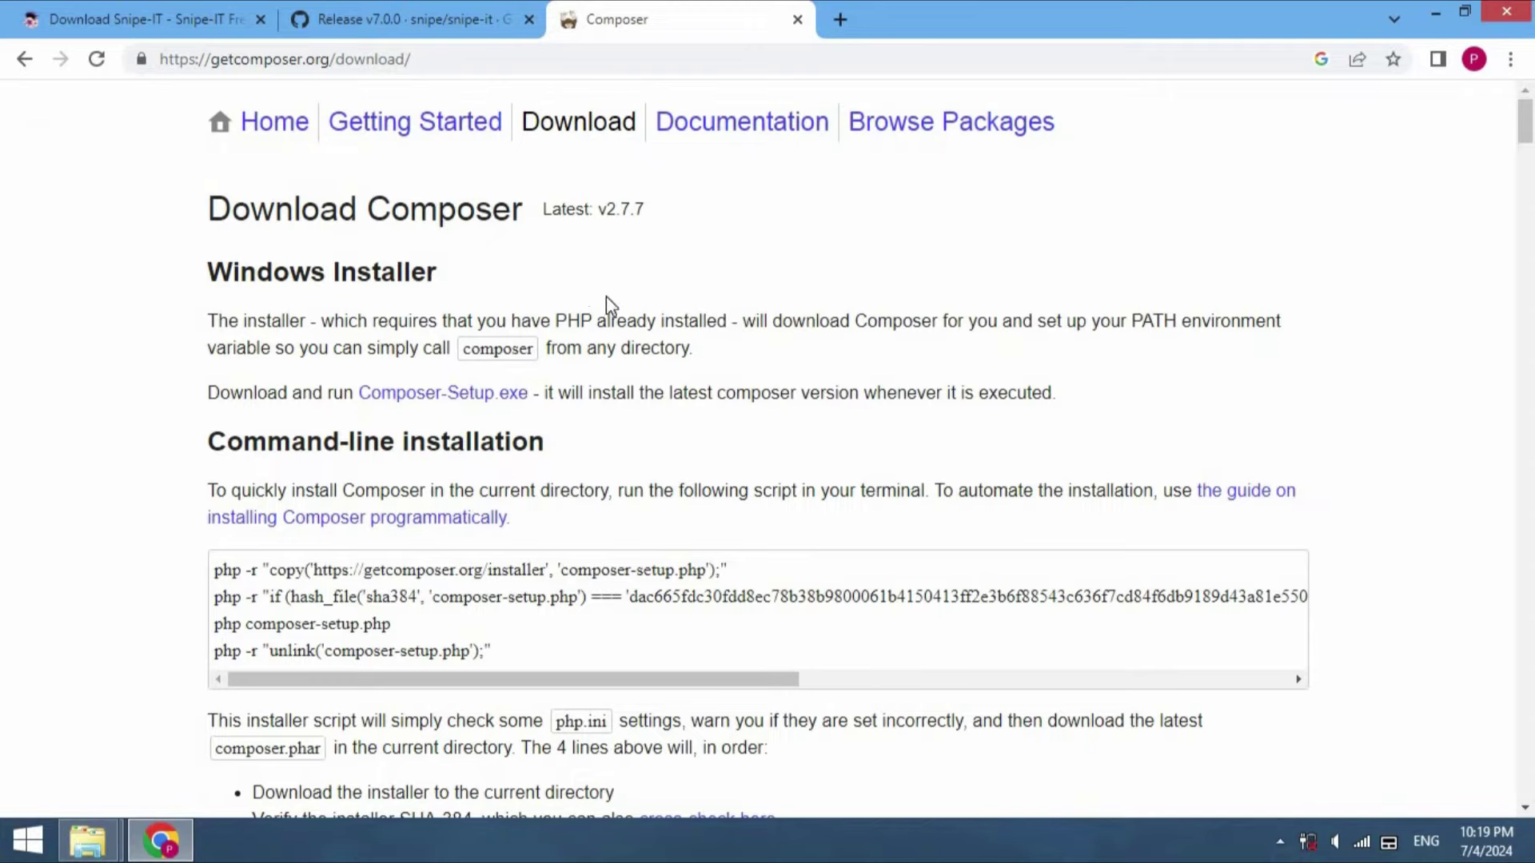
Download the Composer-Setup.exe Windows installer for version 2.7.7
{"action": "triple_click", "coordinate": [622, 207]}
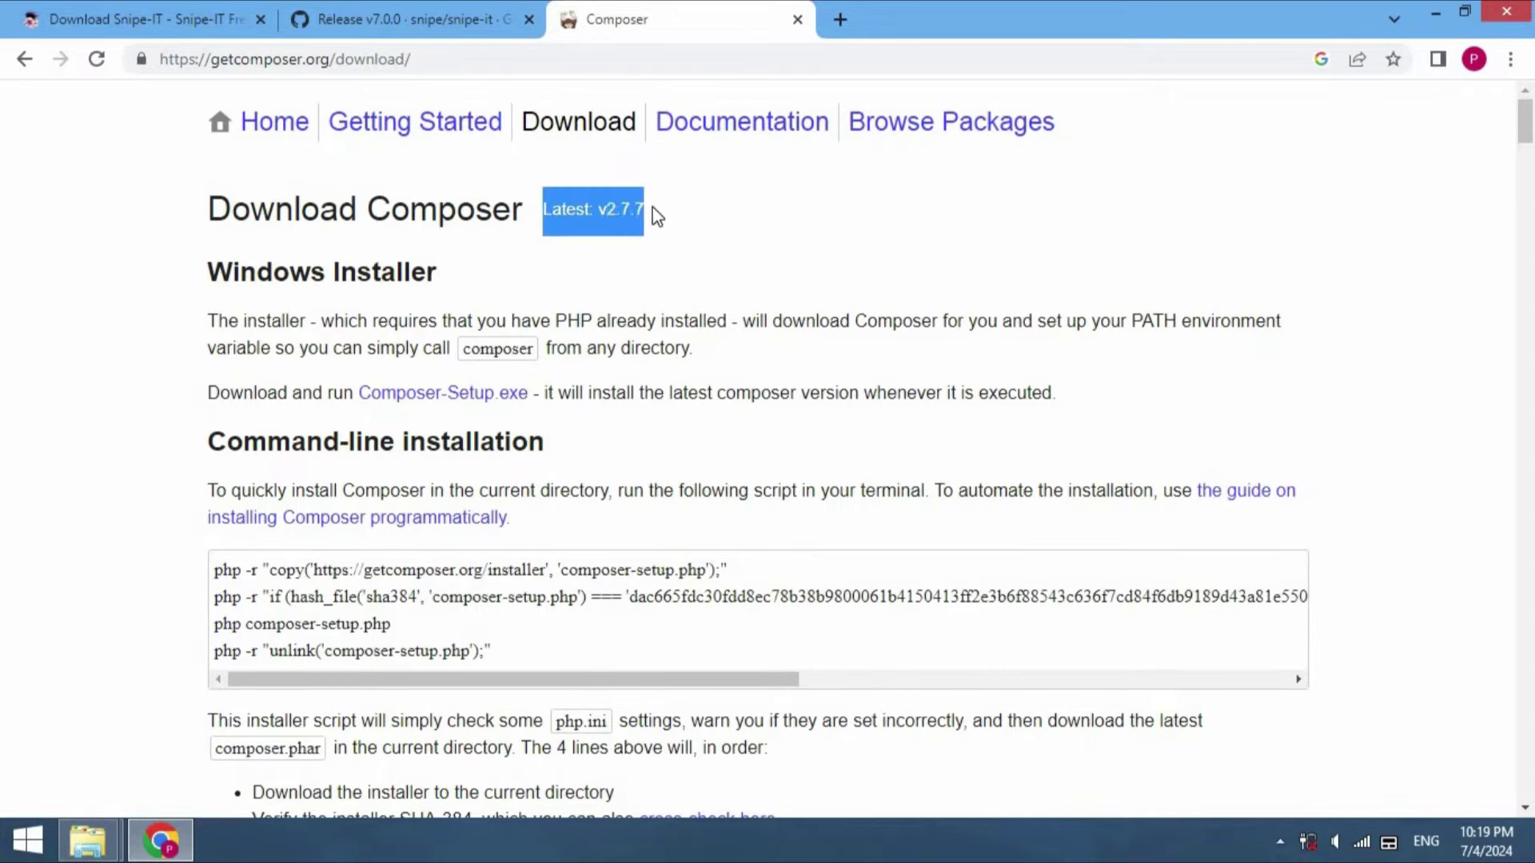
{"action": "left_click", "coordinate": [690, 254]}
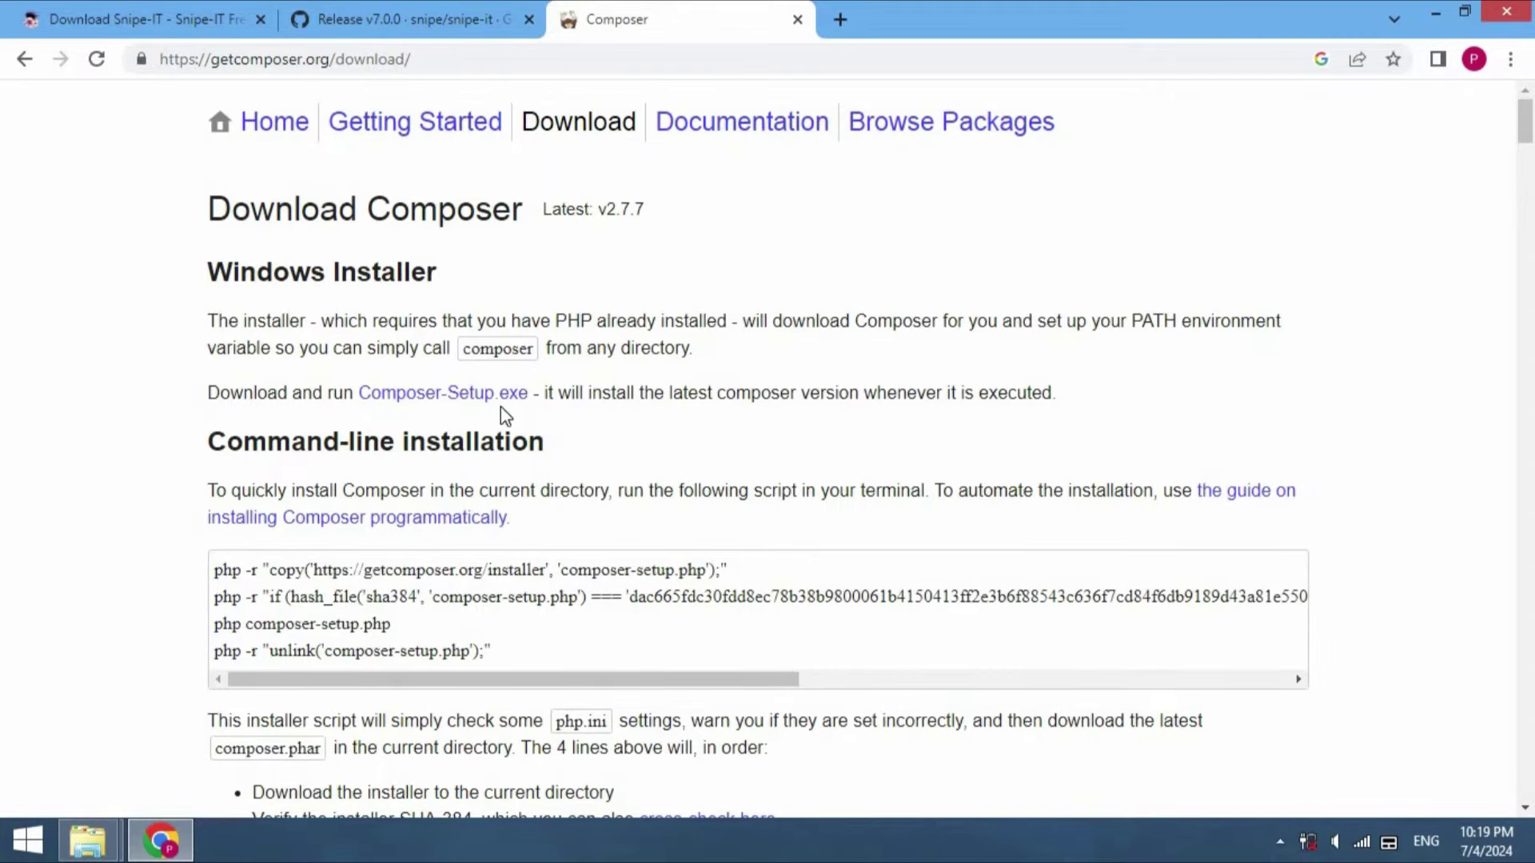
{"action": "left_click", "coordinate": [443, 409]}
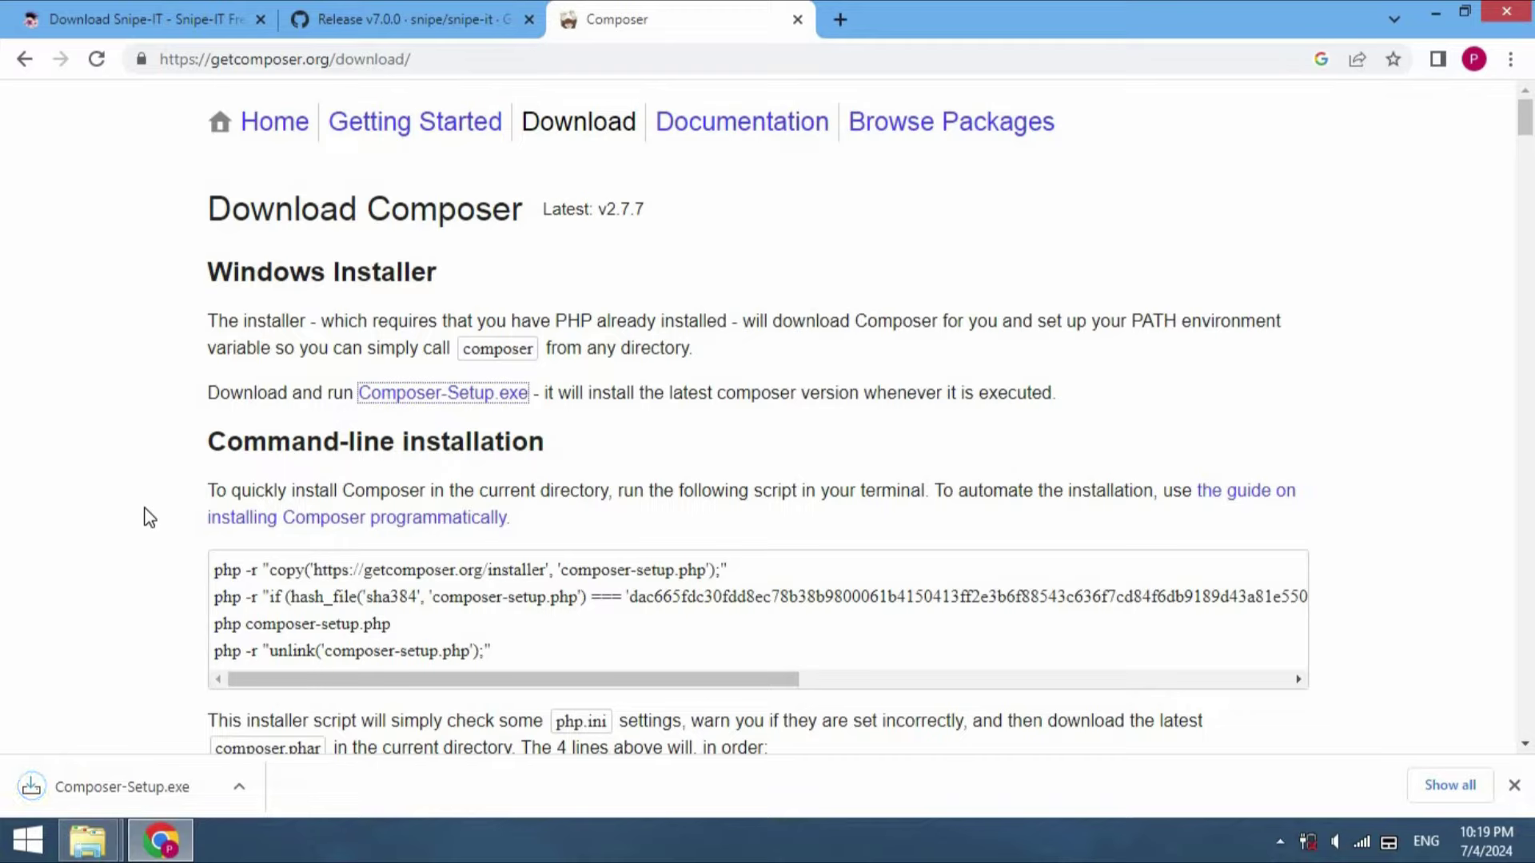
{"action": "left_click", "coordinate": [249, 799]}
Locate Composer-Setup in the Download folder and run it as administrator
{"action": "left_click", "coordinate": [283, 723]}
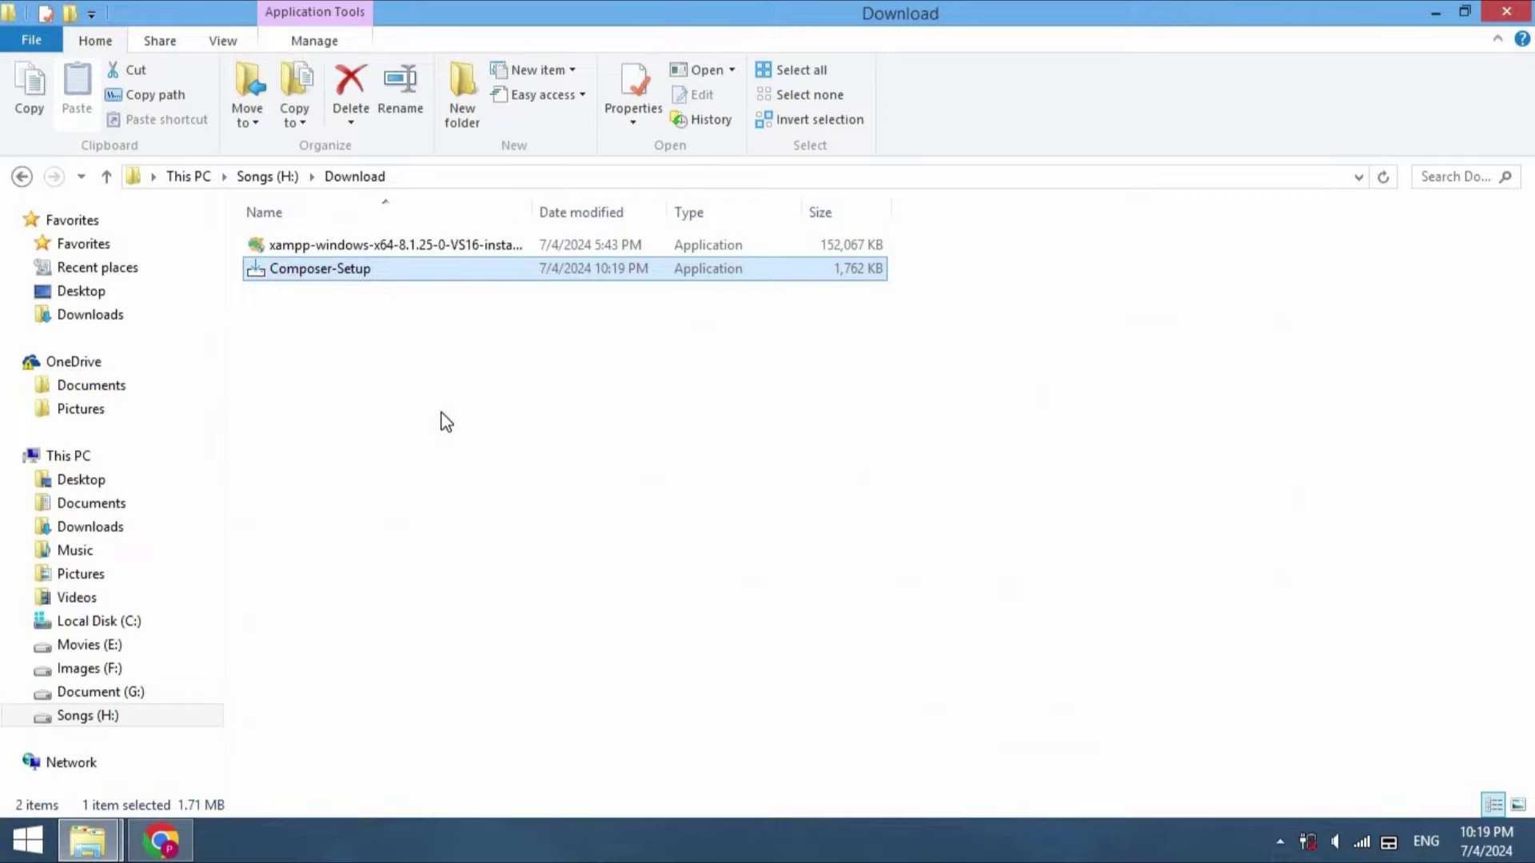
{"action": "left_click", "coordinate": [443, 419]}
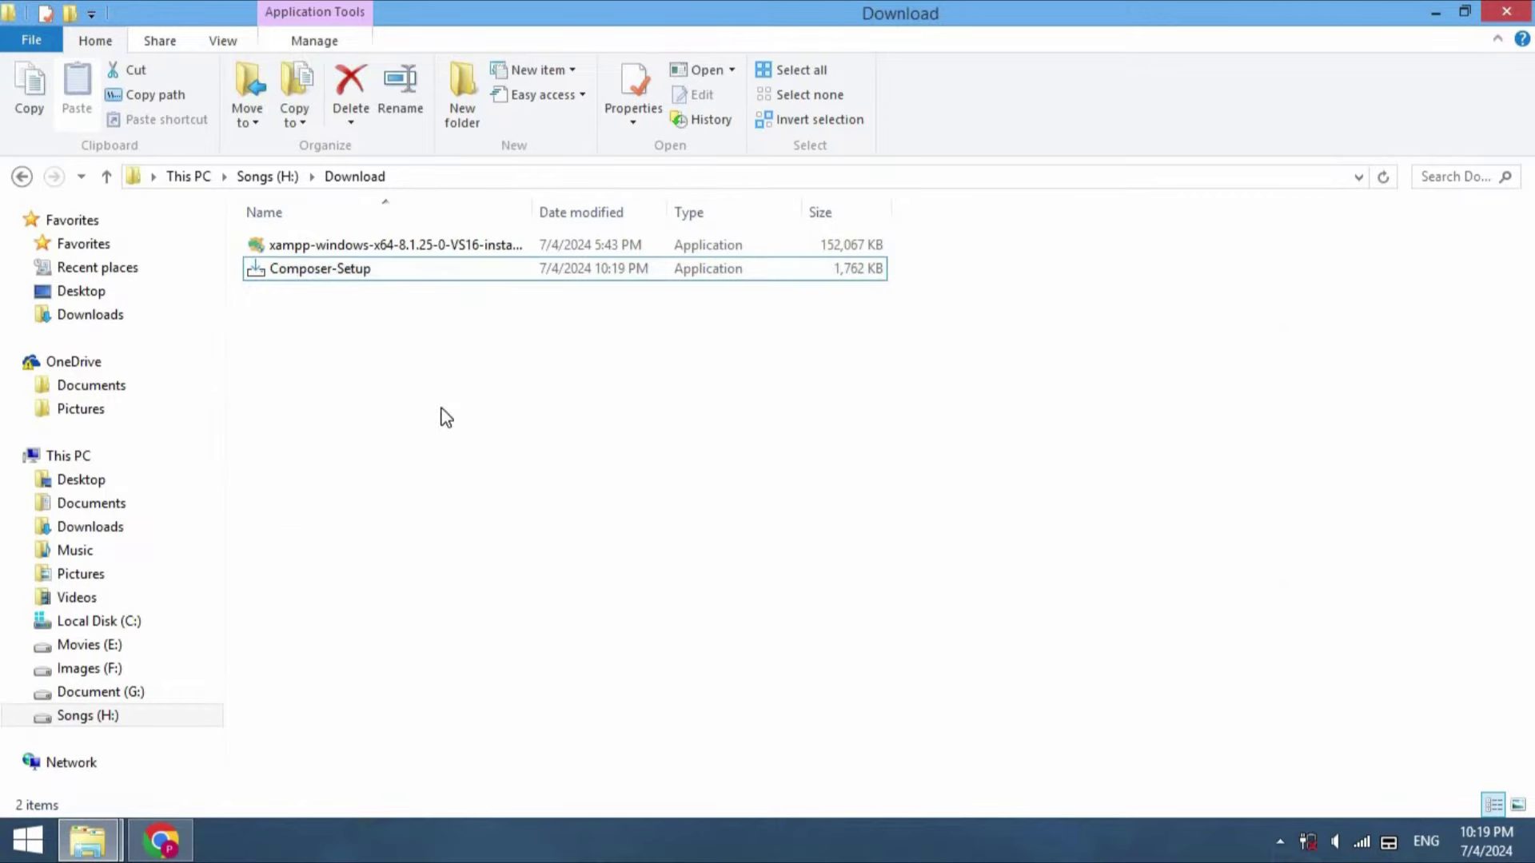
{"action": "left_click", "coordinate": [430, 276]}
{"action": "double_click", "coordinate": [429, 274]}
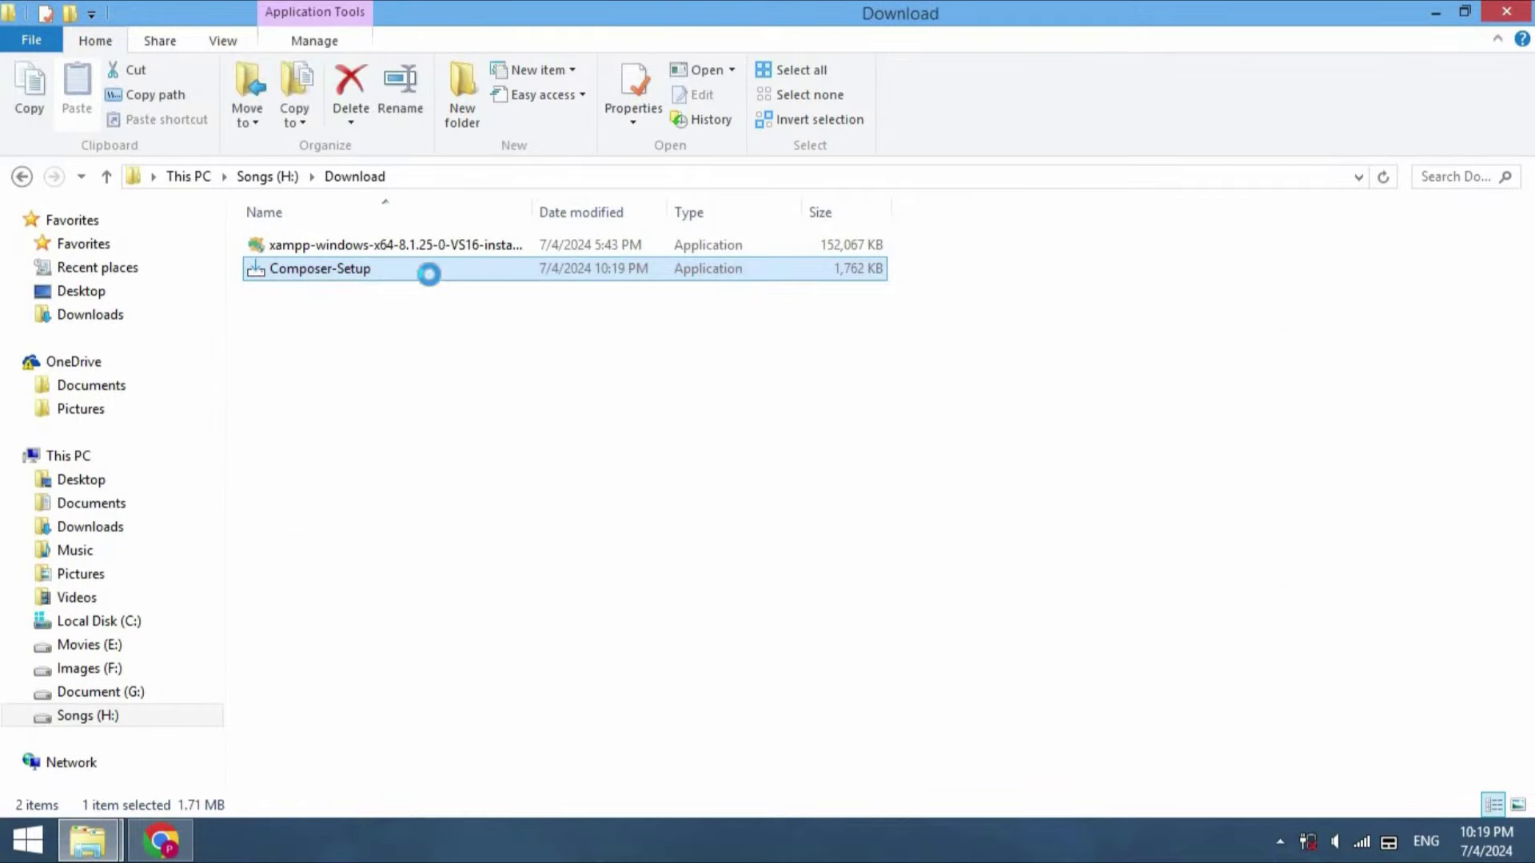
{"action": "right_click", "coordinate": [429, 274]}
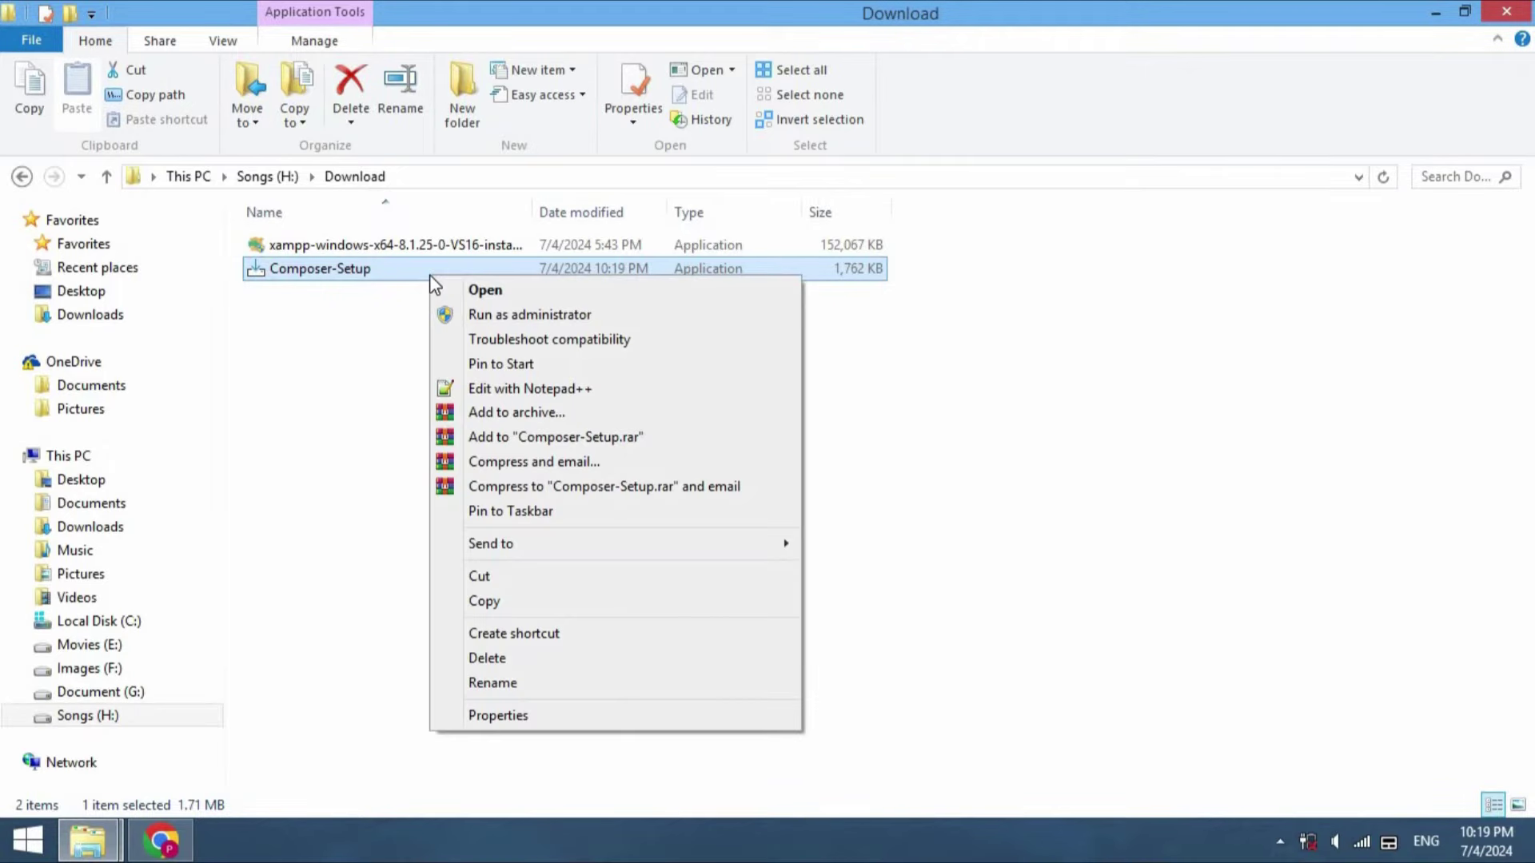
{"action": "left_click", "coordinate": [504, 314]}
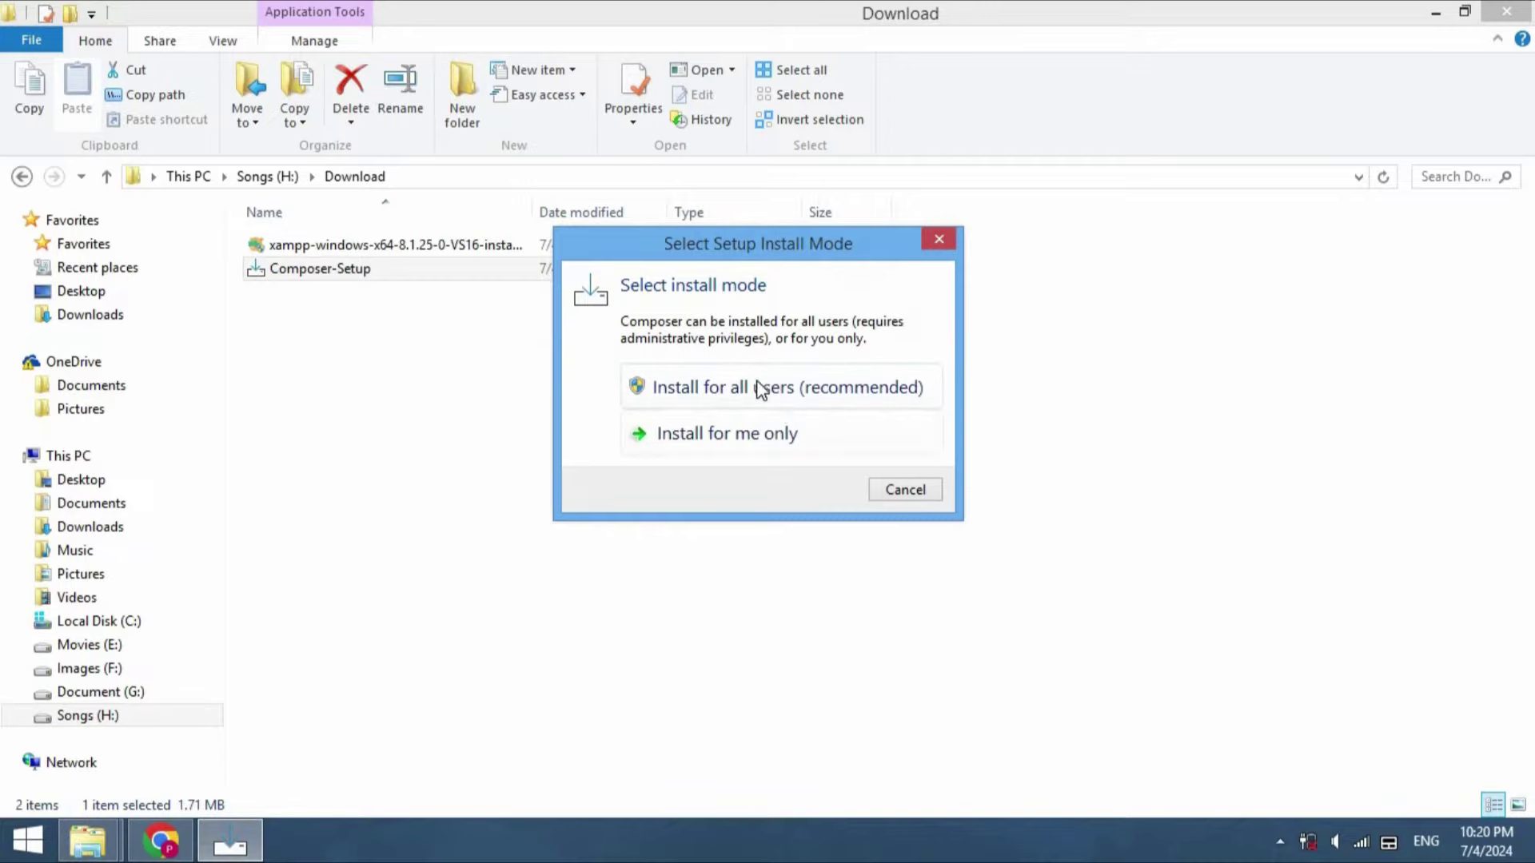
Install Composer for all users using G:\xampp\php\php.exe with no proxy, then finish setup
{"action": "left_click", "coordinate": [761, 389]}
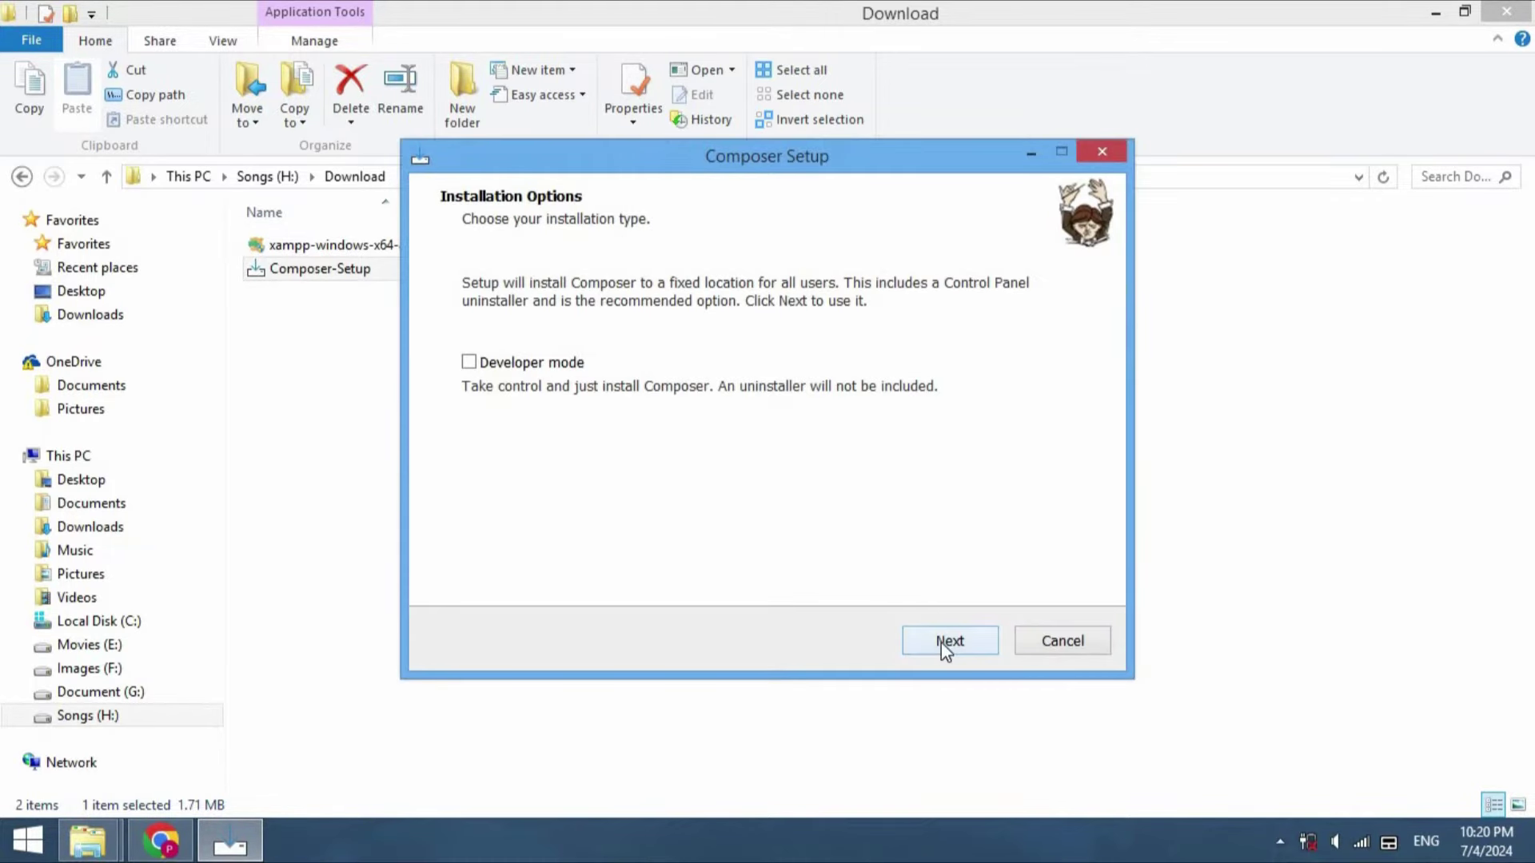
{"action": "left_click", "coordinate": [942, 644]}
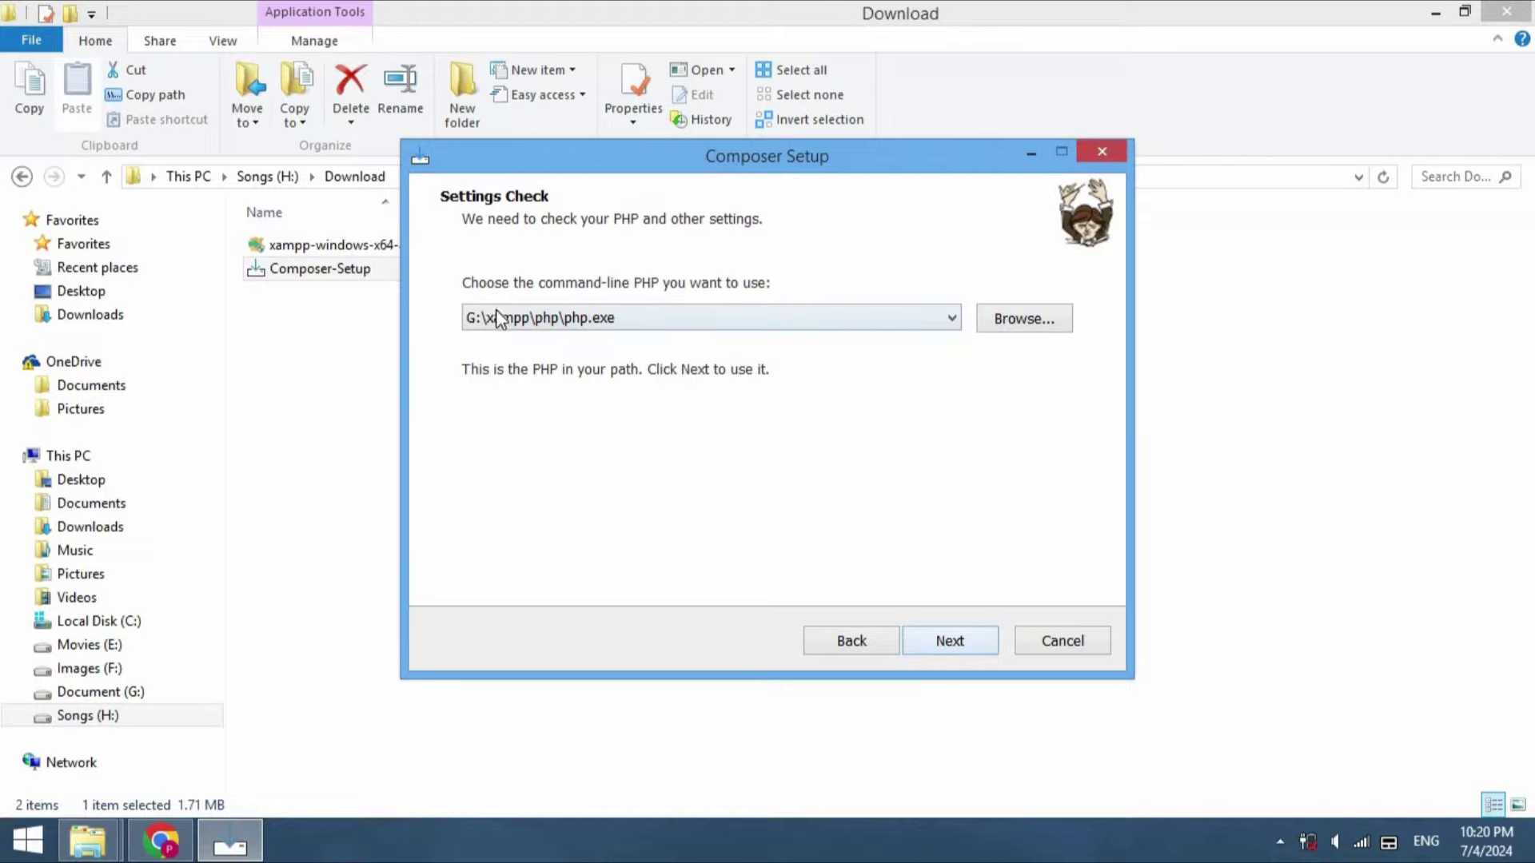
{"action": "left_click", "coordinate": [702, 320]}
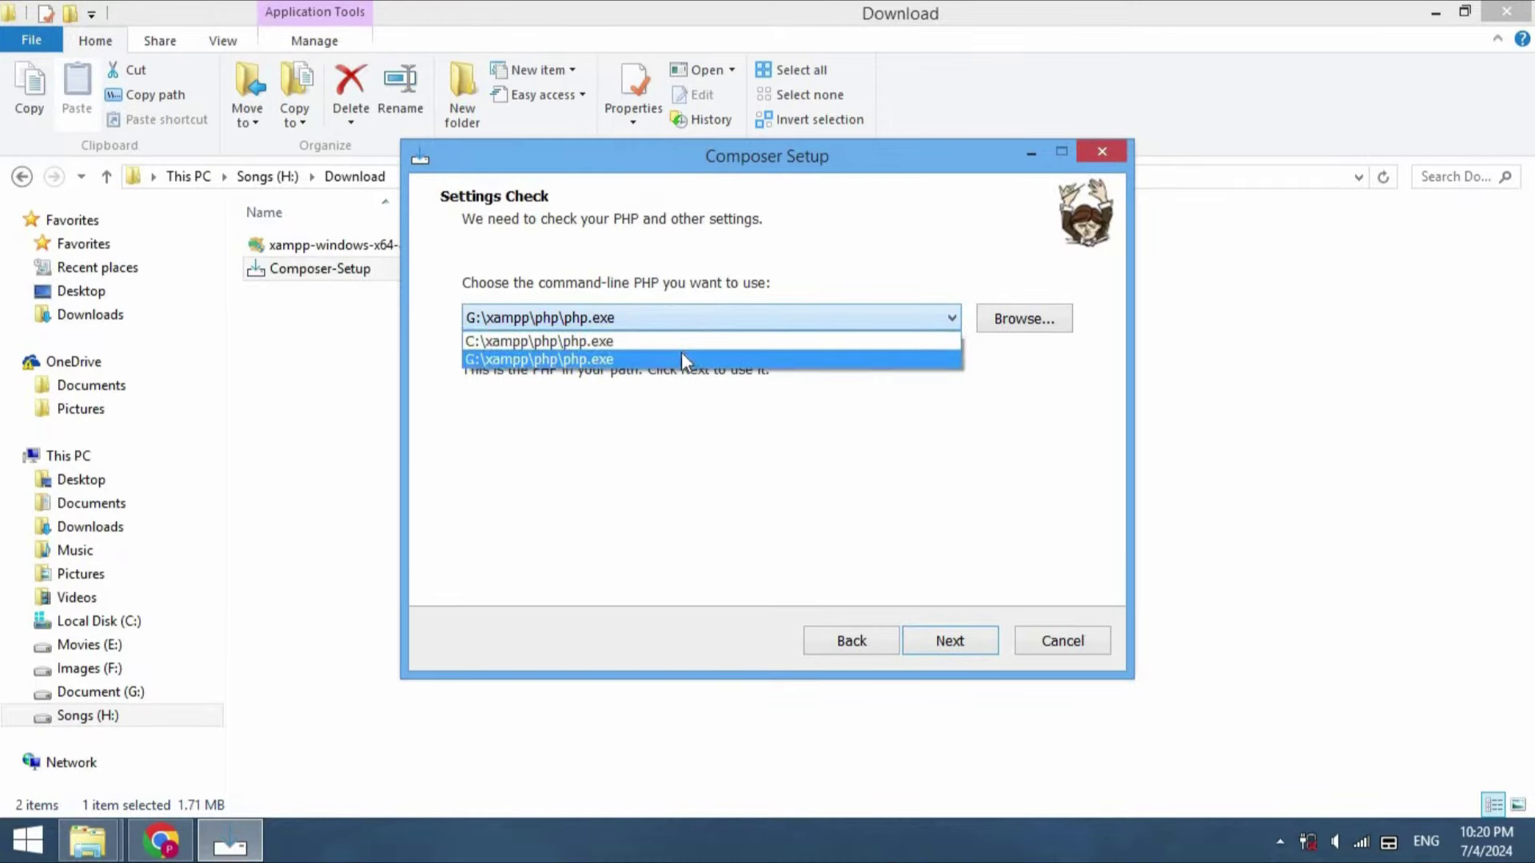
{"action": "left_click", "coordinate": [682, 358]}
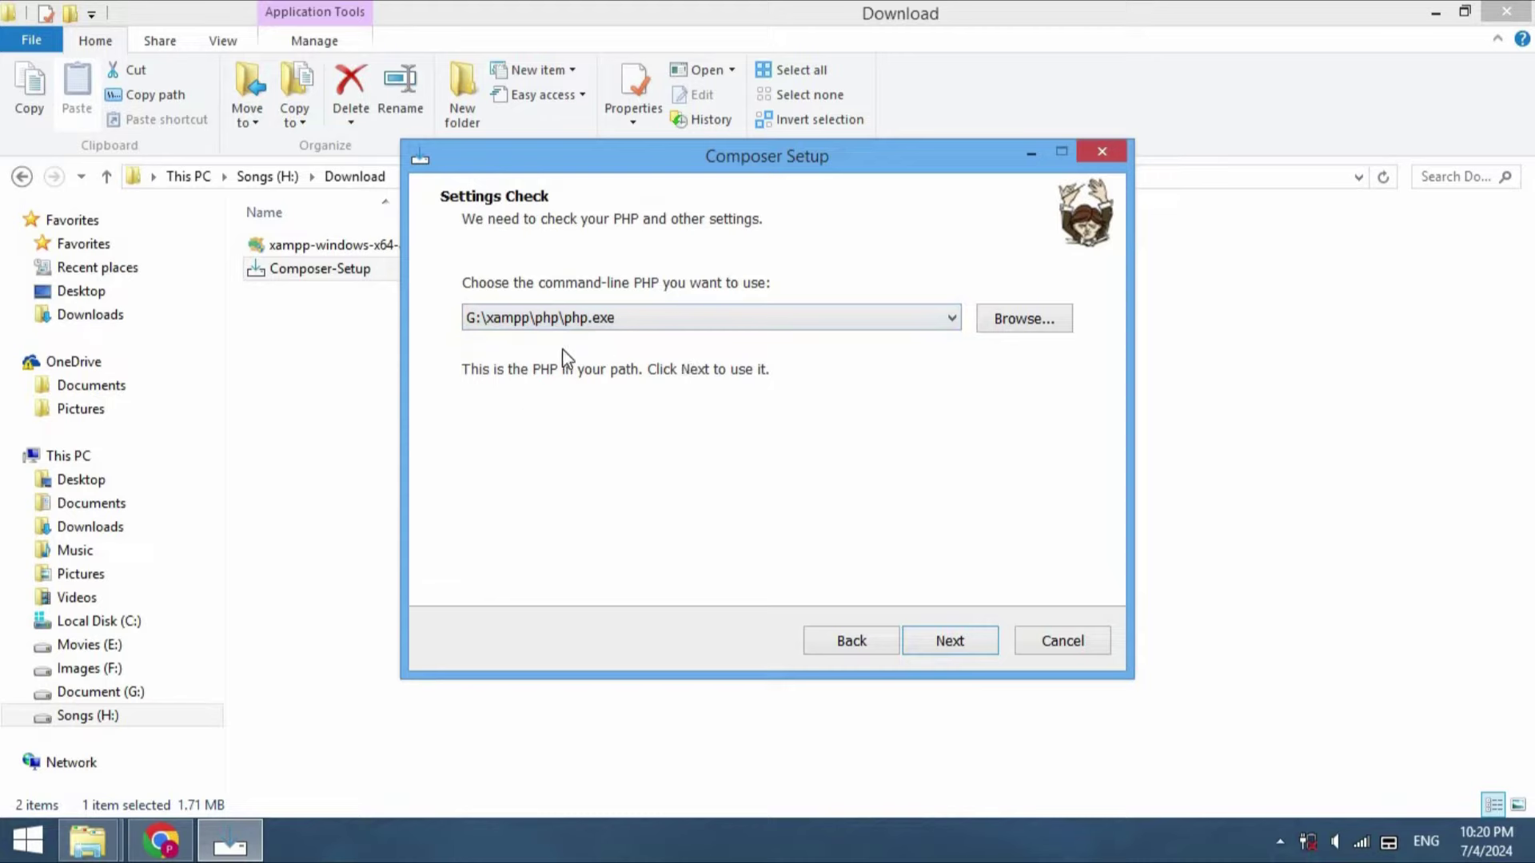
{"action": "left_click", "coordinate": [944, 640]}
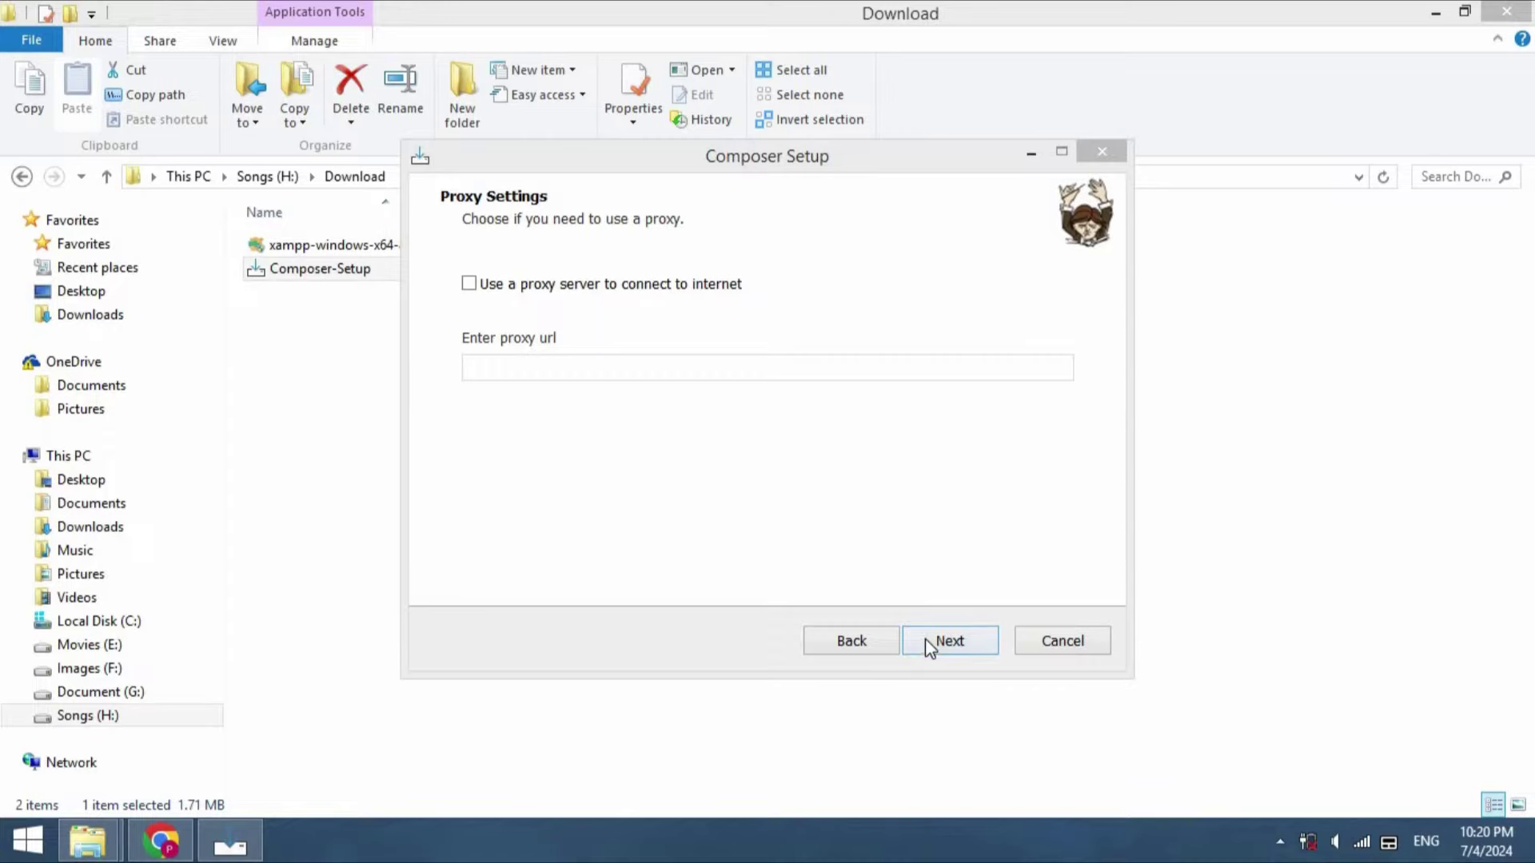
{"action": "left_click", "coordinate": [924, 639]}
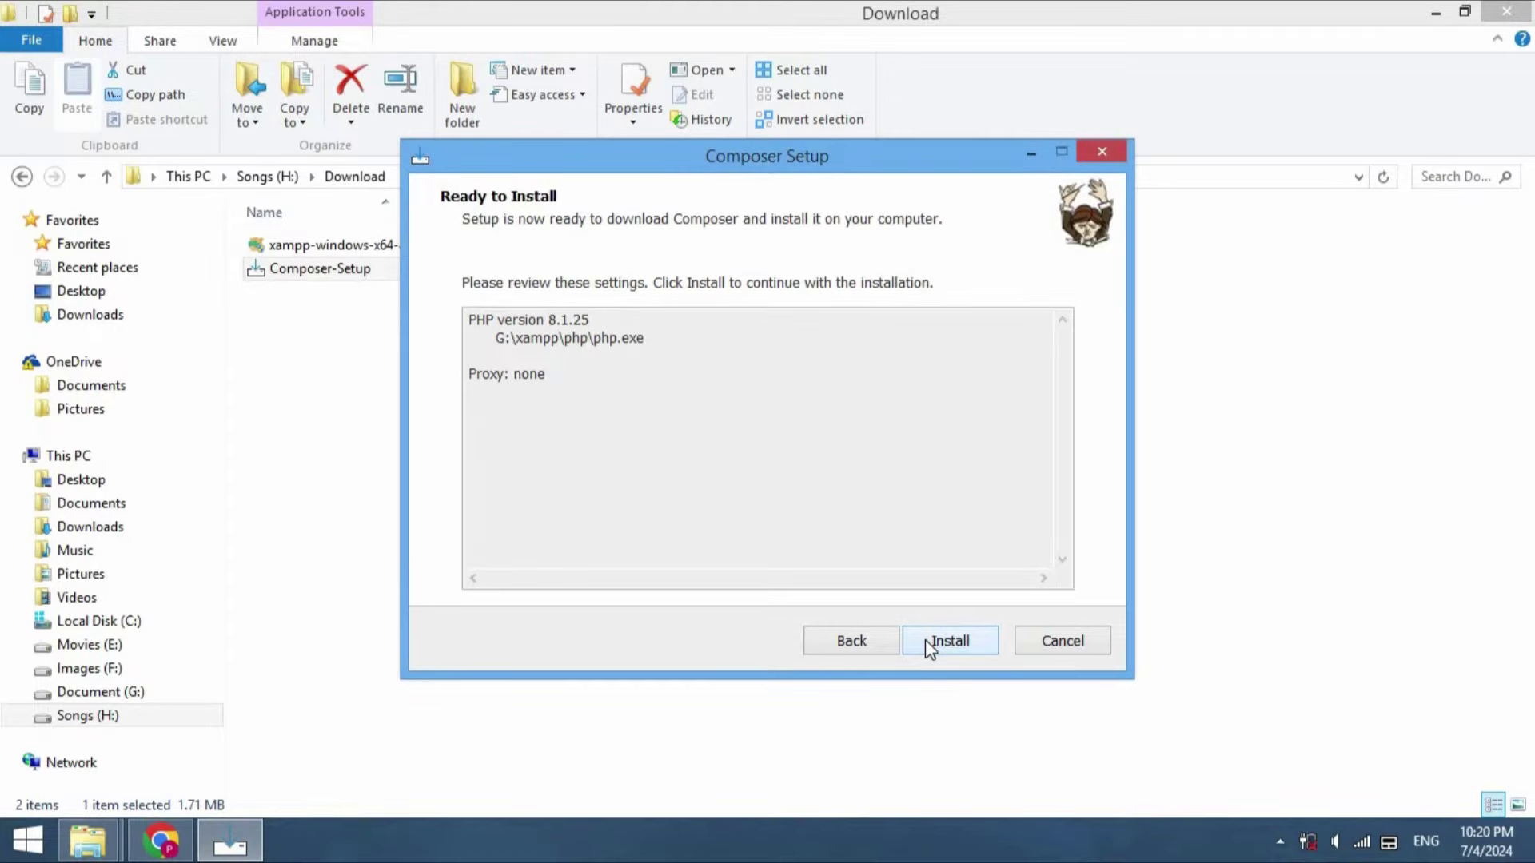
{"action": "left_click", "coordinate": [942, 641]}
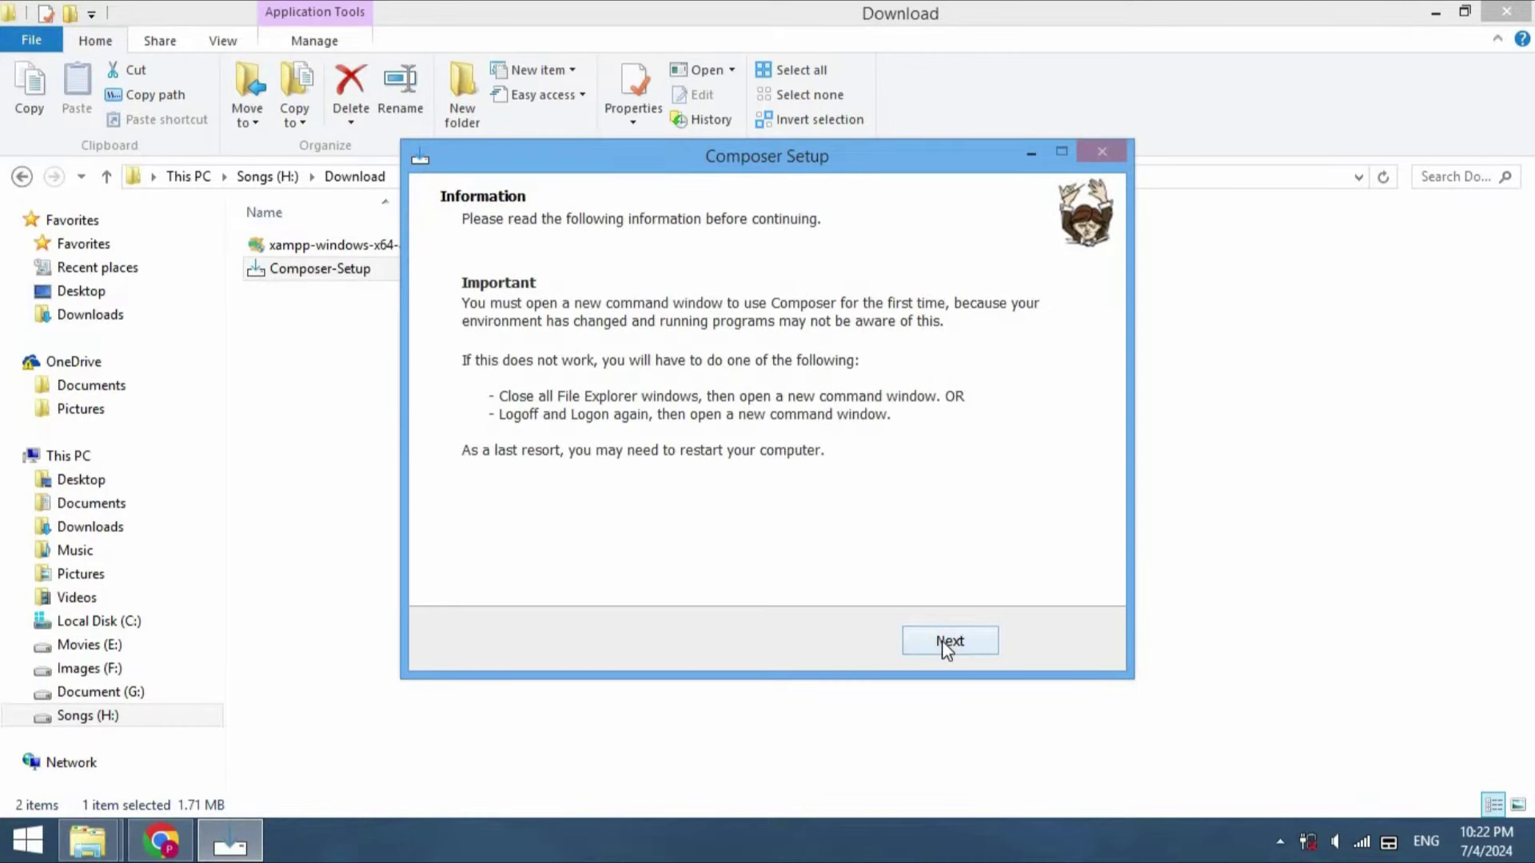
{"action": "left_click", "coordinate": [942, 641]}
{"action": "left_click", "coordinate": [946, 644]}
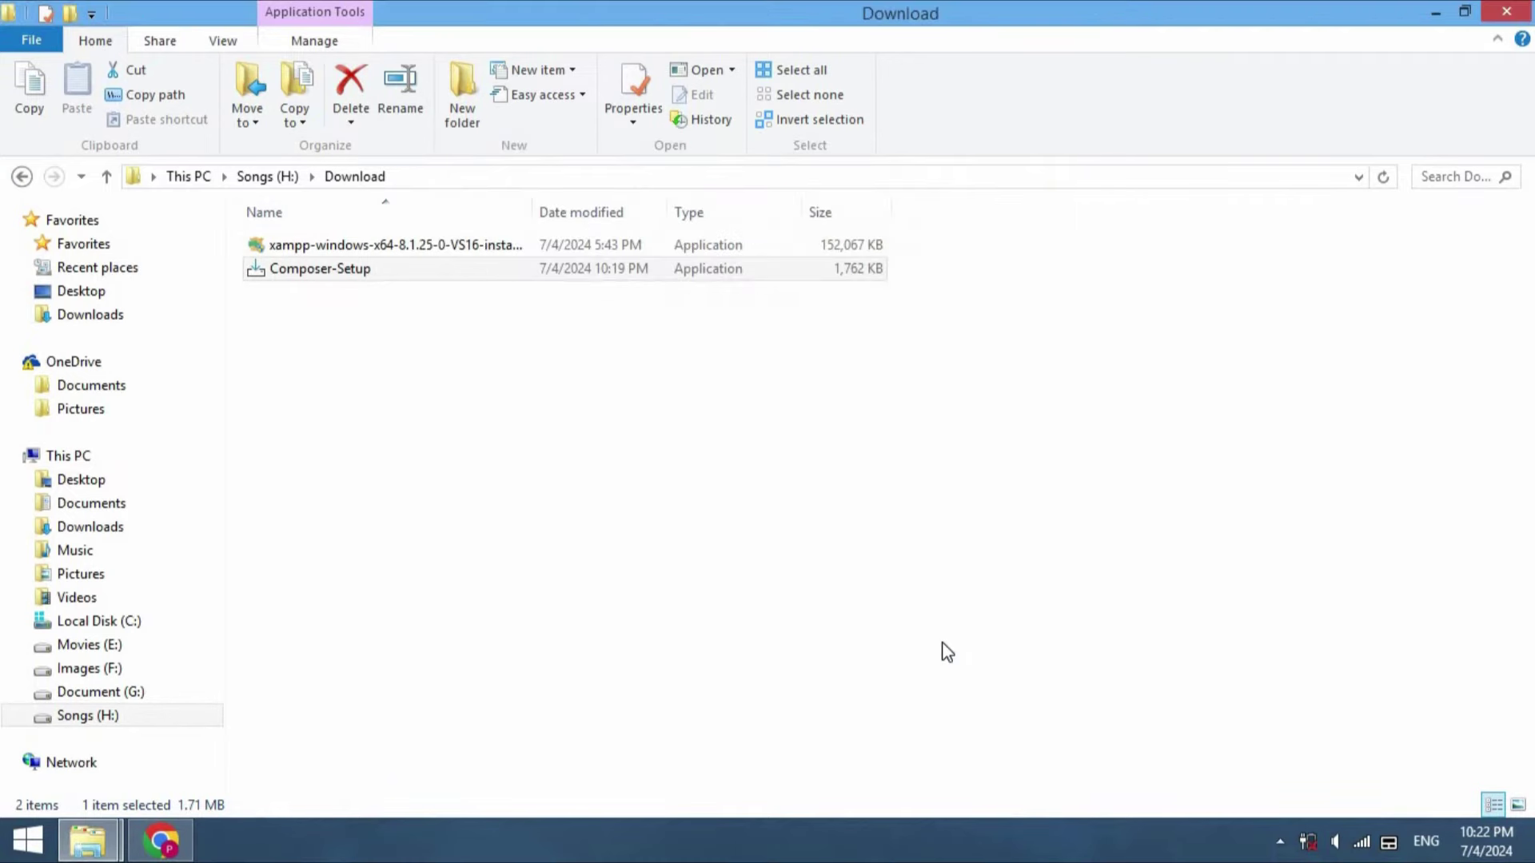
Launch Command Prompt maximized and switch to drive G: with cd /d G:
{"action": "left_click", "coordinate": [522, 655]}
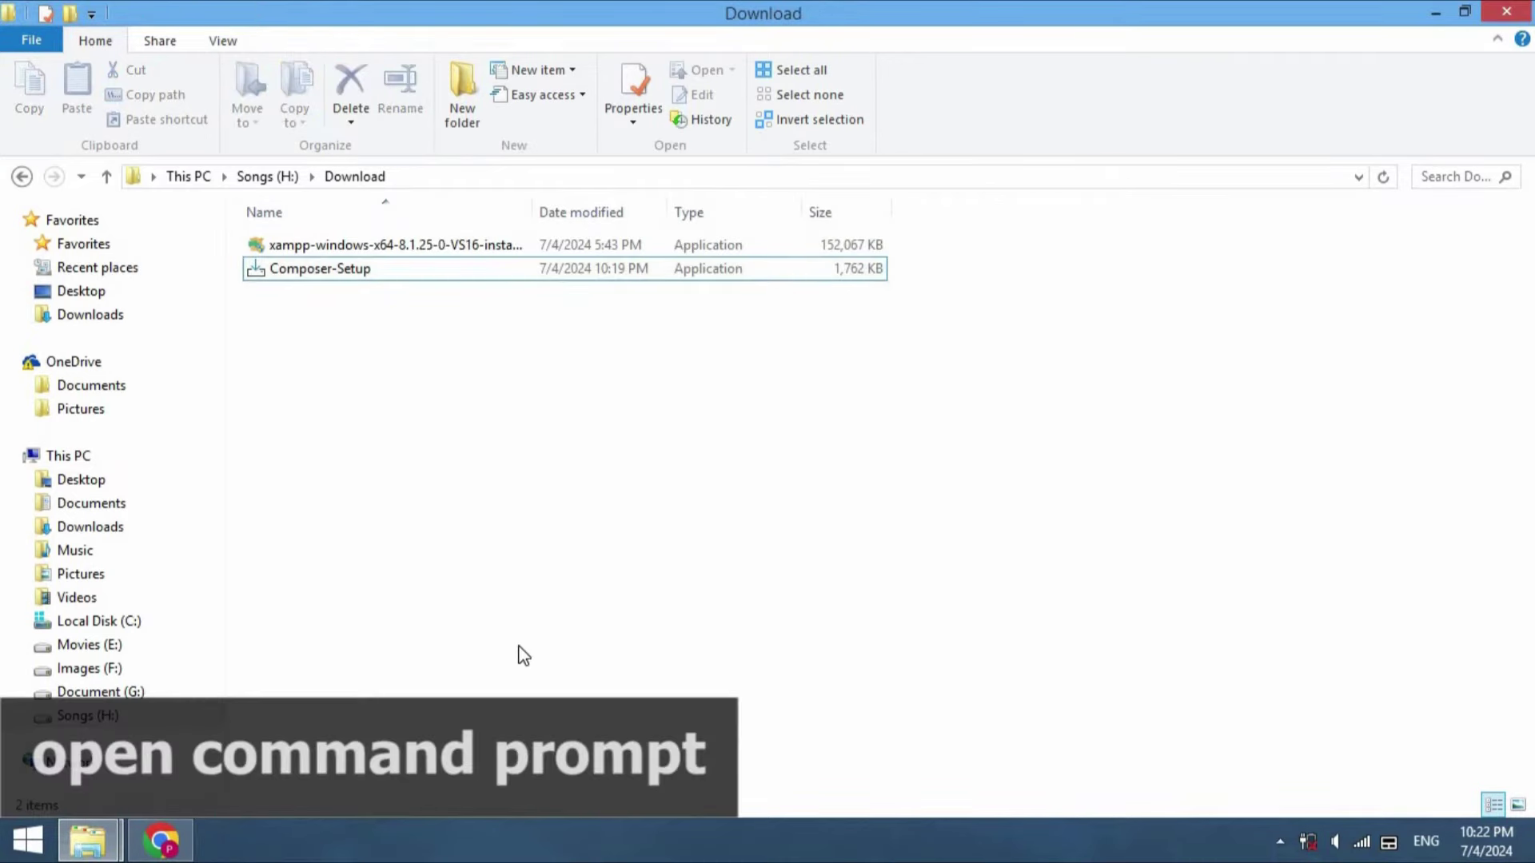
{"action": "key", "text": "super+r"}
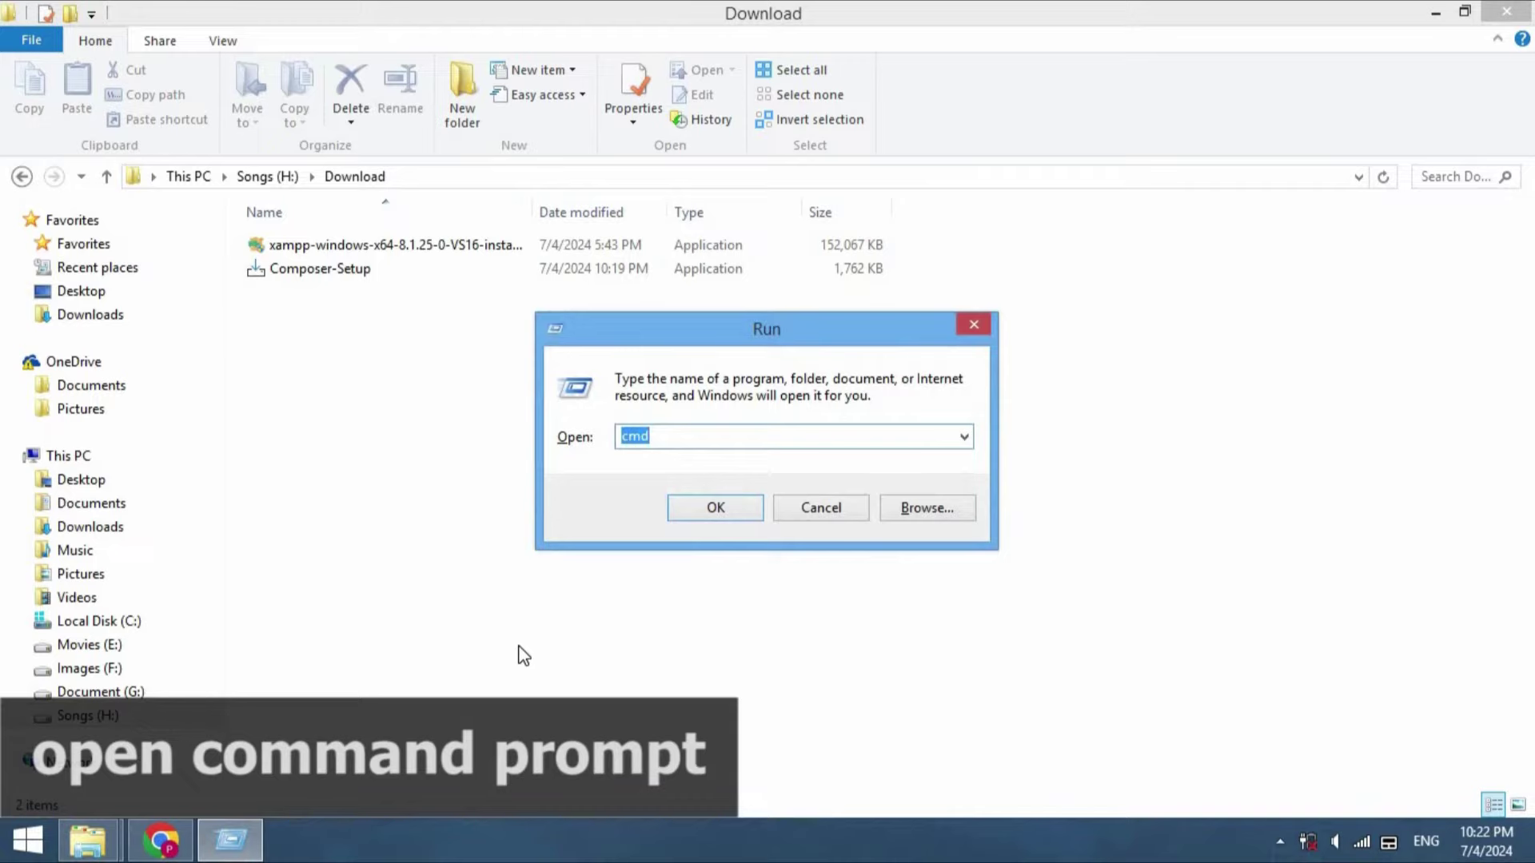
{"action": "left_click", "coordinate": [699, 512]}
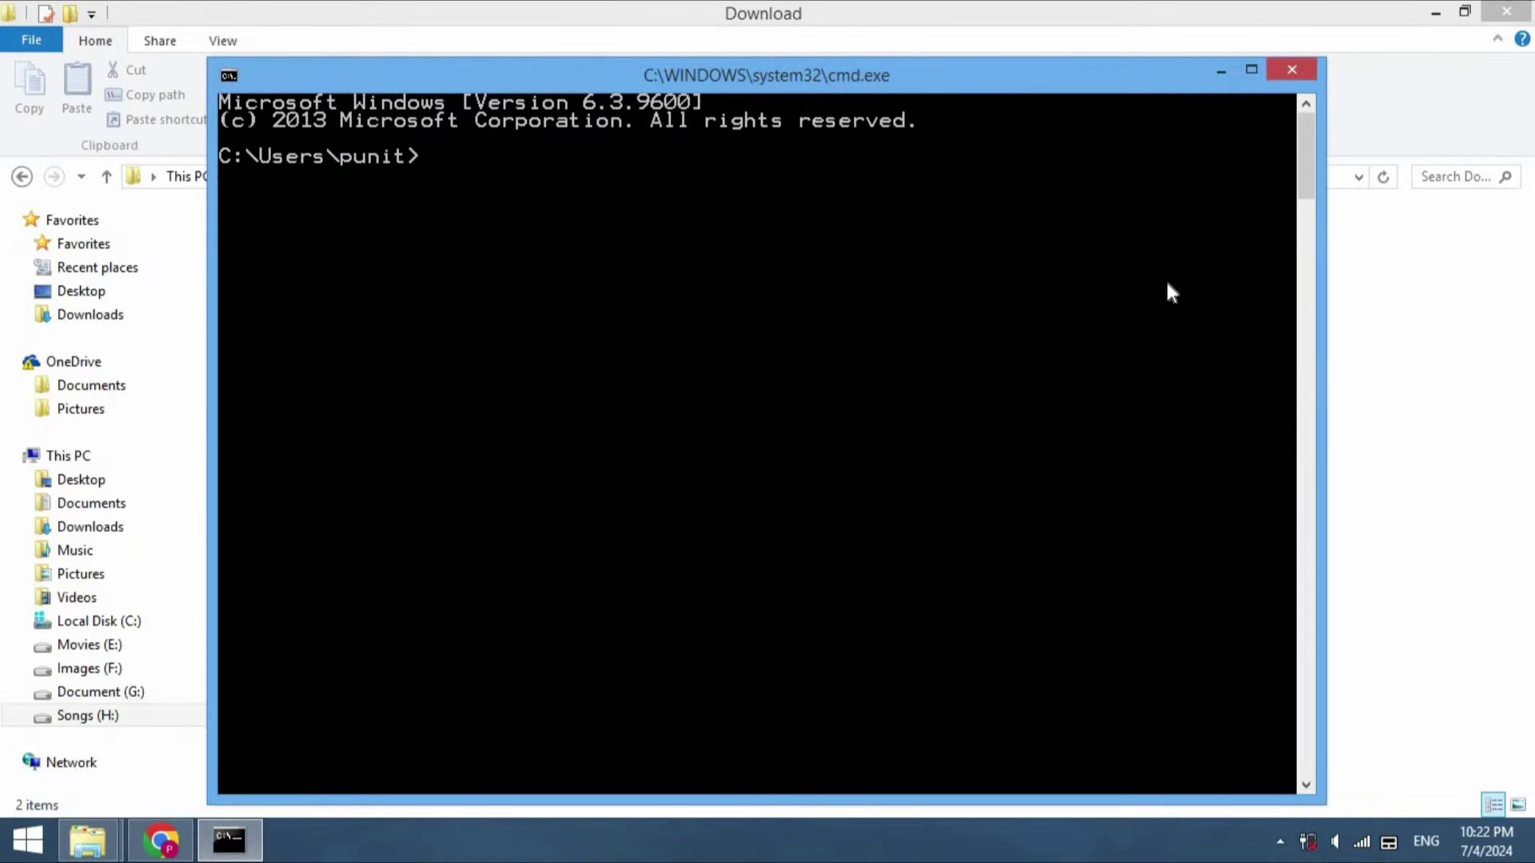
{"action": "left_click", "coordinate": [1247, 75]}
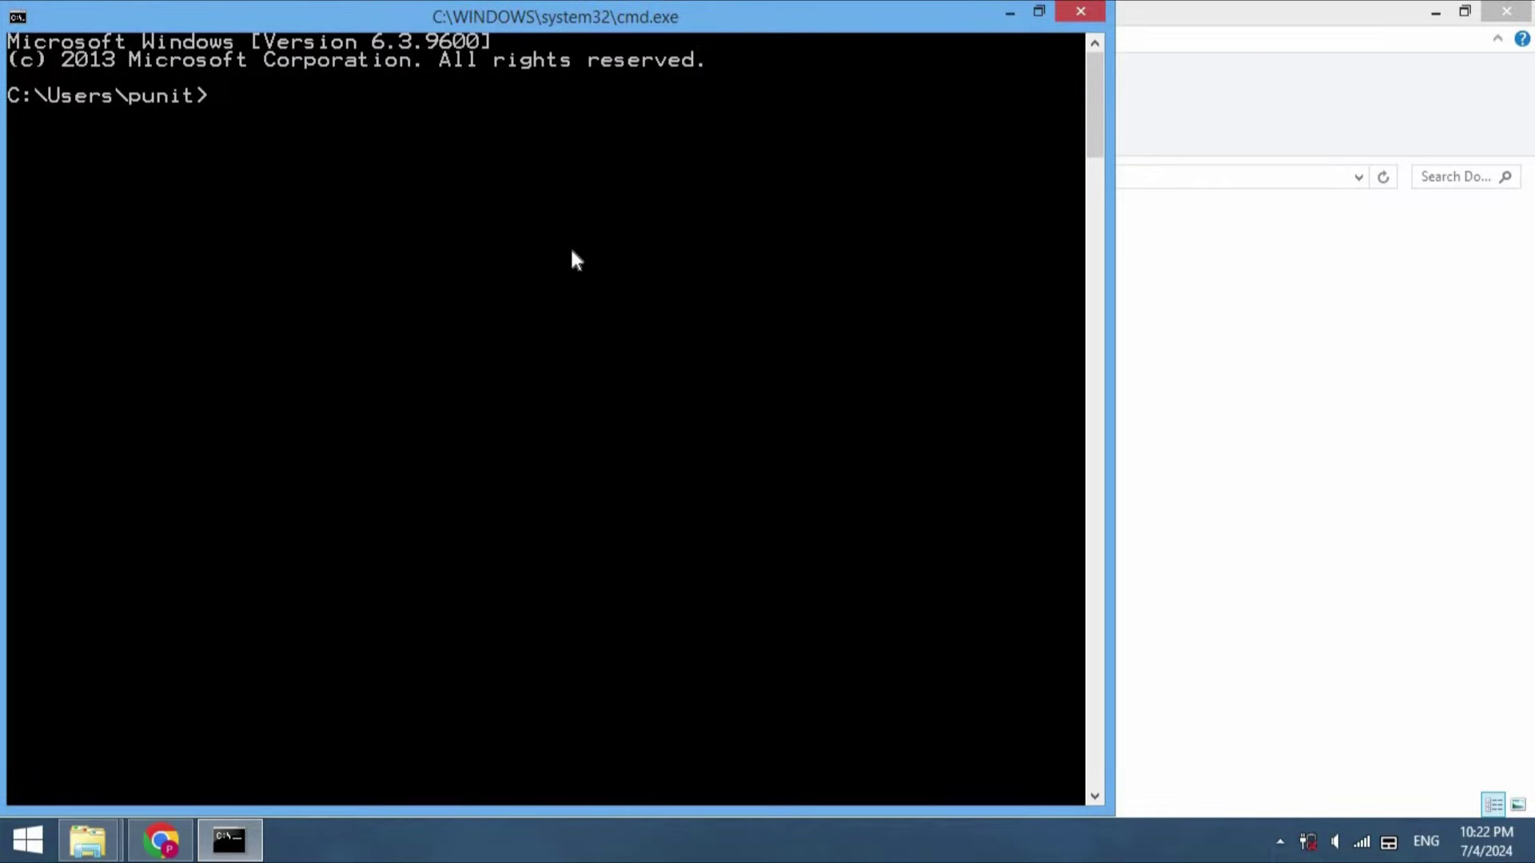
{"action": "type", "text": "cd /d"}
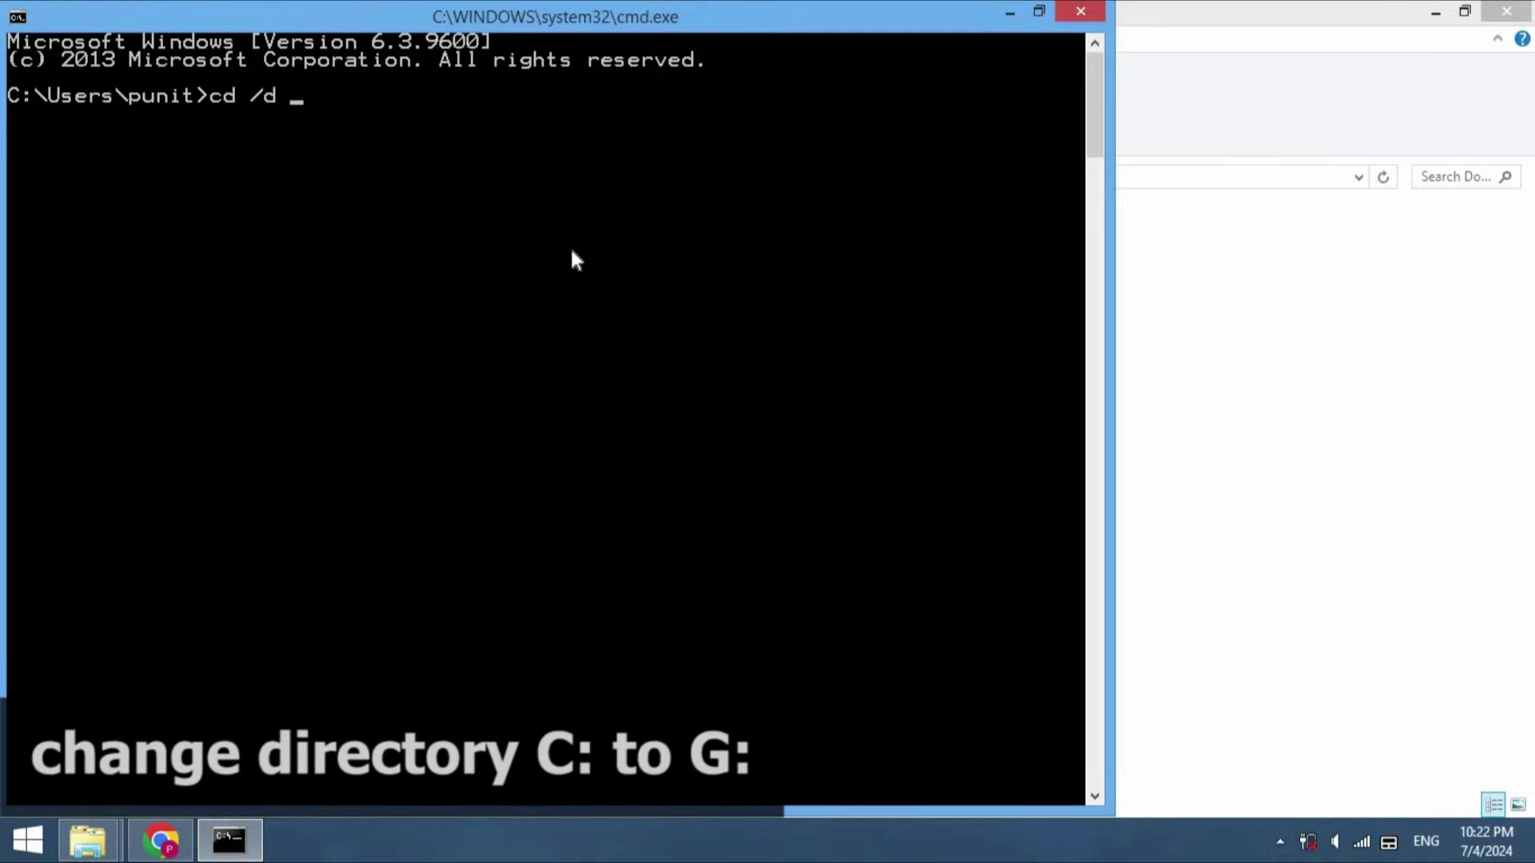
{"action": "type", "text": " G:"}
{"action": "key", "text": "Return"}
Change into xampp/htdocs/snipe-it after the misspelled snip-it path fails
{"action": "type", "text": "cd xam"}
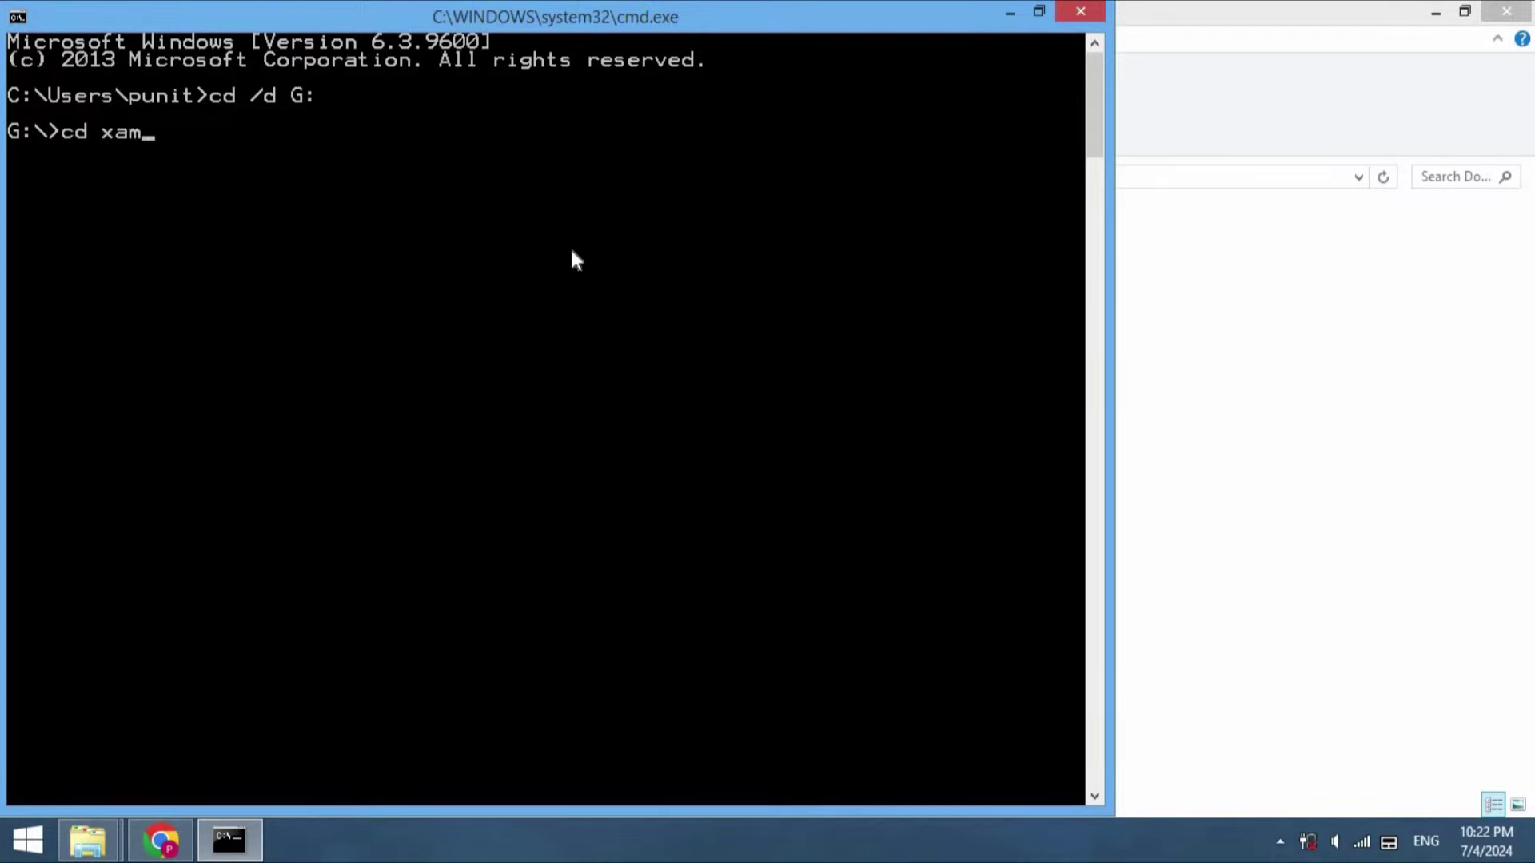
{"action": "type", "text": "pp/htdocs/"}
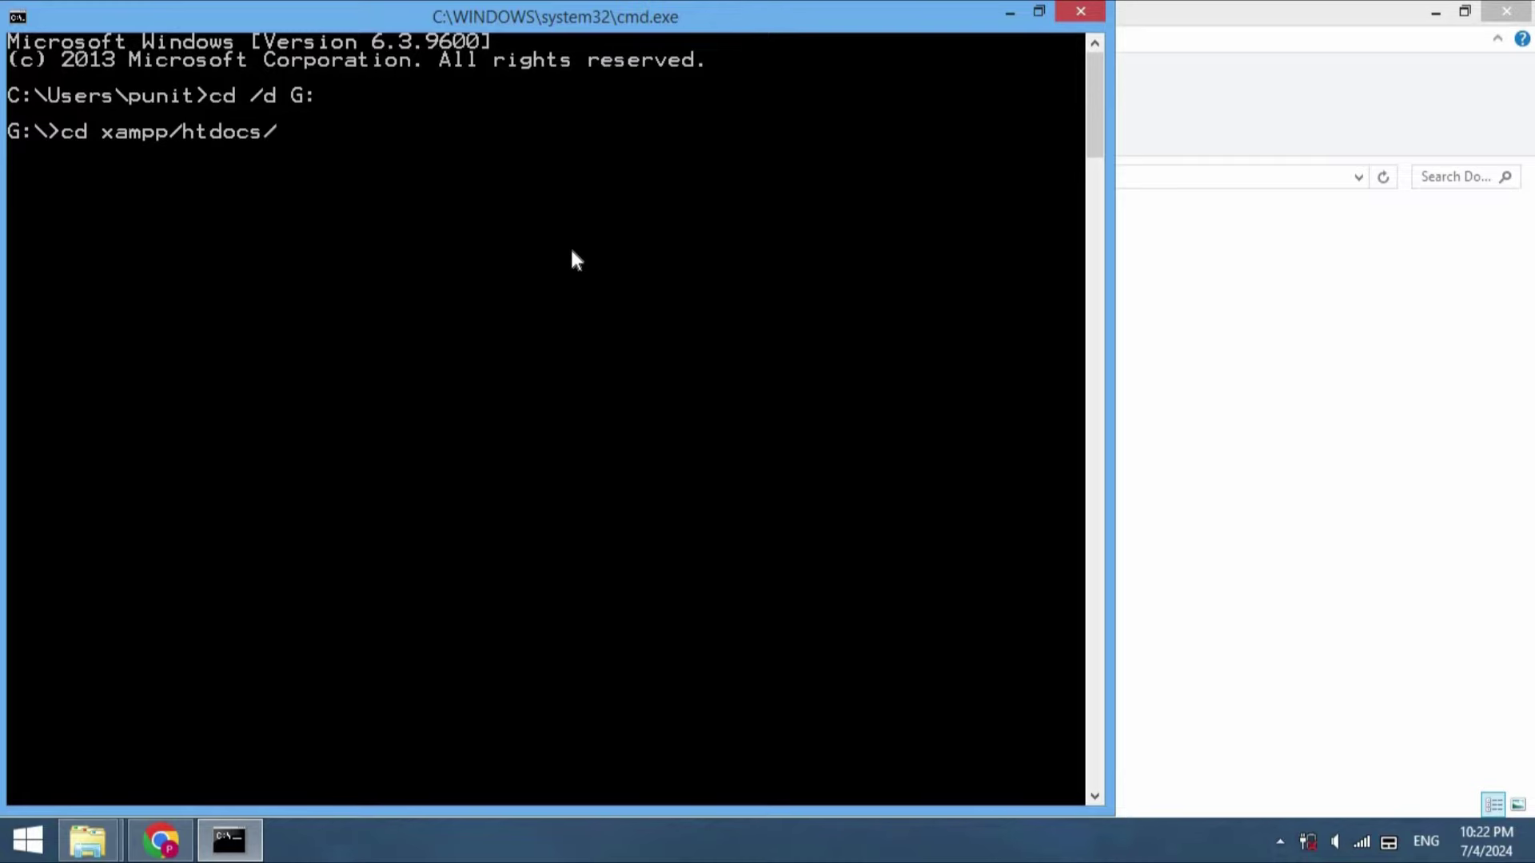
{"action": "type", "text": "snip-it"}
{"action": "key", "text": "Return"}
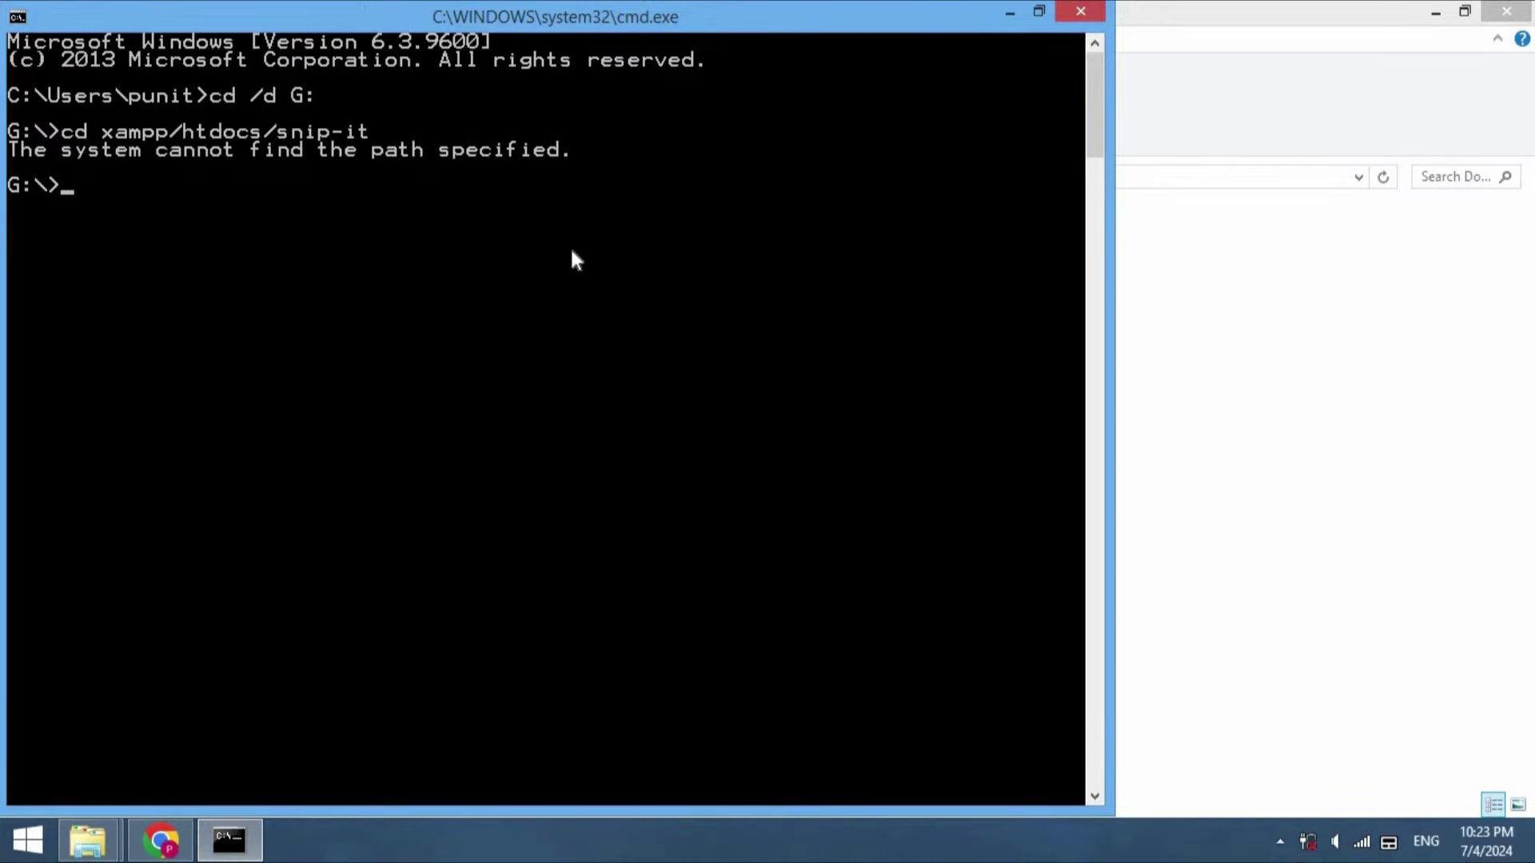
{"action": "type", "text": "cd xampp/htdocs"}
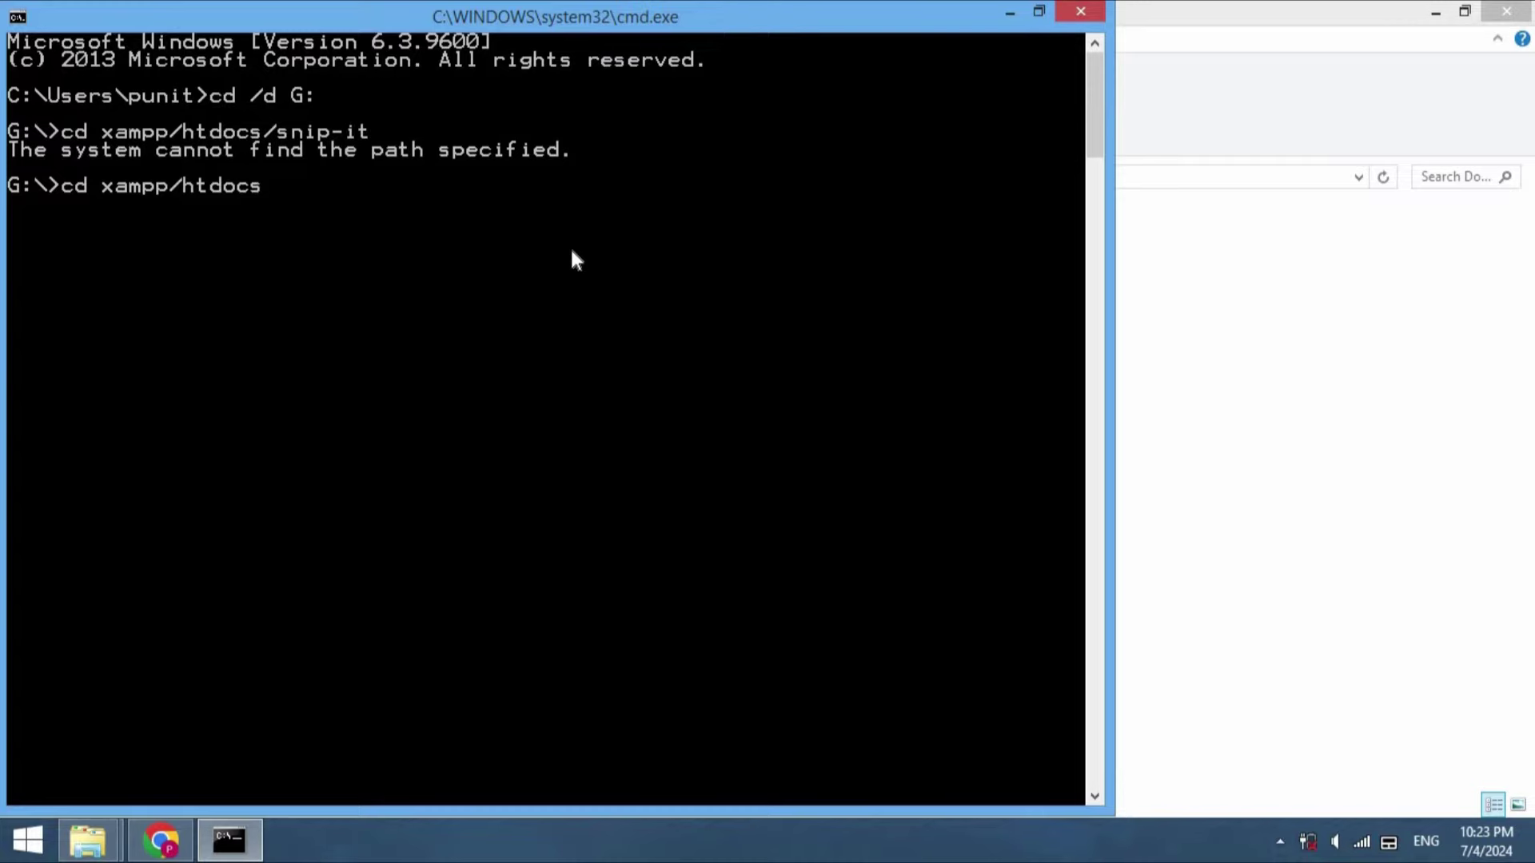
{"action": "type", "text": "/snipe-it"}
{"action": "key", "text": "Return"}
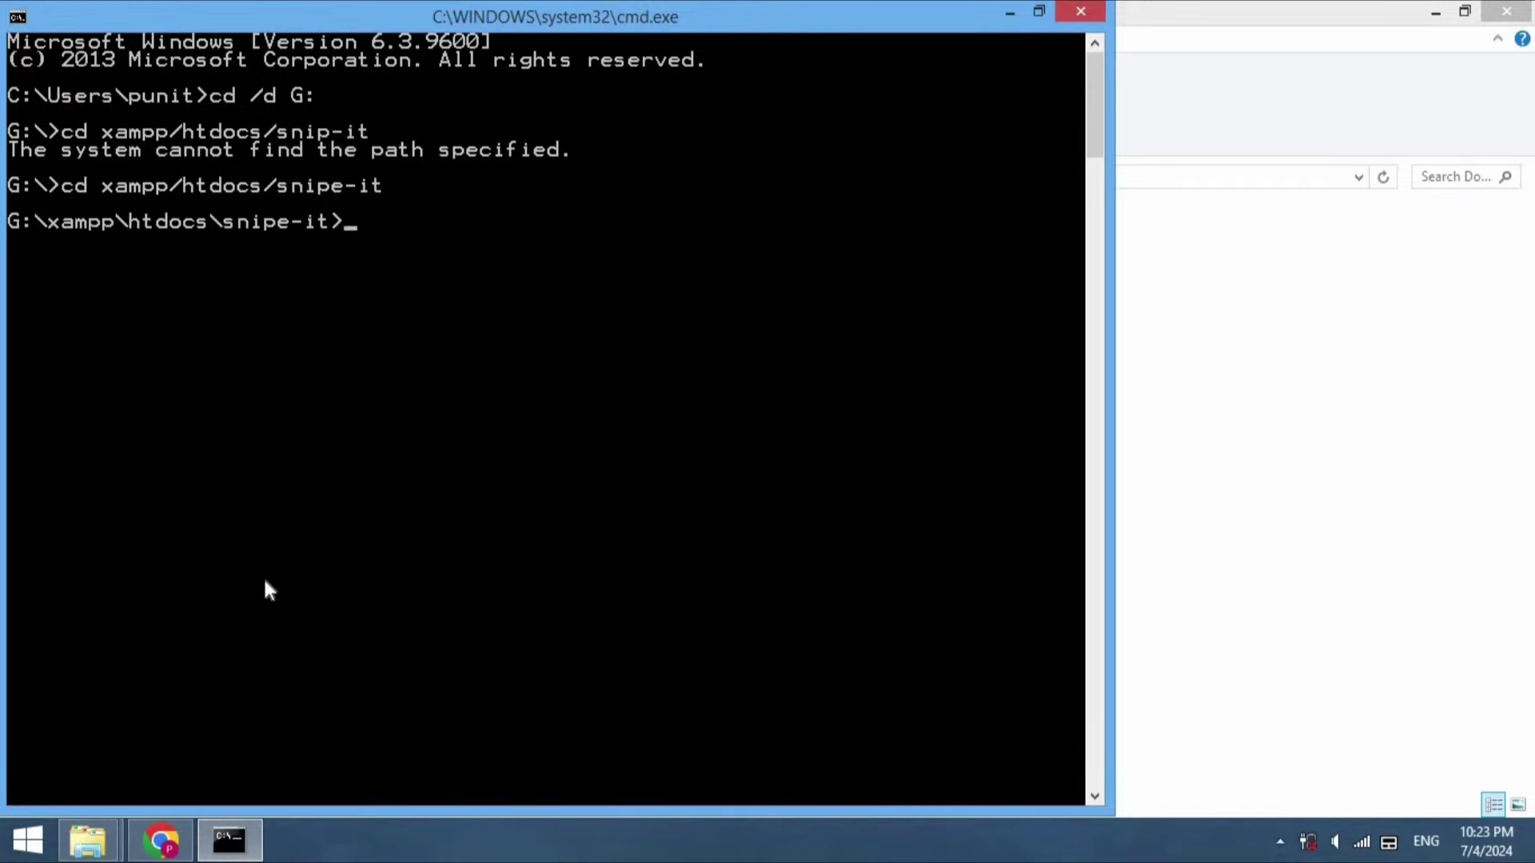
Check the snipe-it folder's full path in File Explorer, then return to Command Prompt
{"action": "left_click", "coordinate": [120, 836]}
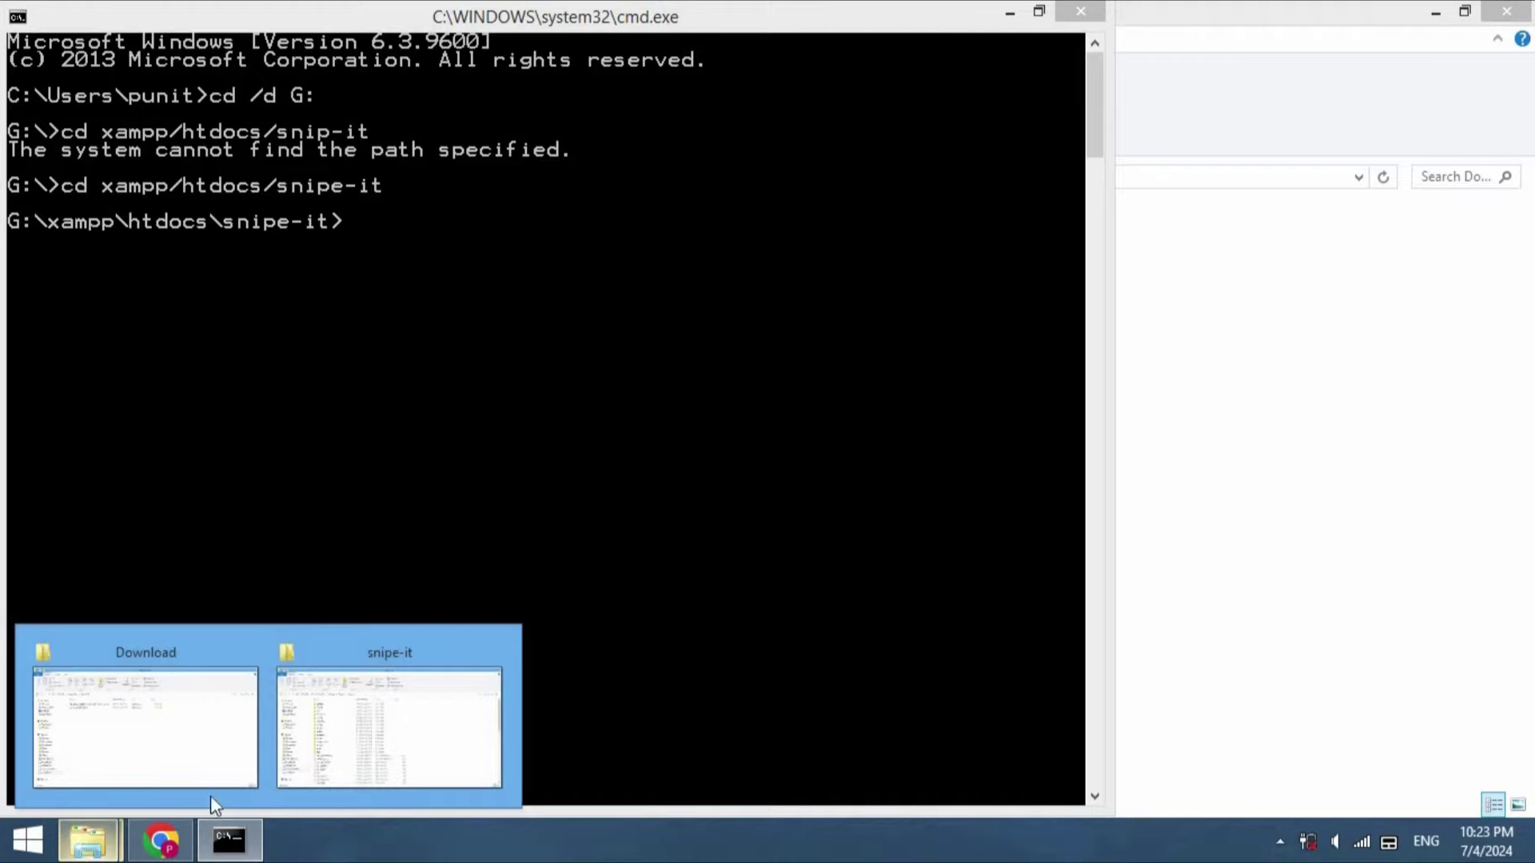
{"action": "left_click", "coordinate": [370, 713]}
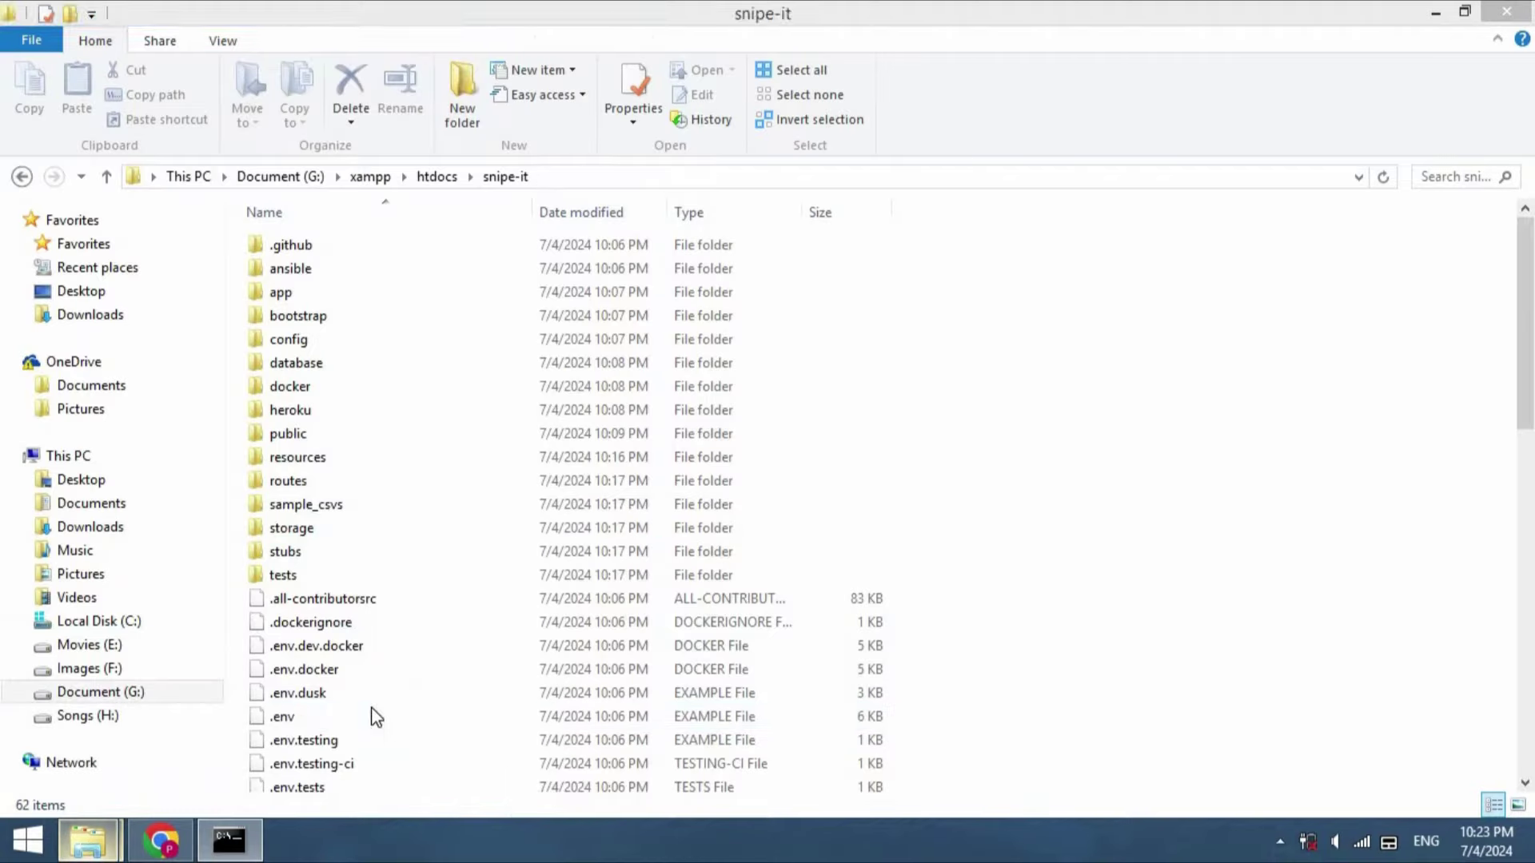
{"action": "left_click", "coordinate": [574, 178]}
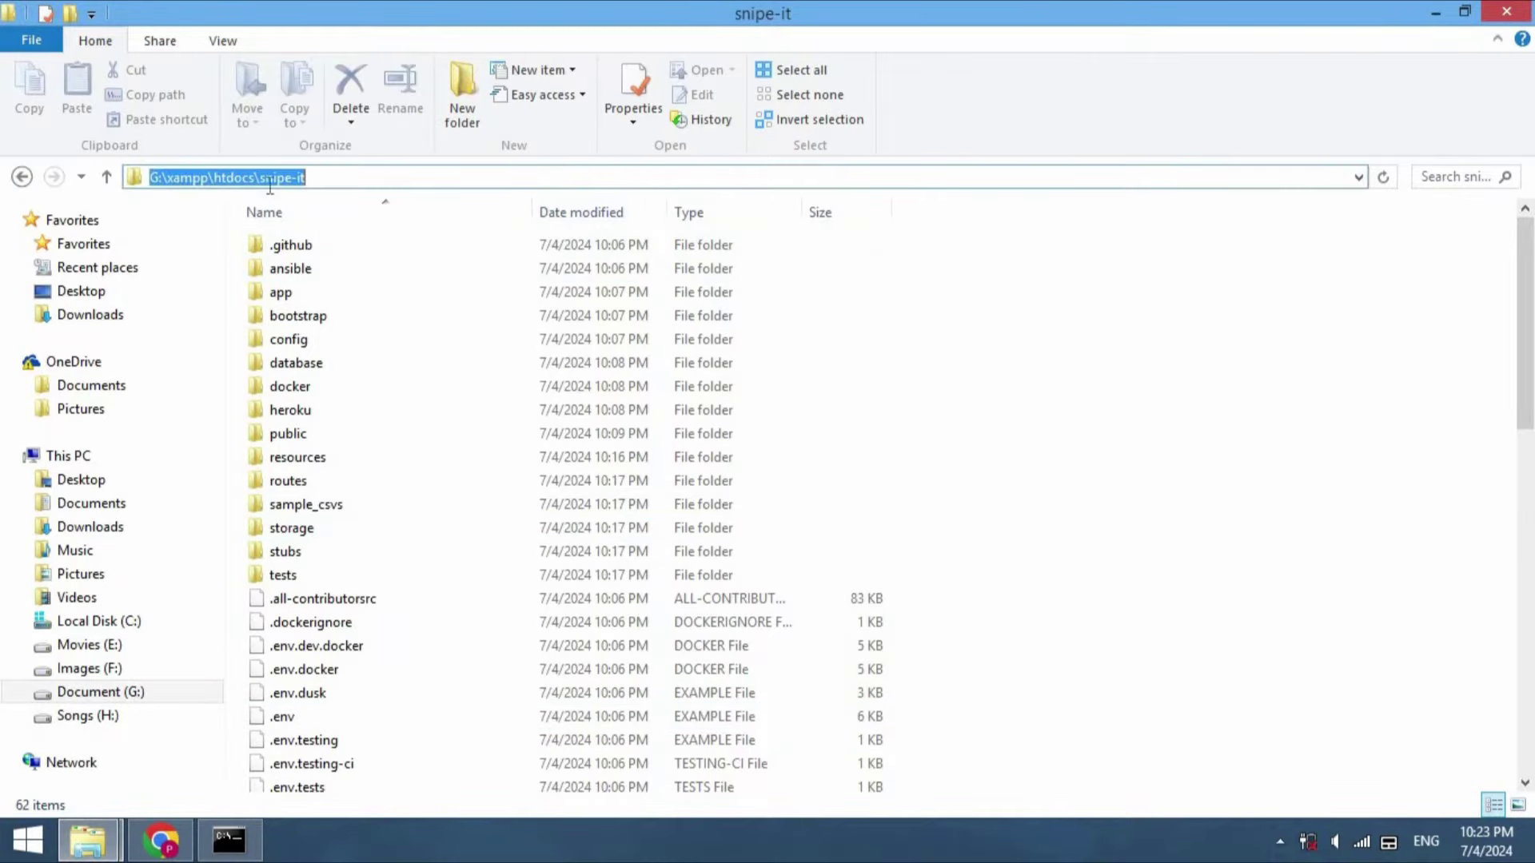
{"action": "left_click", "coordinate": [301, 434]}
{"action": "left_click", "coordinate": [227, 841]}
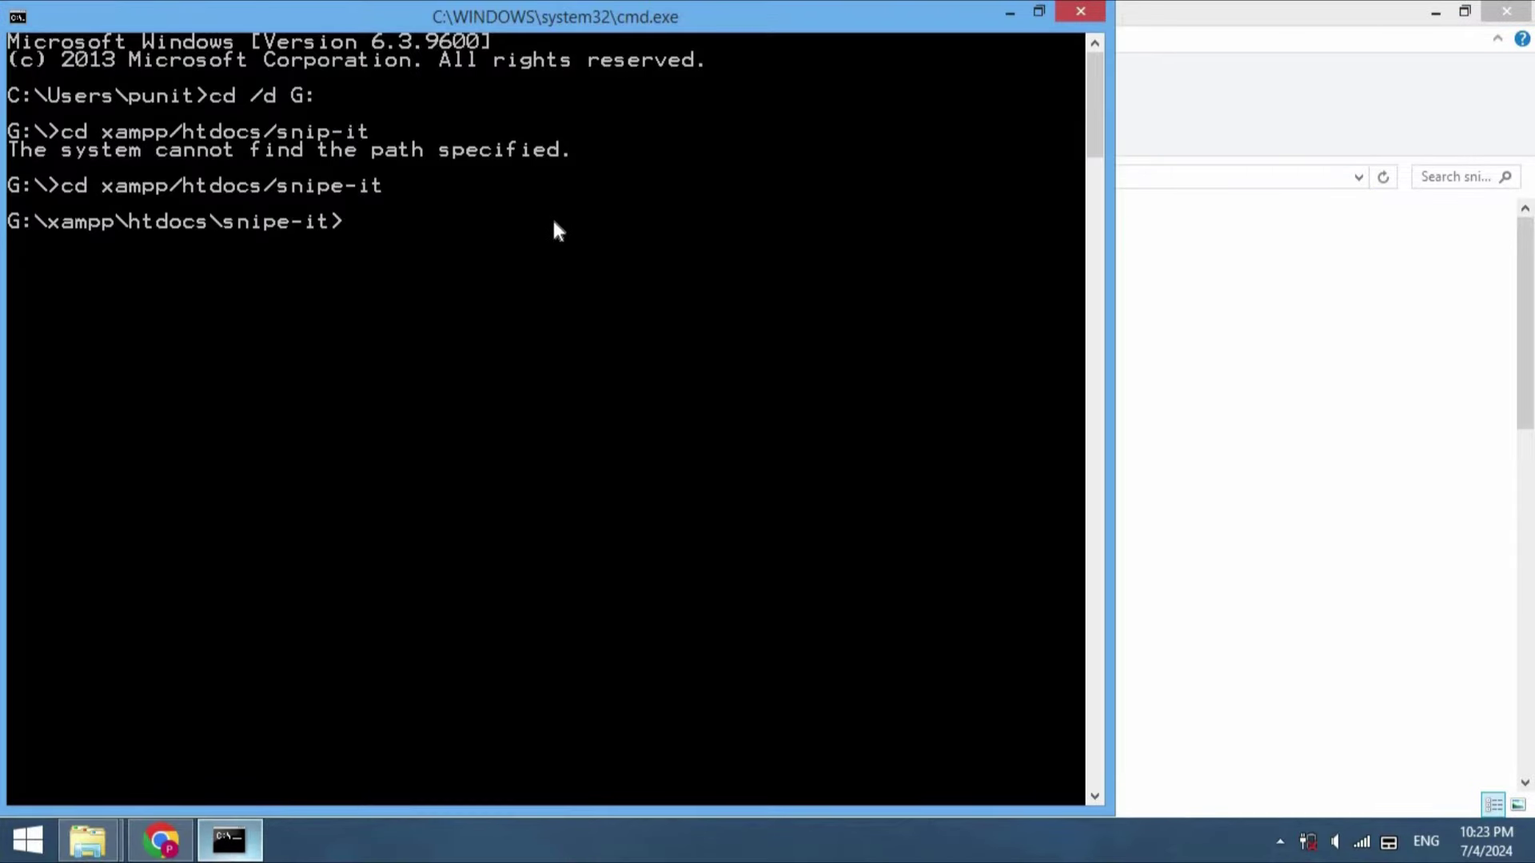
Run php -v and composer -v, confirming PHP 8.1.25 and Composer 2.7.7
{"action": "type", "text": "php"}
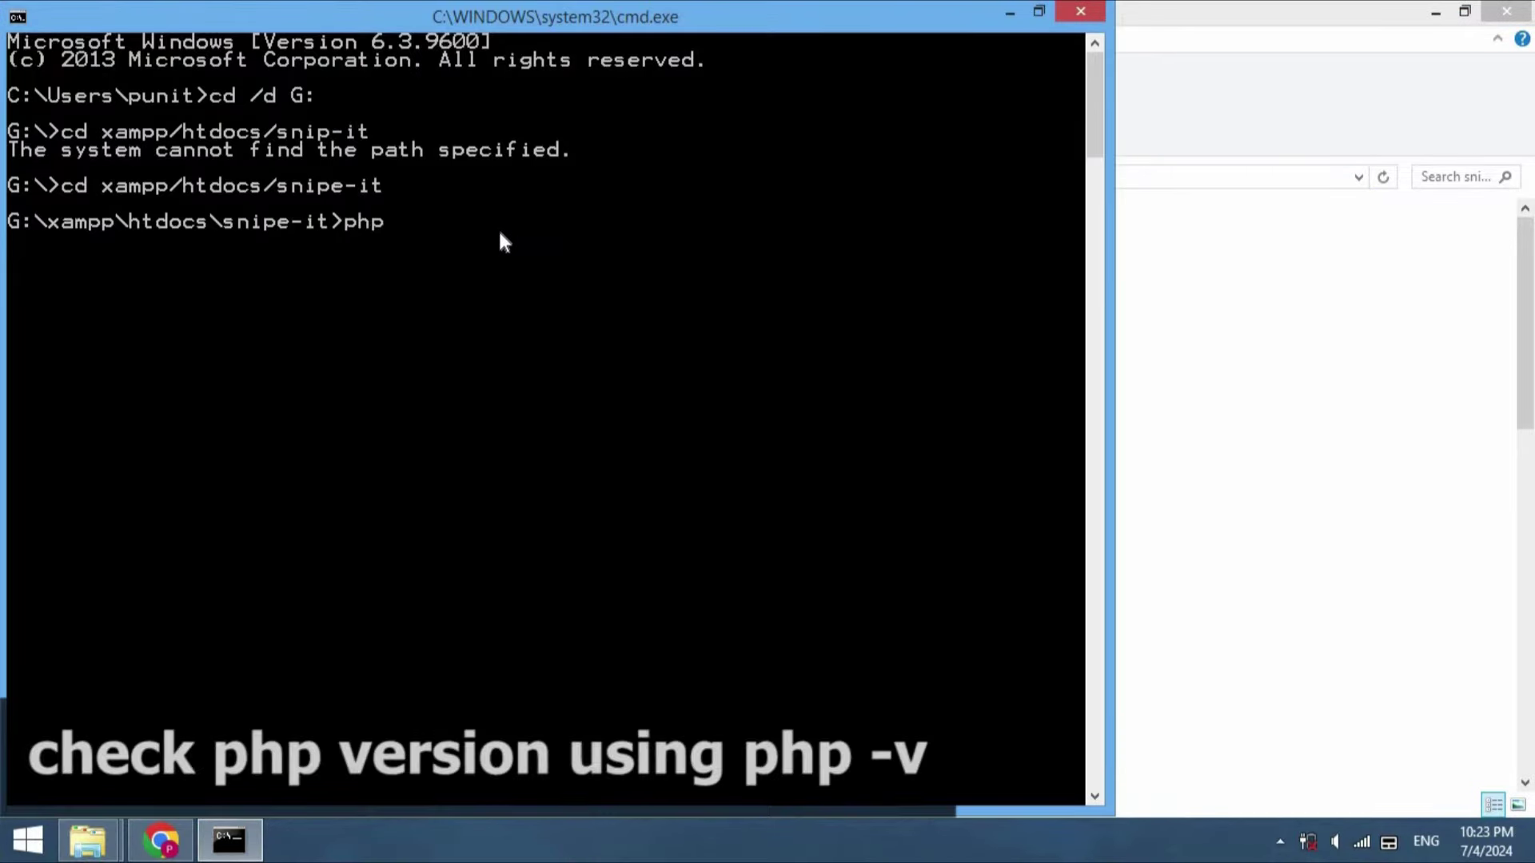
{"action": "type", "text": " -v"}
{"action": "key", "text": "Return"}
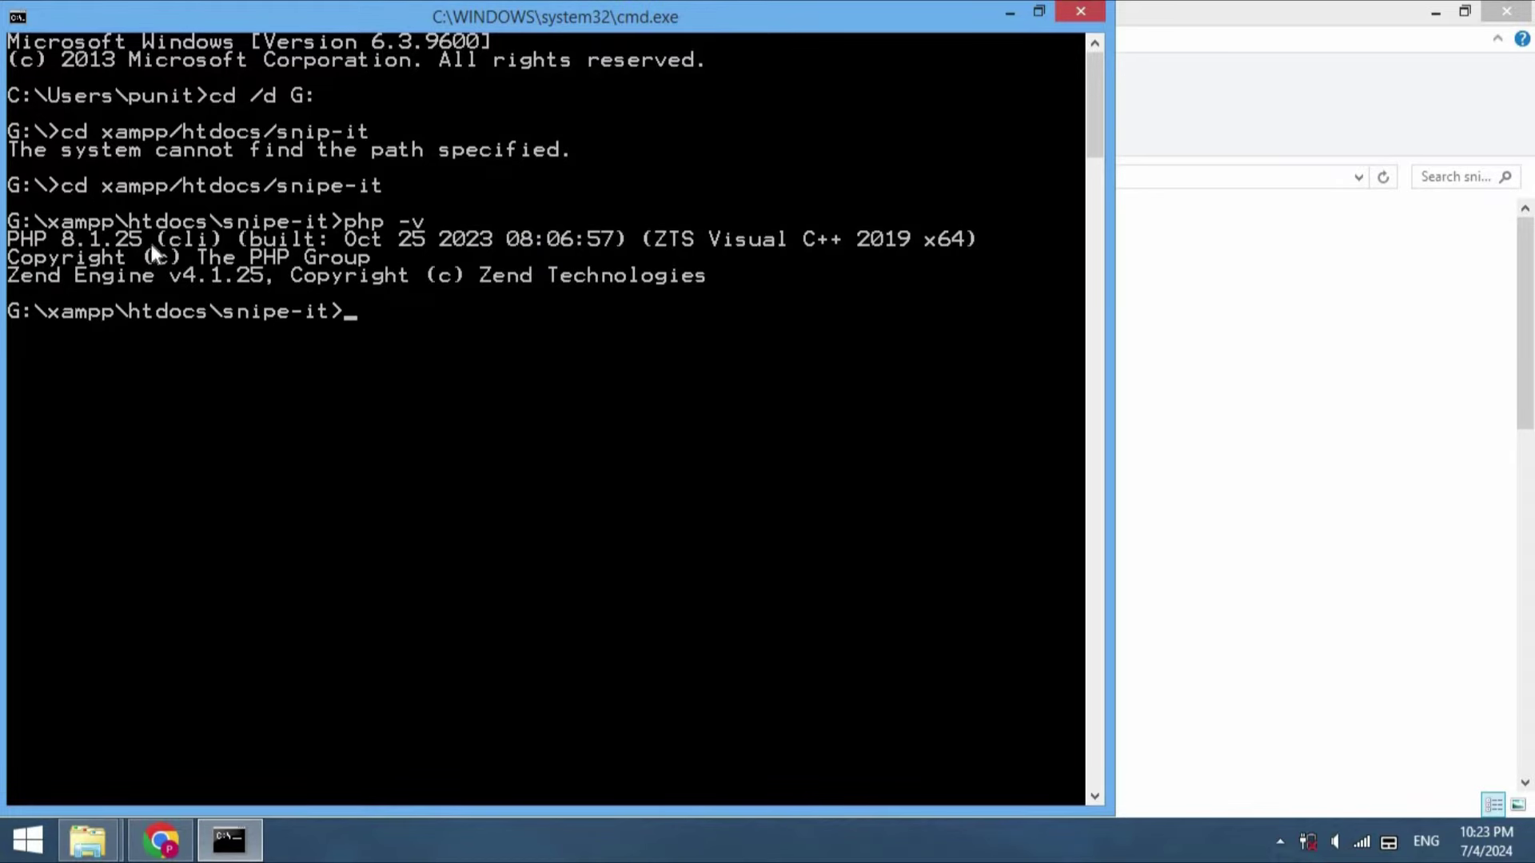
{"action": "type", "text": "composer -v"}
{"action": "key", "text": "Return"}
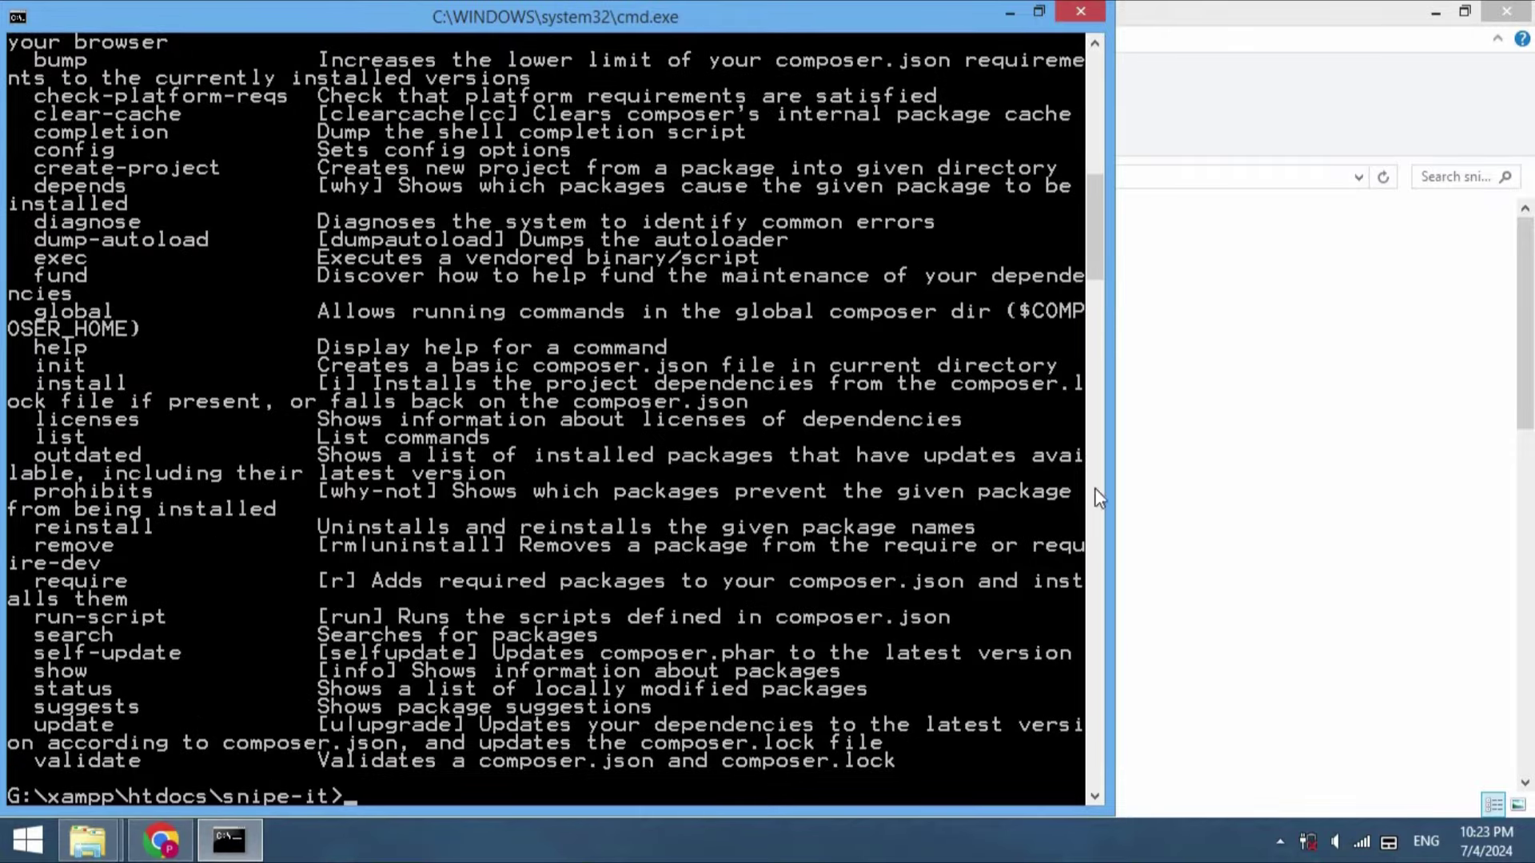
{"action": "left_click_drag", "start_coordinate": [1092, 209], "coordinate": [1090, 126]}
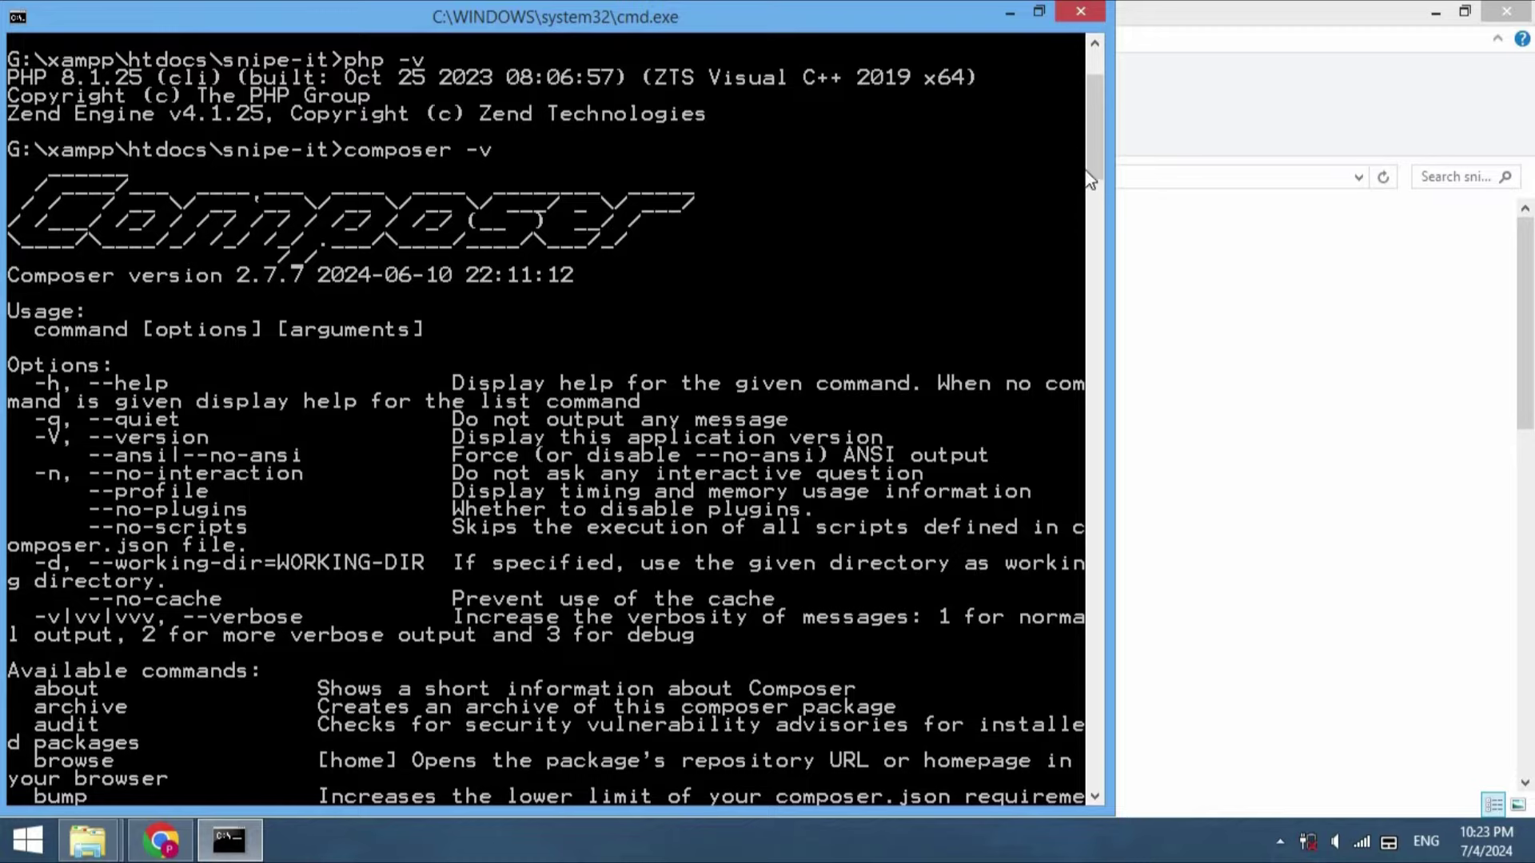
{"action": "left_click_drag", "start_coordinate": [1089, 163], "coordinate": [1095, 360]}
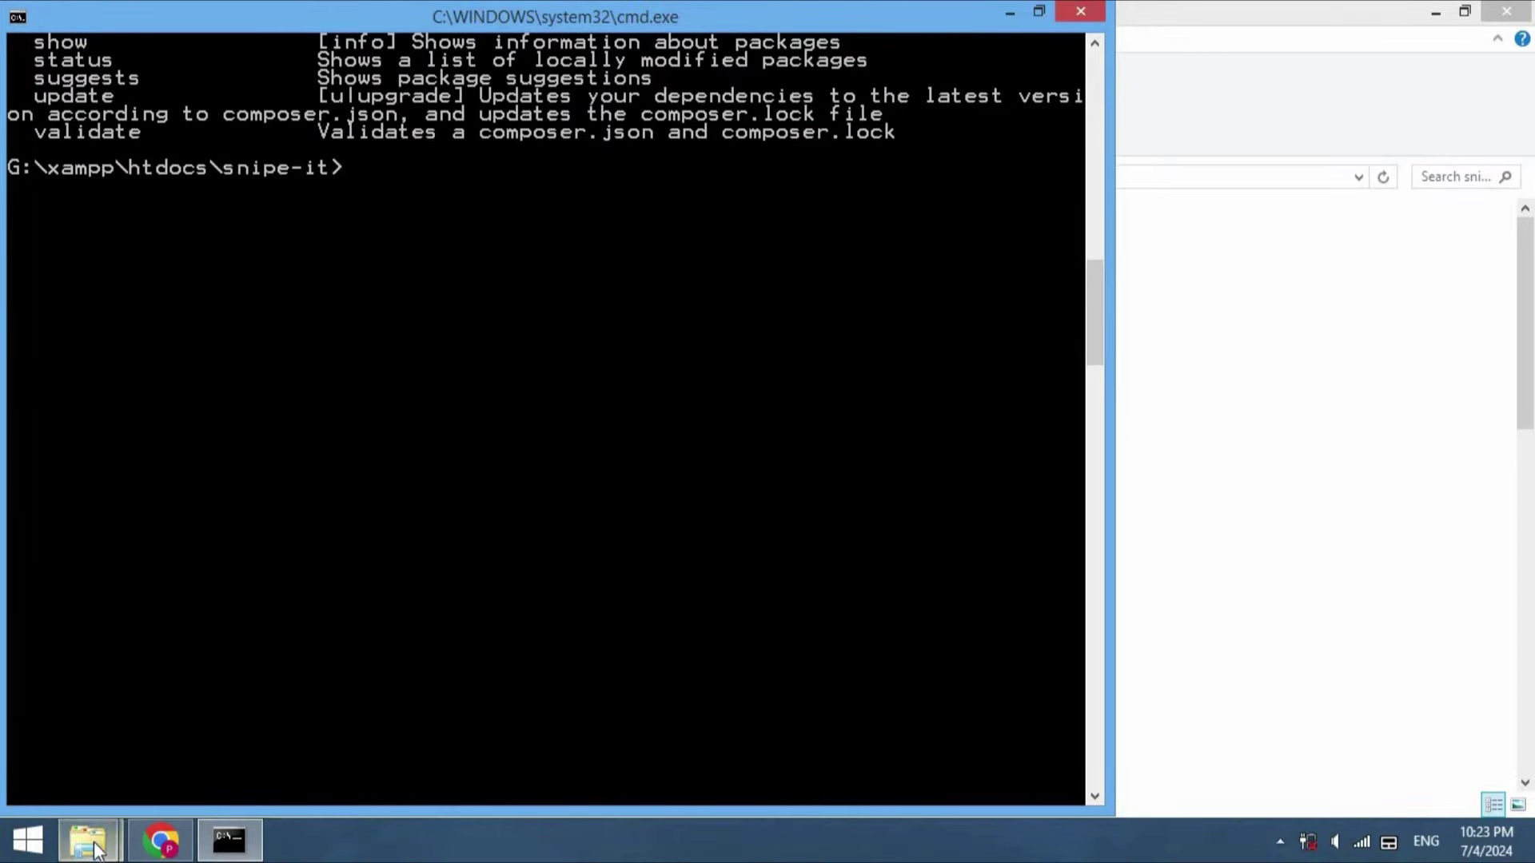
Open .env.example in a maximized Notepad++ and start saving a copy as .env
{"action": "mouse_move", "coordinate": [94, 849]}
{"action": "left_click", "coordinate": [378, 716]}
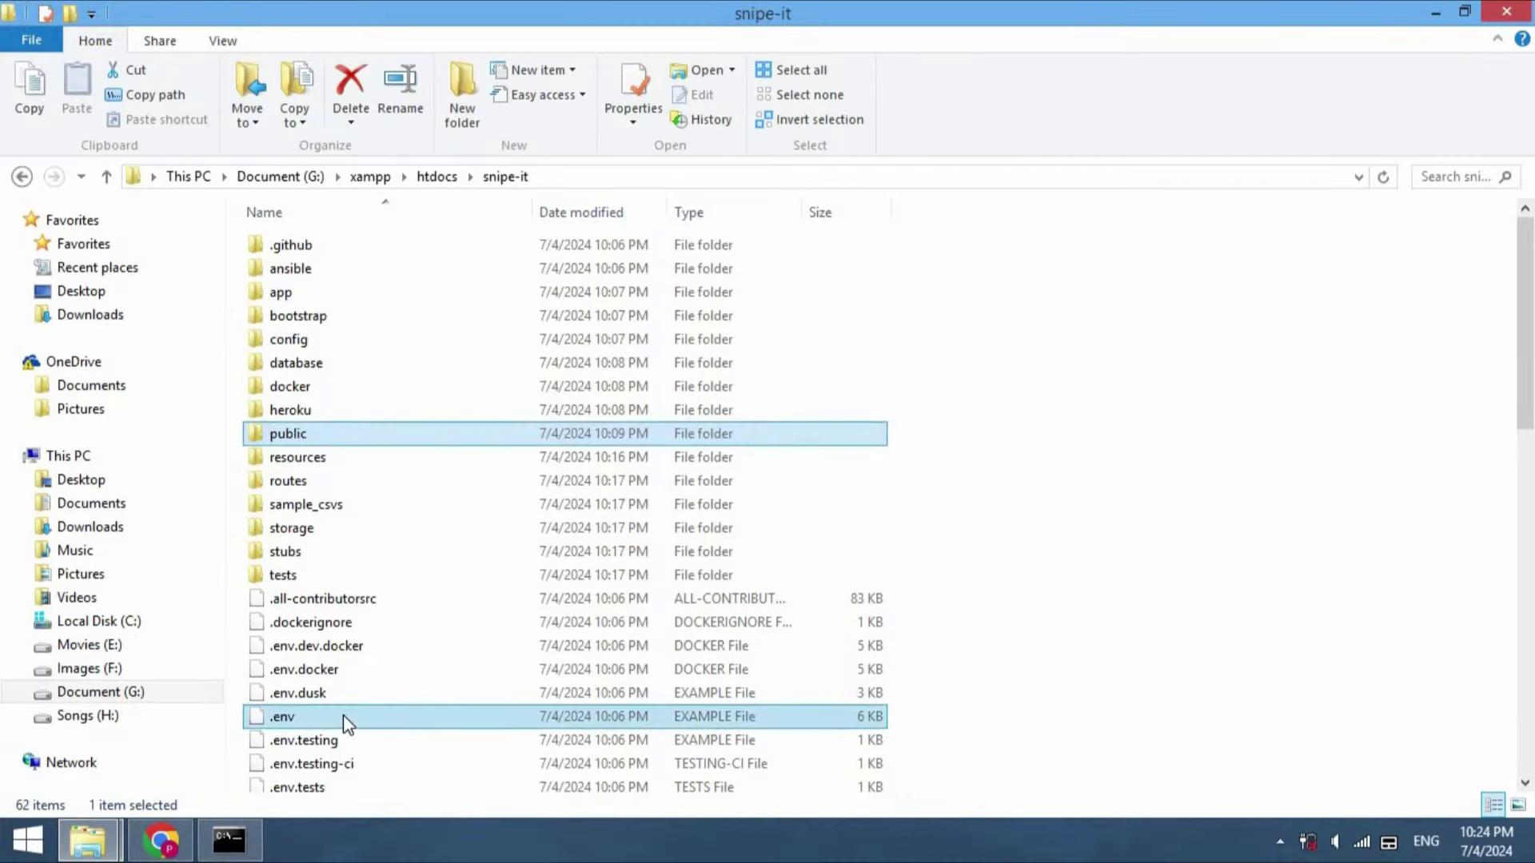
{"action": "left_click", "coordinate": [343, 714]}
{"action": "right_click", "coordinate": [343, 715]}
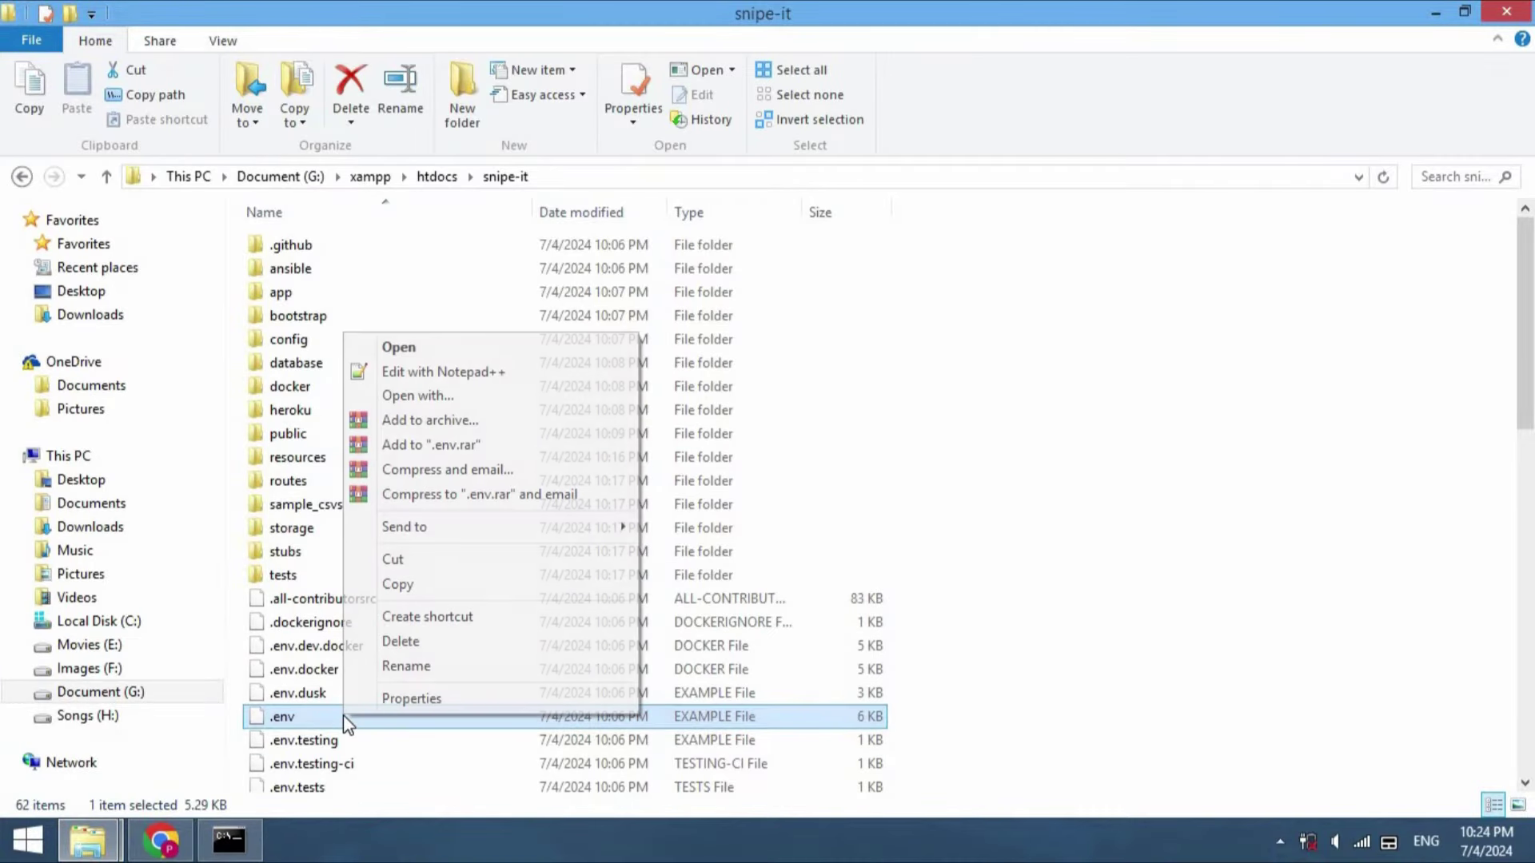
{"action": "left_click", "coordinate": [451, 372]}
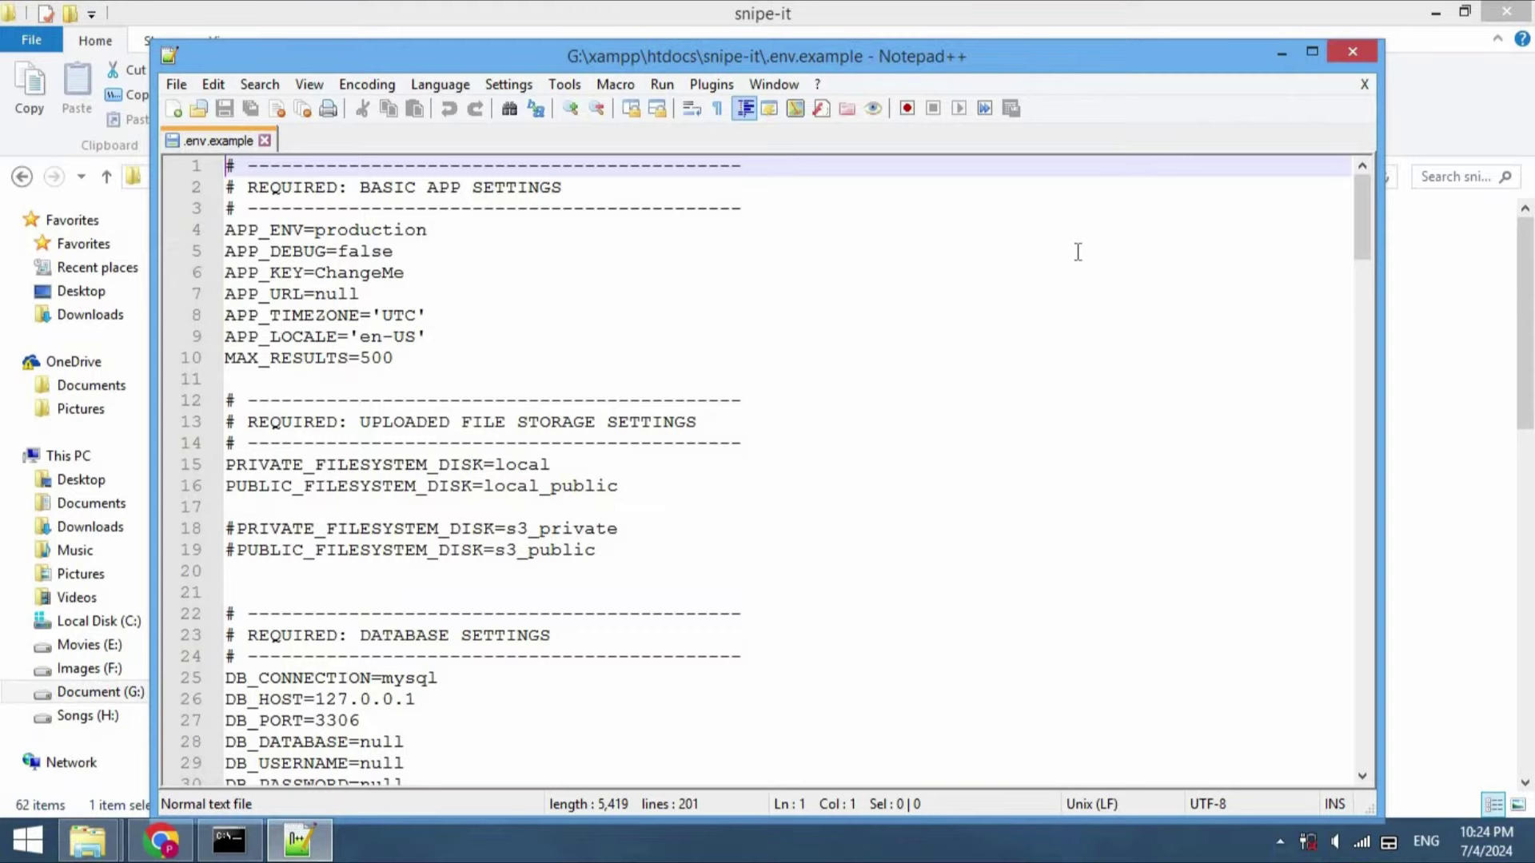
{"action": "left_click", "coordinate": [1313, 48]}
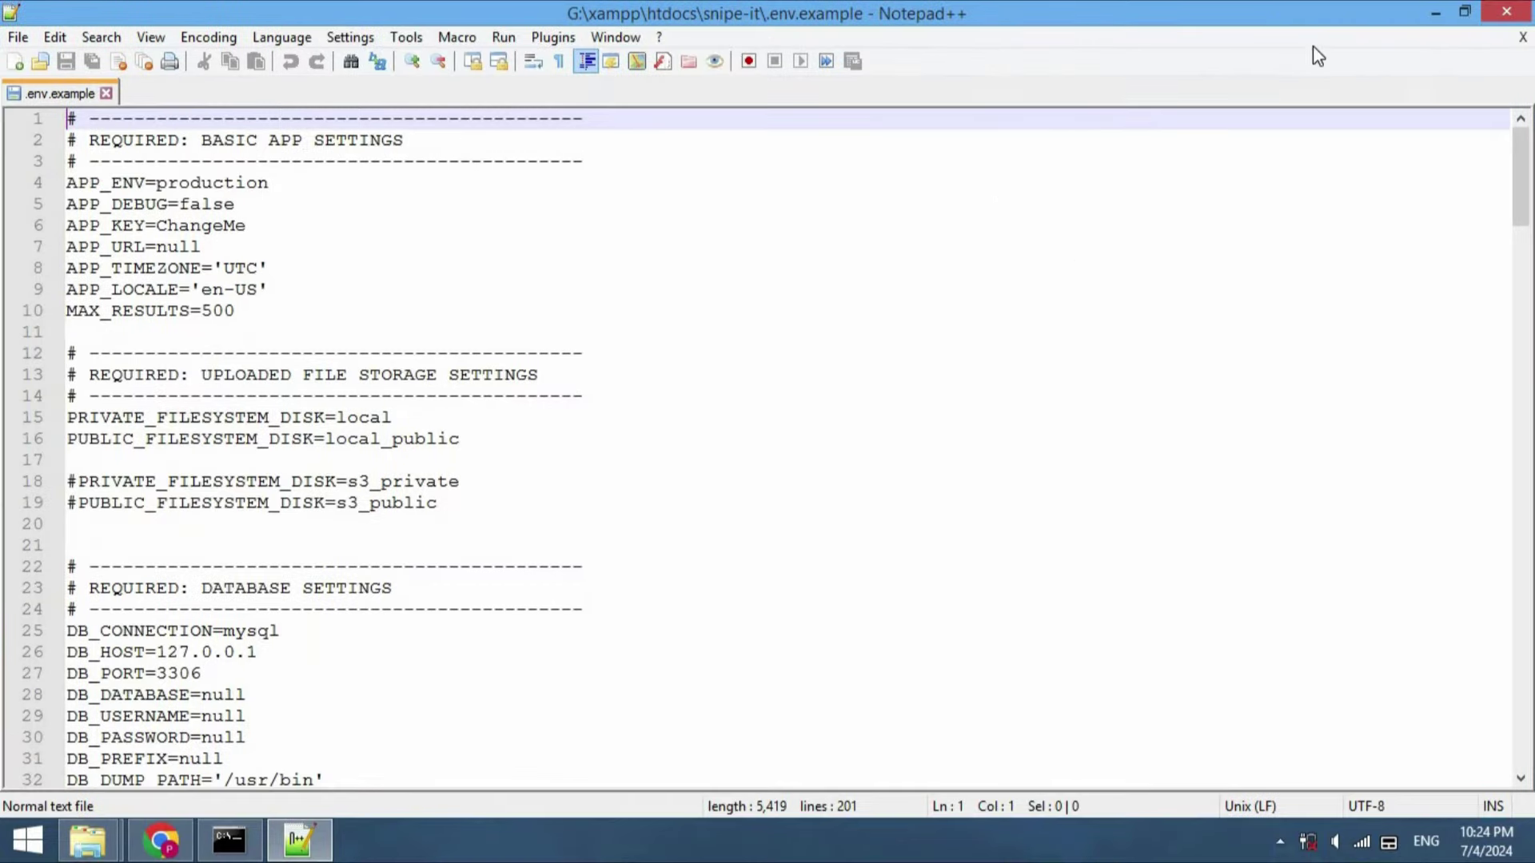
{"action": "left_click", "coordinate": [569, 314]}
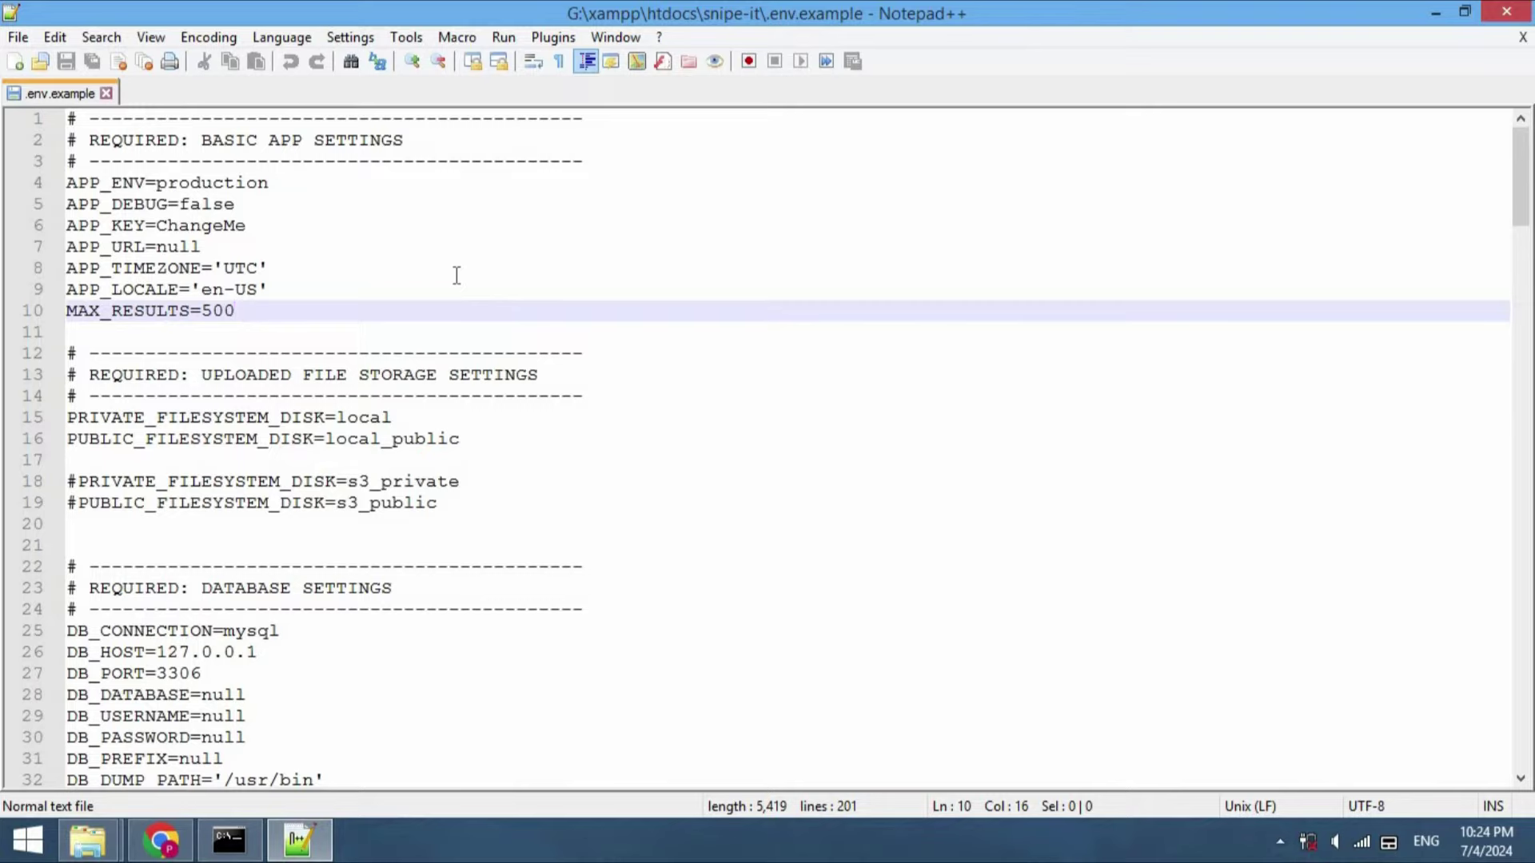
{"action": "left_click", "coordinate": [21, 34]}
{"action": "left_click", "coordinate": [120, 191]}
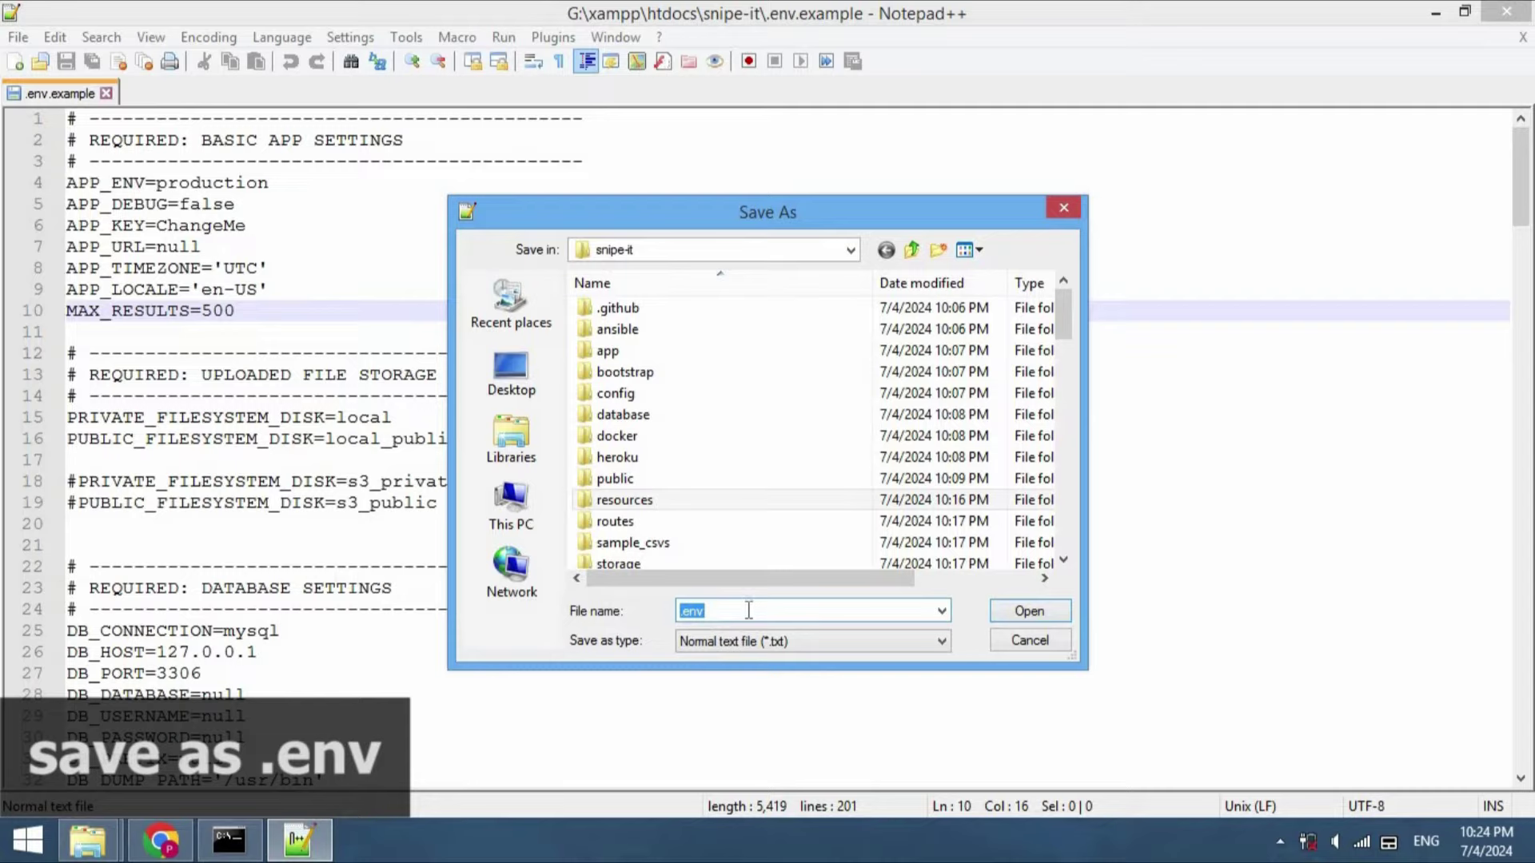
{"action": "left_click", "coordinate": [749, 610]}
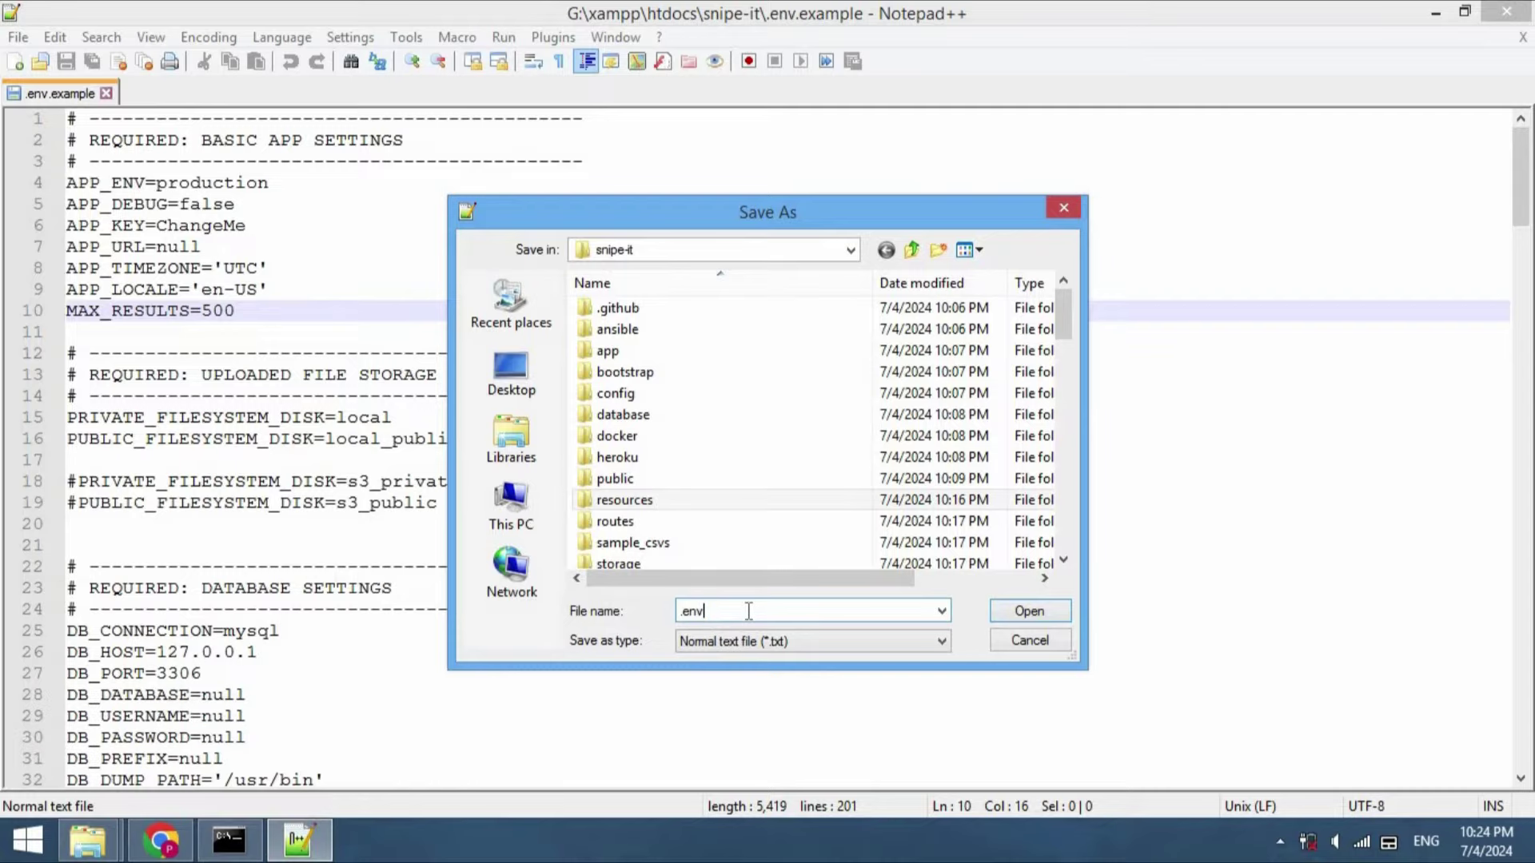
{"action": "left_click", "coordinate": [1021, 612]}
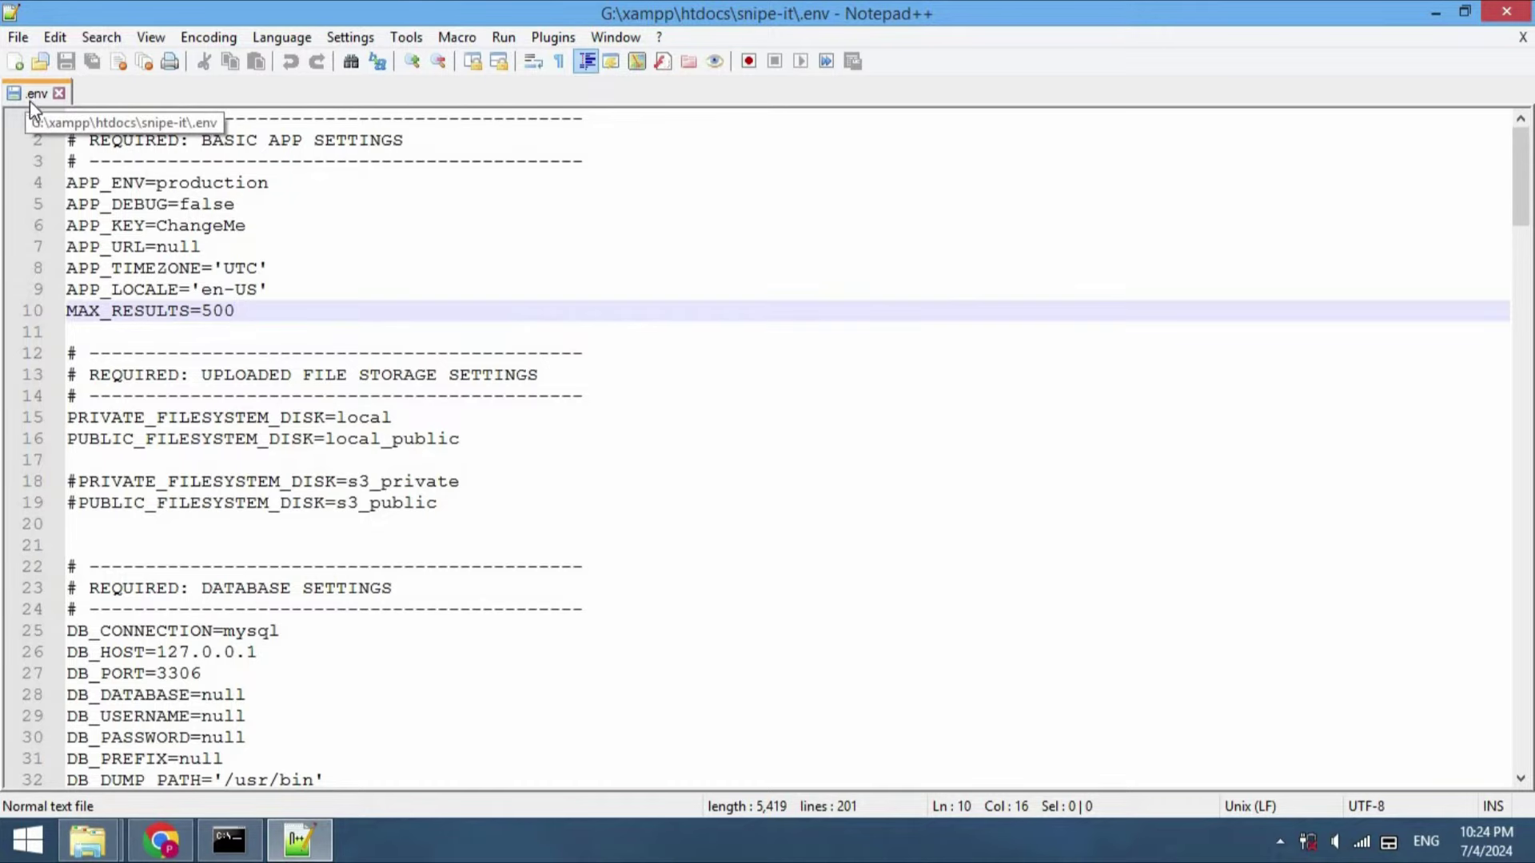
{"action": "left_click", "coordinate": [204, 247]}
{"action": "key", "text": "BackSpace"}
{"action": "key", "text": "BackSpace"}
{"action": "key", "text": "BackSpace"}
{"action": "key", "text": "BackSpace"}
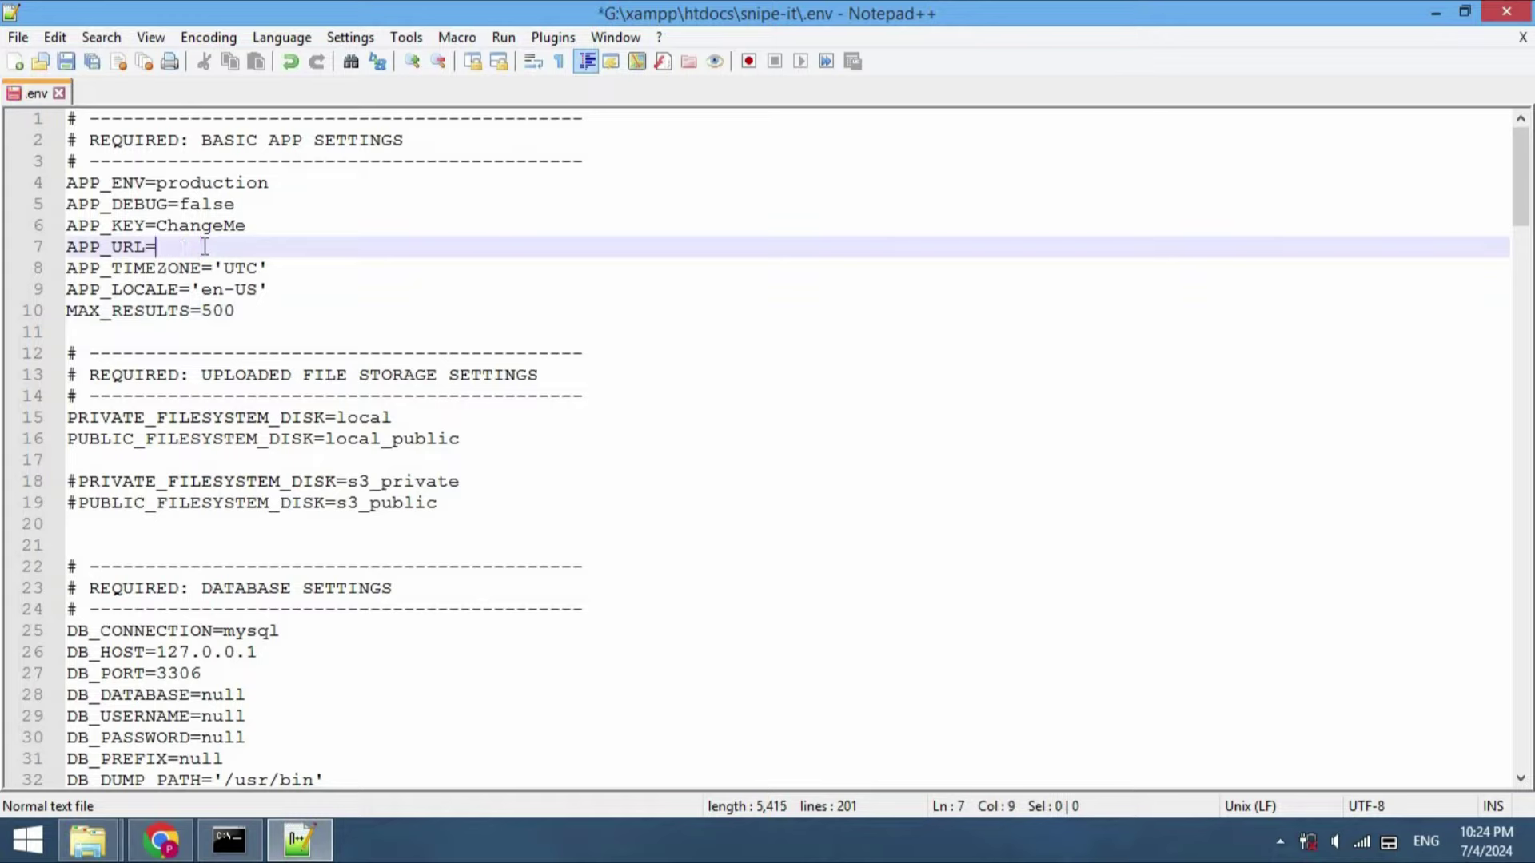
{"action": "type", "text": "http://local"}
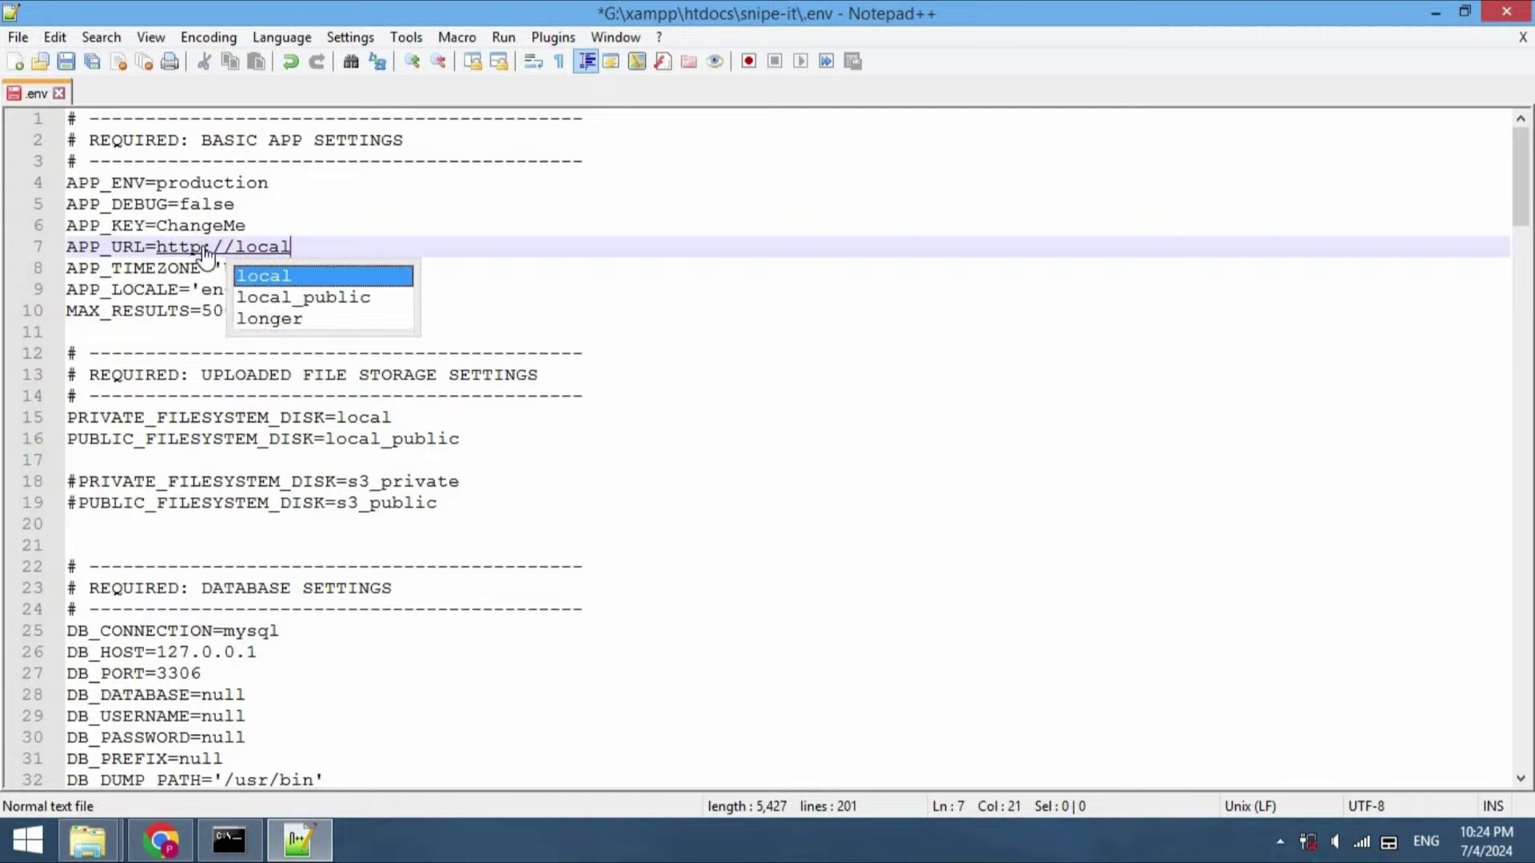
{"action": "type", "text": "host"}
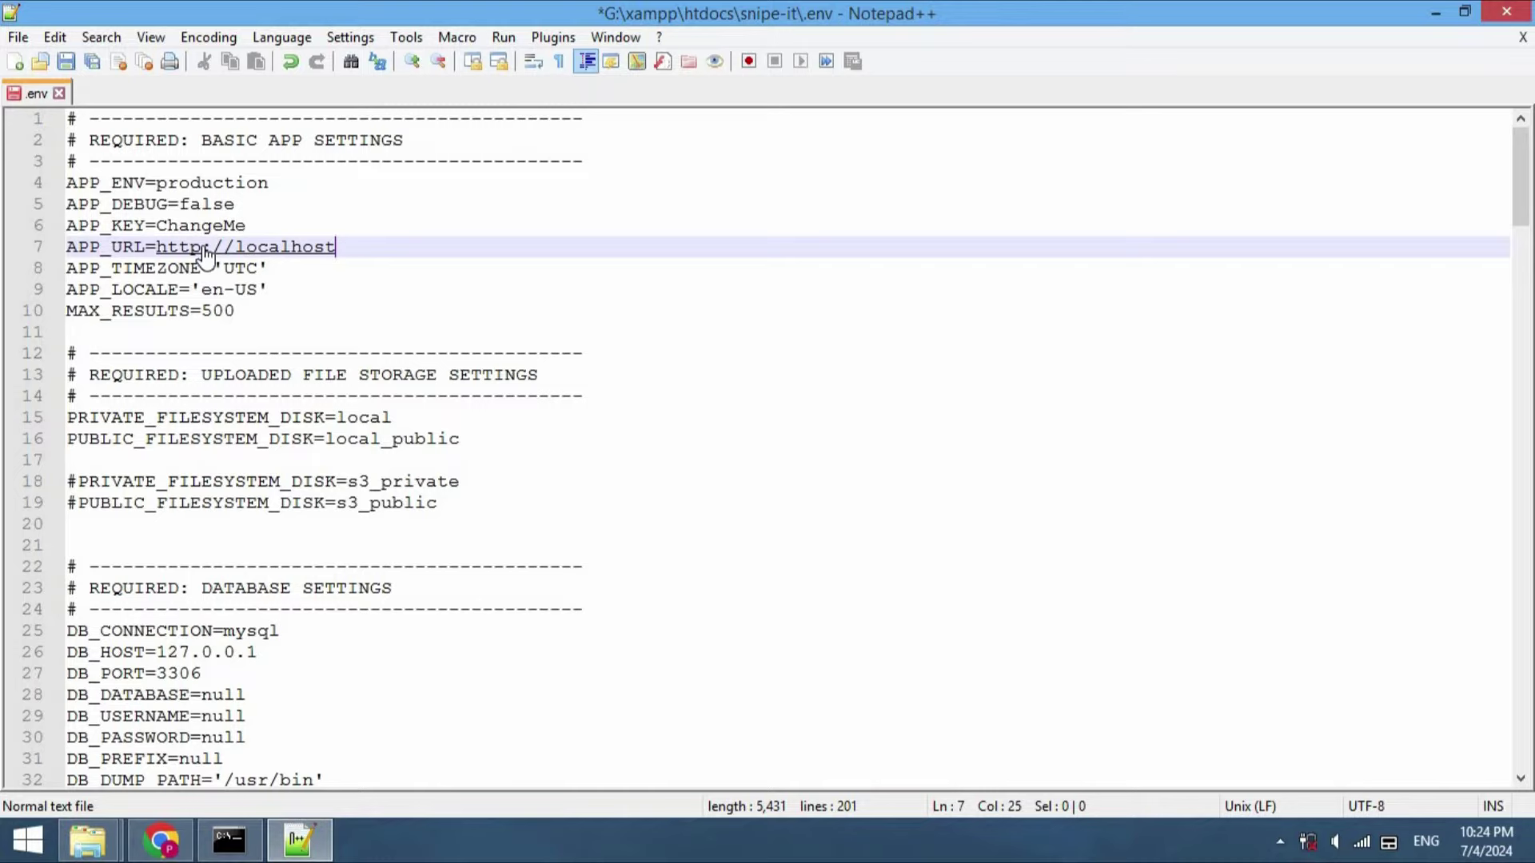
{"action": "key", "text": "ctrl+s"}
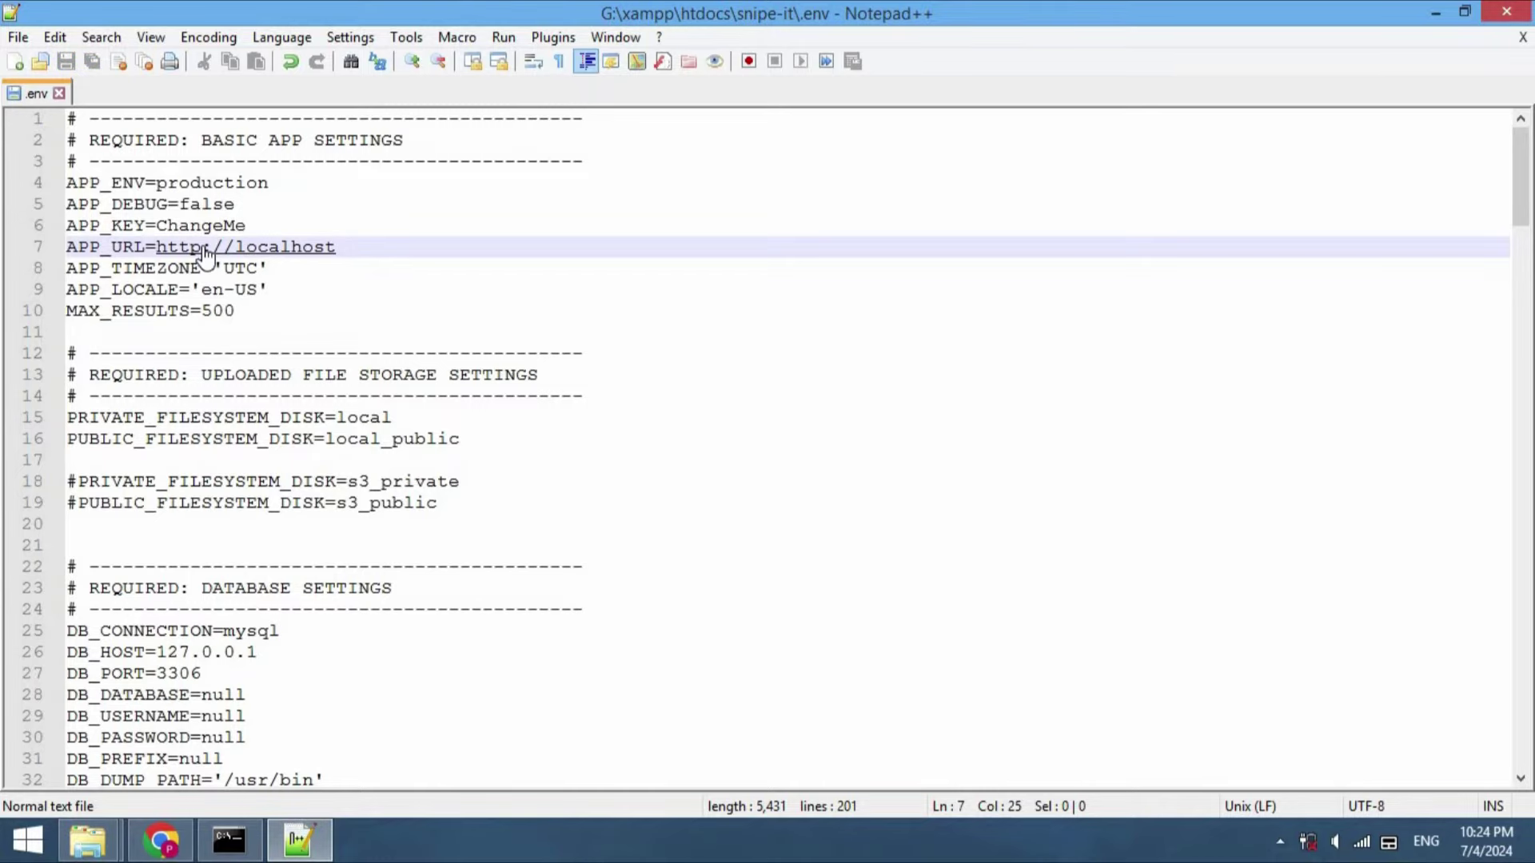
Run composer install in the snipe-it folder, which fails on missing sodium and gd extensions
{"action": "left_click", "coordinate": [240, 848]}
{"action": "type", "text": "co"}
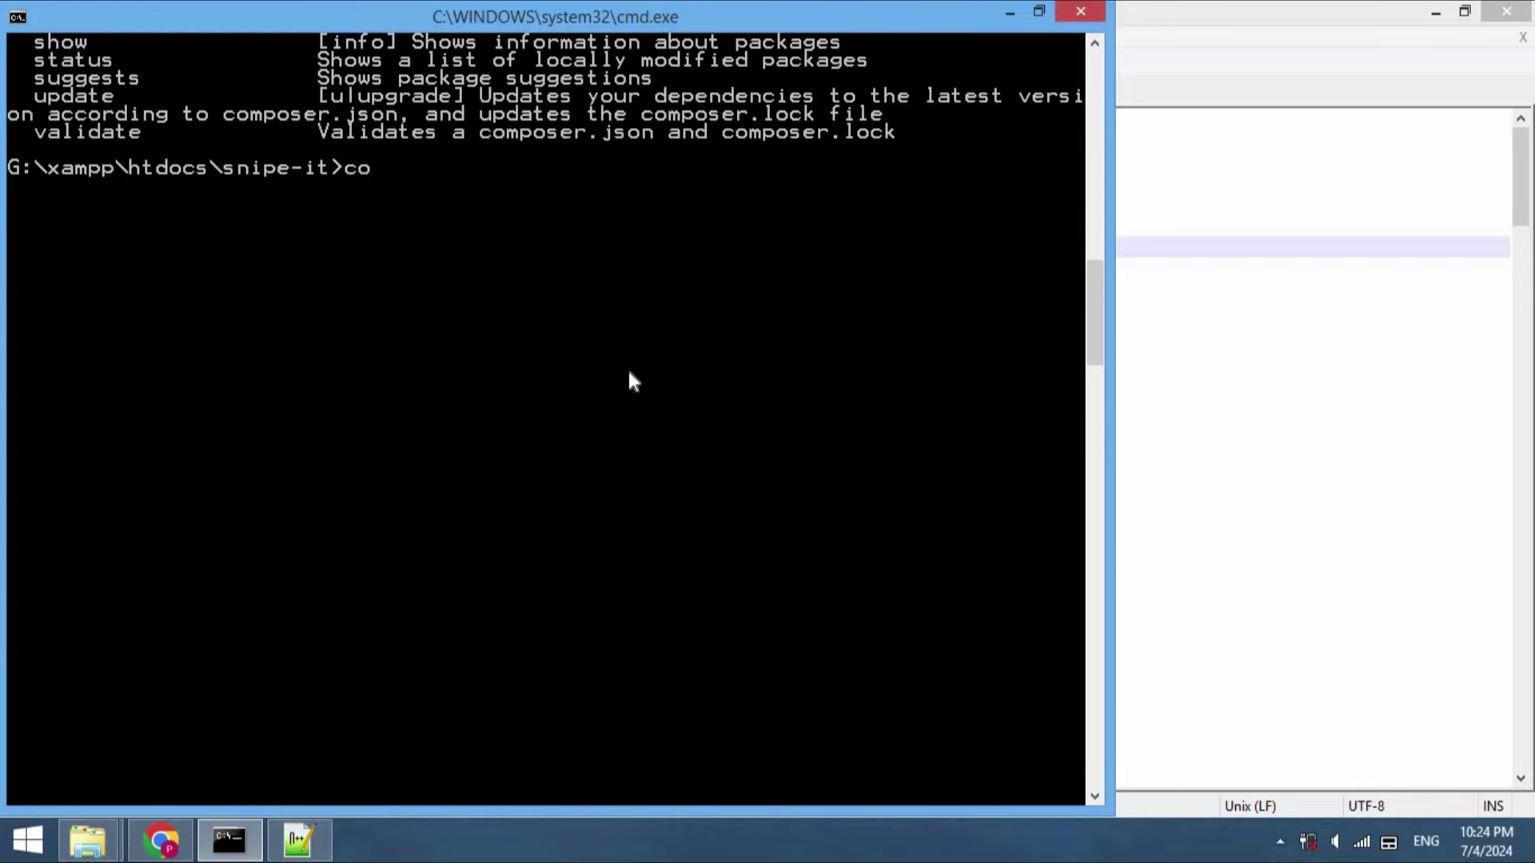
{"action": "type", "text": "mposer install"}
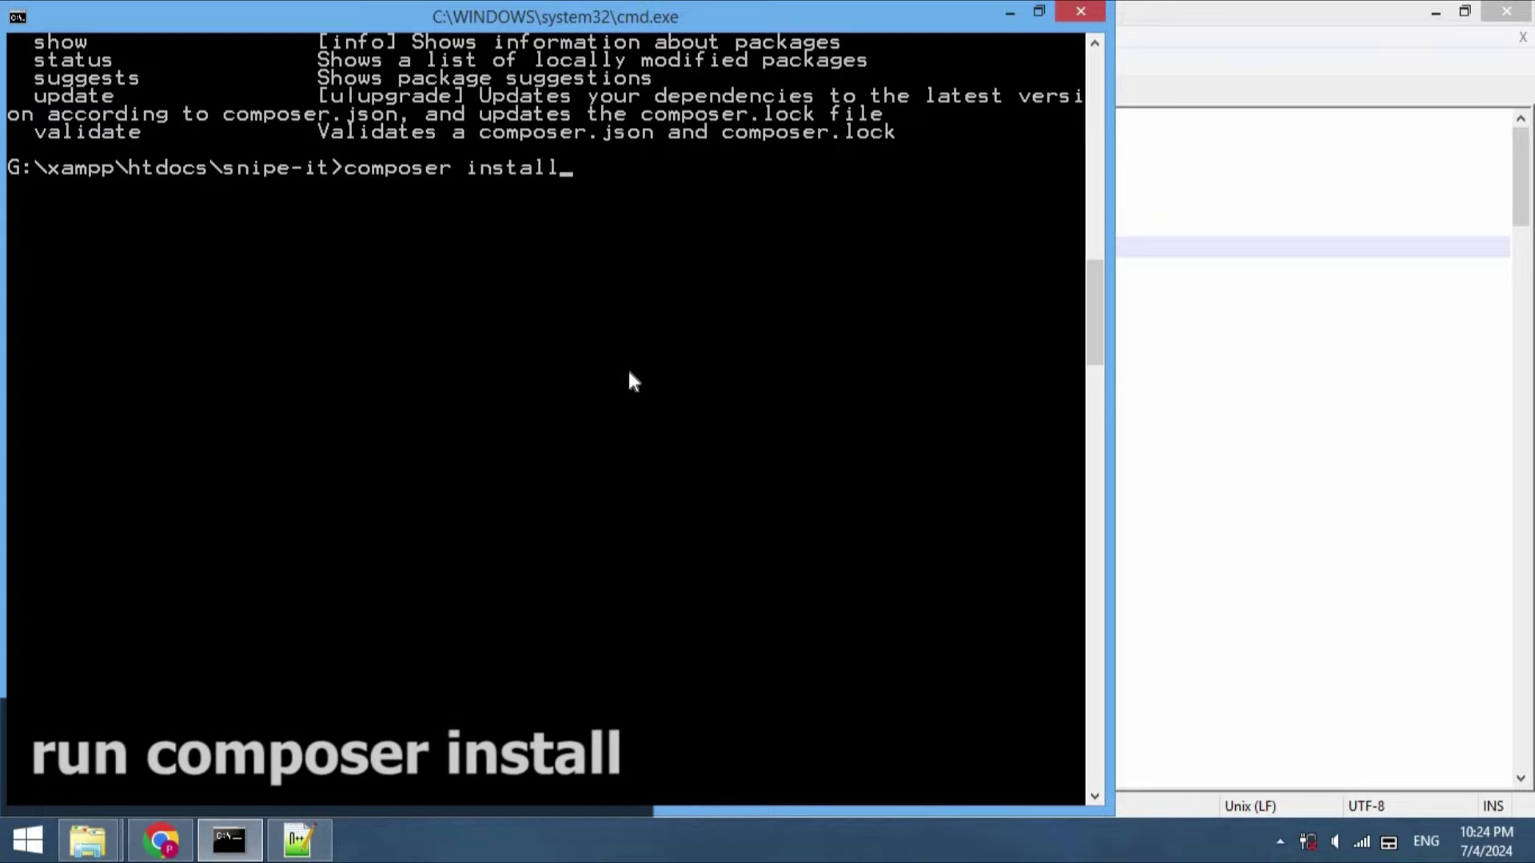
{"action": "key", "text": "Return"}
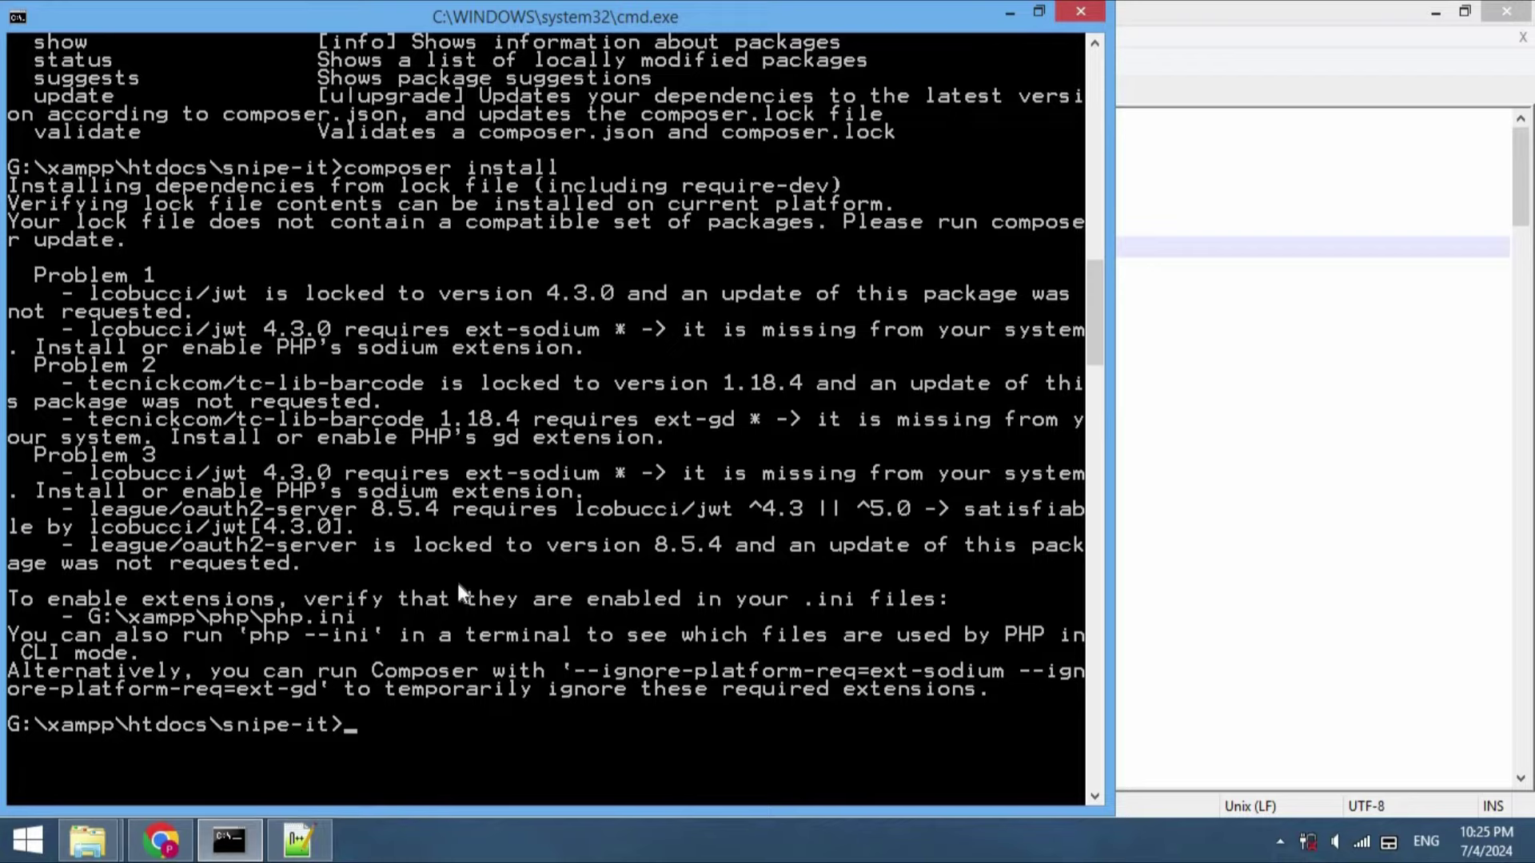
Launch xampp-control from the xampp folder, showing Apache and MySQL running
{"action": "left_click", "coordinate": [1280, 842]}
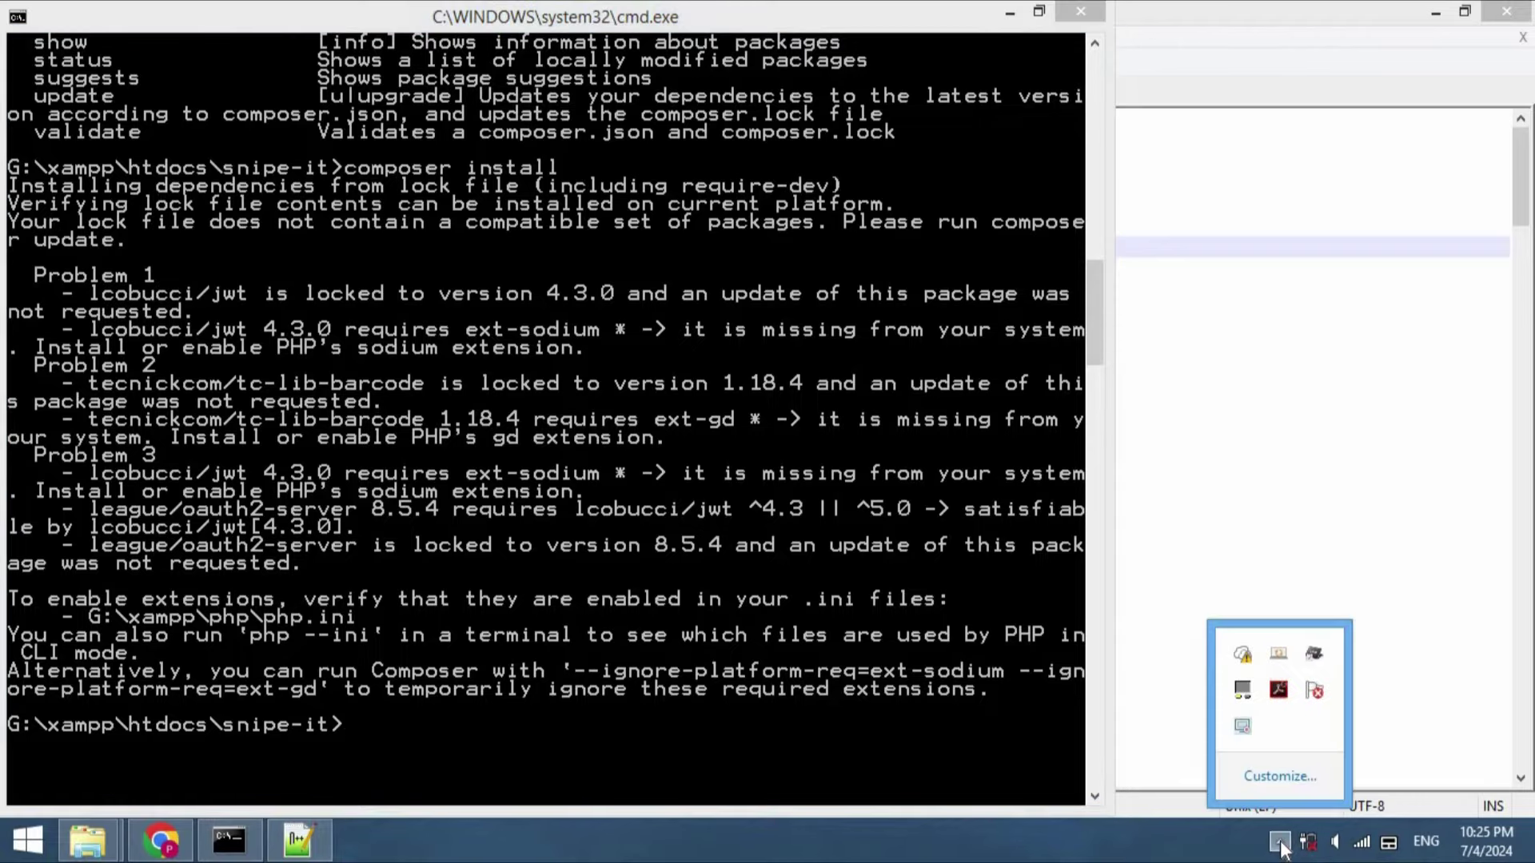
{"action": "left_click", "coordinate": [1099, 853]}
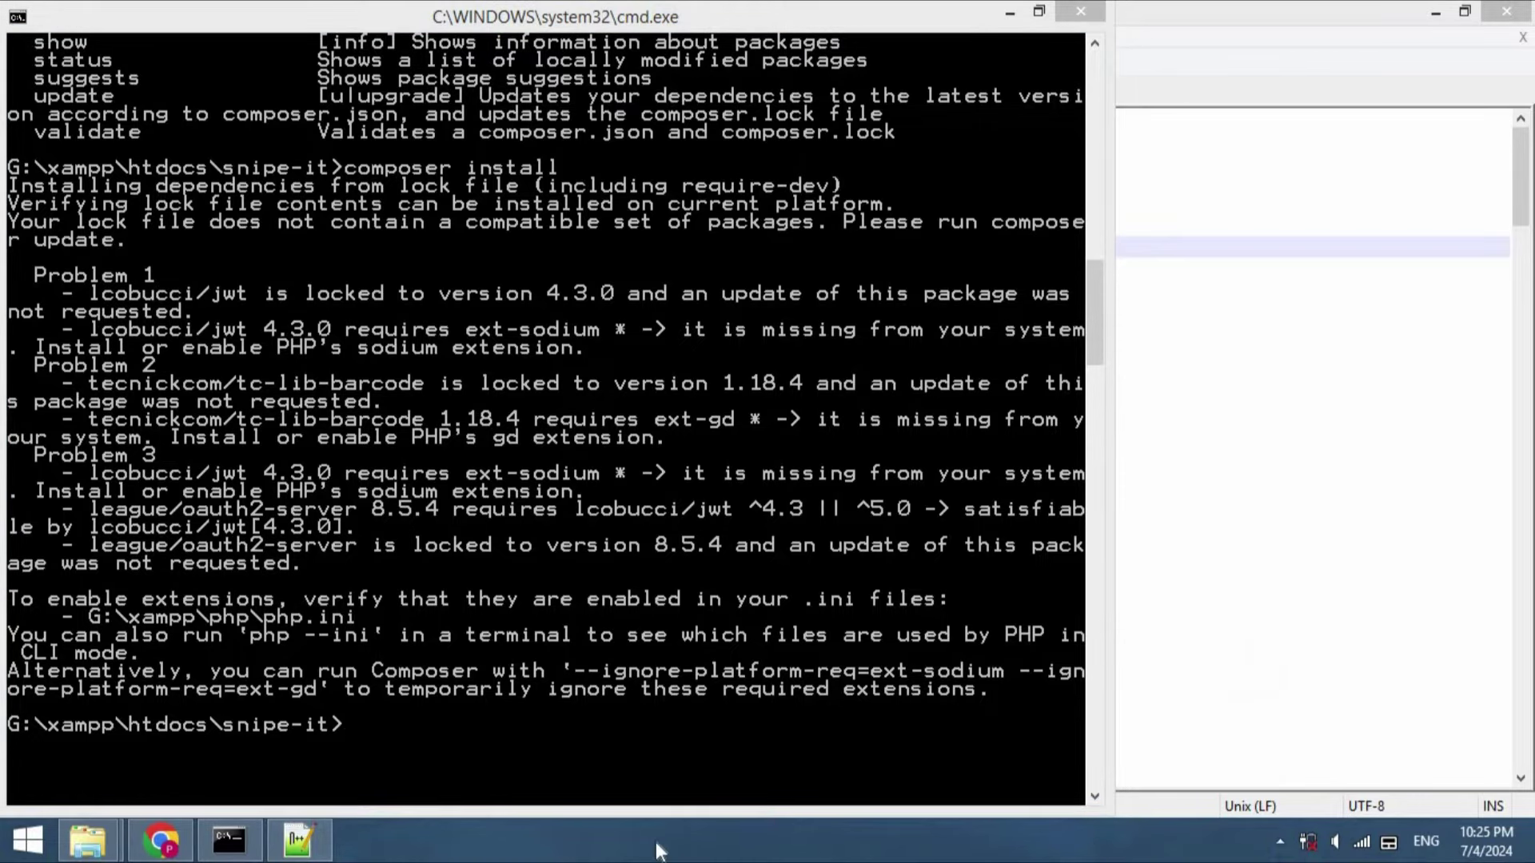
{"action": "mouse_move", "coordinate": [88, 843]}
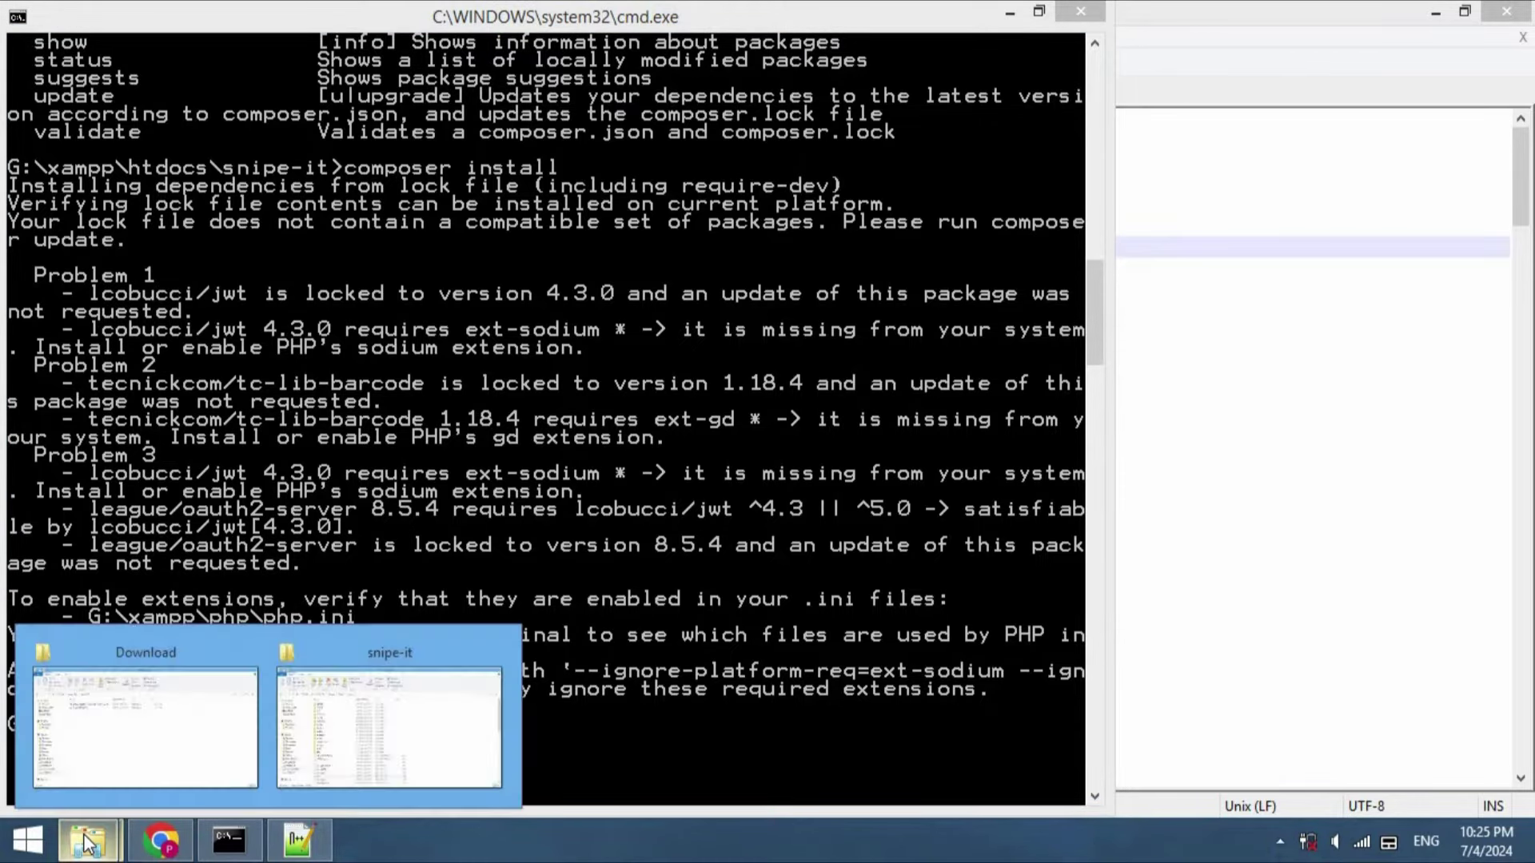
{"action": "left_click", "coordinate": [356, 744]}
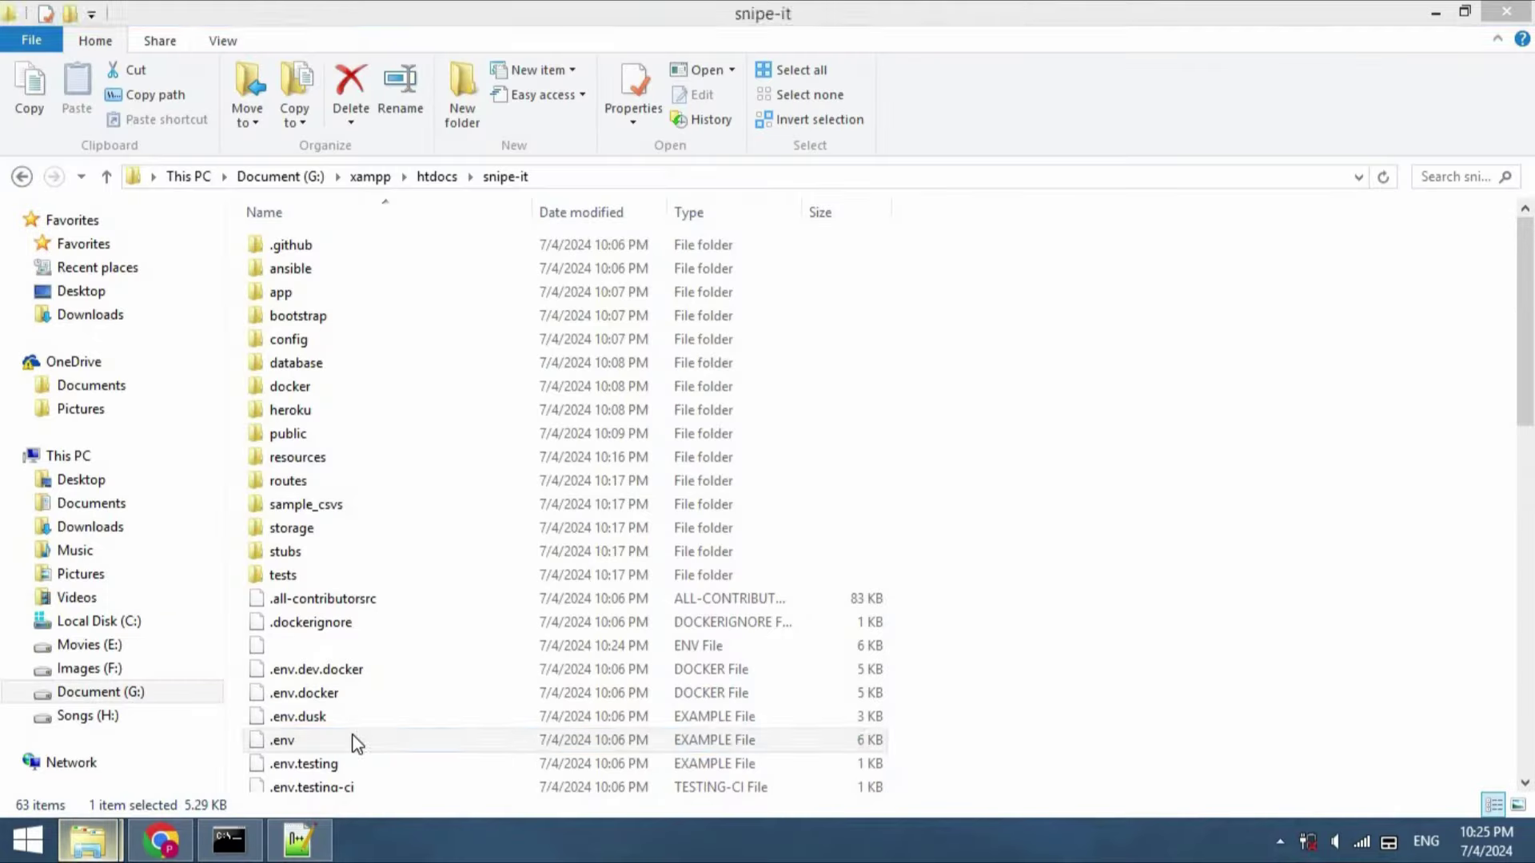
{"action": "left_click", "coordinate": [371, 178]}
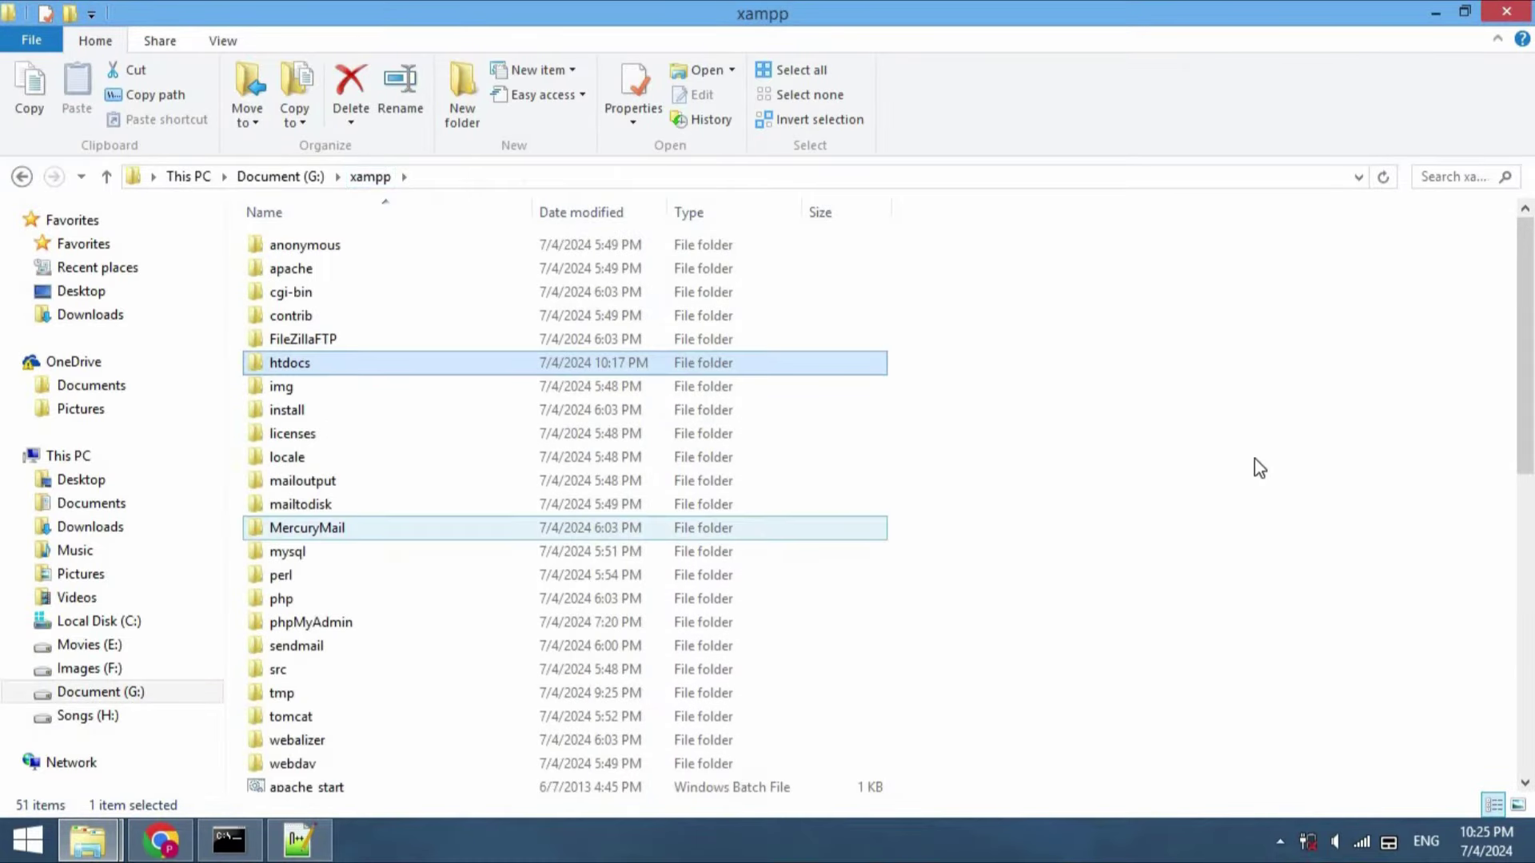
{"action": "left_click_drag", "start_coordinate": [1525, 404], "coordinate": [1531, 716]}
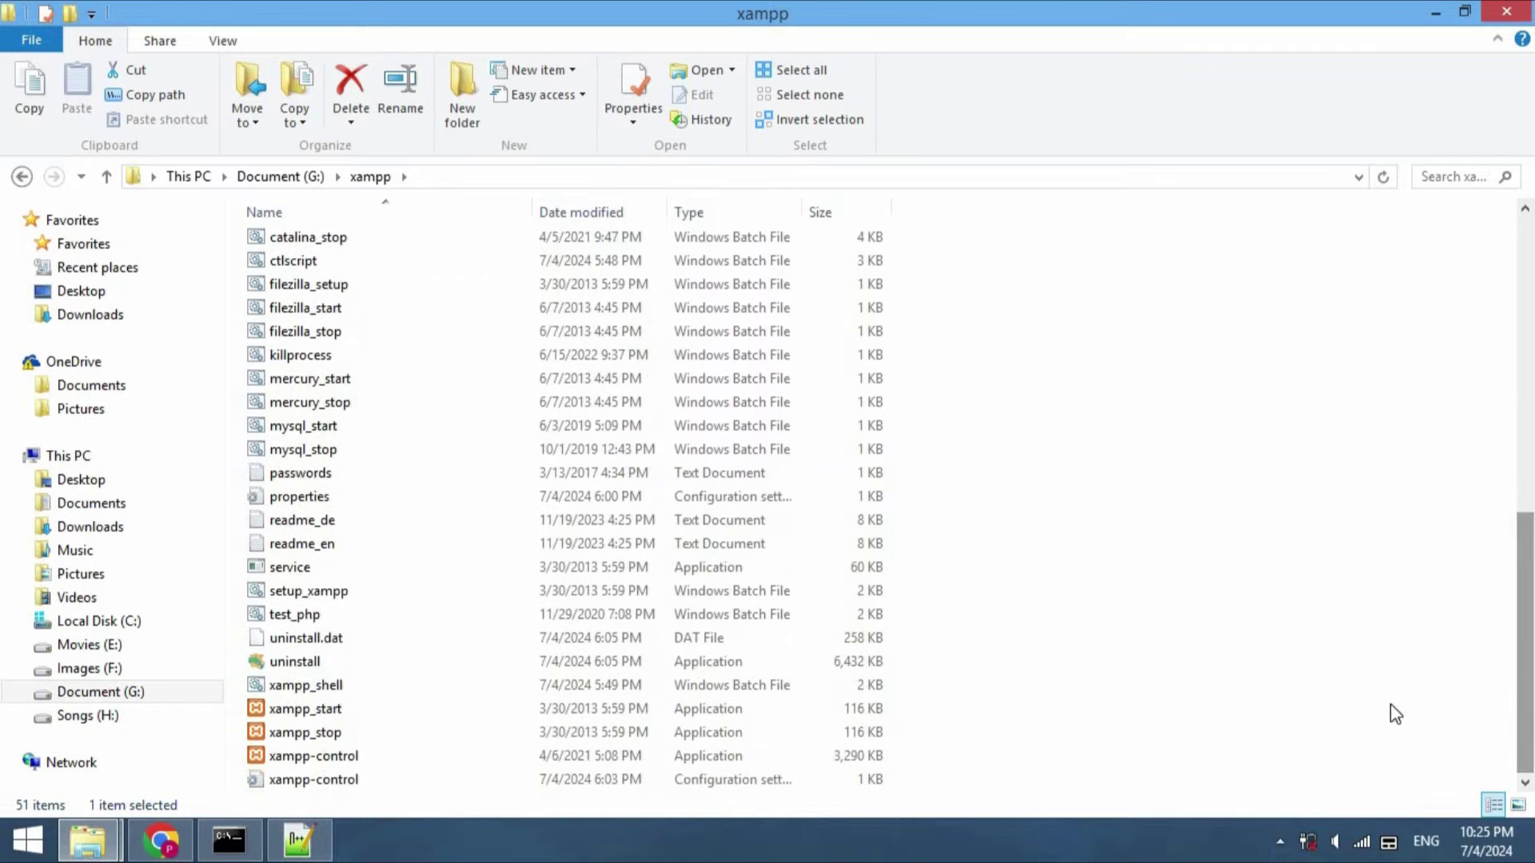
{"action": "double_click", "coordinate": [415, 752]}
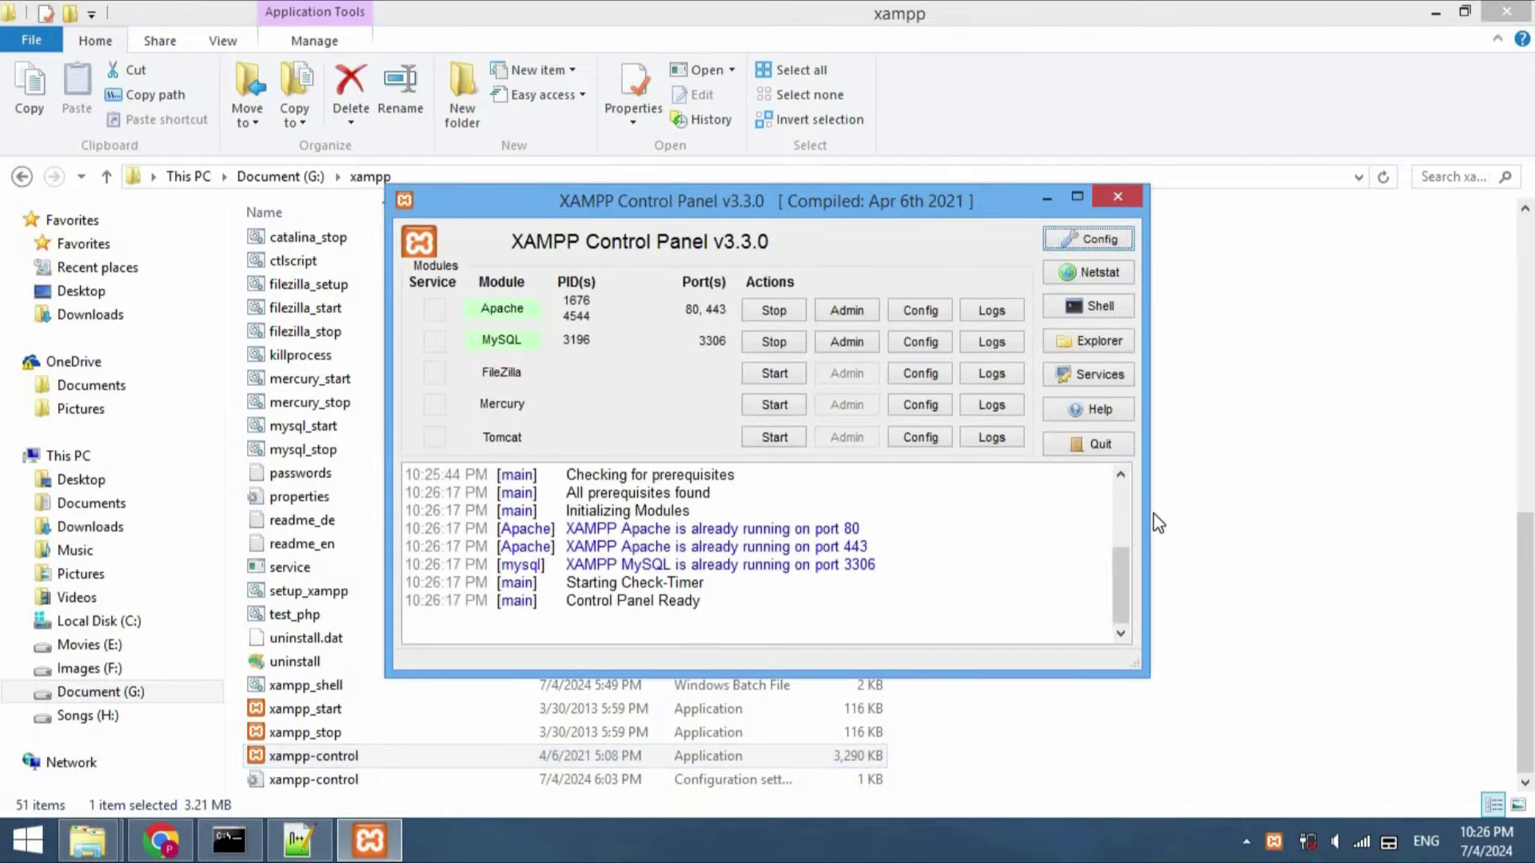
Uncomment extension=sodium in Apache's php.ini and close Notepad
{"action": "left_click", "coordinate": [930, 312]}
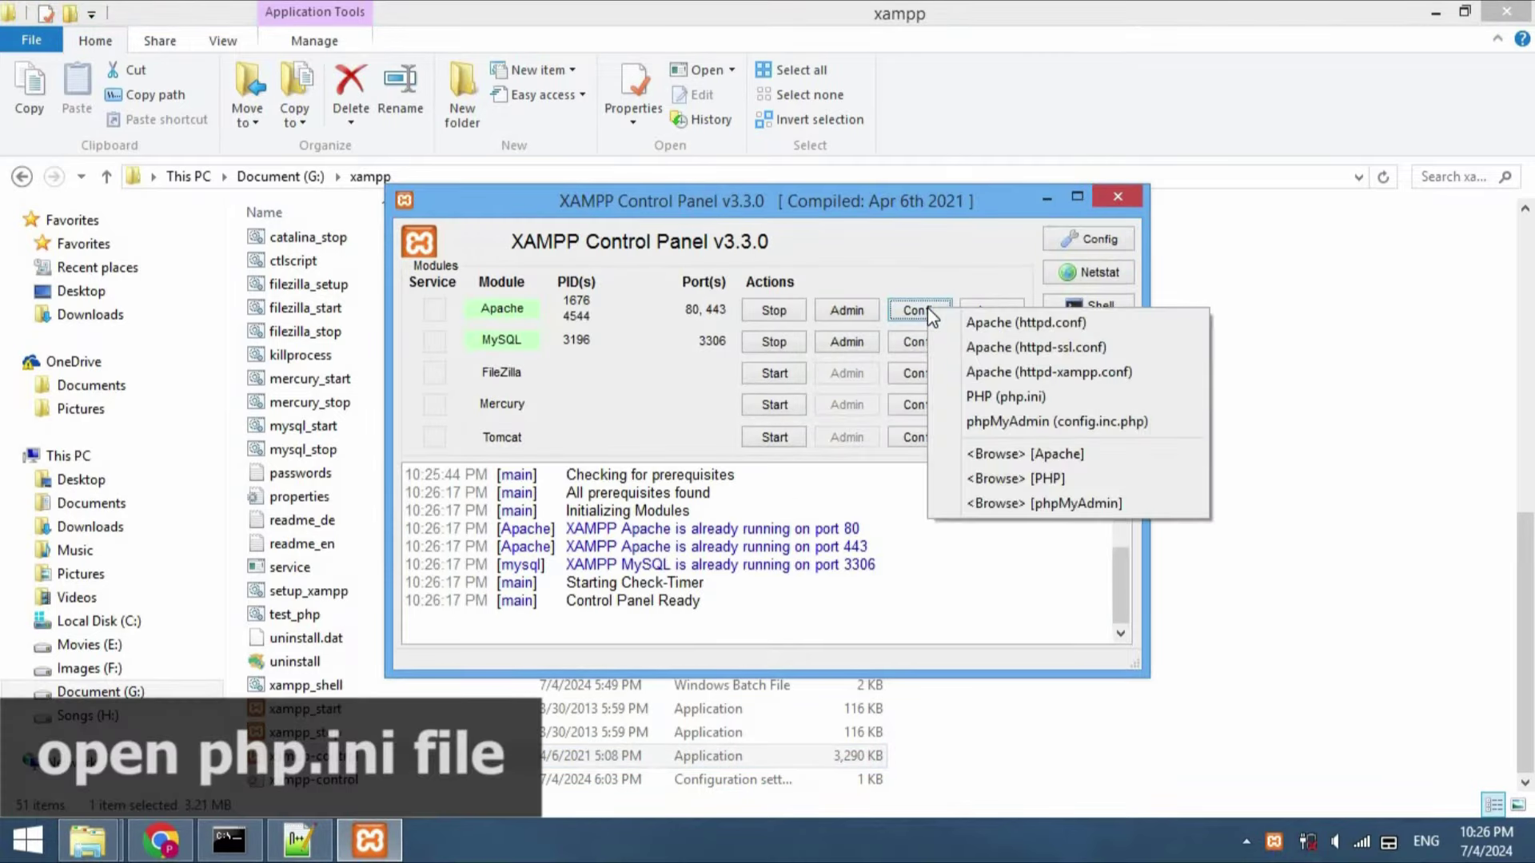
{"action": "left_click", "coordinate": [1013, 398]}
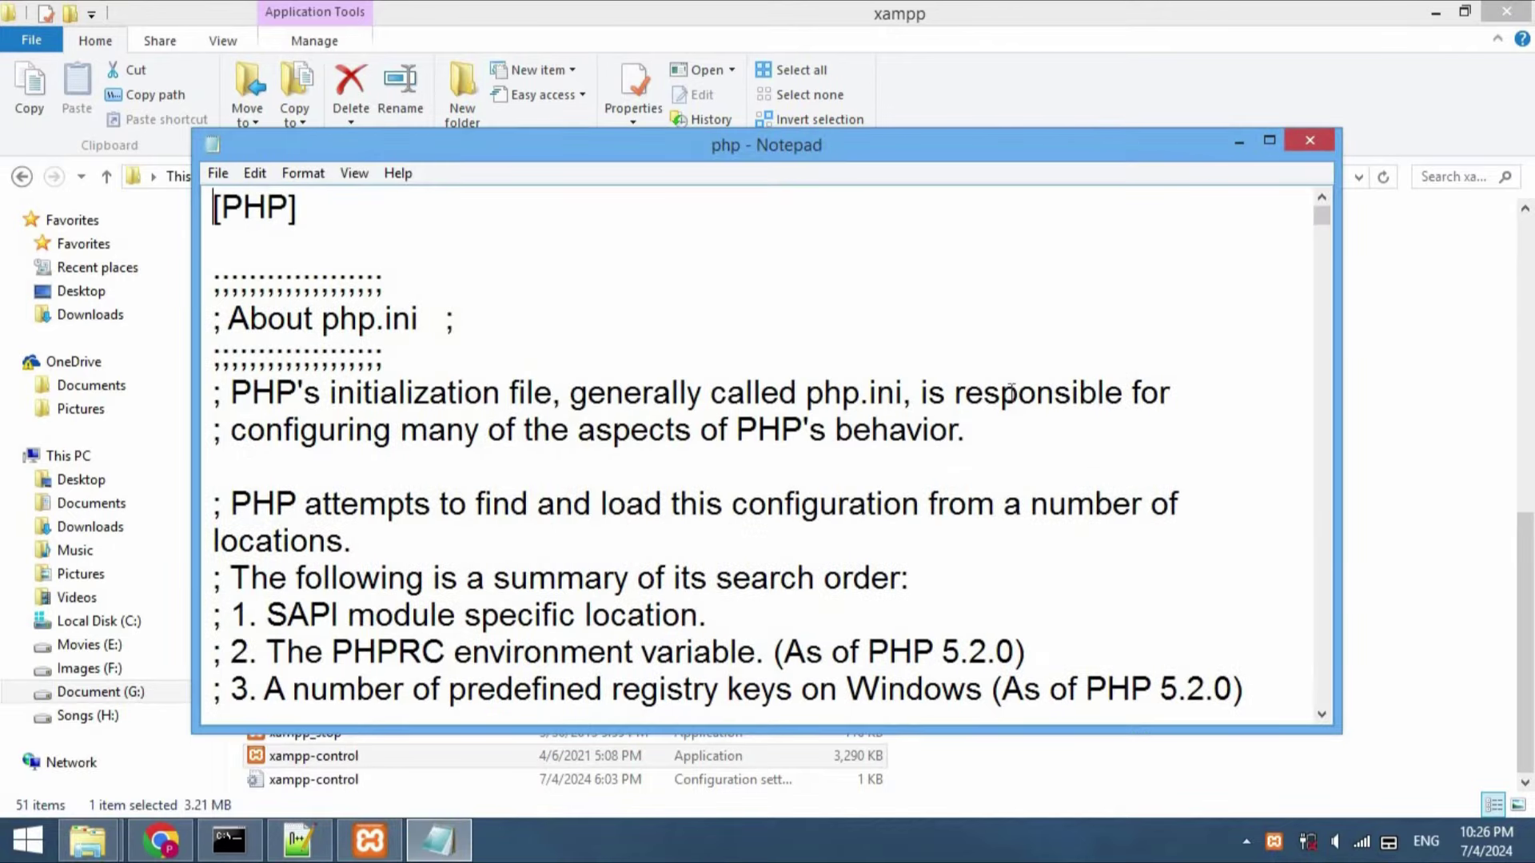
{"action": "key", "text": "ctrl+f"}
{"action": "type", "text": "sodiu"}
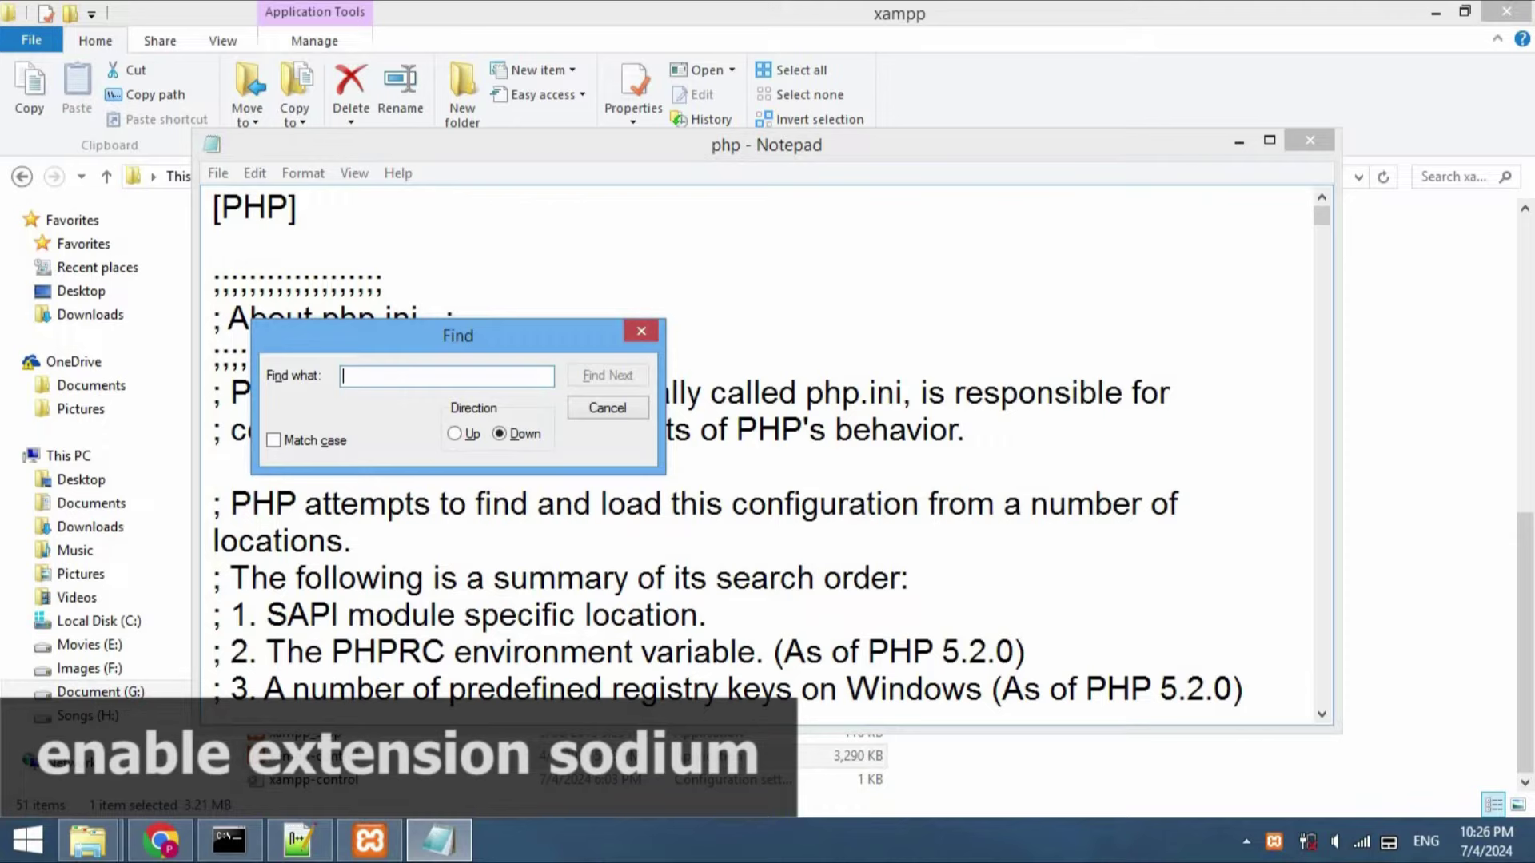
{"action": "type", "text": "m"}
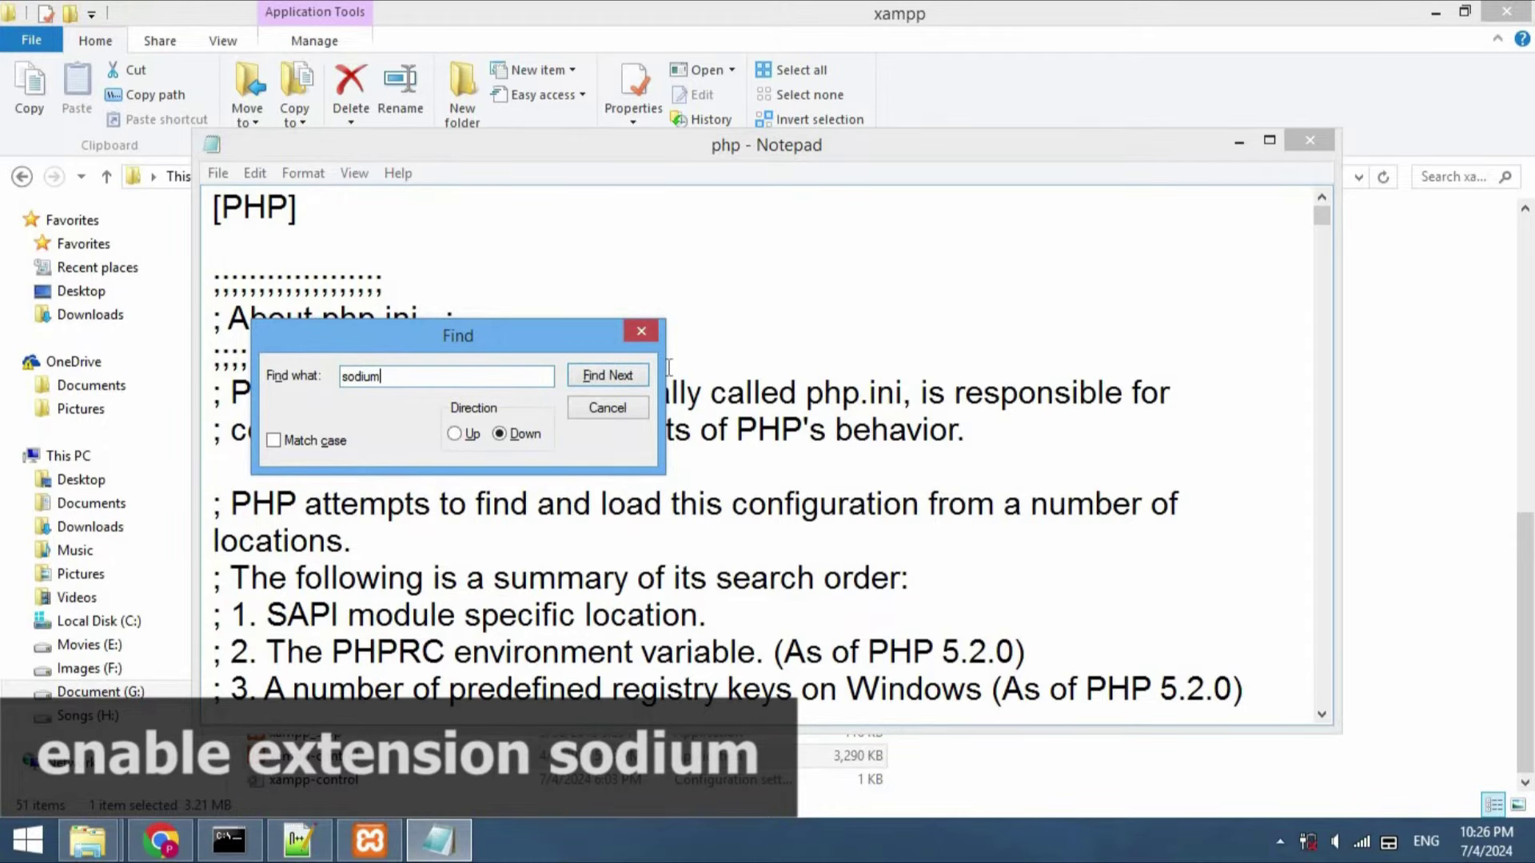
{"action": "left_click", "coordinate": [628, 374]}
{"action": "left_click", "coordinate": [628, 374]}
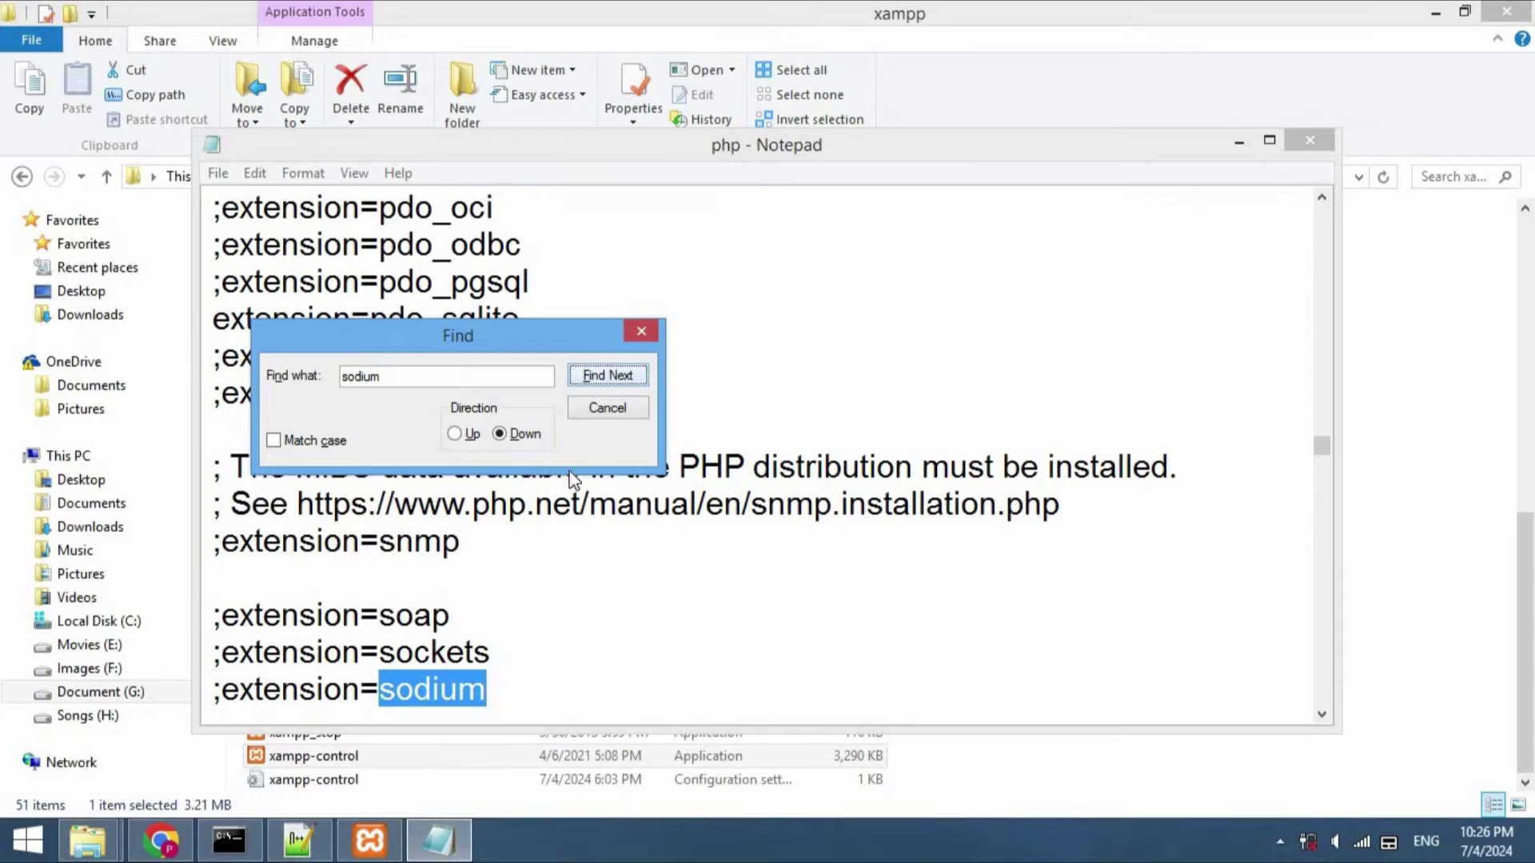
{"action": "left_click", "coordinate": [415, 696]}
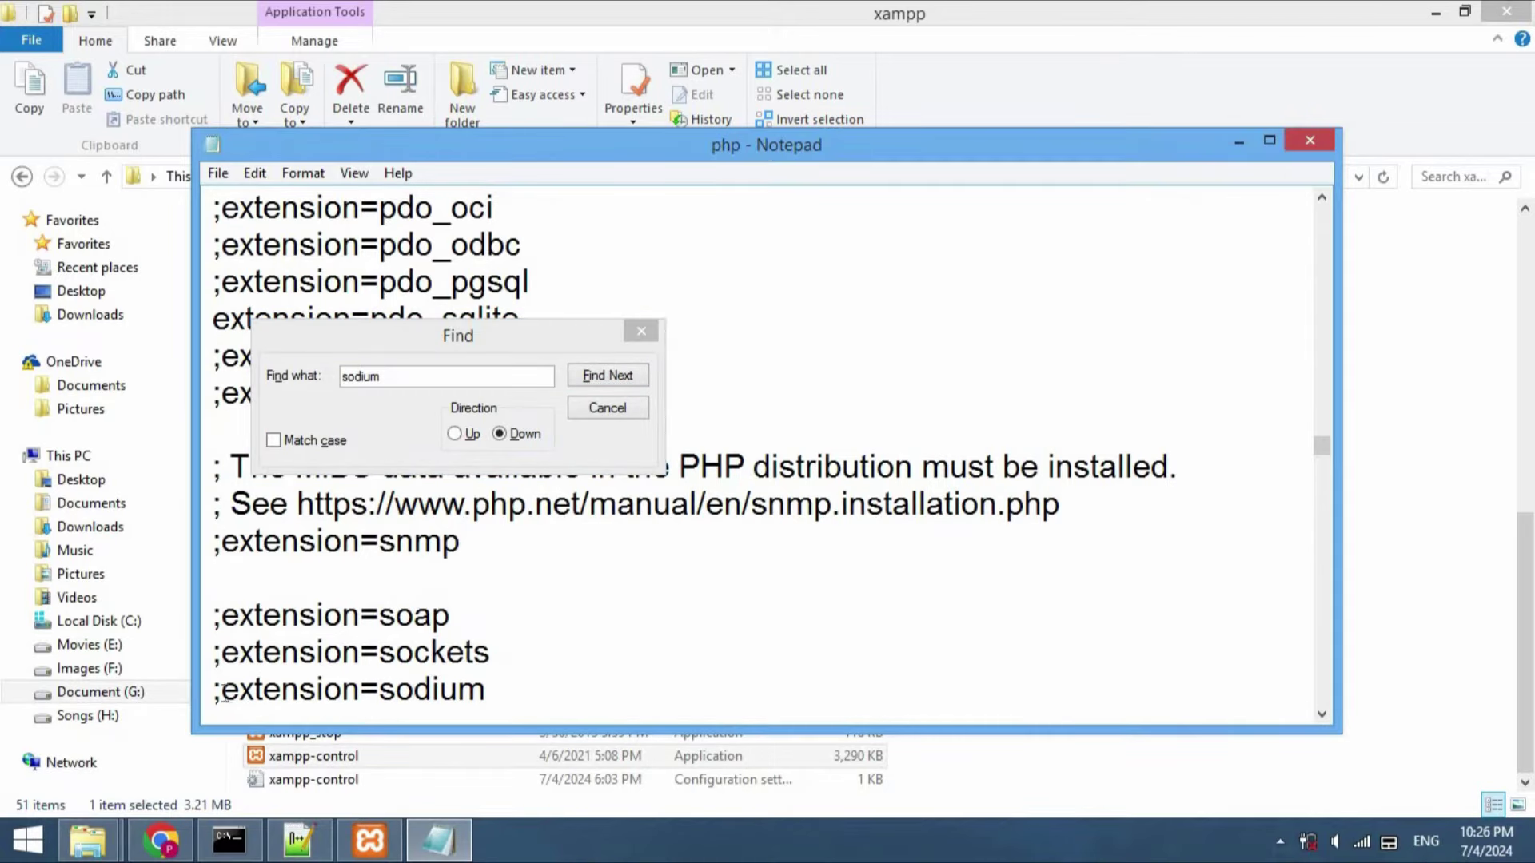
{"action": "left_click", "coordinate": [222, 689]}
{"action": "key", "text": "BackSpace"}
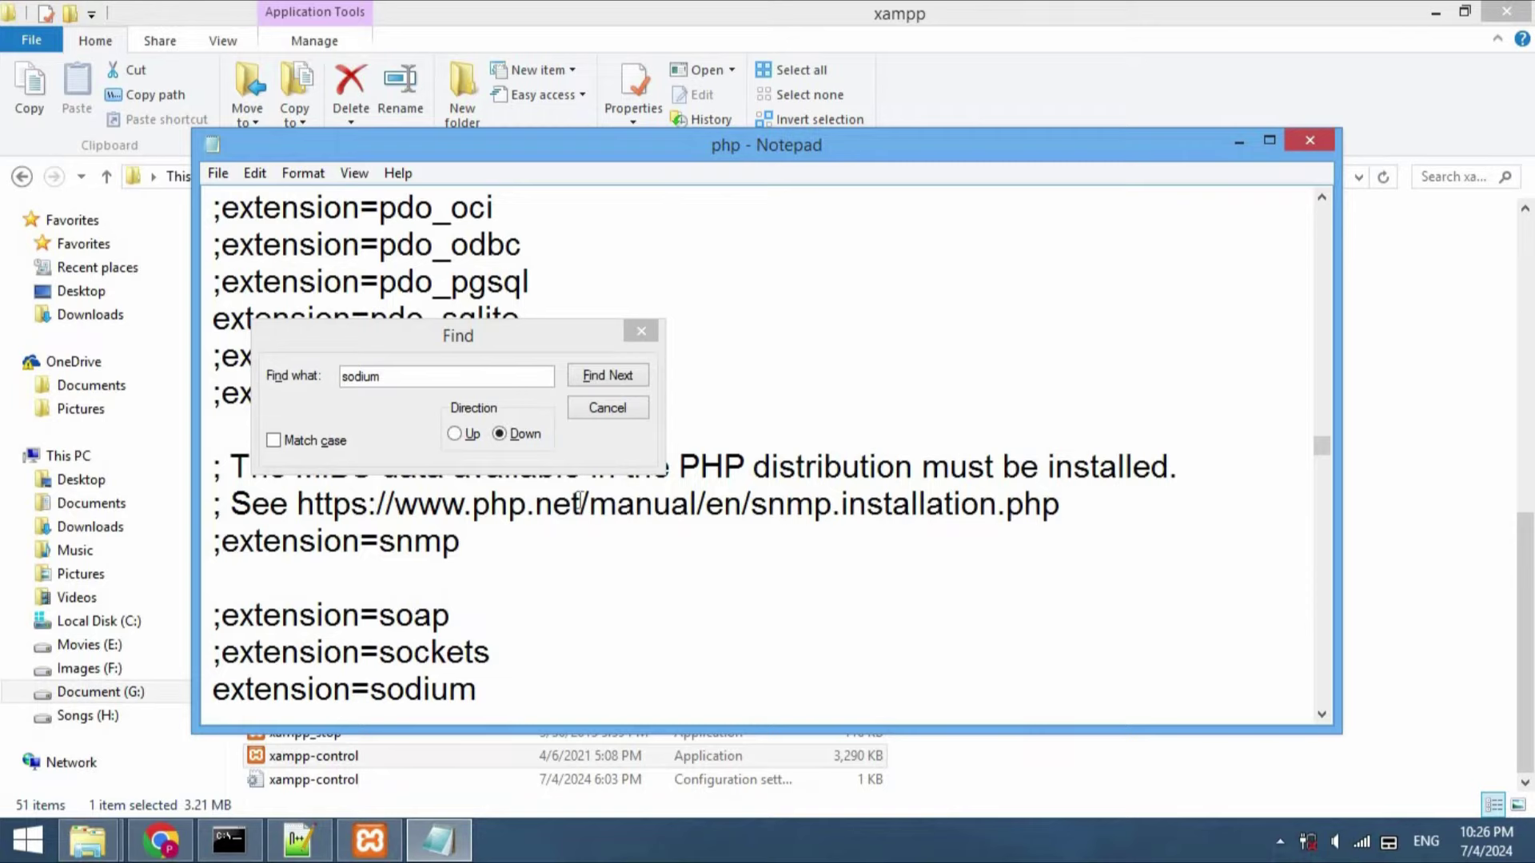
{"action": "left_click", "coordinate": [607, 408]}
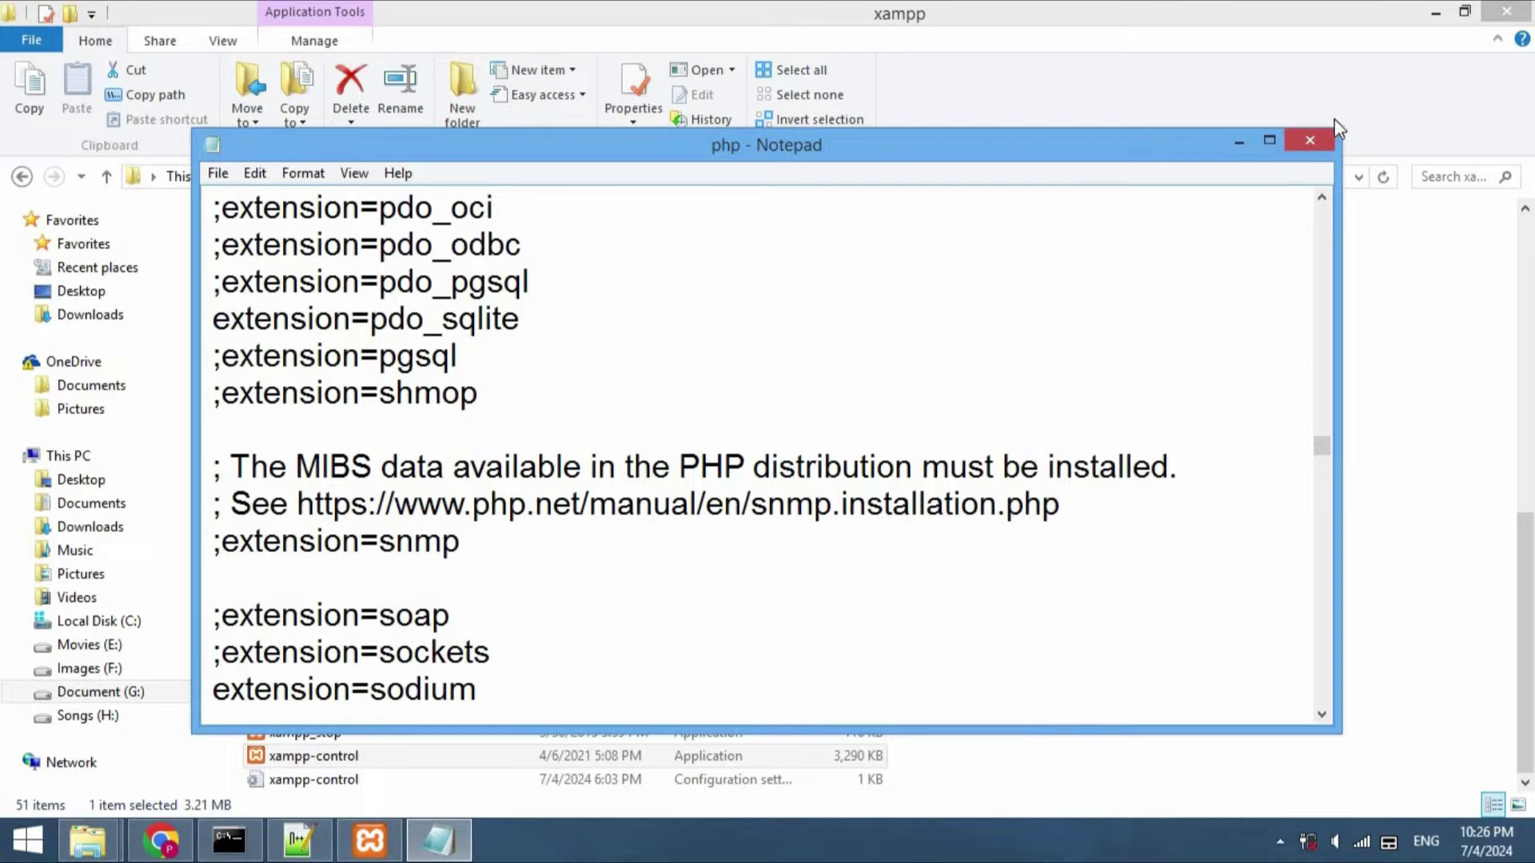
{"action": "left_click", "coordinate": [1315, 139]}
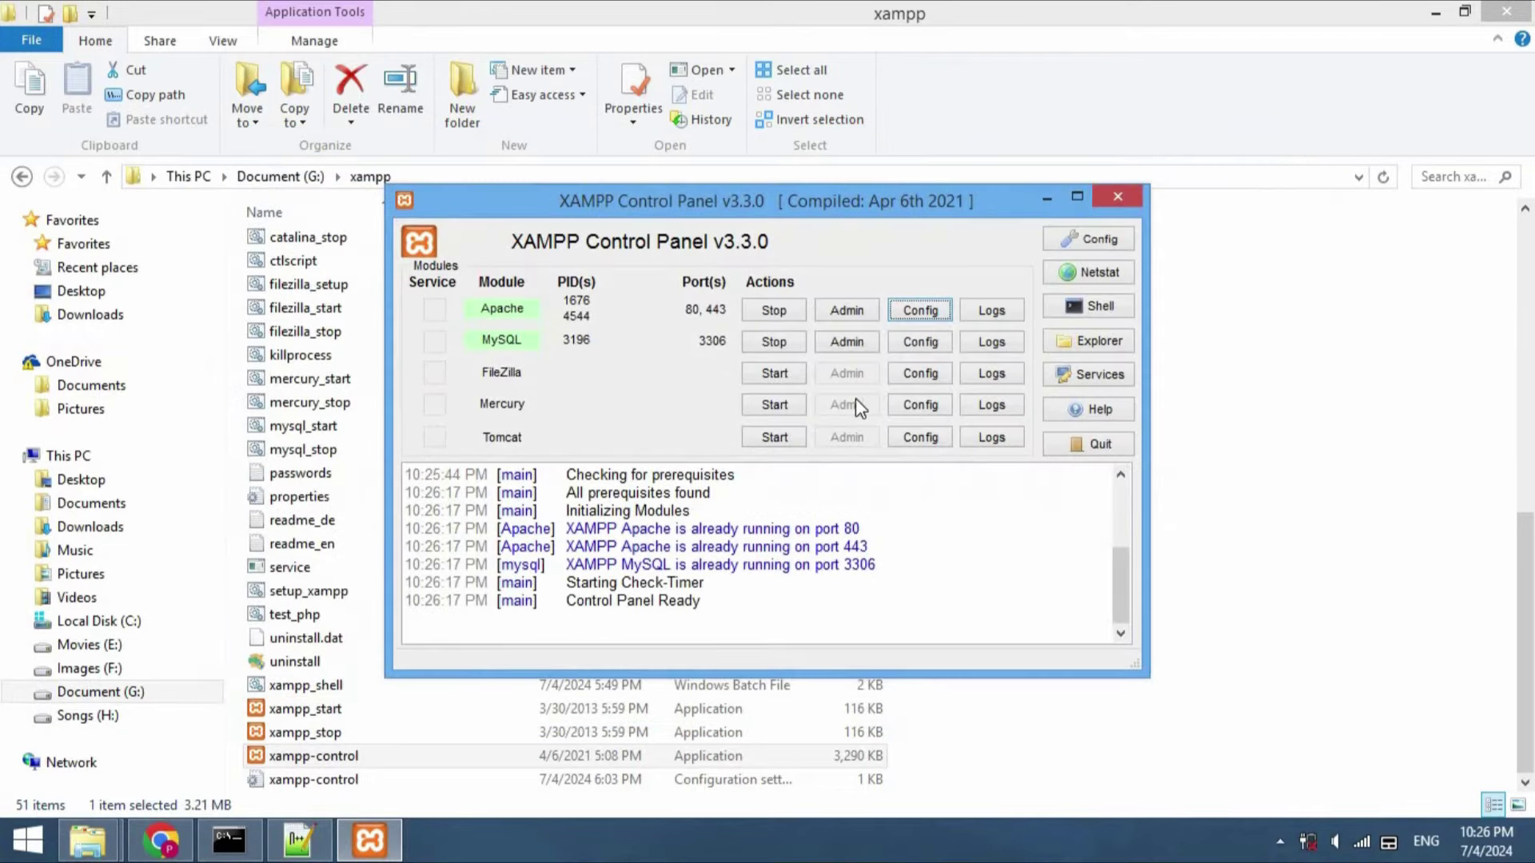
Restart Apache in XAMPP so the sodium extension loads
{"action": "left_click", "coordinate": [761, 315]}
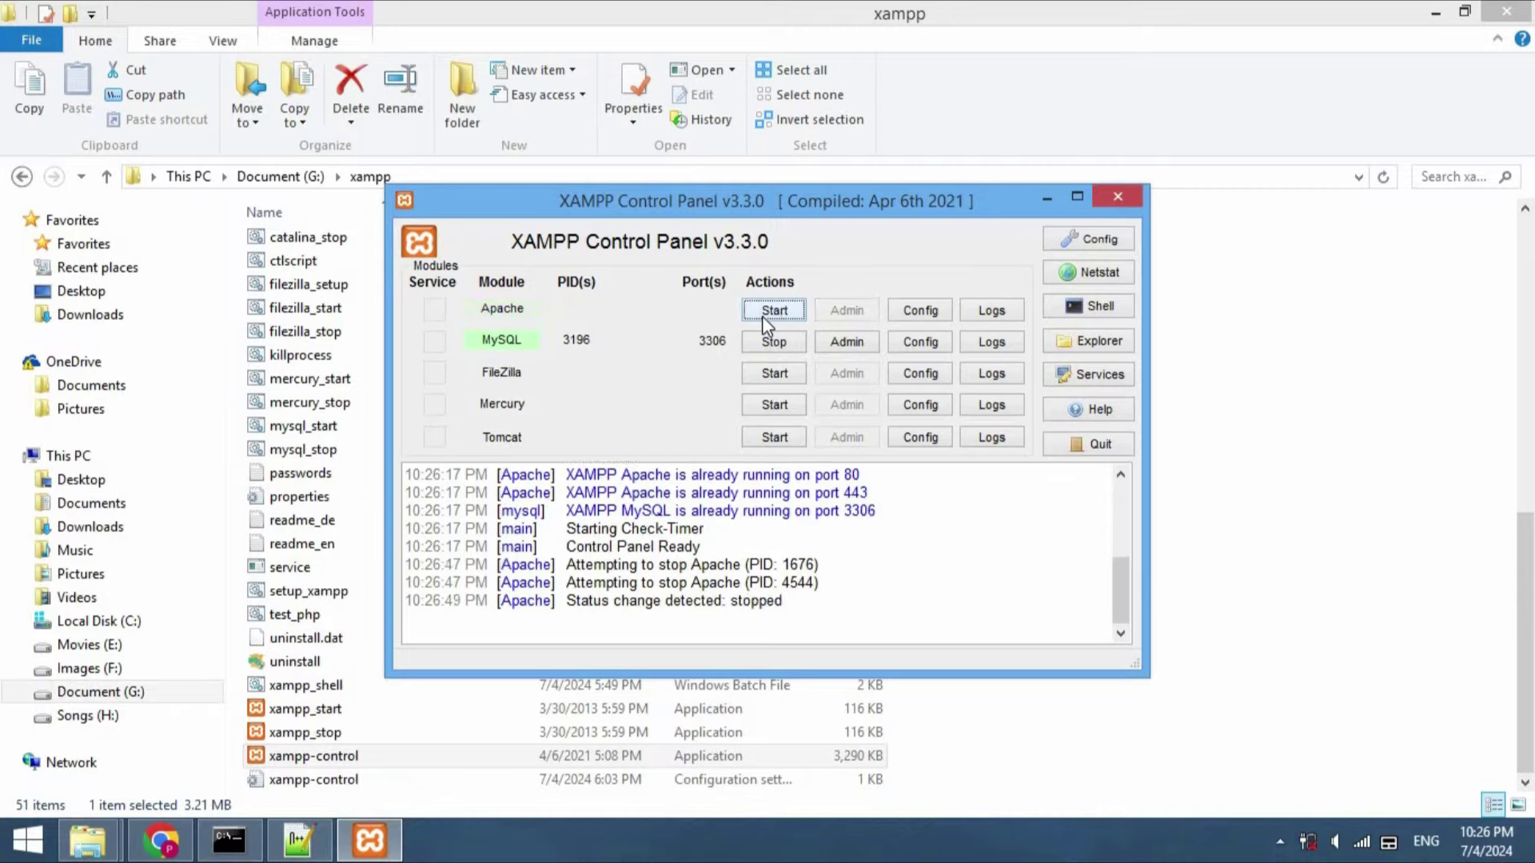
{"action": "left_click", "coordinate": [764, 313]}
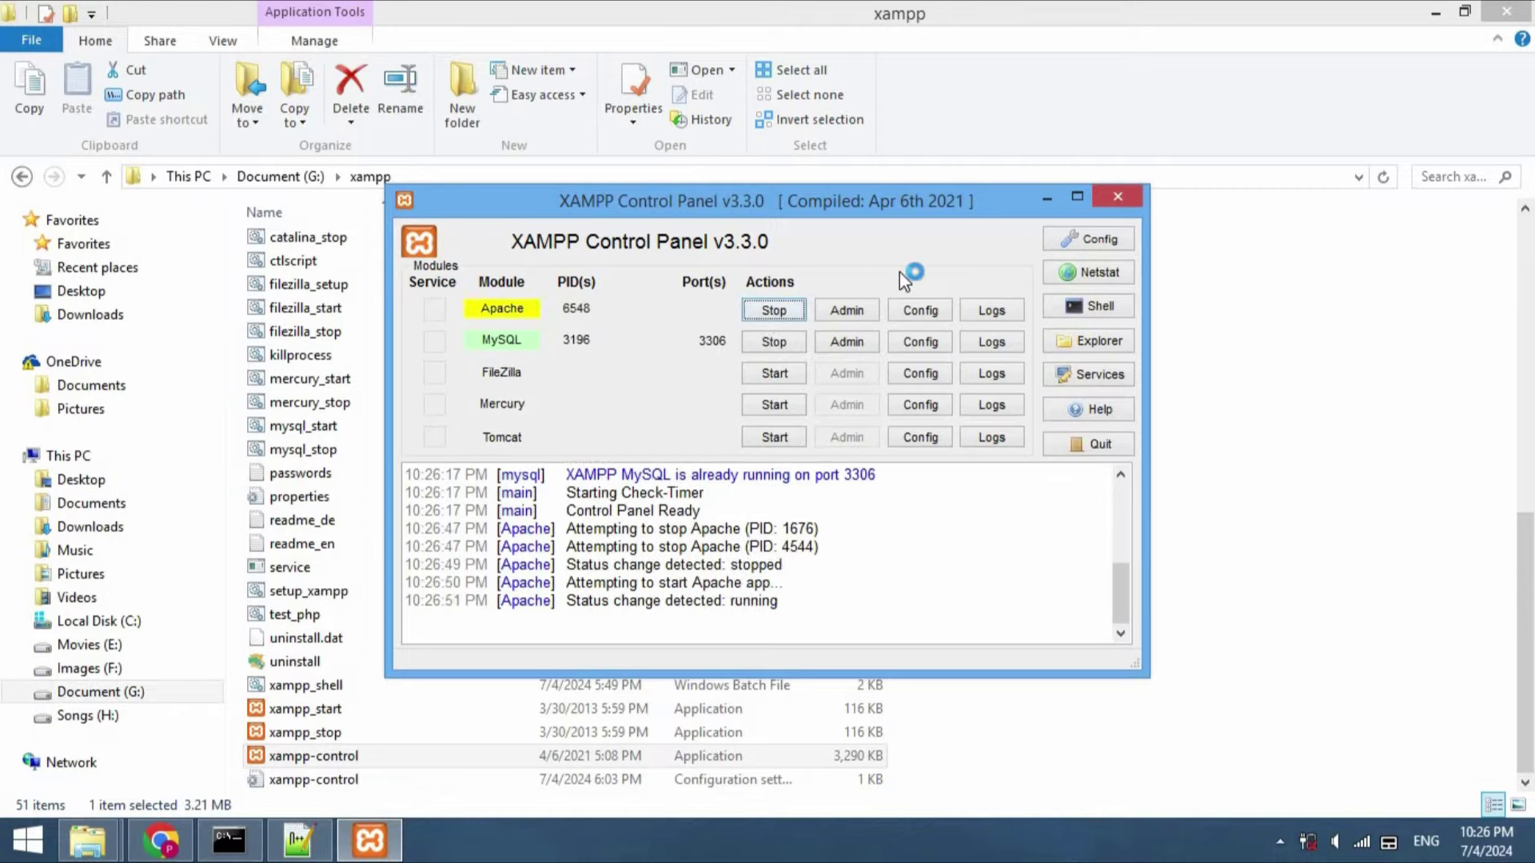
{"action": "left_click", "coordinate": [1044, 198]}
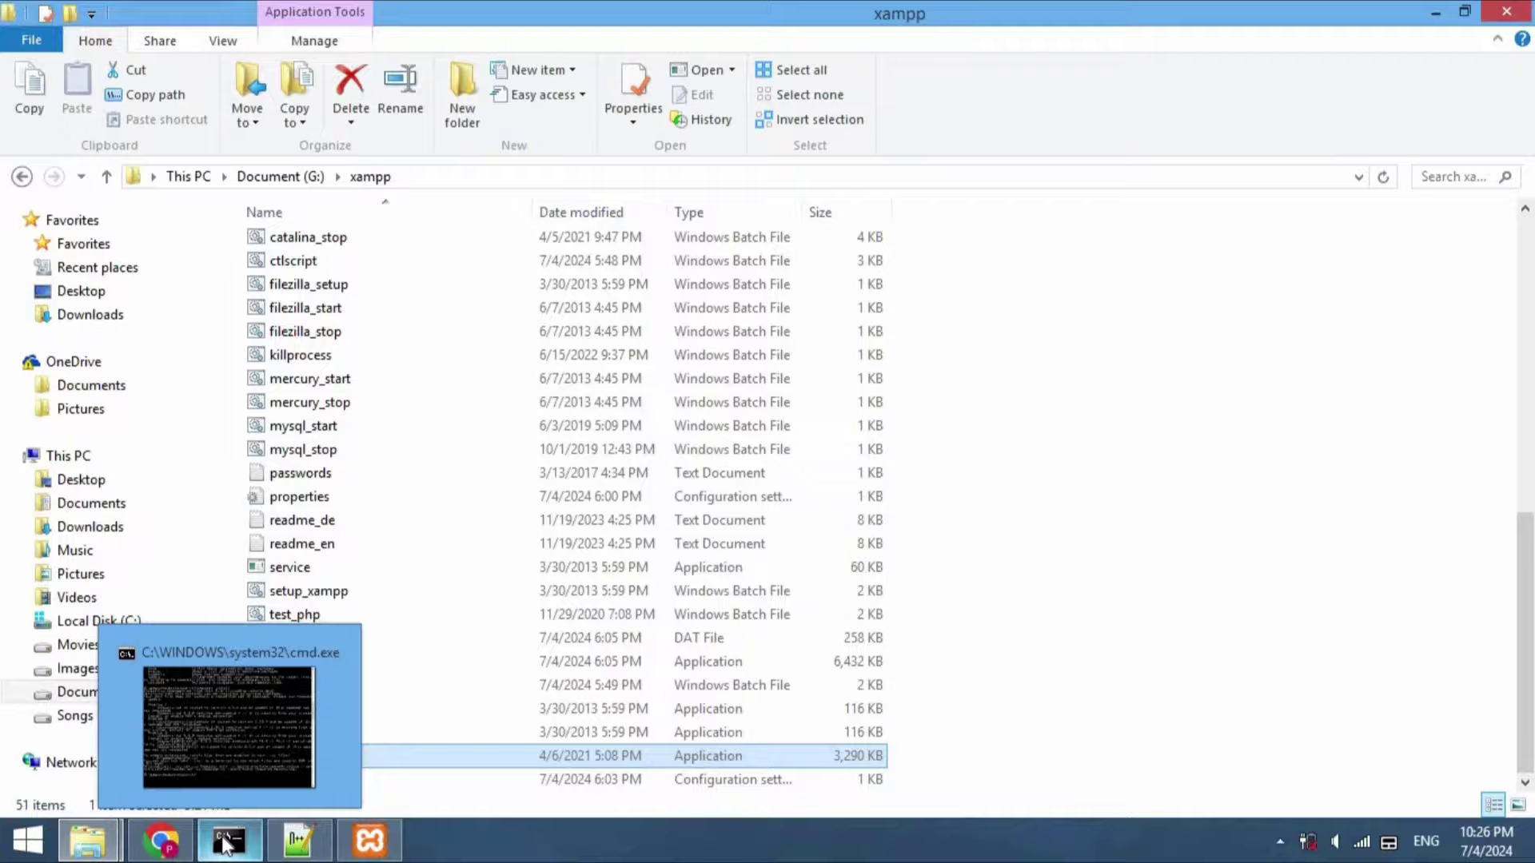
Rerun composer install, which now fails only on the missing gd extension
{"action": "left_click", "coordinate": [225, 843]}
{"action": "type", "text": "composer"}
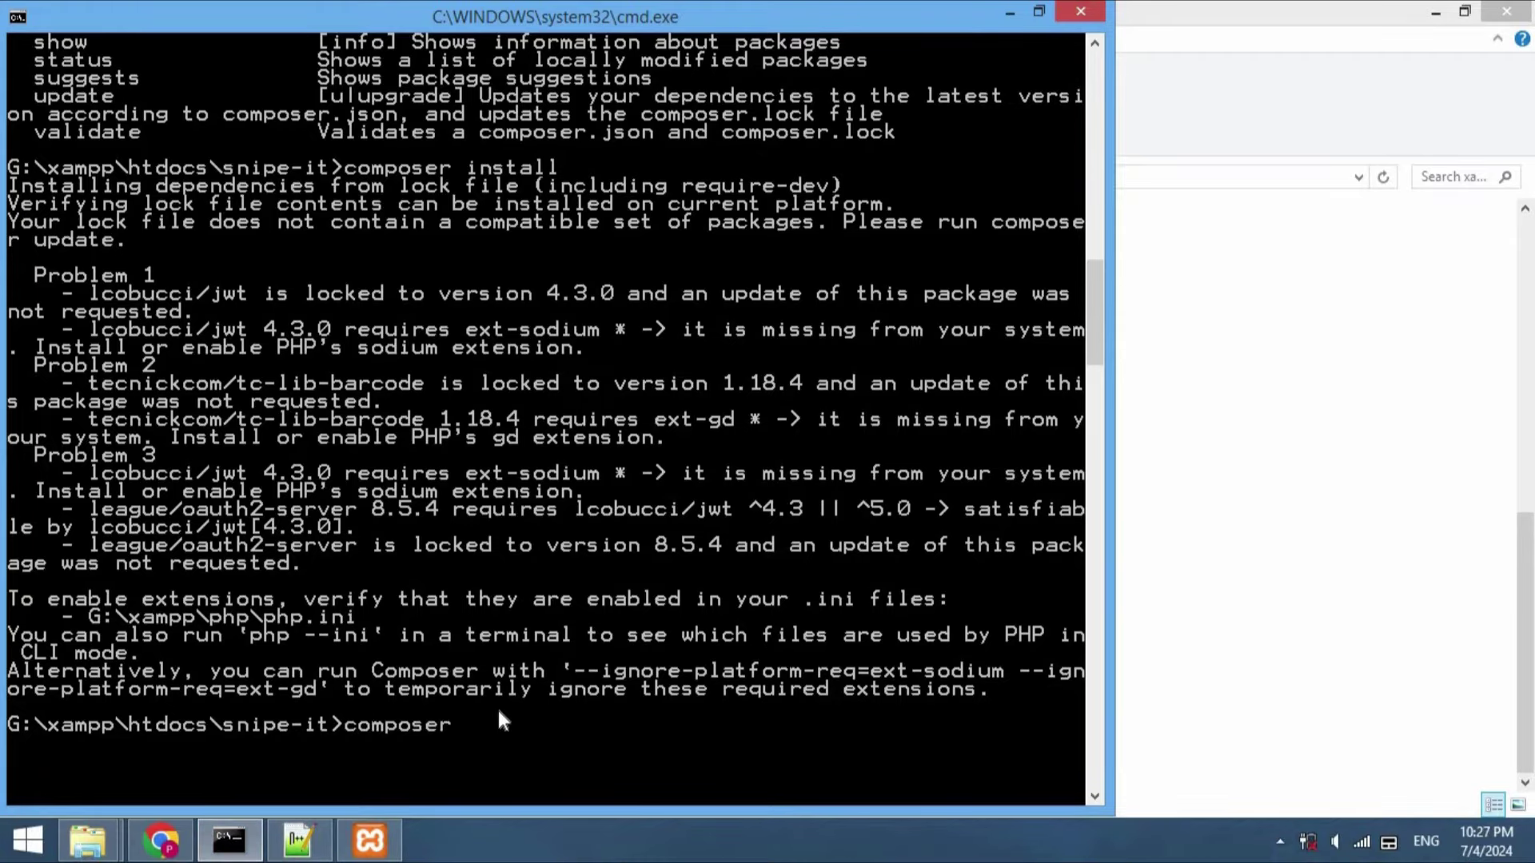
{"action": "type", "text": " install"}
{"action": "key", "text": "Return"}
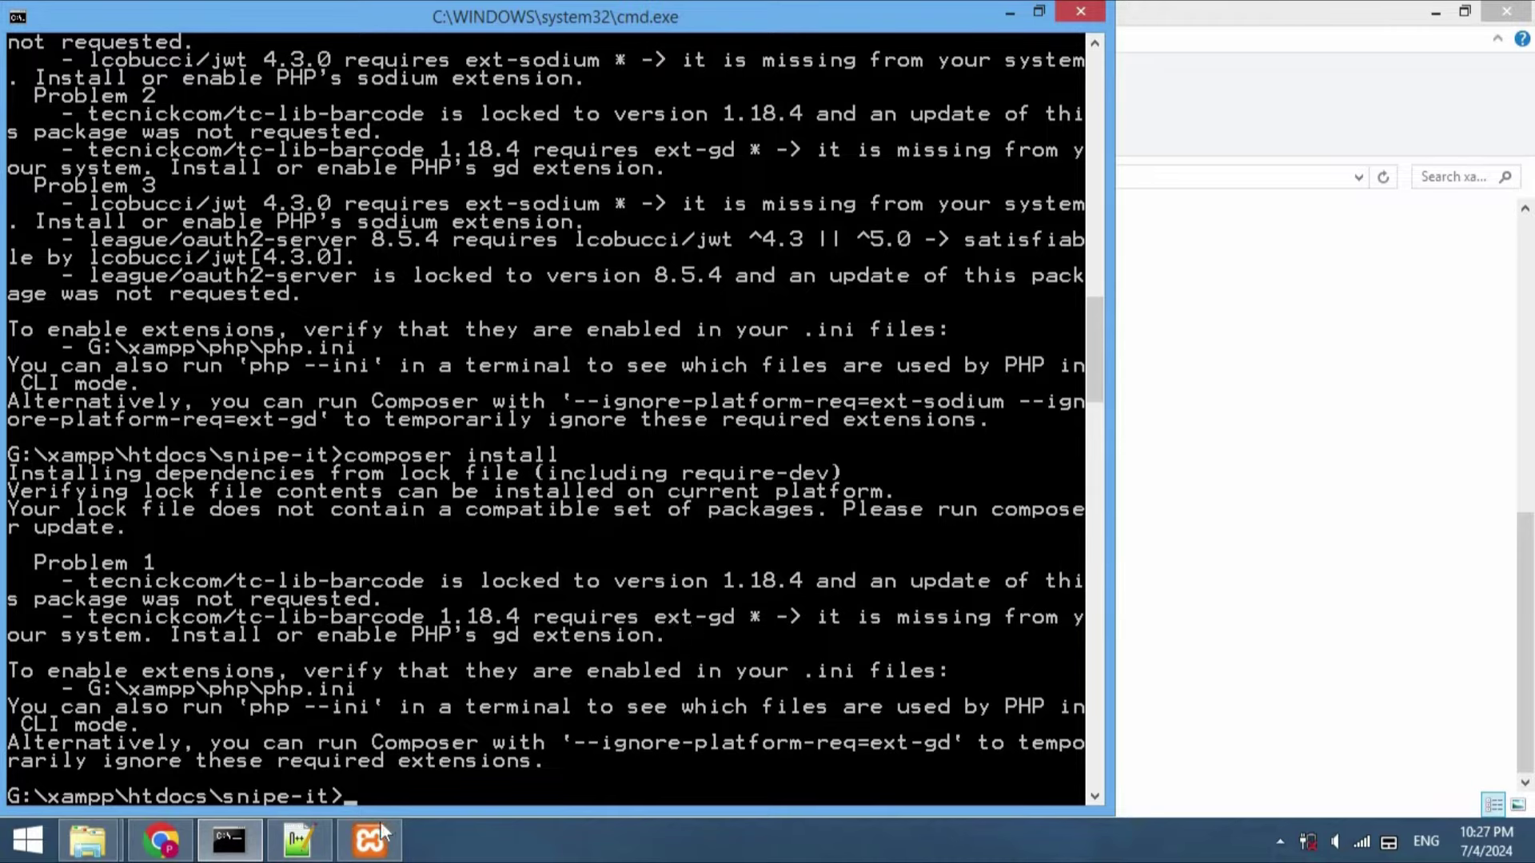
Uncomment extension=gd in Apache's php.ini so gd is enabled
{"action": "left_click", "coordinate": [372, 846]}
{"action": "left_click", "coordinate": [915, 310]}
{"action": "left_click", "coordinate": [966, 398]}
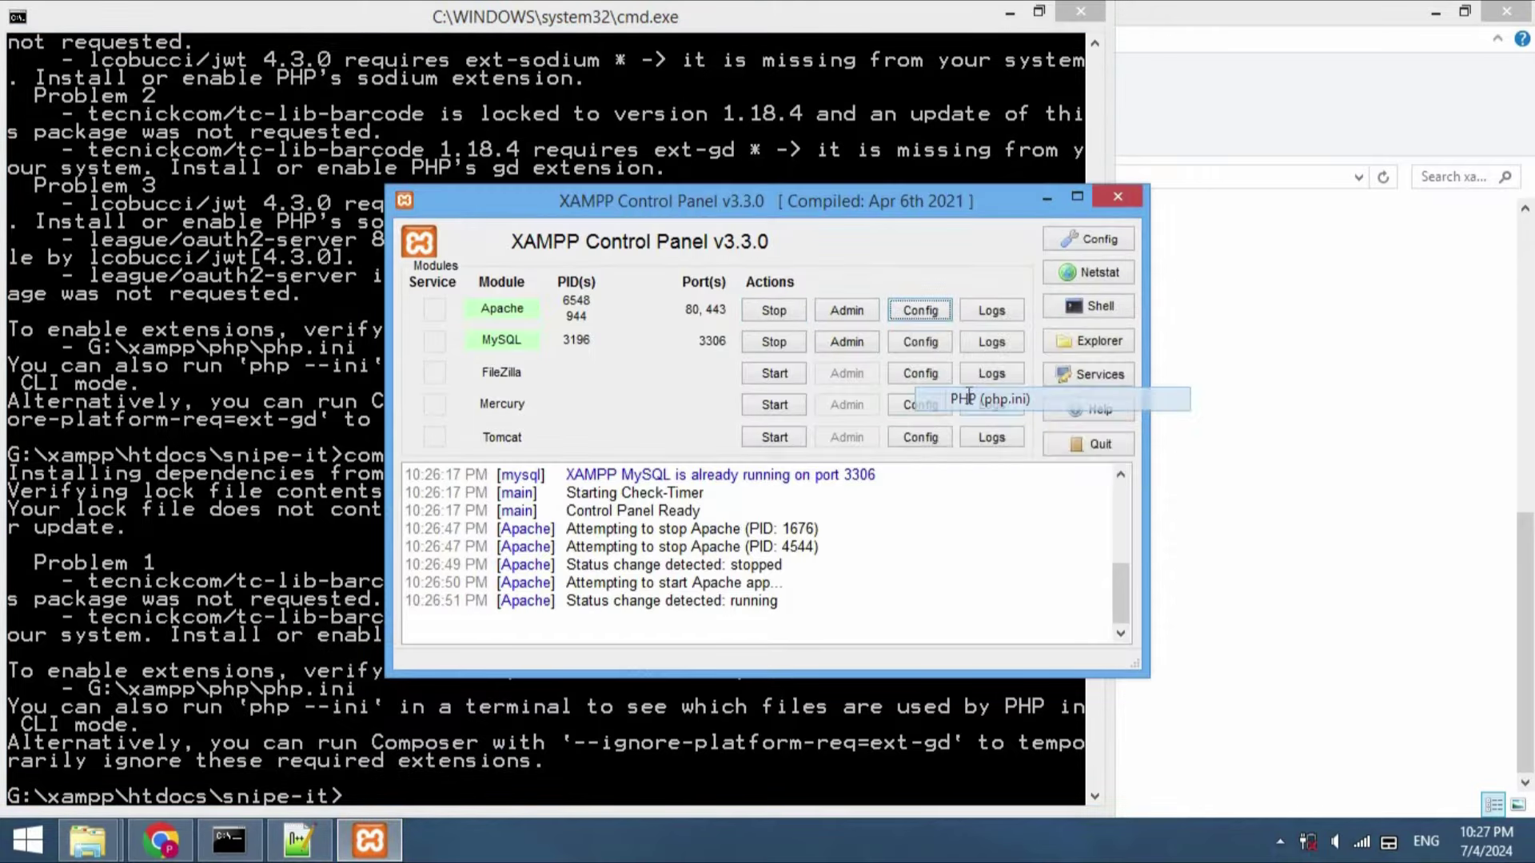
{"action": "key", "text": "ctrl+f"}
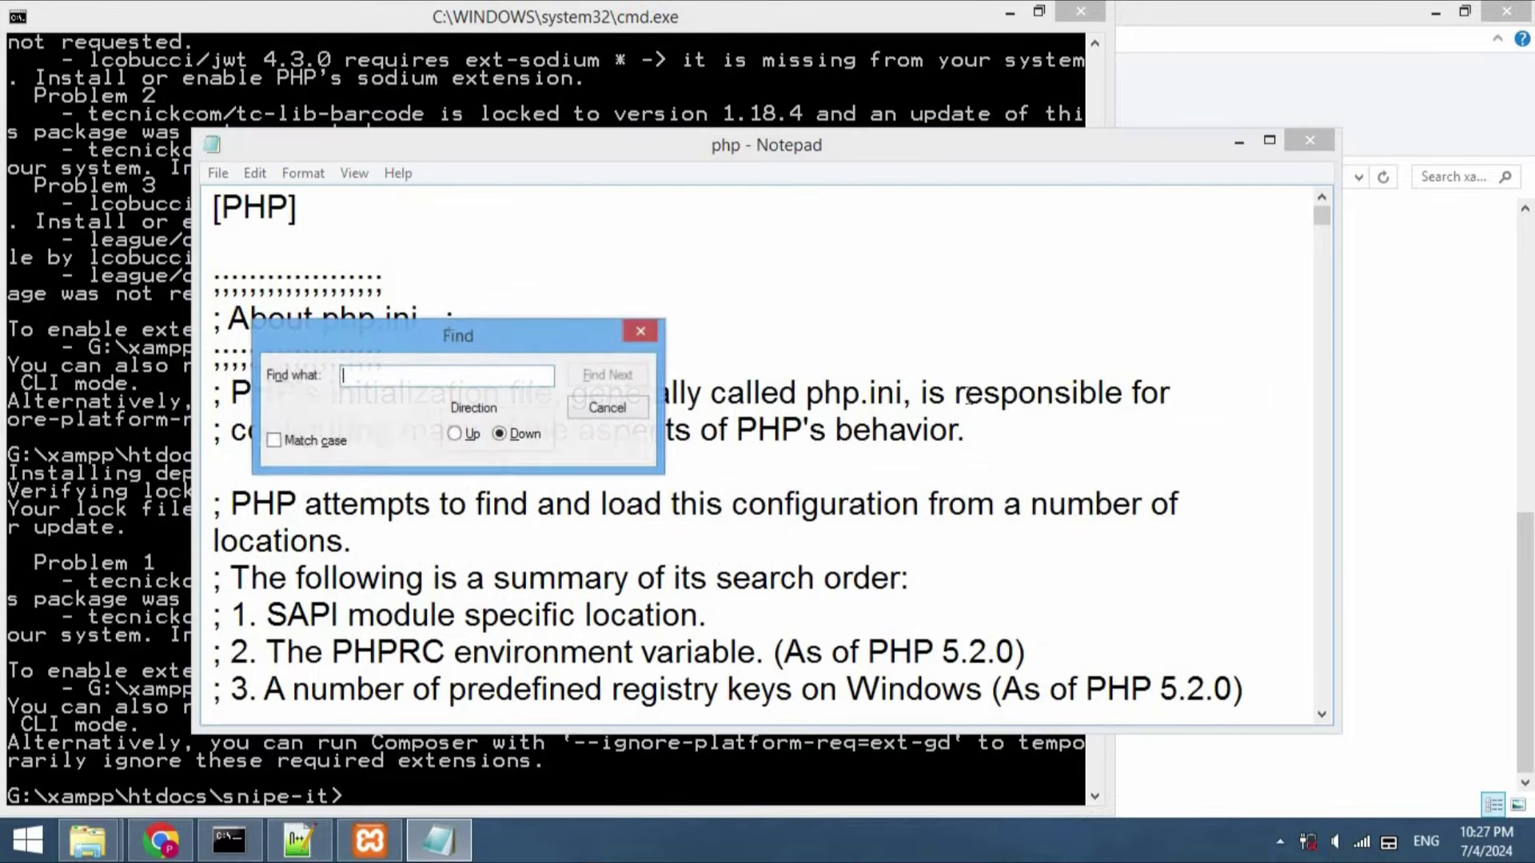
{"action": "type", "text": "gd"}
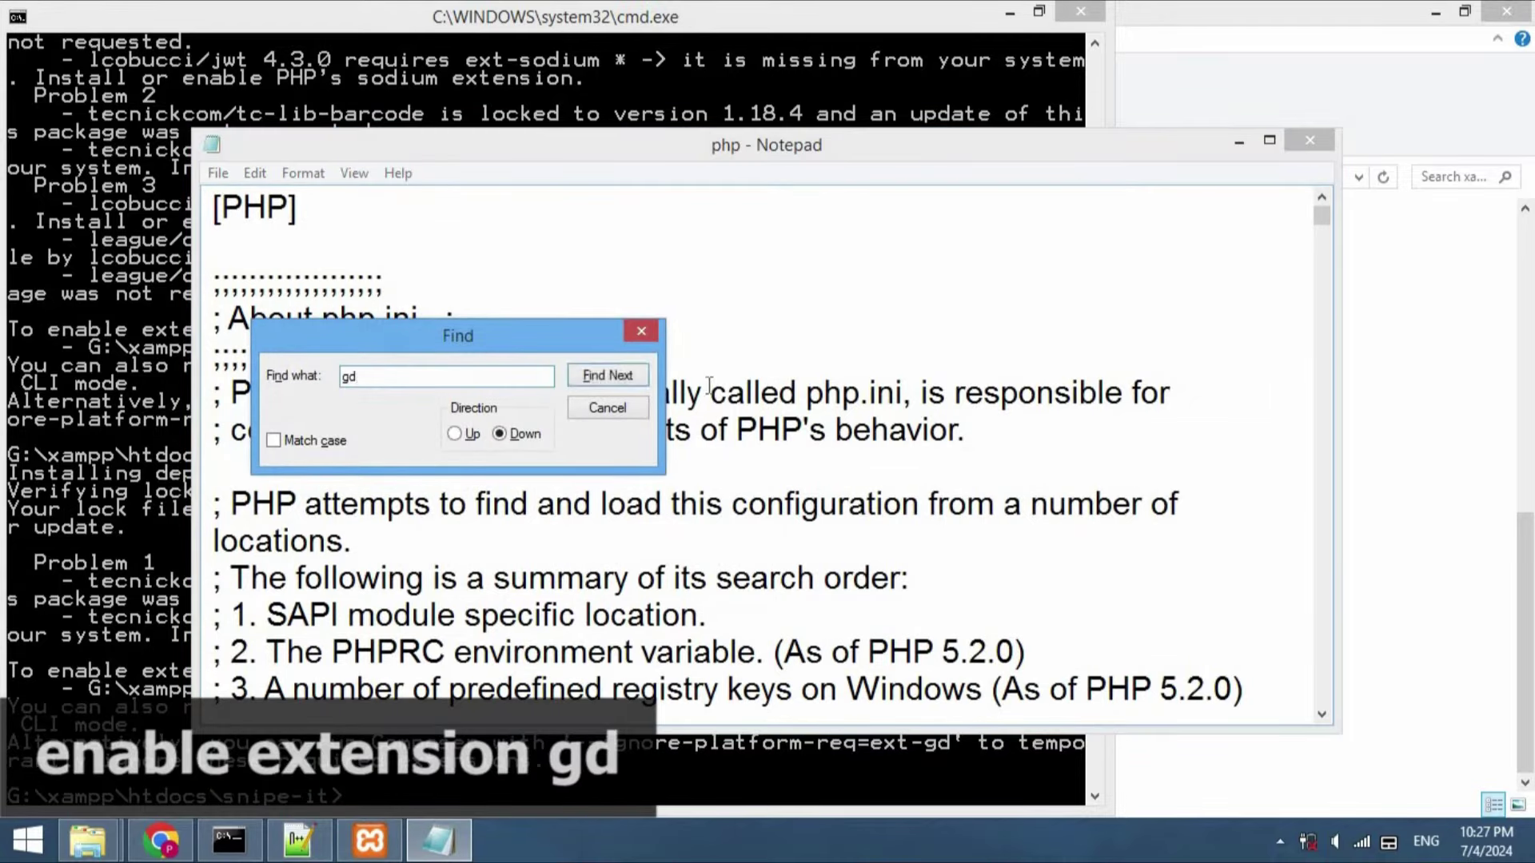
{"action": "left_click", "coordinate": [608, 376]}
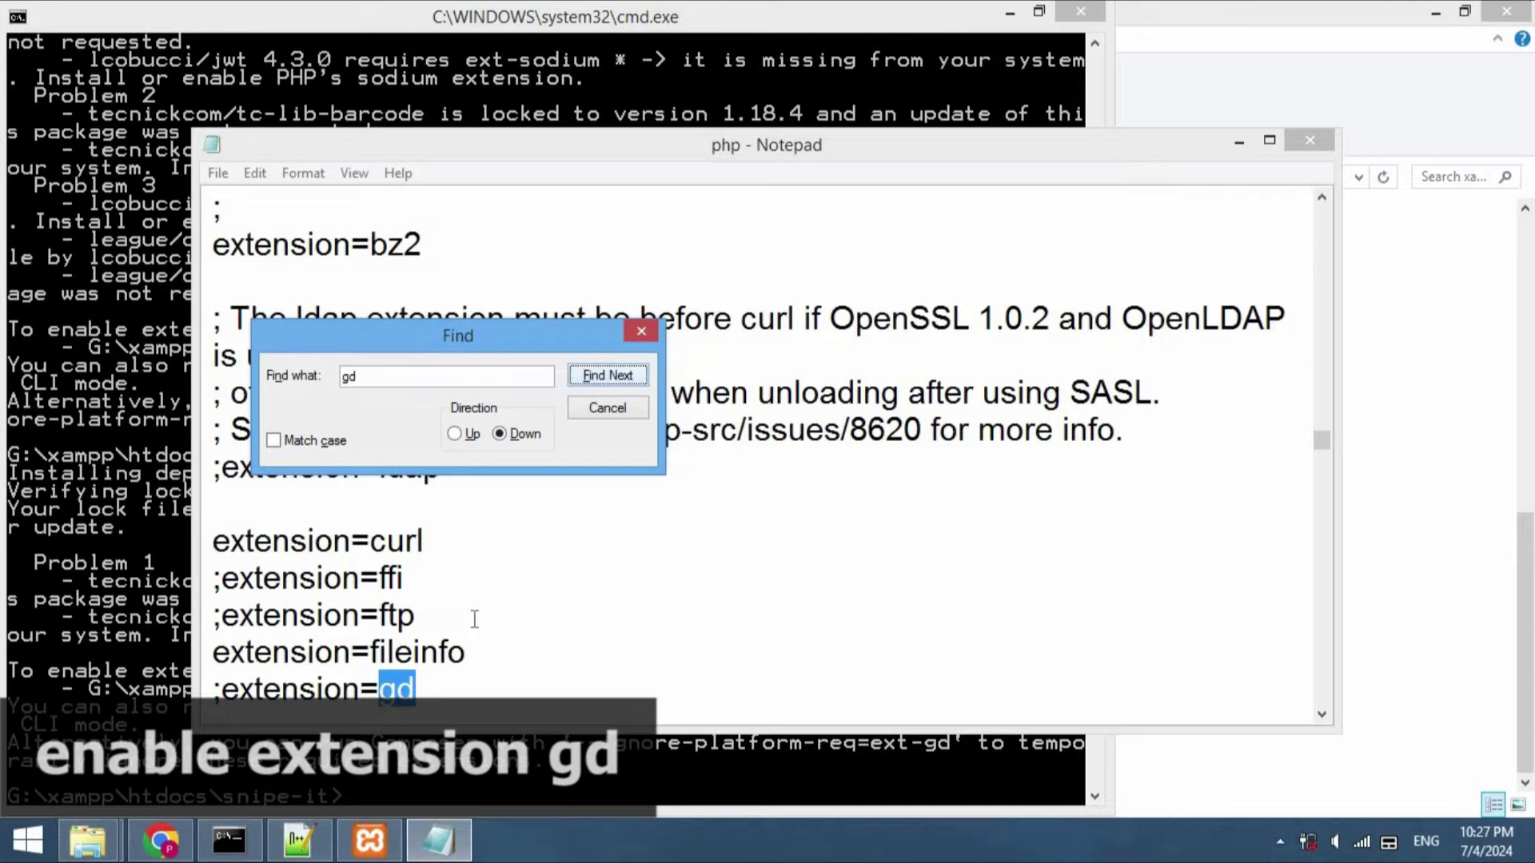
{"action": "left_click", "coordinate": [223, 688]}
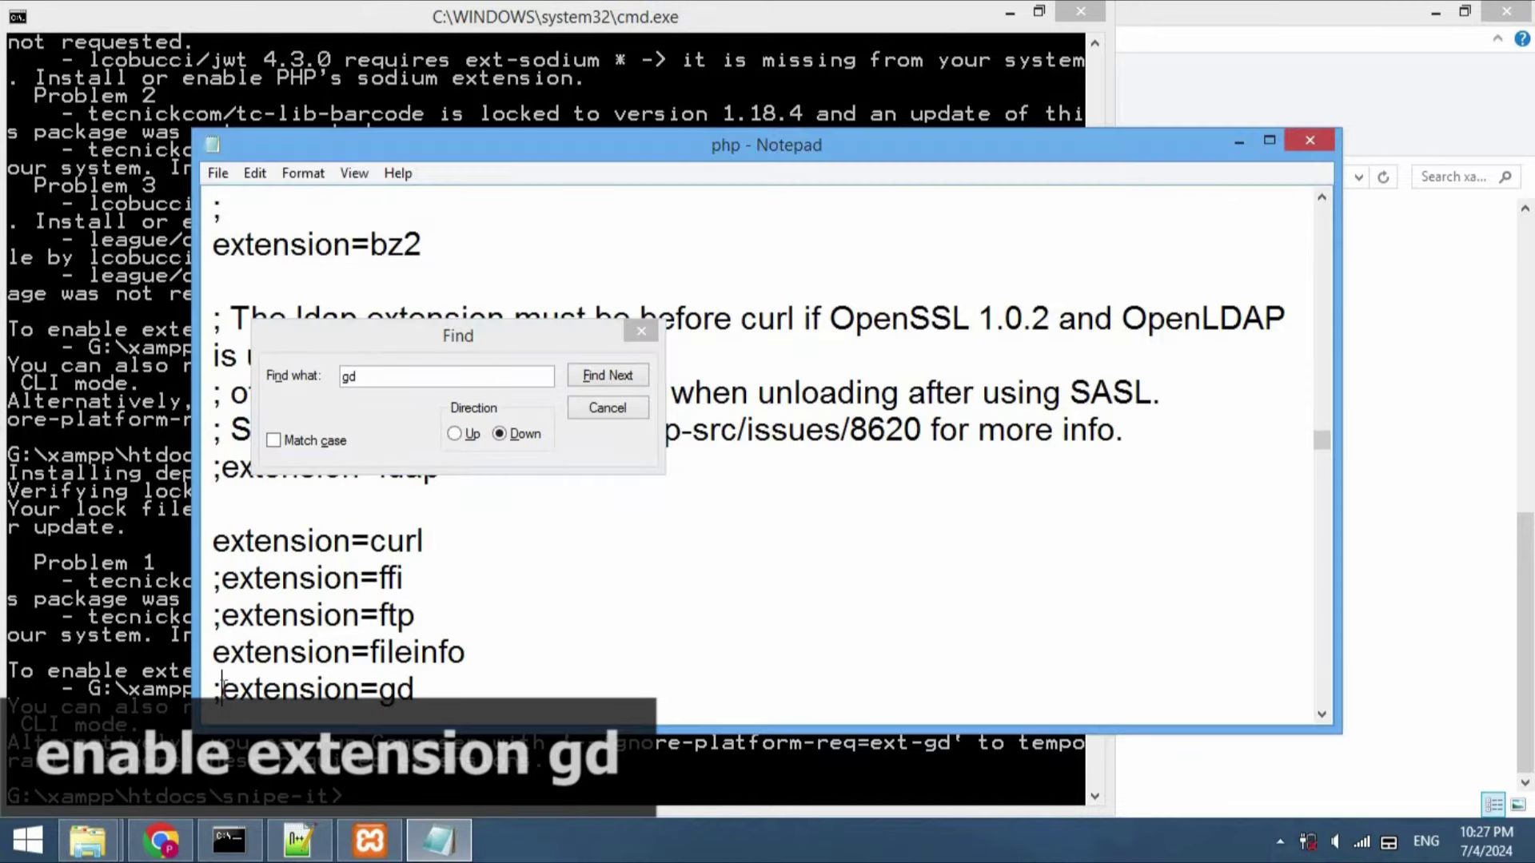
{"action": "key", "text": "BackSpace"}
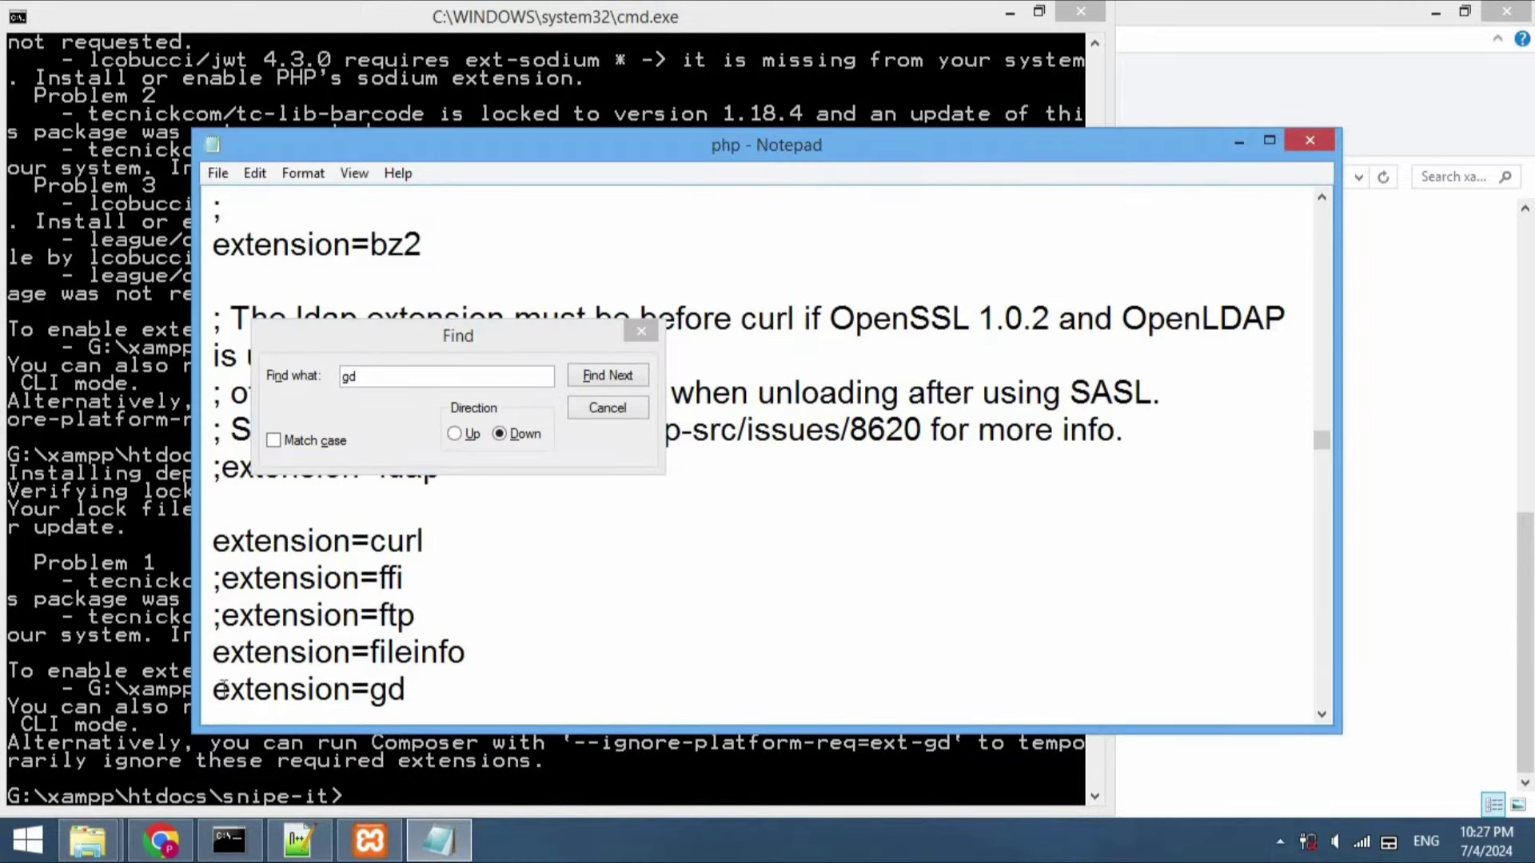
{"action": "key", "text": "Up"}
{"action": "key", "text": "Up"}
{"action": "key", "text": "Up"}
{"action": "key", "text": "Up"}
{"action": "key", "text": "Up"}
{"action": "key", "text": "Up"}
{"action": "key", "text": "Up"}
{"action": "key", "text": "Up"}
{"action": "key", "text": "Up"}
{"action": "key", "text": "Up"}
{"action": "key", "text": "Up"}
{"action": "key", "text": "Up"}
{"action": "left_click", "coordinate": [610, 409]}
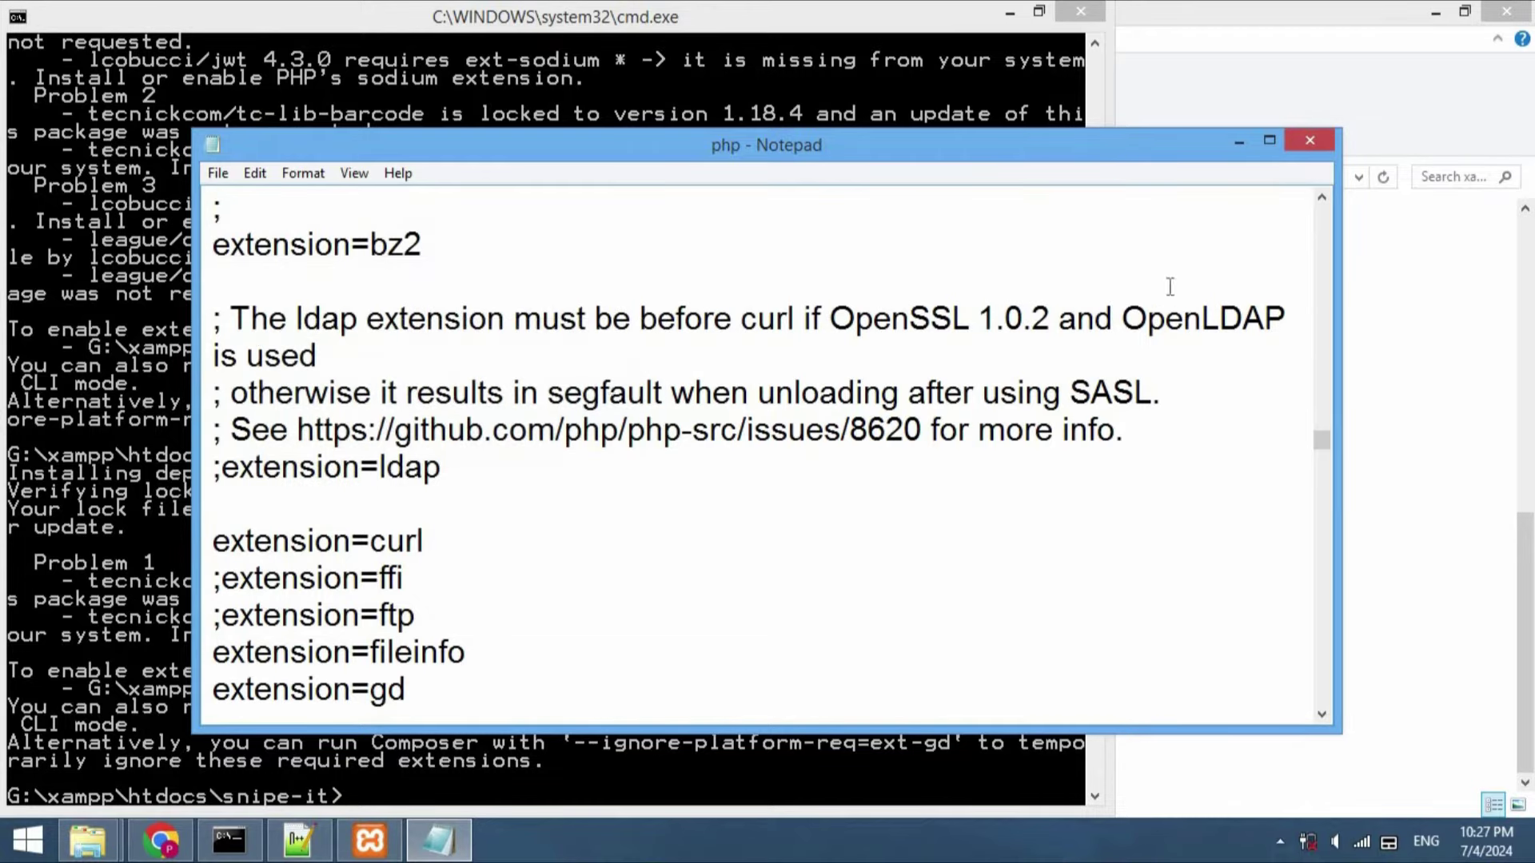
Restart Apache with gd enabled and rerun composer install until all 215 packages install
{"action": "left_click", "coordinate": [1296, 144]}
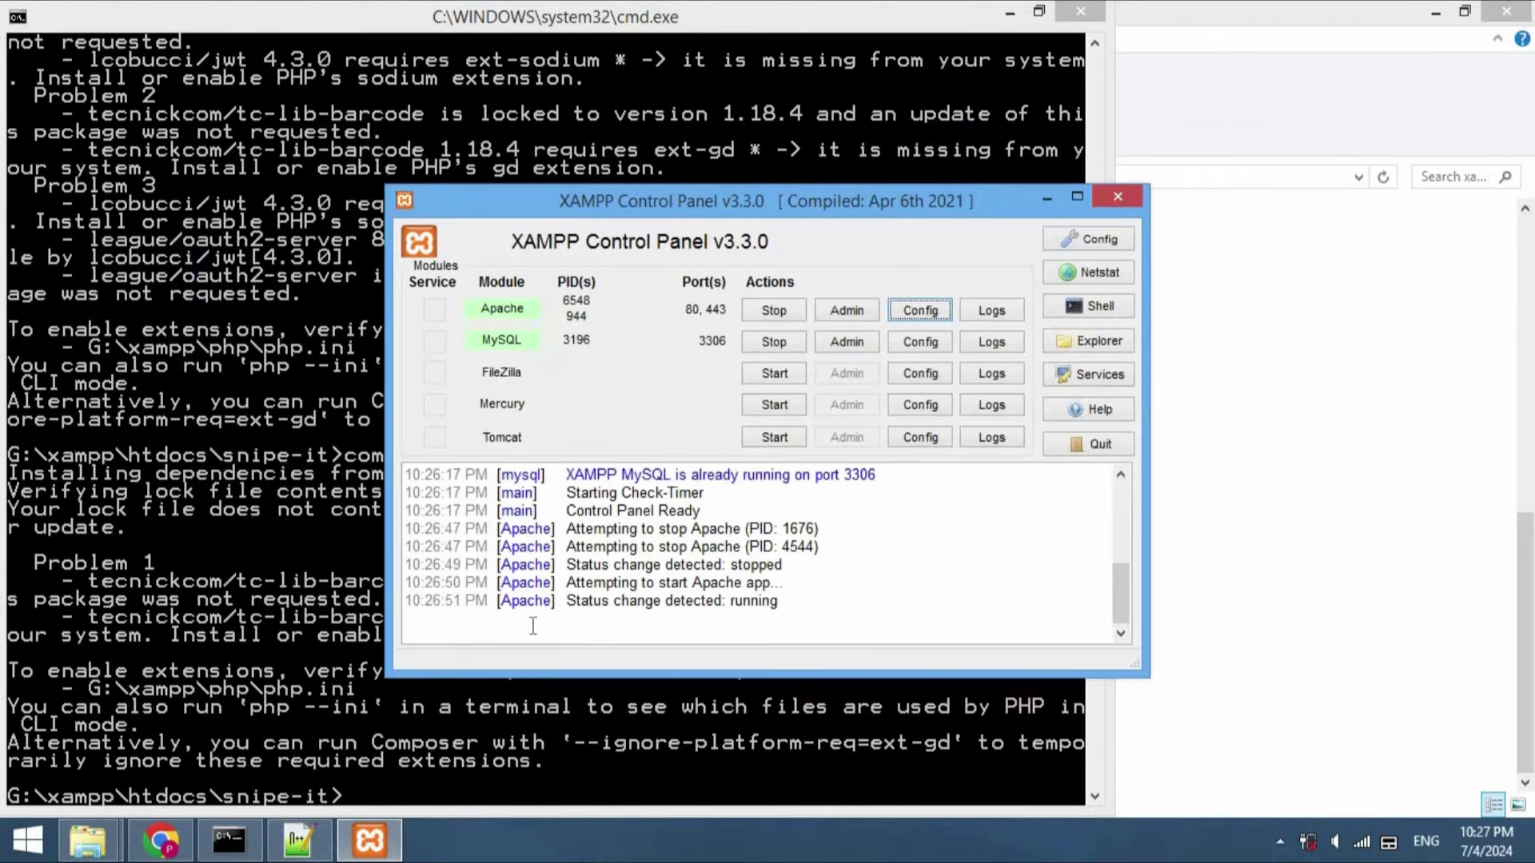
{"action": "left_click", "coordinate": [773, 311]}
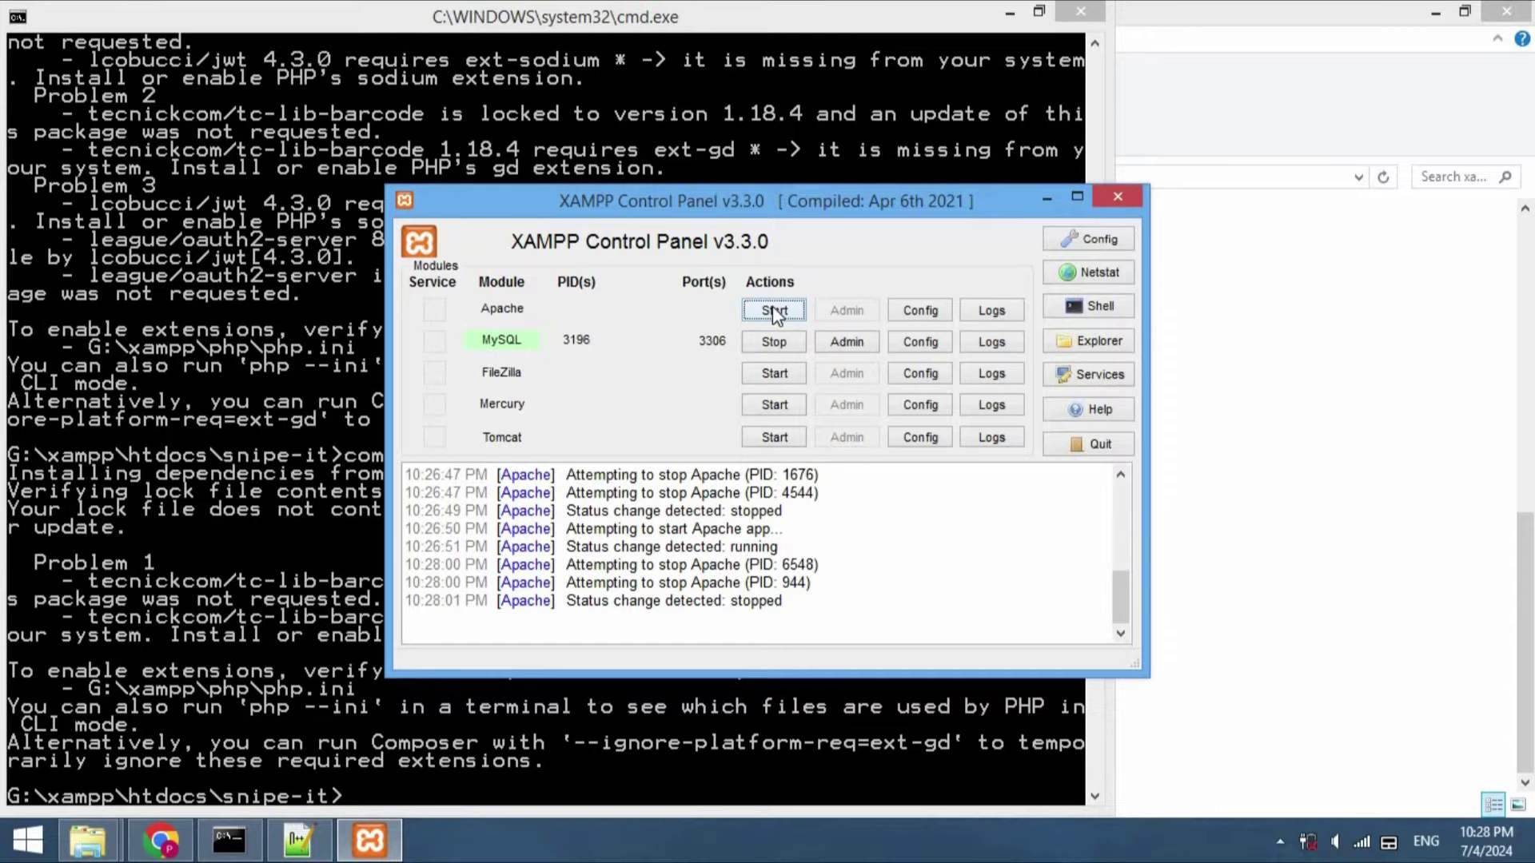
{"action": "left_click", "coordinate": [773, 311]}
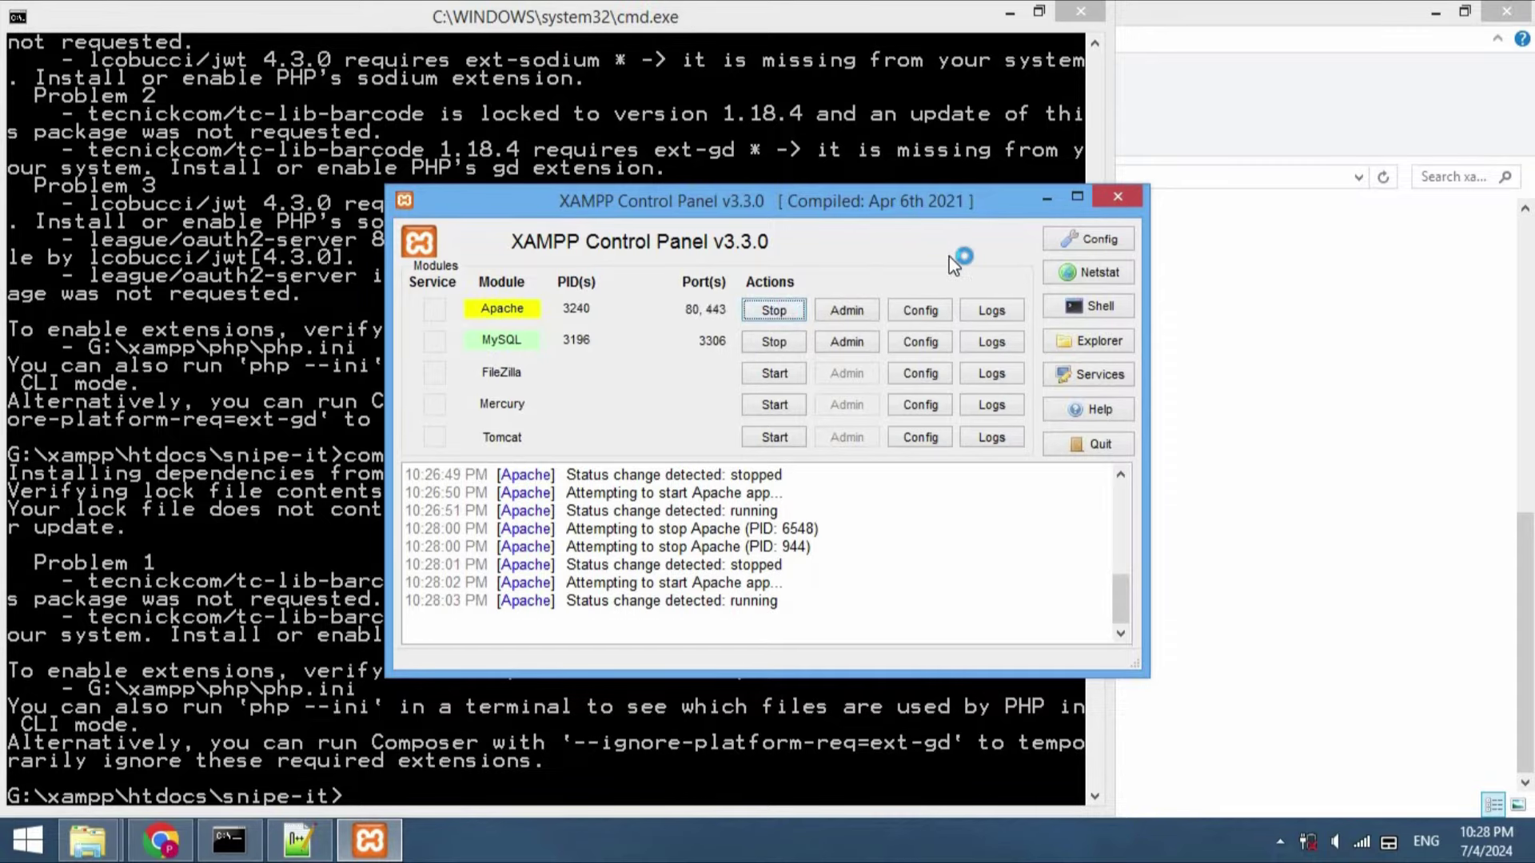
{"action": "left_click", "coordinate": [1052, 198]}
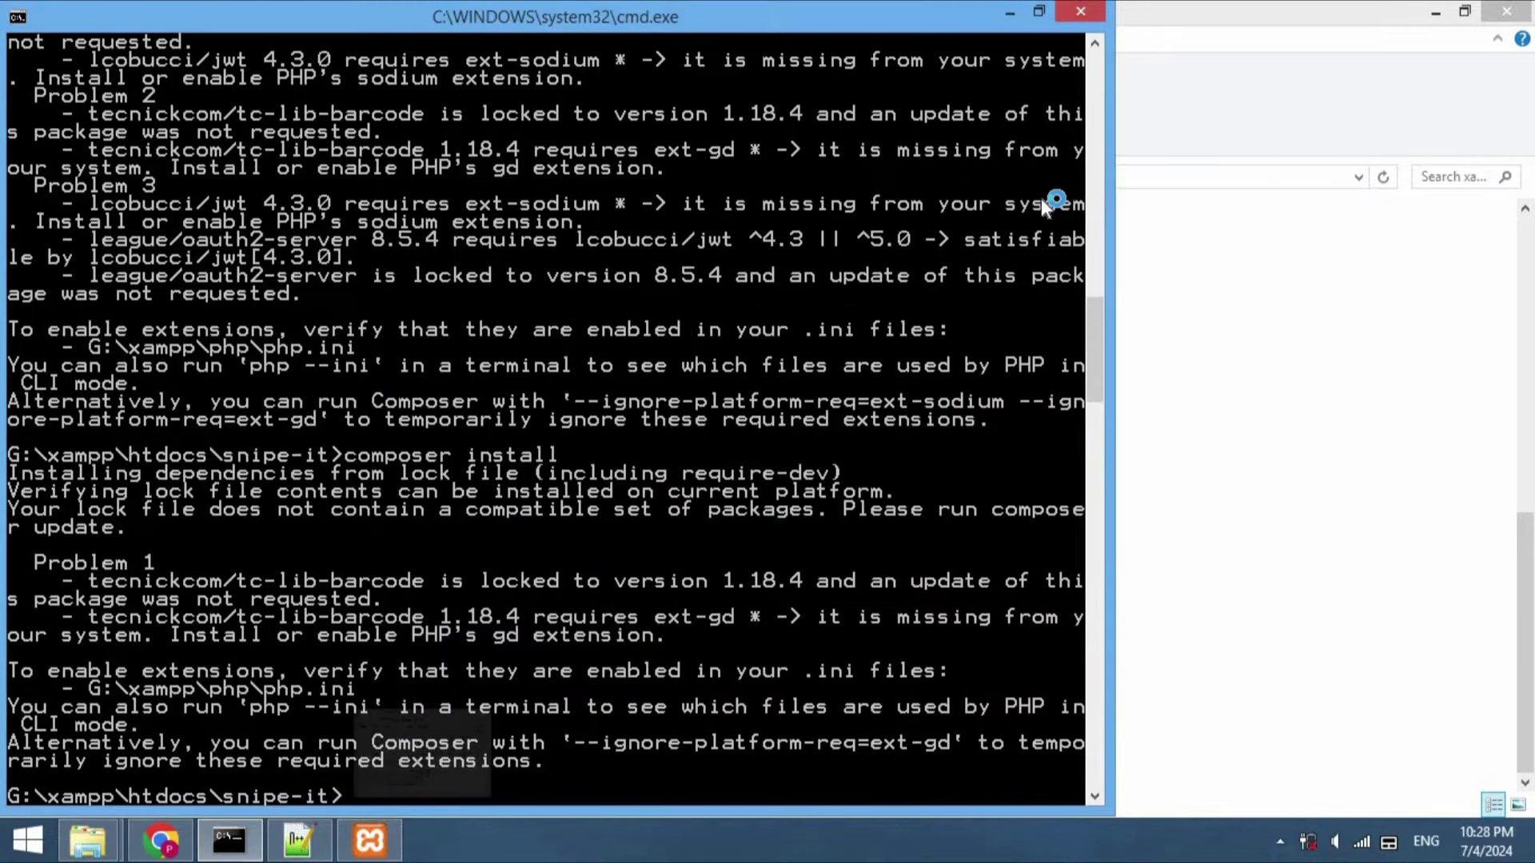
{"action": "type", "text": "com"}
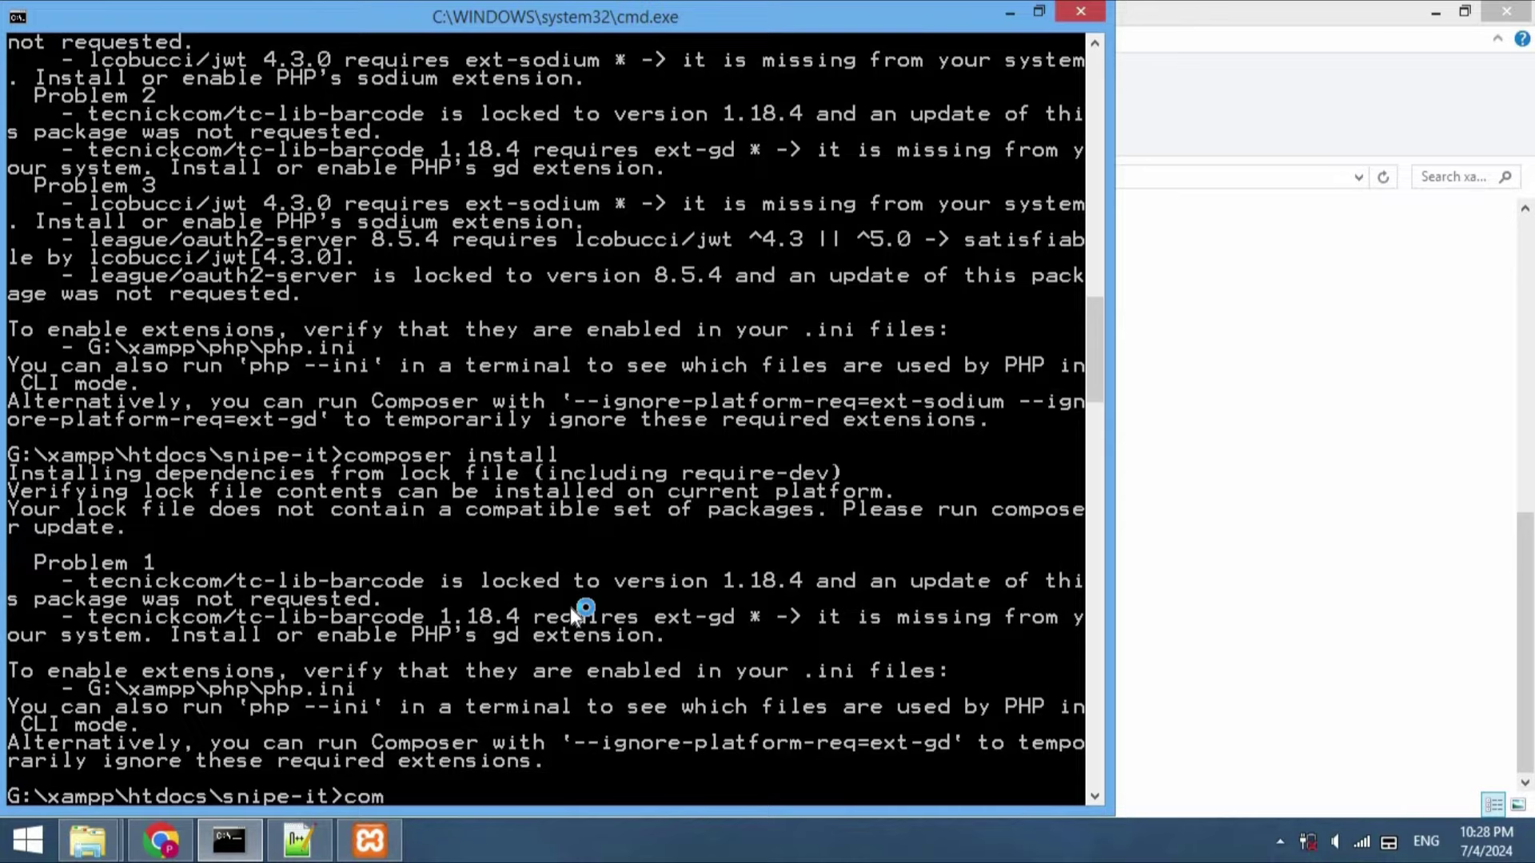
{"action": "type", "text": "poser install"}
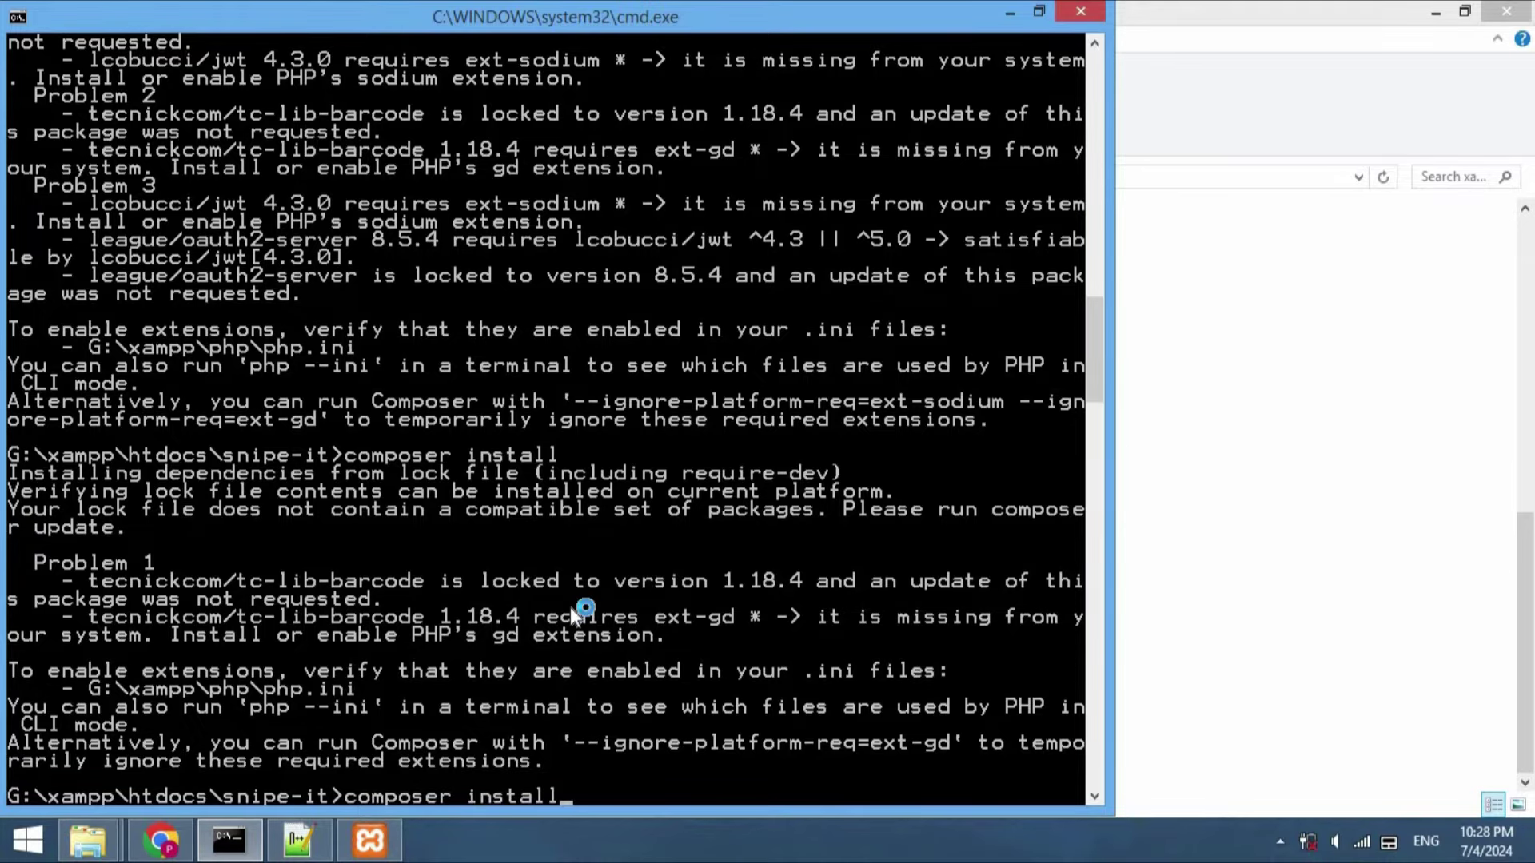
{"action": "key", "text": "Return"}
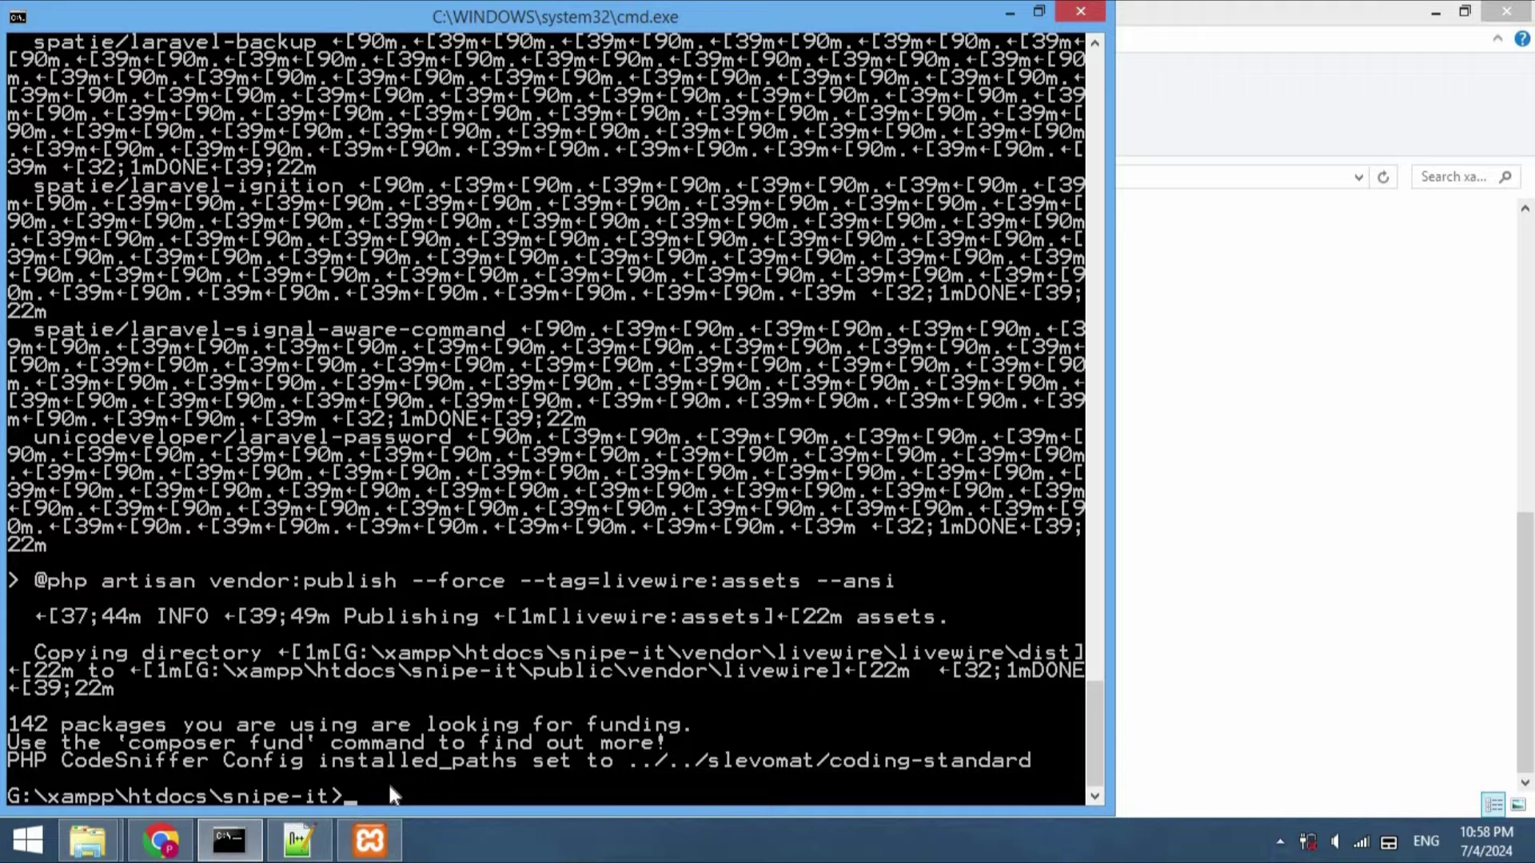
Inspect the placeholder APP_KEY value ChangeMe in the .env file
{"action": "left_click", "coordinate": [300, 841]}
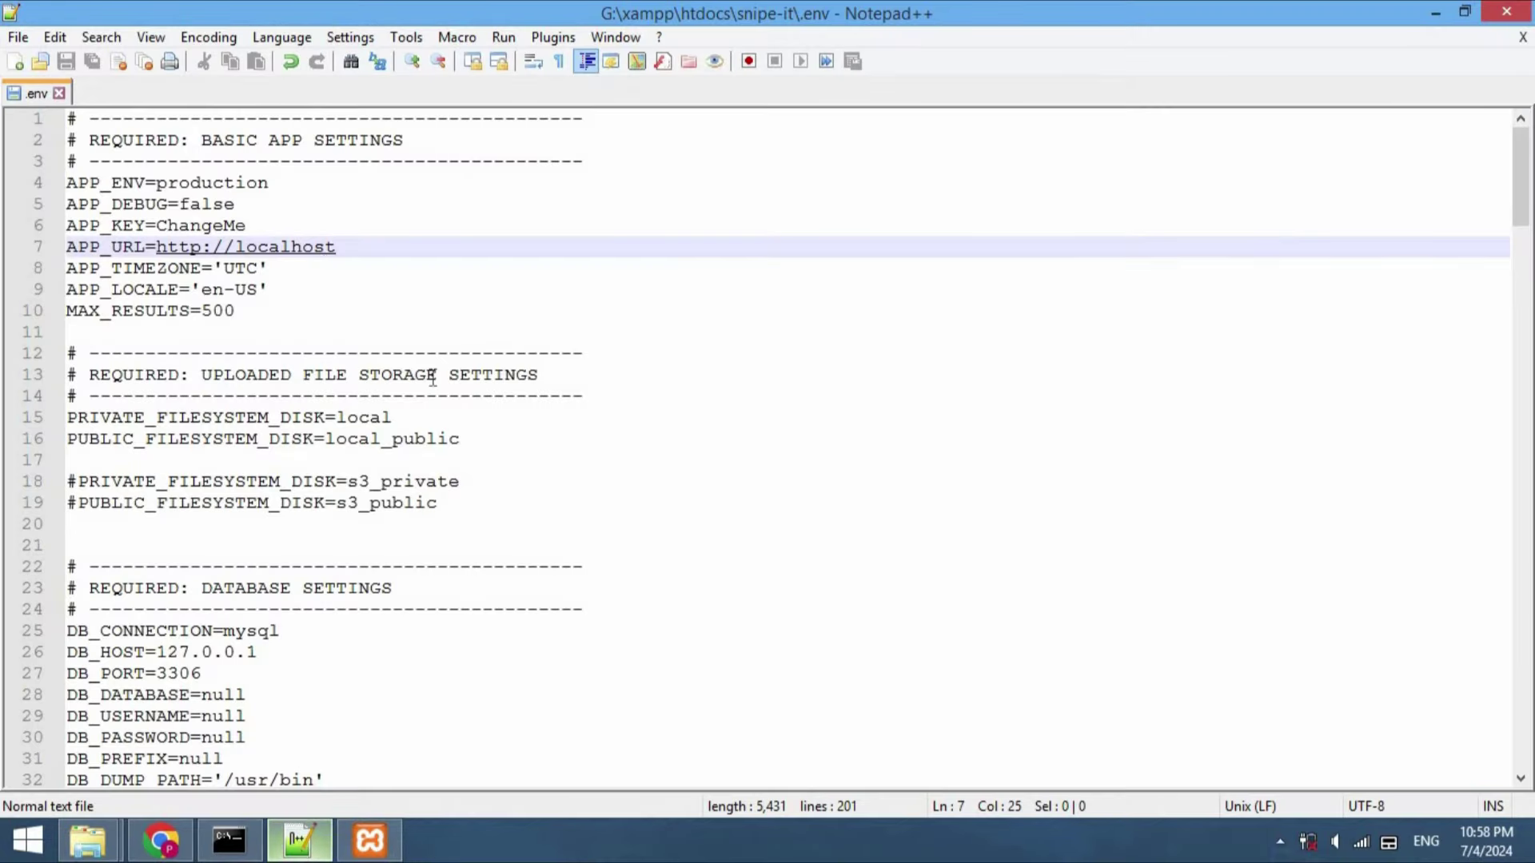
{"action": "left_click", "coordinate": [122, 227]}
{"action": "double_click", "coordinate": [122, 227]}
{"action": "double_click", "coordinate": [212, 224]}
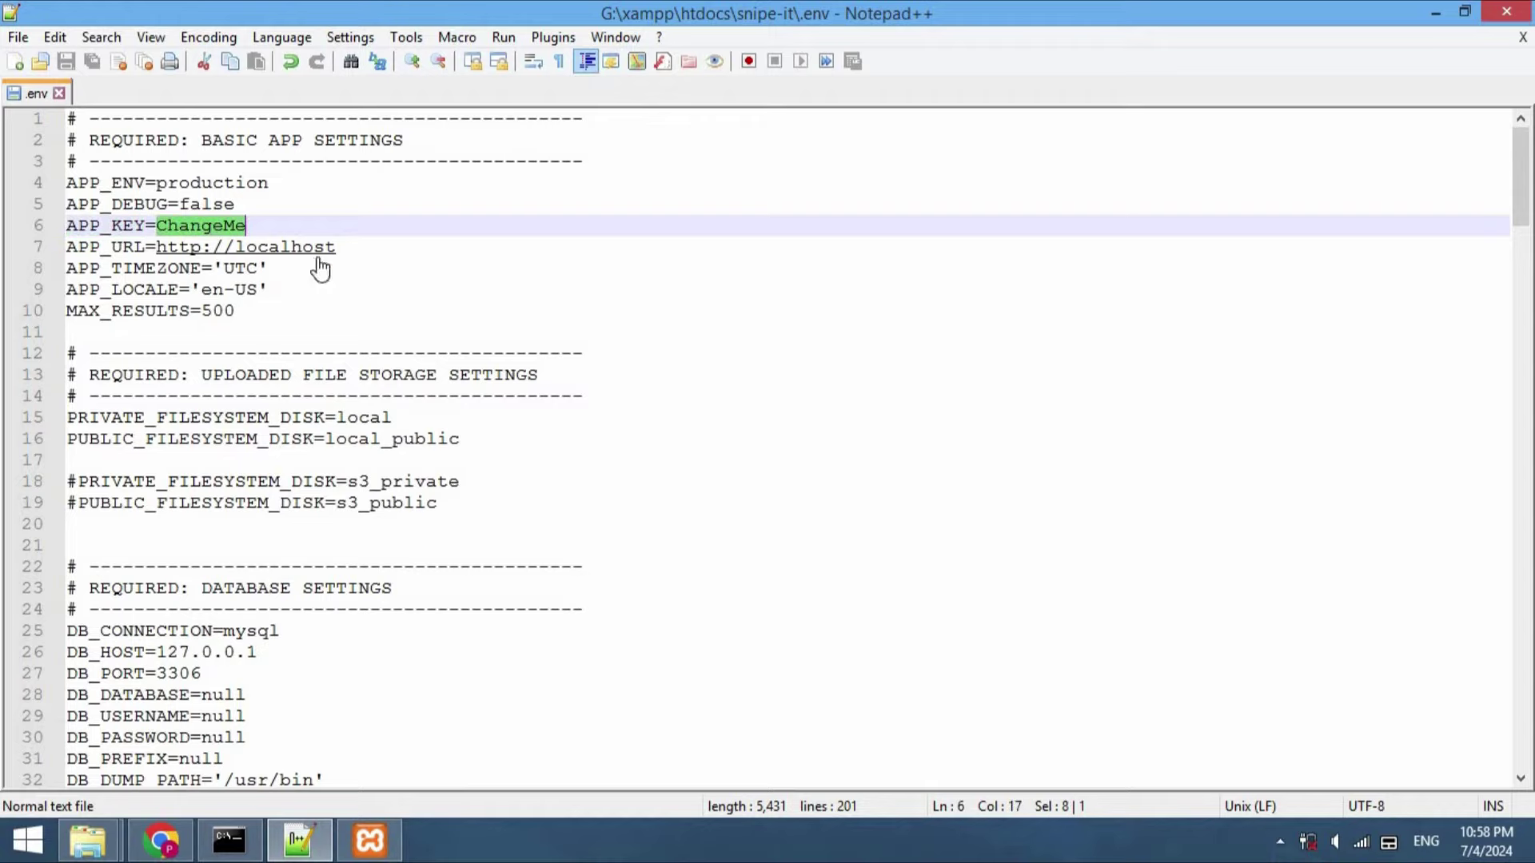
Attempt a php artisan key generate command, correcting typos before running it
{"action": "left_click", "coordinate": [234, 840]}
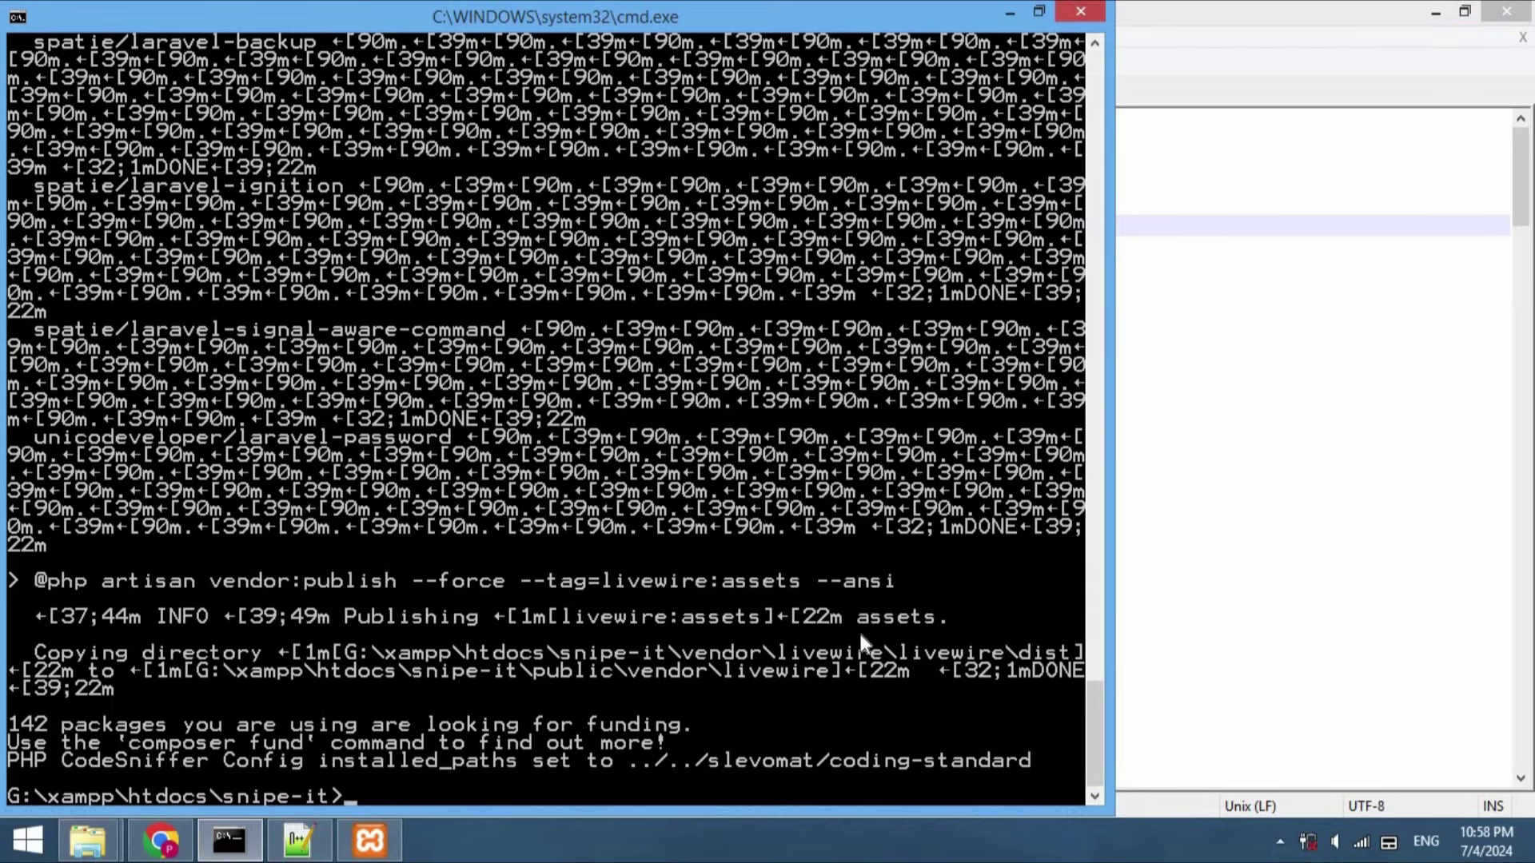
{"action": "type", "text": "php artisan"}
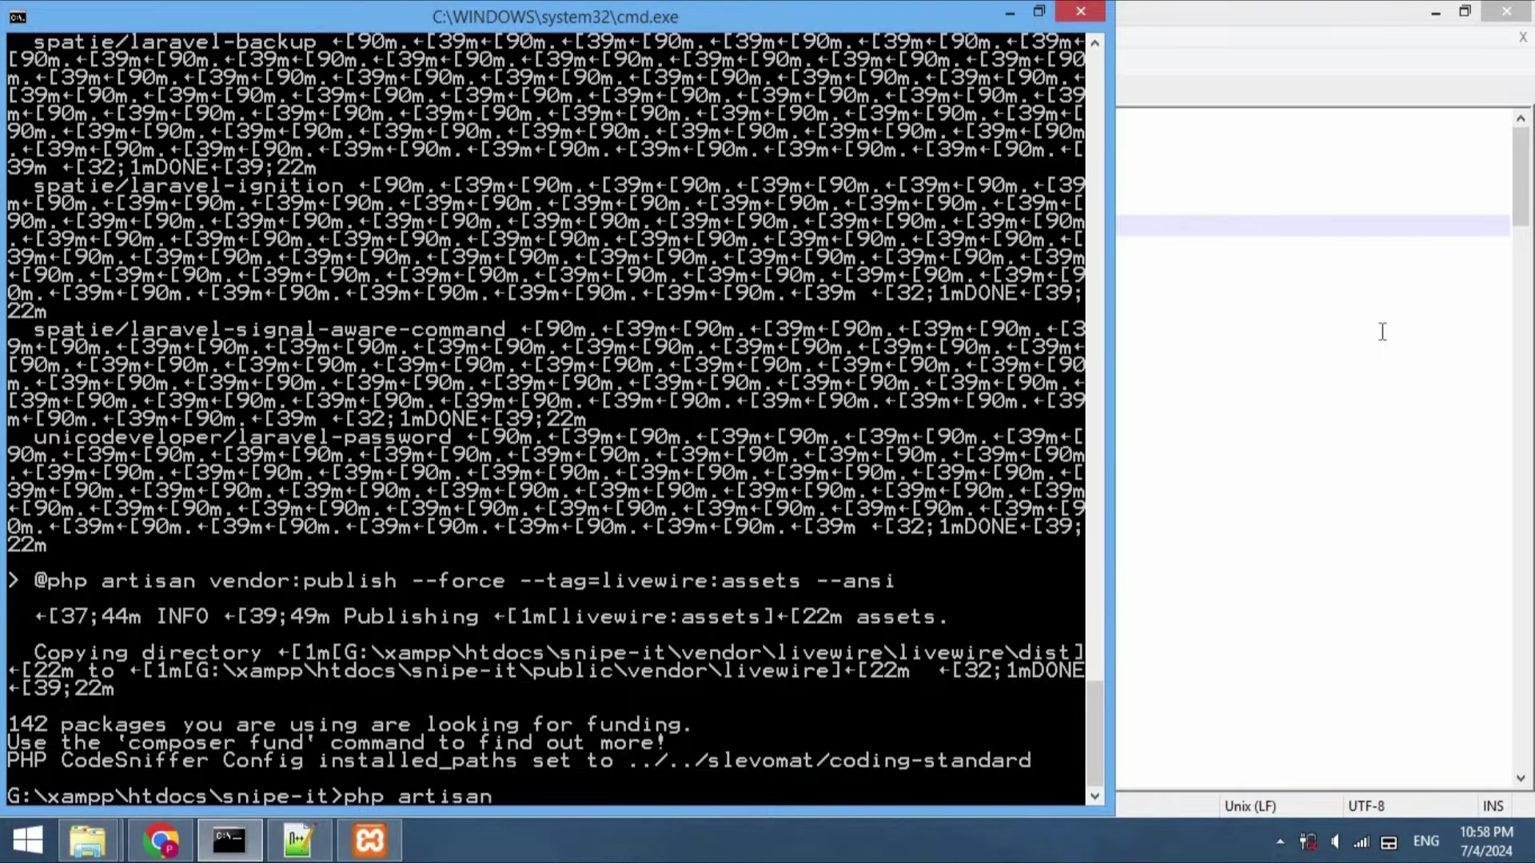
{"action": "type", "text": " key genea"}
{"action": "key", "text": "BackSpace"}
{"action": "type", "text": "rate"}
{"action": "key", "text": "Left"}
{"action": "key", "text": "Left"}
{"action": "key", "text": "Left"}
{"action": "key", "text": "Left"}
{"action": "key", "text": "Left"}
{"action": "key", "text": "Left"}
{"action": "key", "text": "Left"}
{"action": "key", "text": "Left"}
{"action": "key", "text": "Left"}
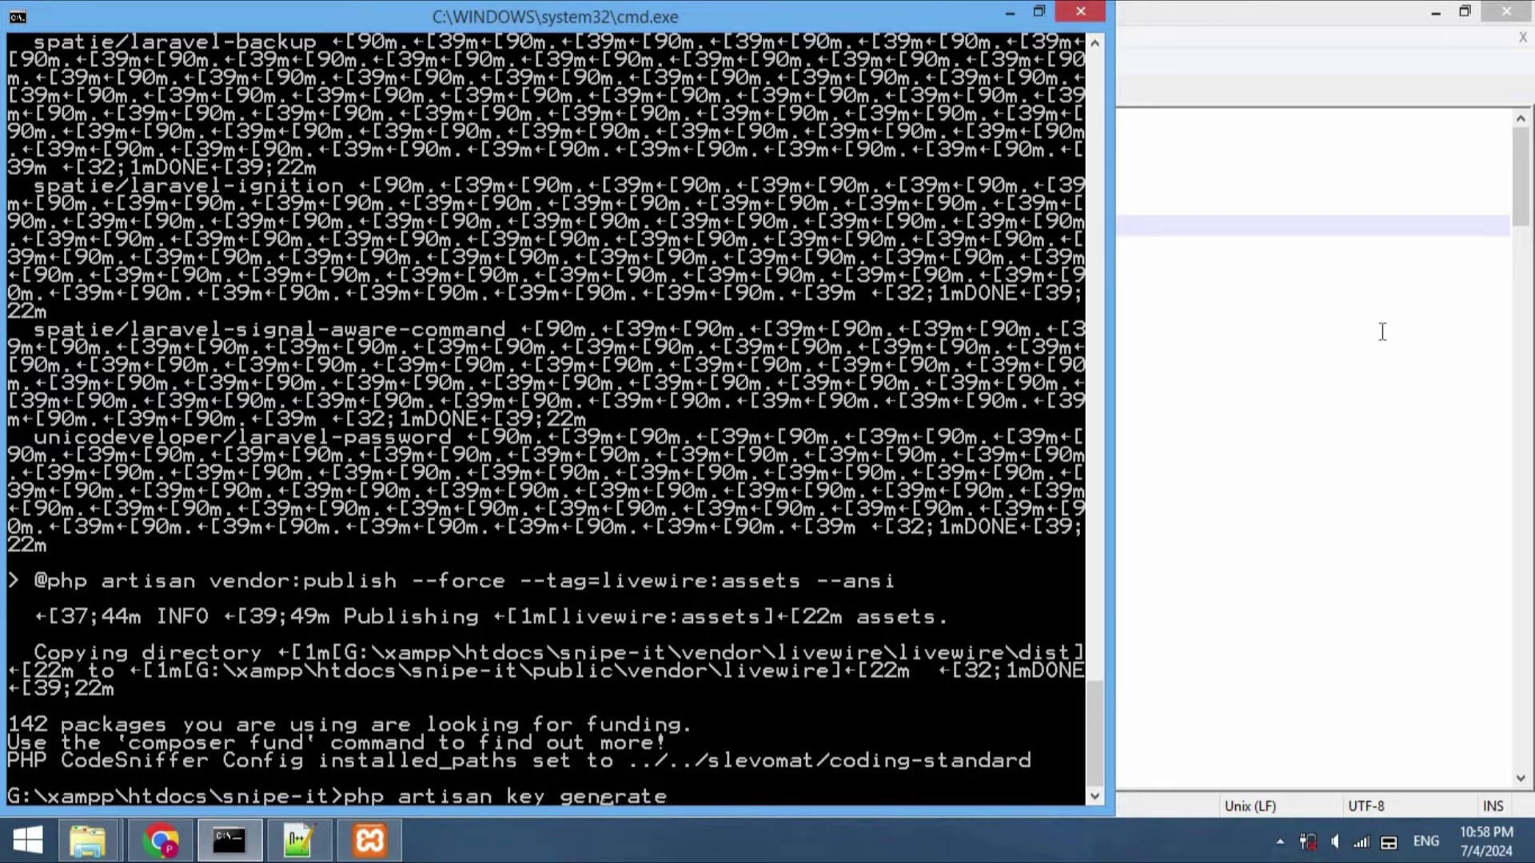
{"action": "type", "text": ":"}
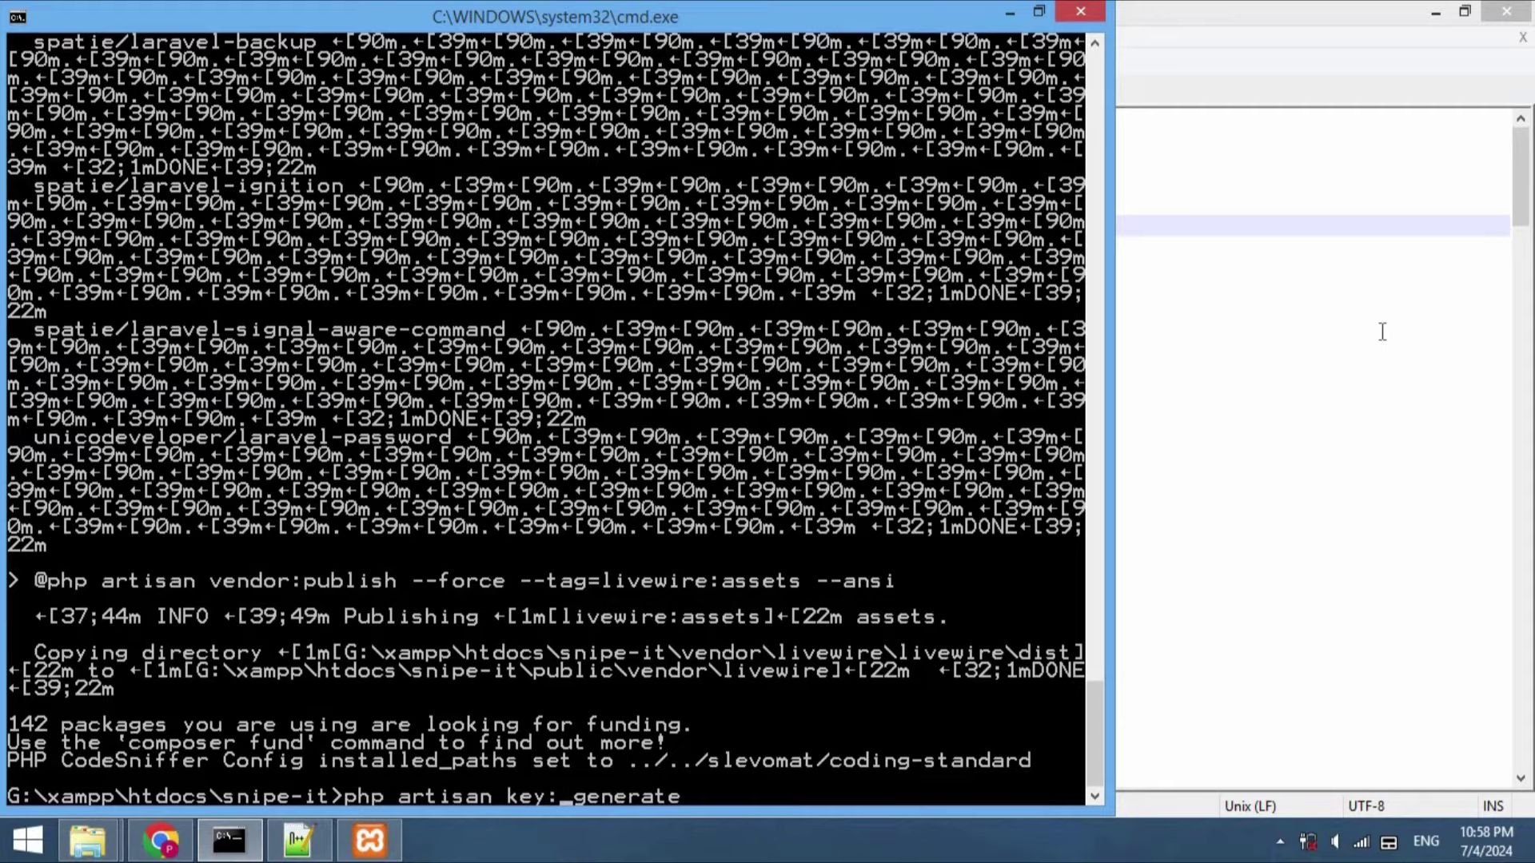
{"action": "key", "text": "End"}
{"action": "key", "text": "Return"}
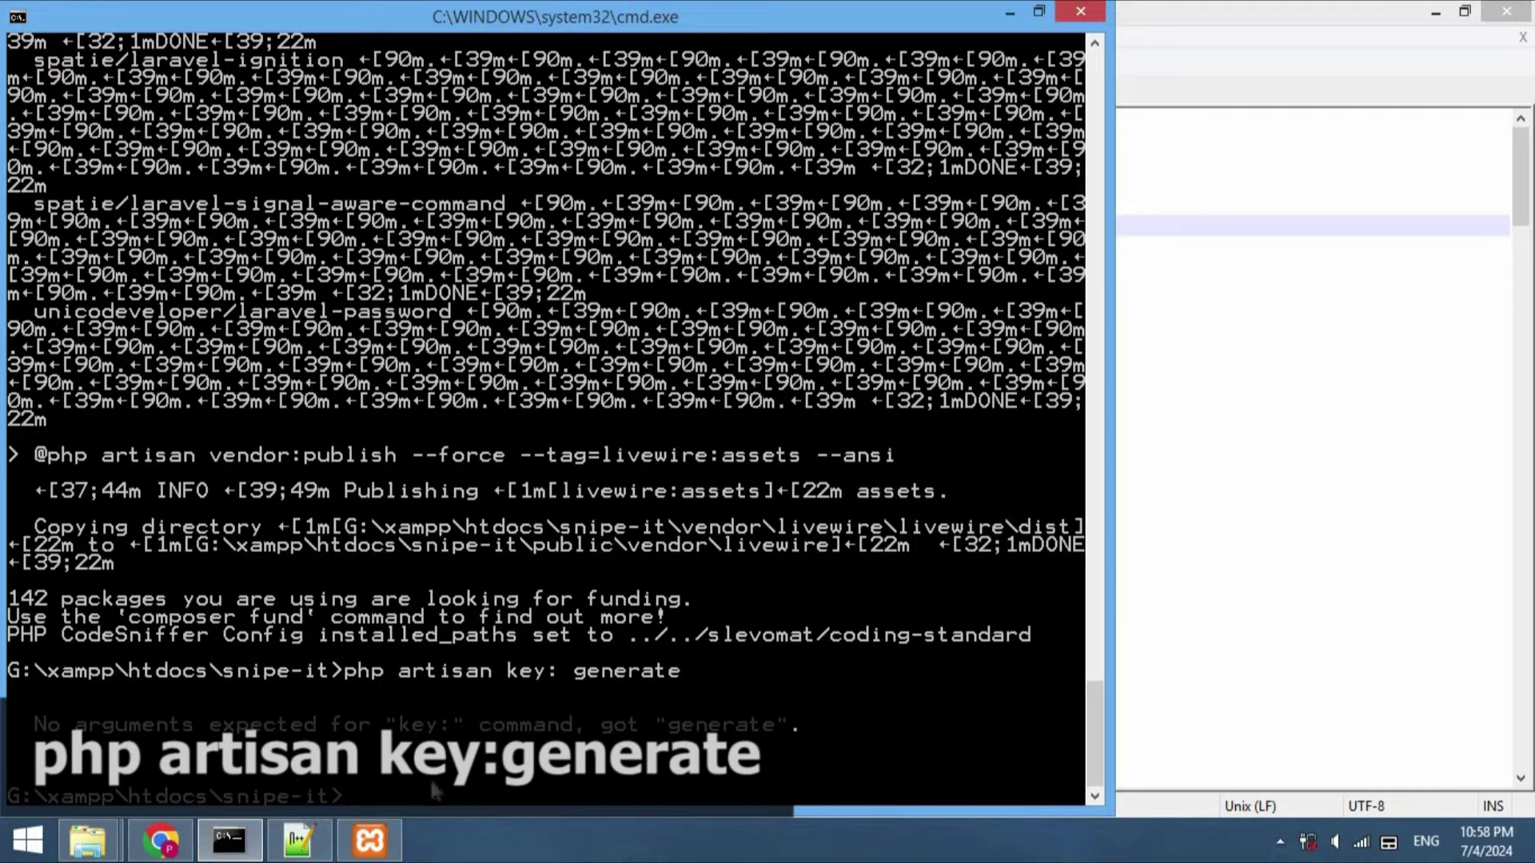
Run php artisan key:generate and confirm yes at the production prompt
{"action": "type", "text": "php"}
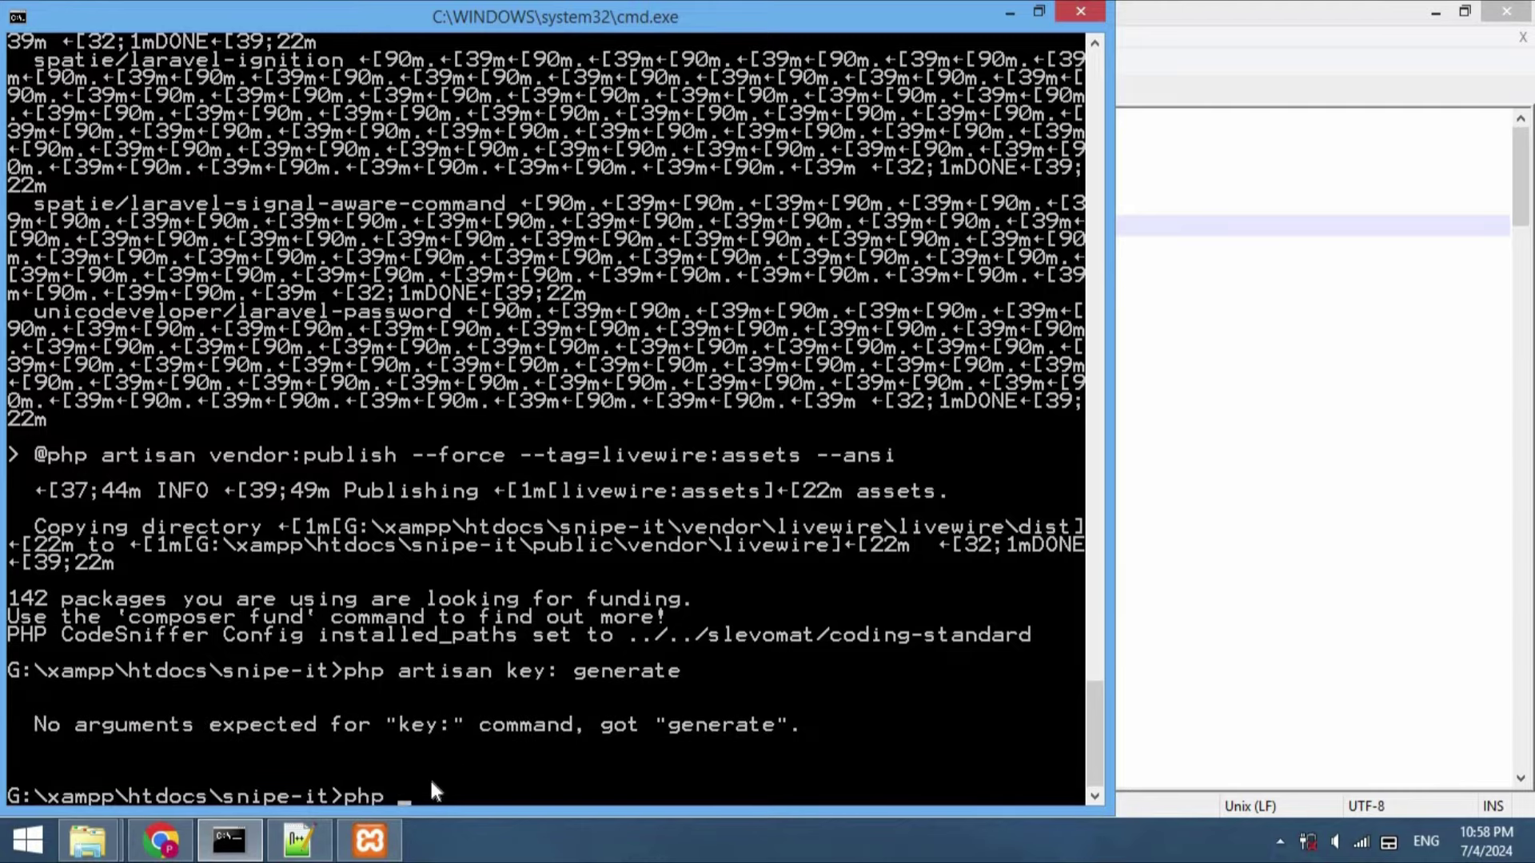
{"action": "type", "text": " artisan key:gen"}
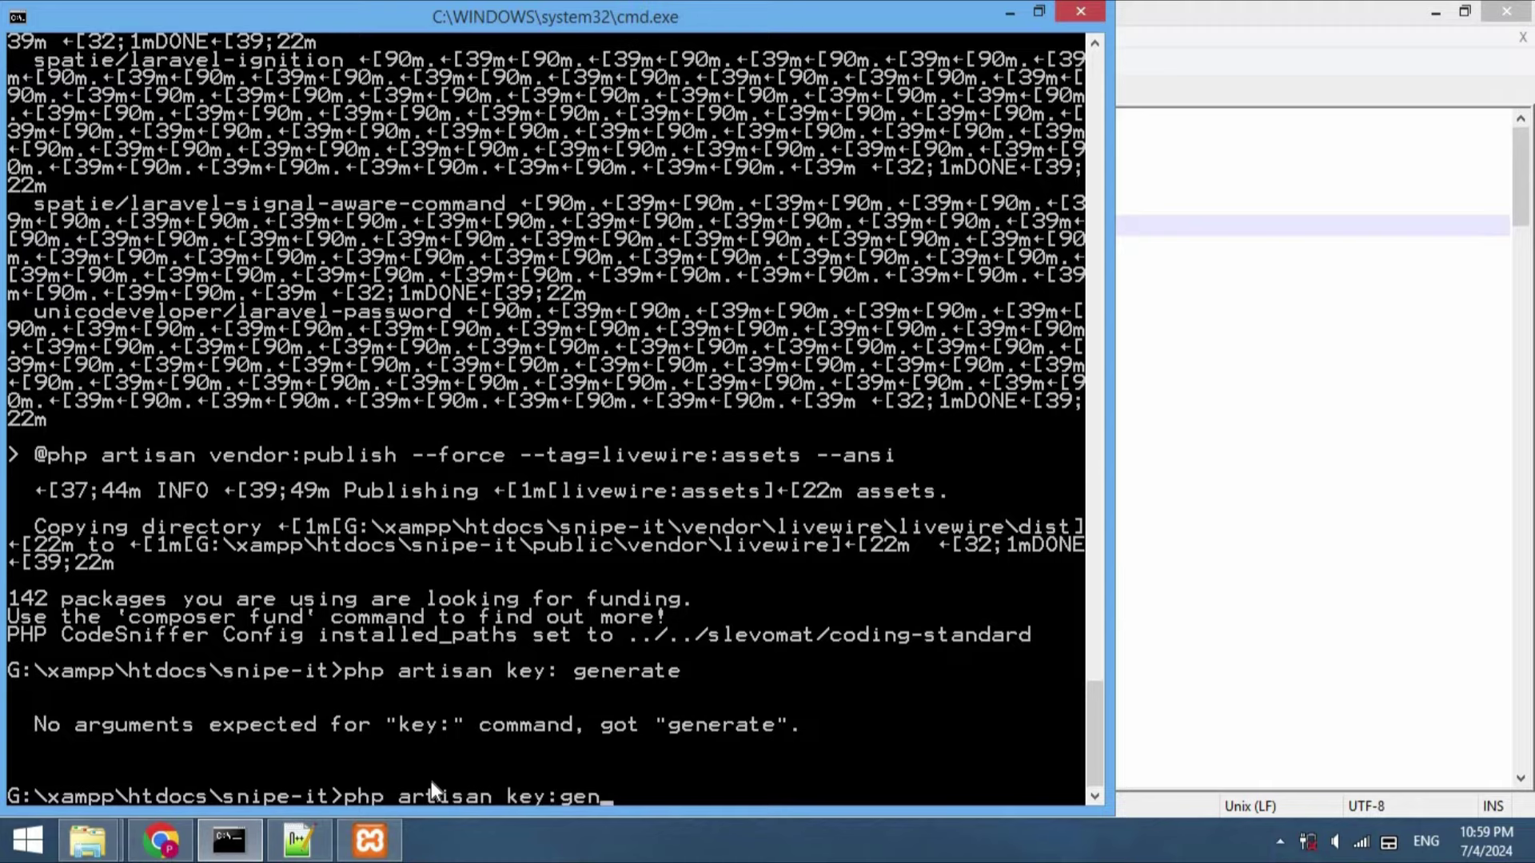
{"action": "type", "text": "erate"}
{"action": "key", "text": "Return"}
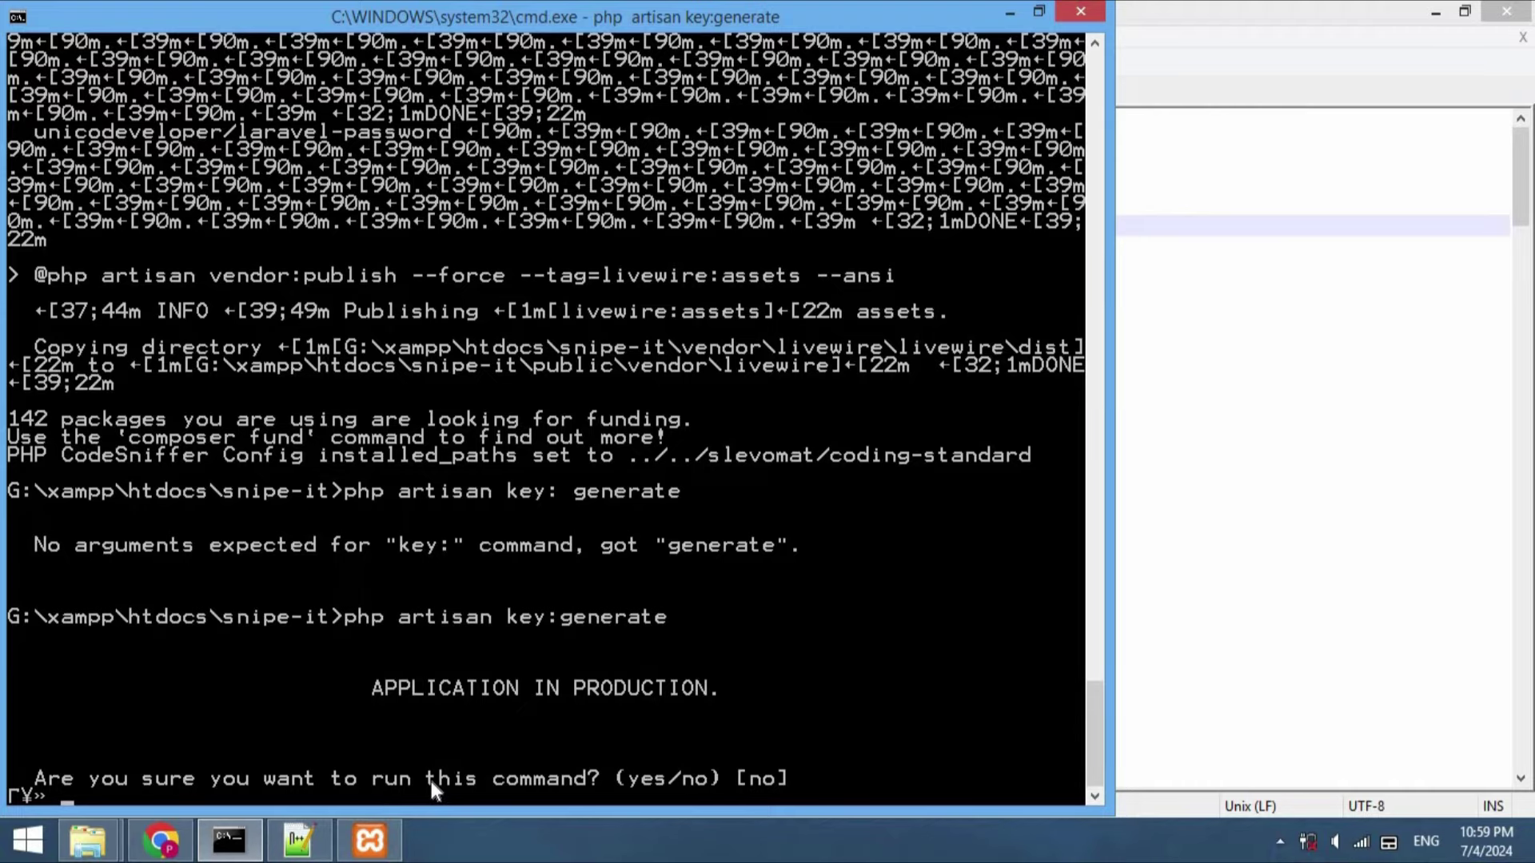
{"action": "type", "text": "yes"}
{"action": "key", "text": "Return"}
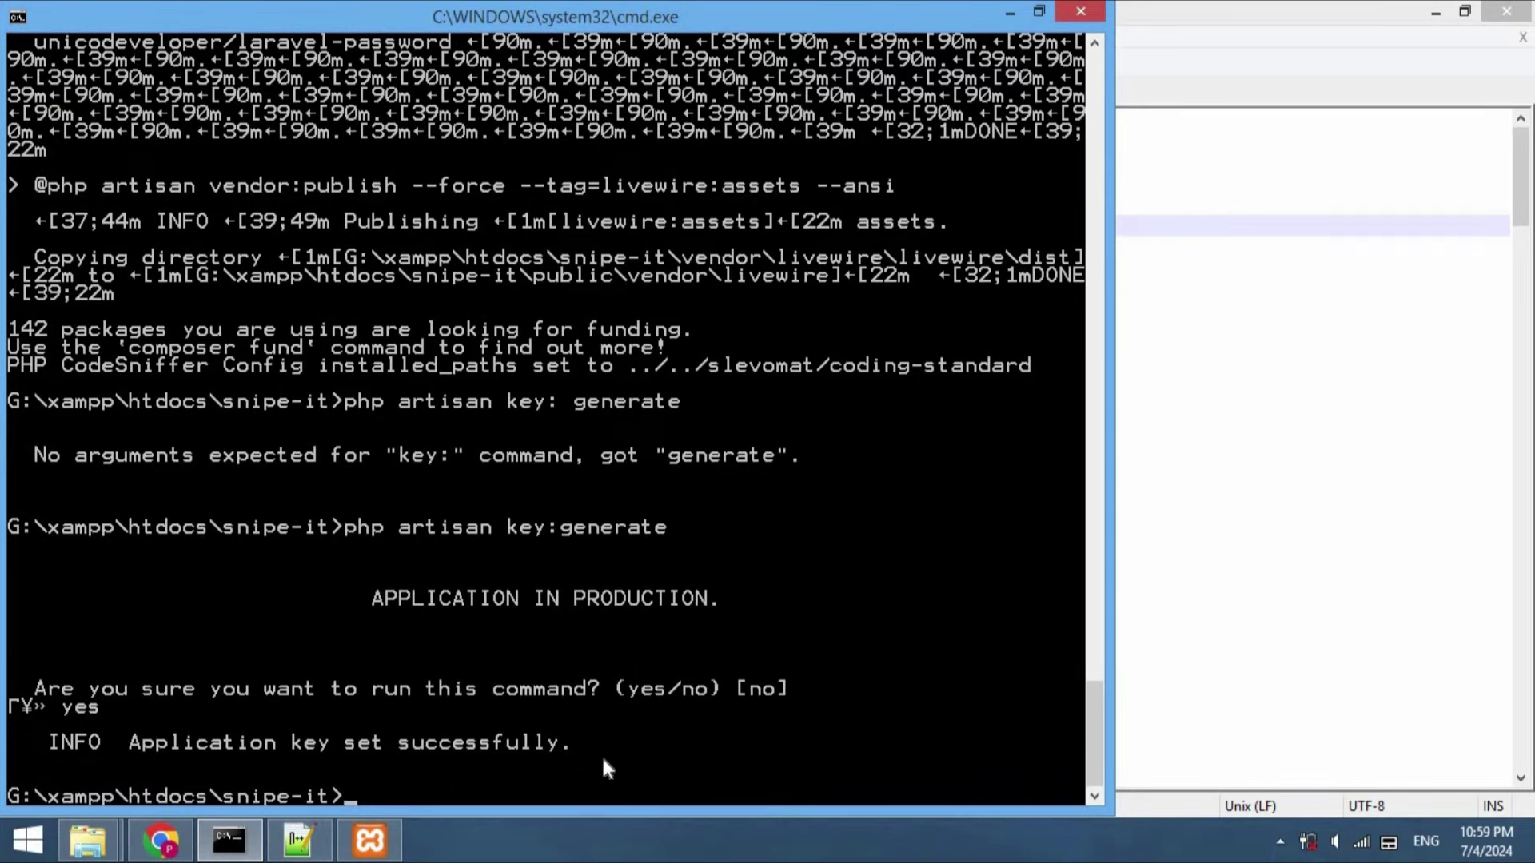
Reload .env in Notepad++ to pick up the newly generated base64 APP_KEY
{"action": "left_click", "coordinate": [298, 839]}
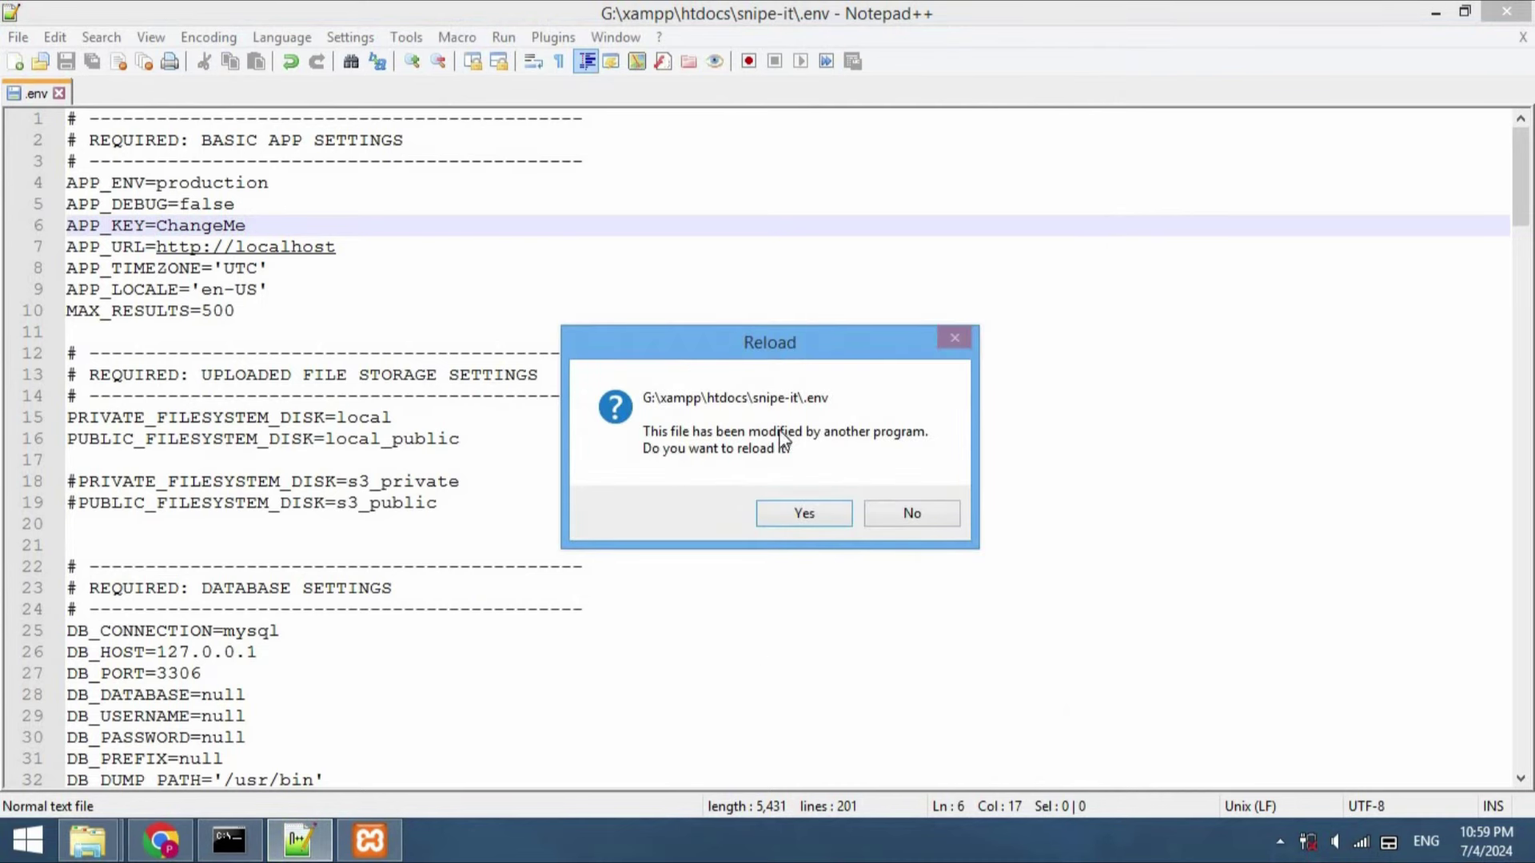
{"action": "left_click", "coordinate": [801, 514]}
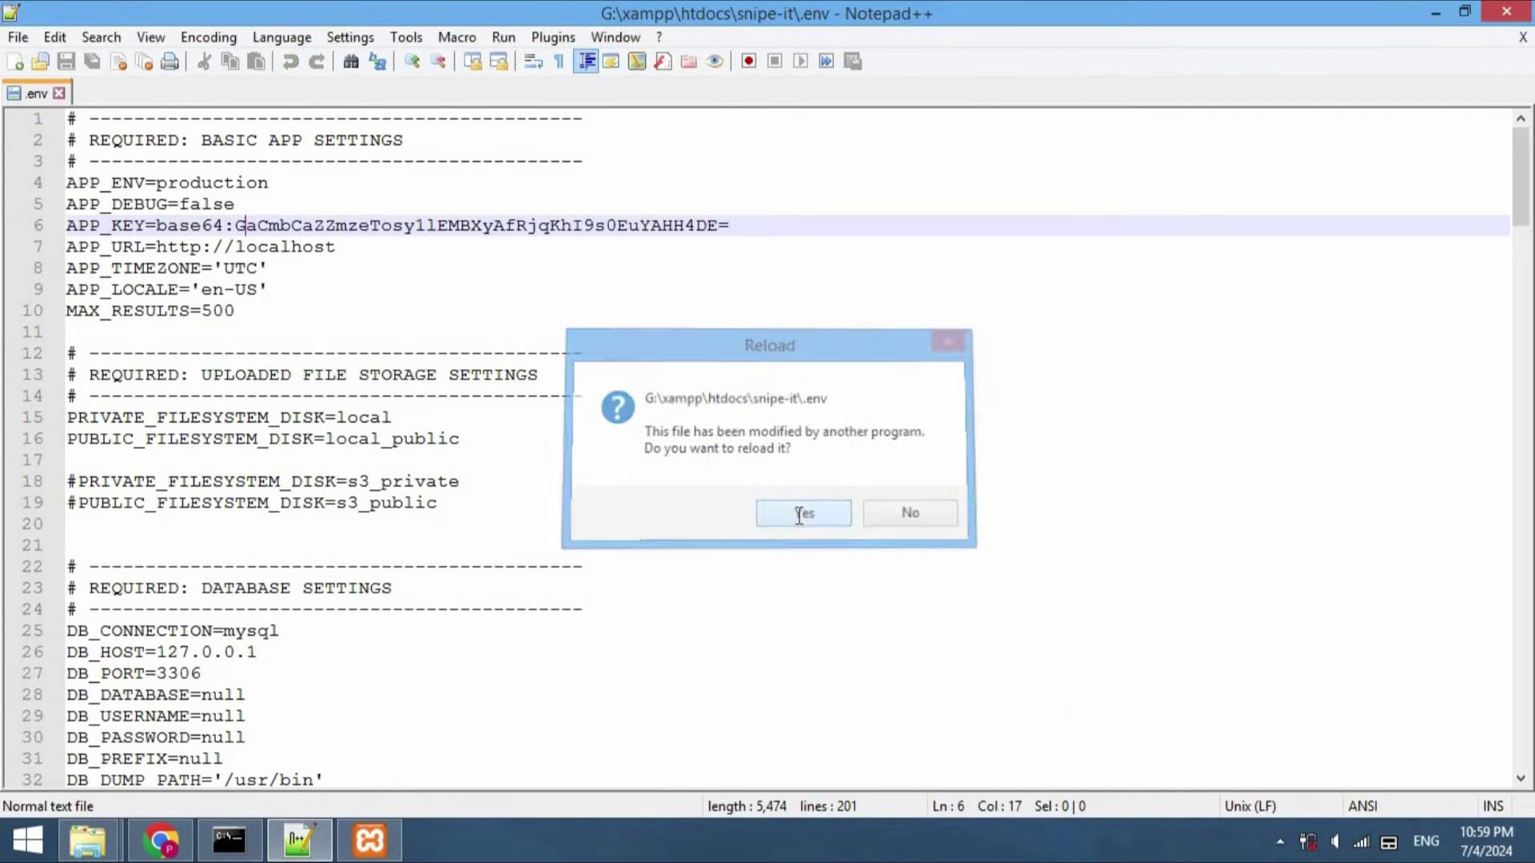
{"action": "left_click", "coordinate": [159, 225]}
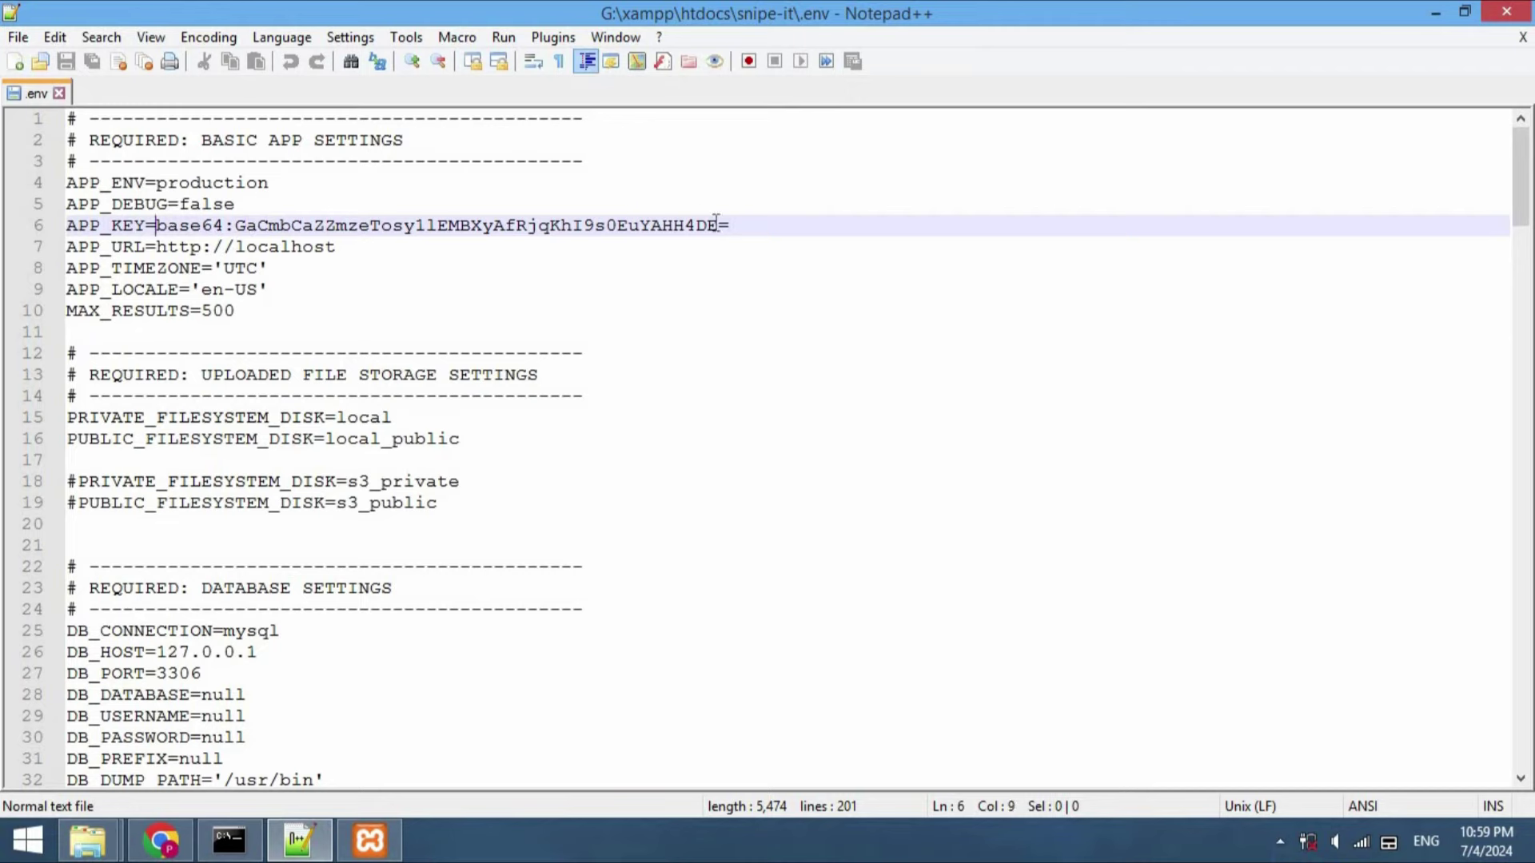
{"action": "left_click", "coordinate": [742, 226], "text": "shift"}
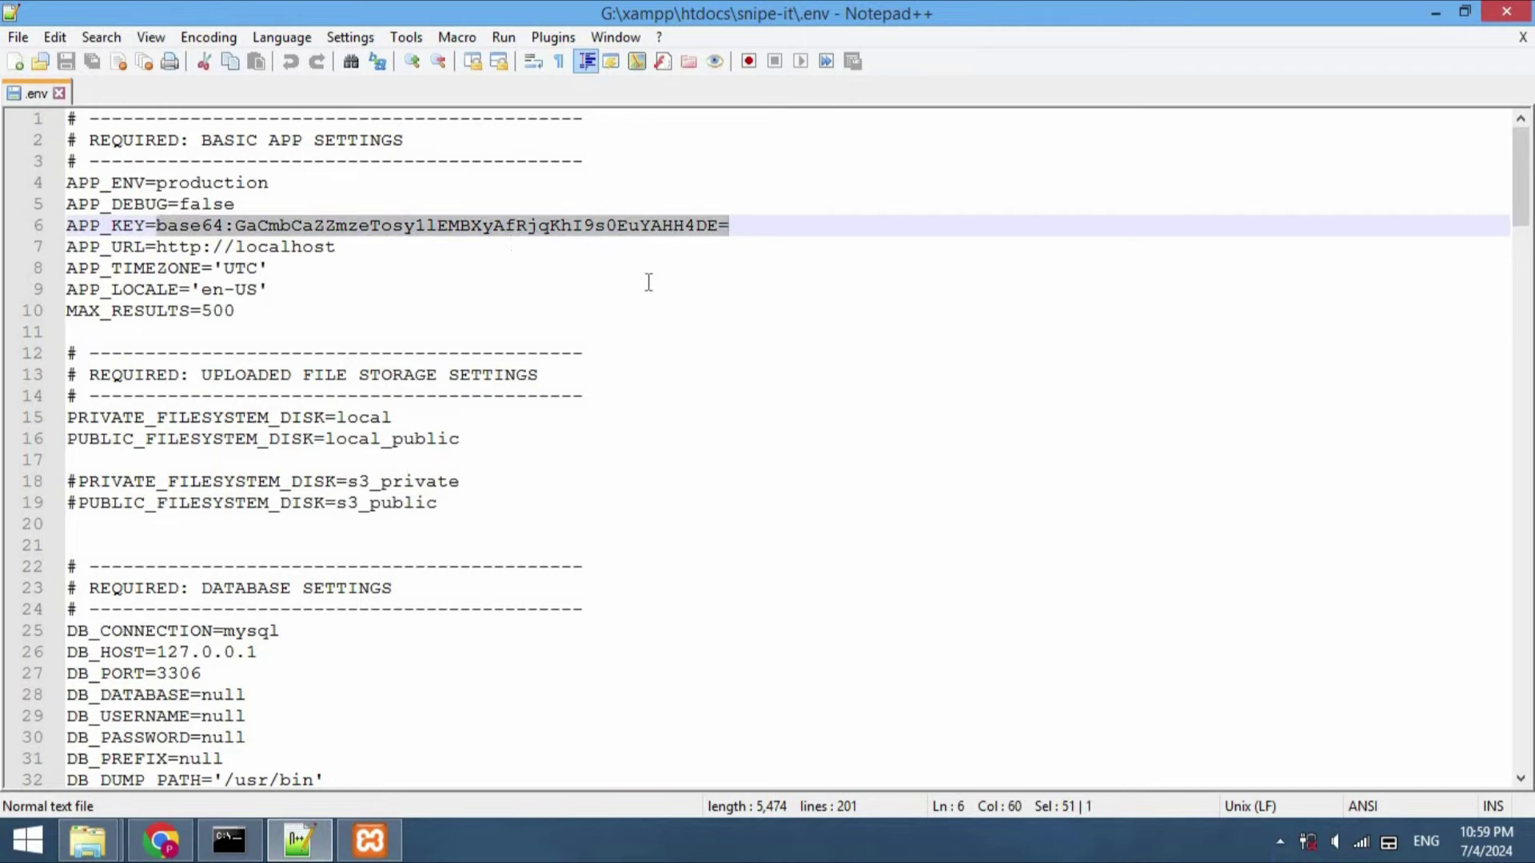
{"action": "left_click", "coordinate": [710, 355]}
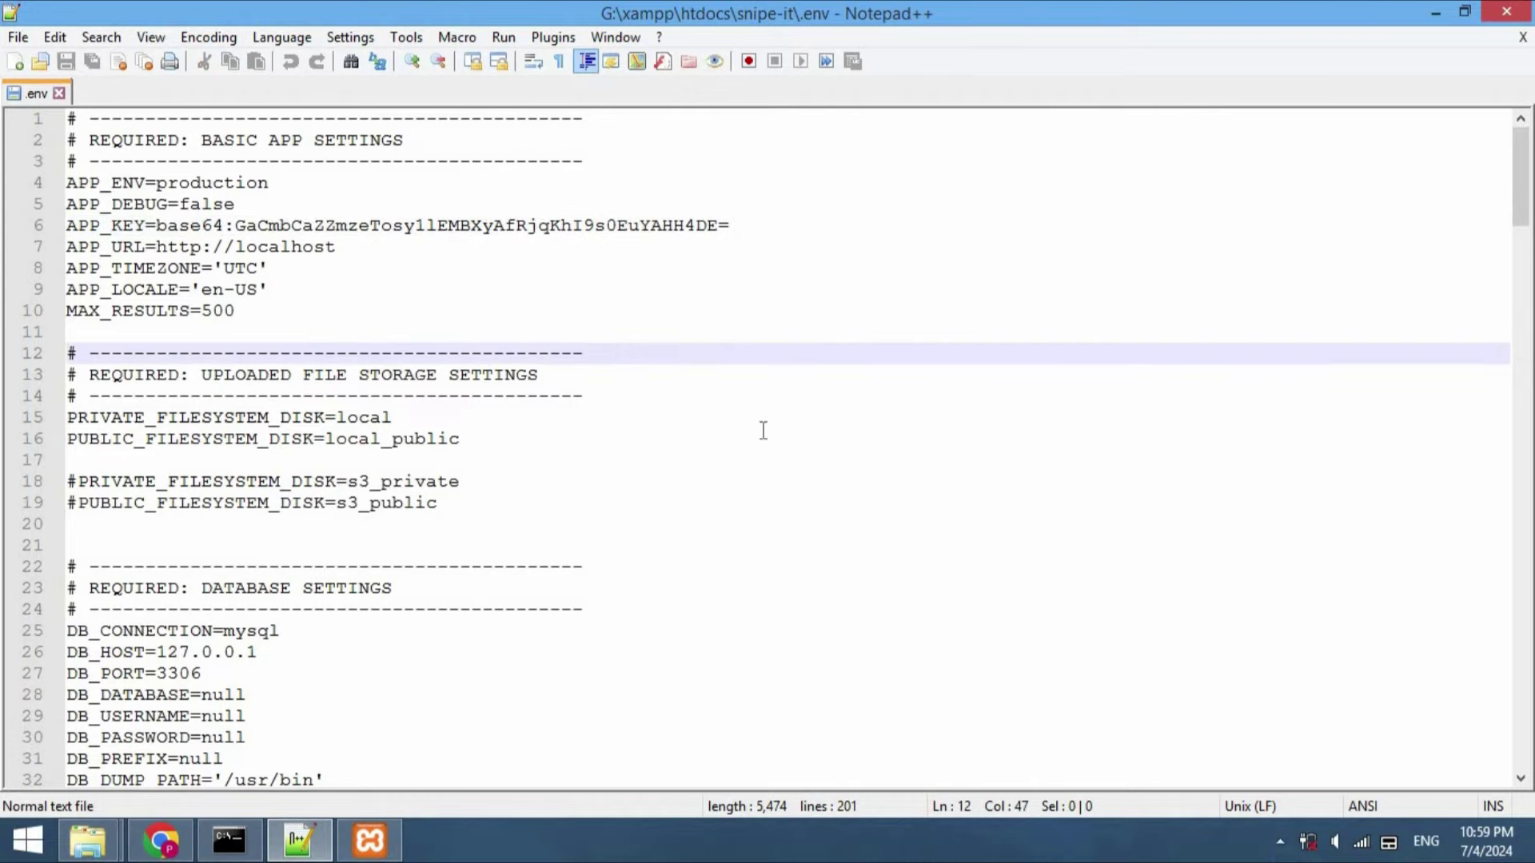
Replace null with root for DB_USERNAME in the .env database settings
{"action": "scroll", "coordinate": [712, 325], "scroll_direction": "down", "scroll_amount": 3}
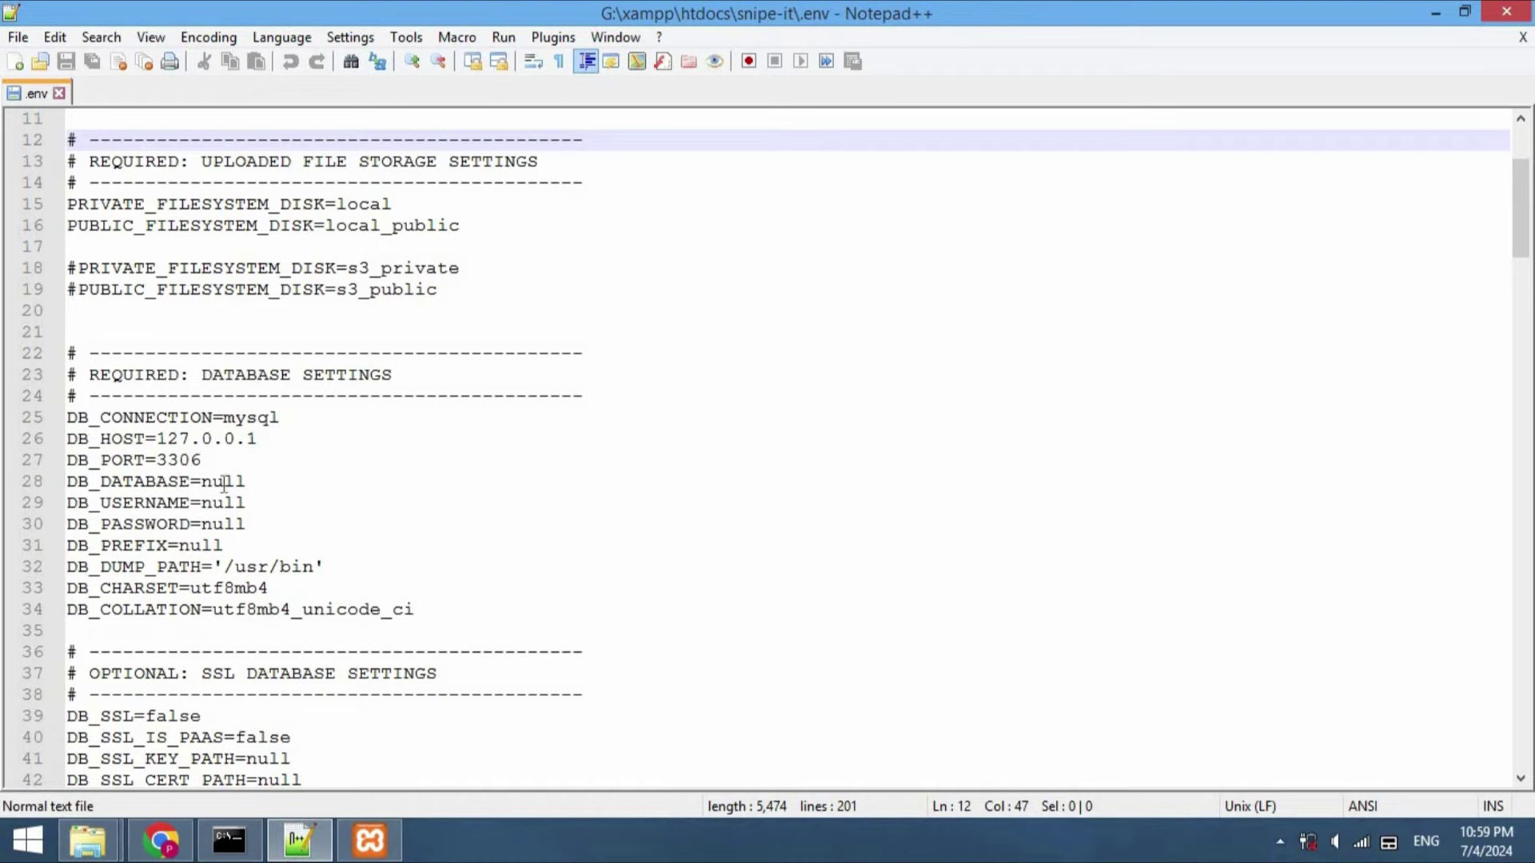
{"action": "double_click", "coordinate": [225, 502]}
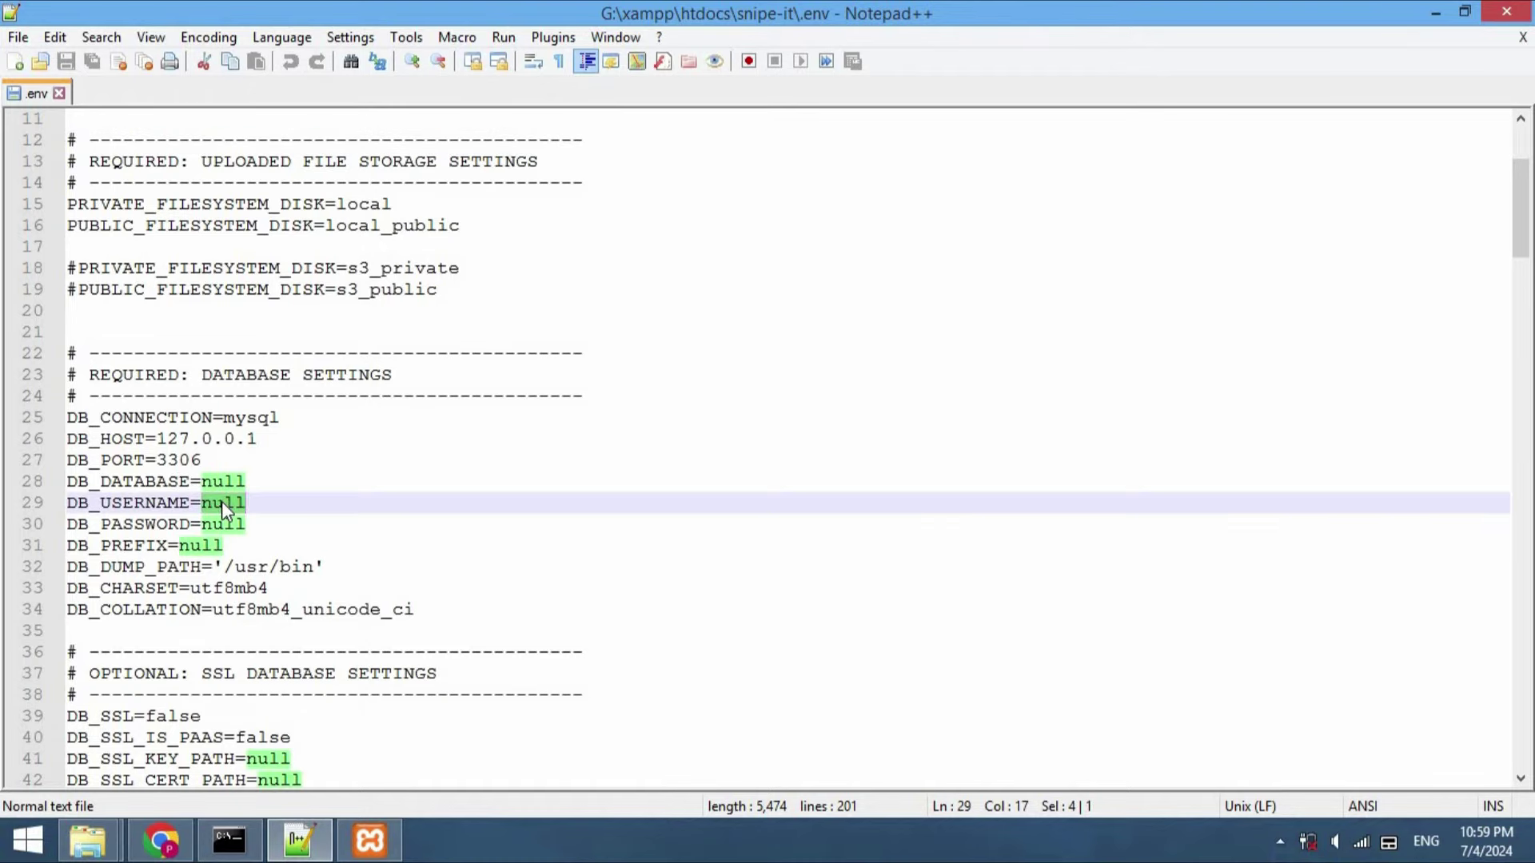
{"action": "type", "text": "root"}
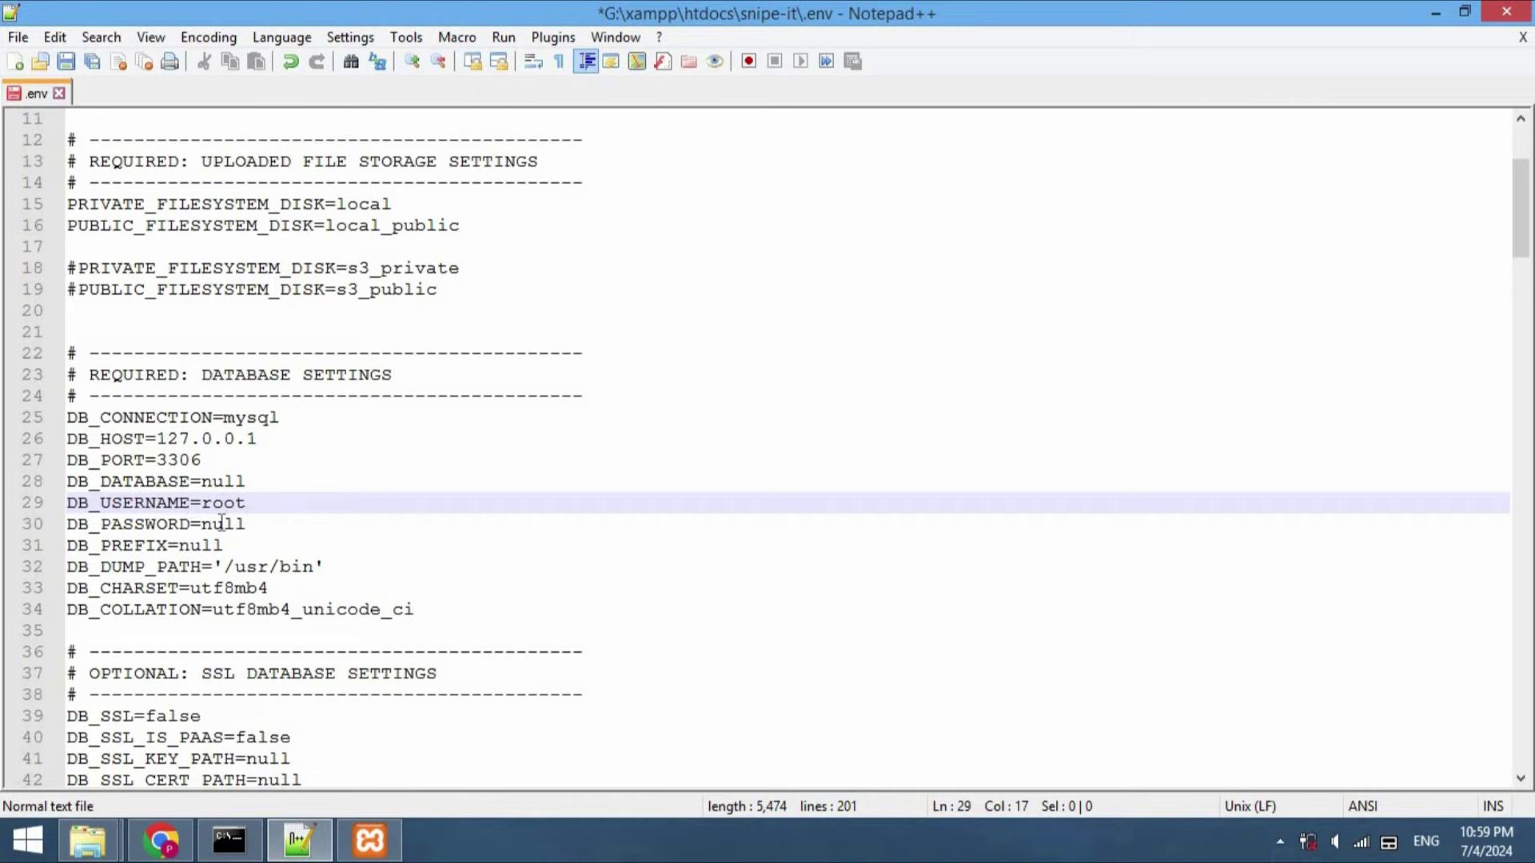
{"action": "double_click", "coordinate": [222, 524]}
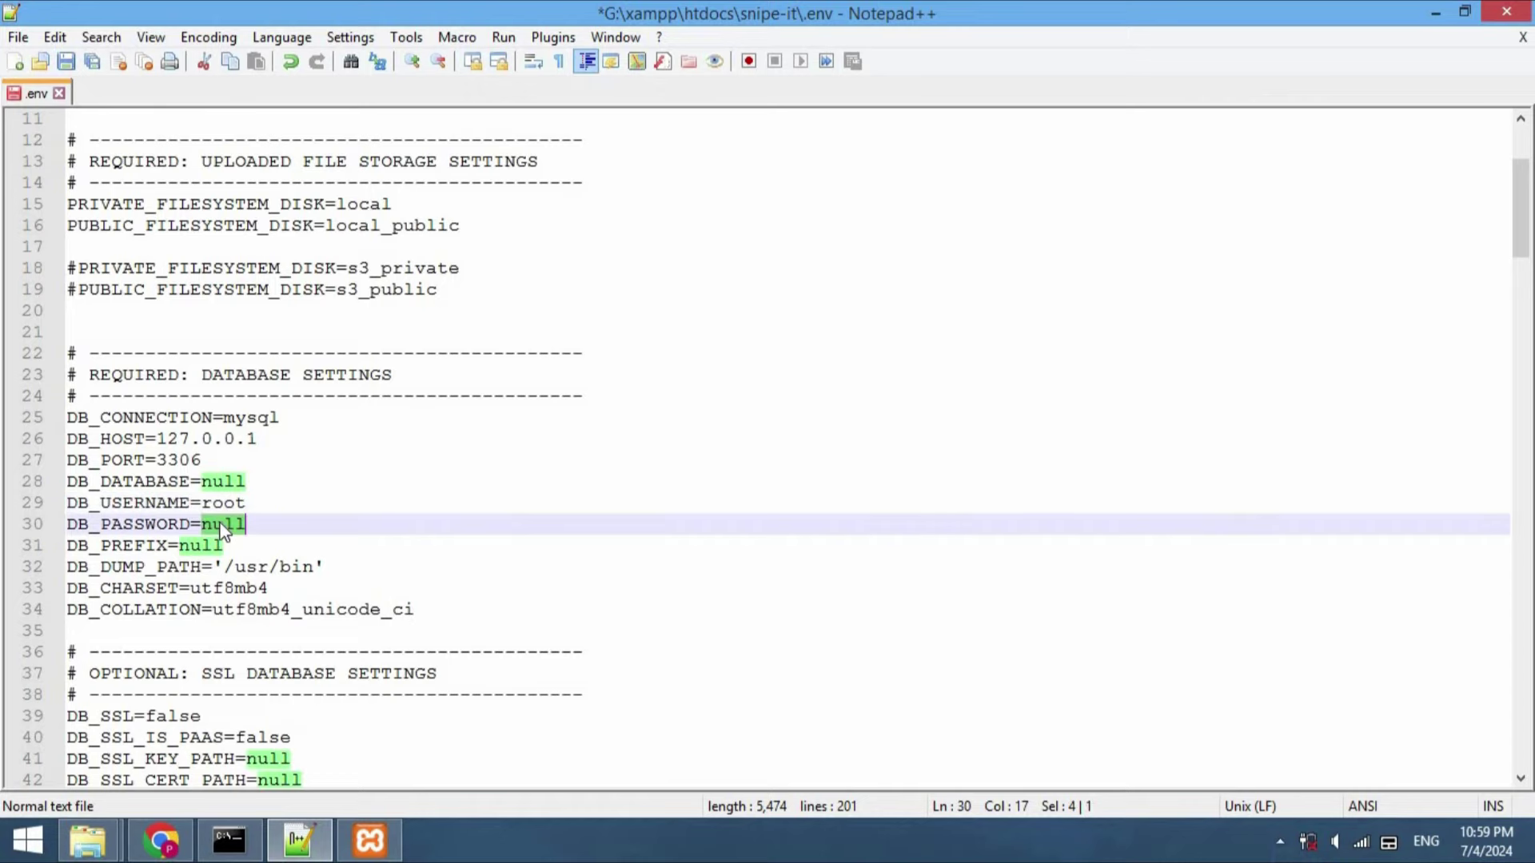
{"action": "double_click", "coordinate": [223, 481]}
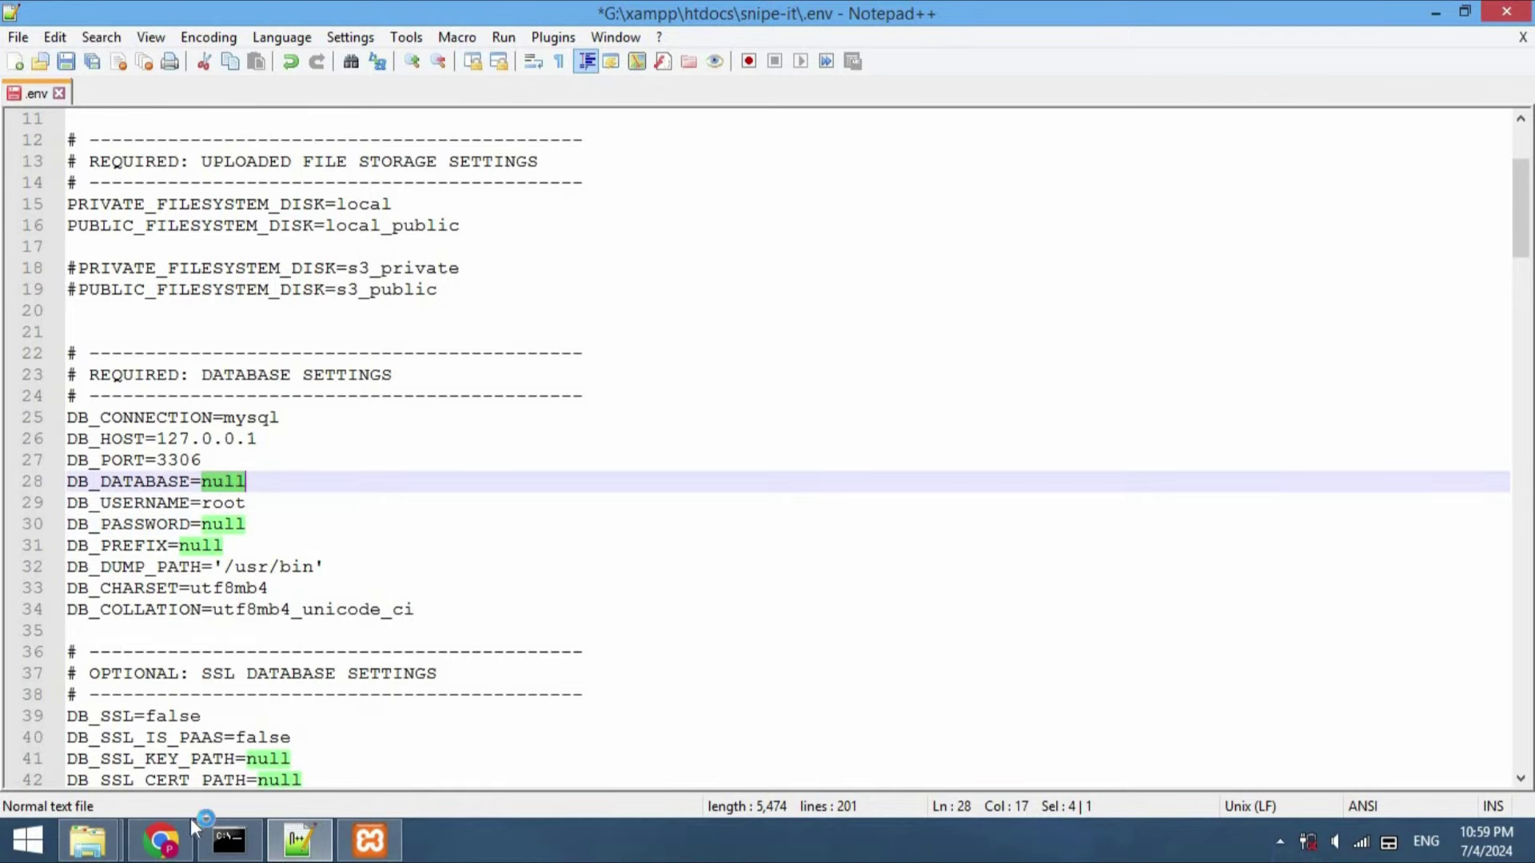
{"action": "left_click", "coordinate": [140, 849]}
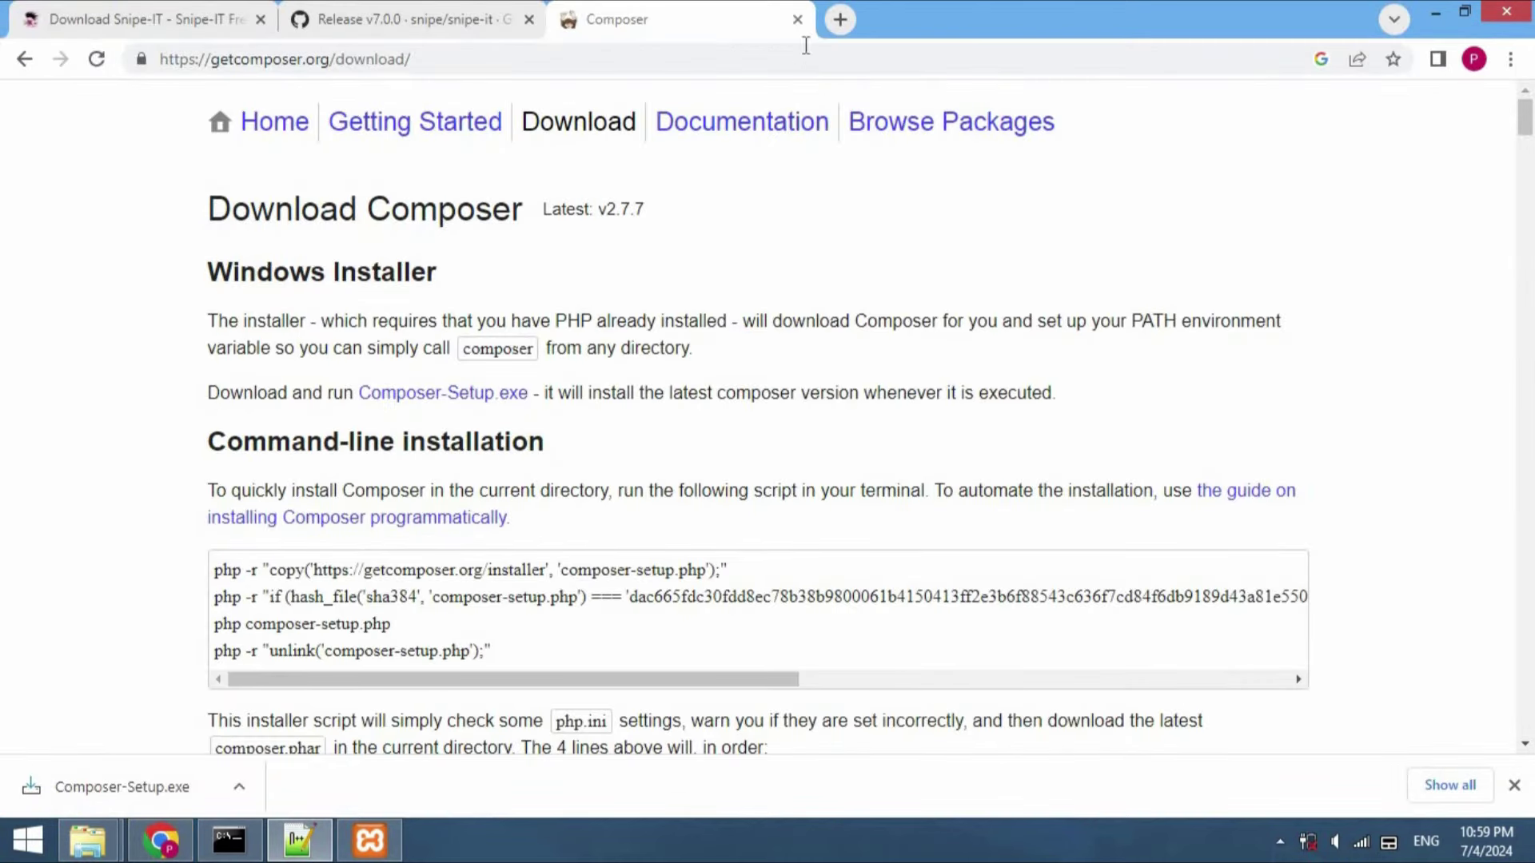
Create an empty database named snipeit_db in phpMyAdmin on localhost
{"action": "left_click", "coordinate": [839, 20]}
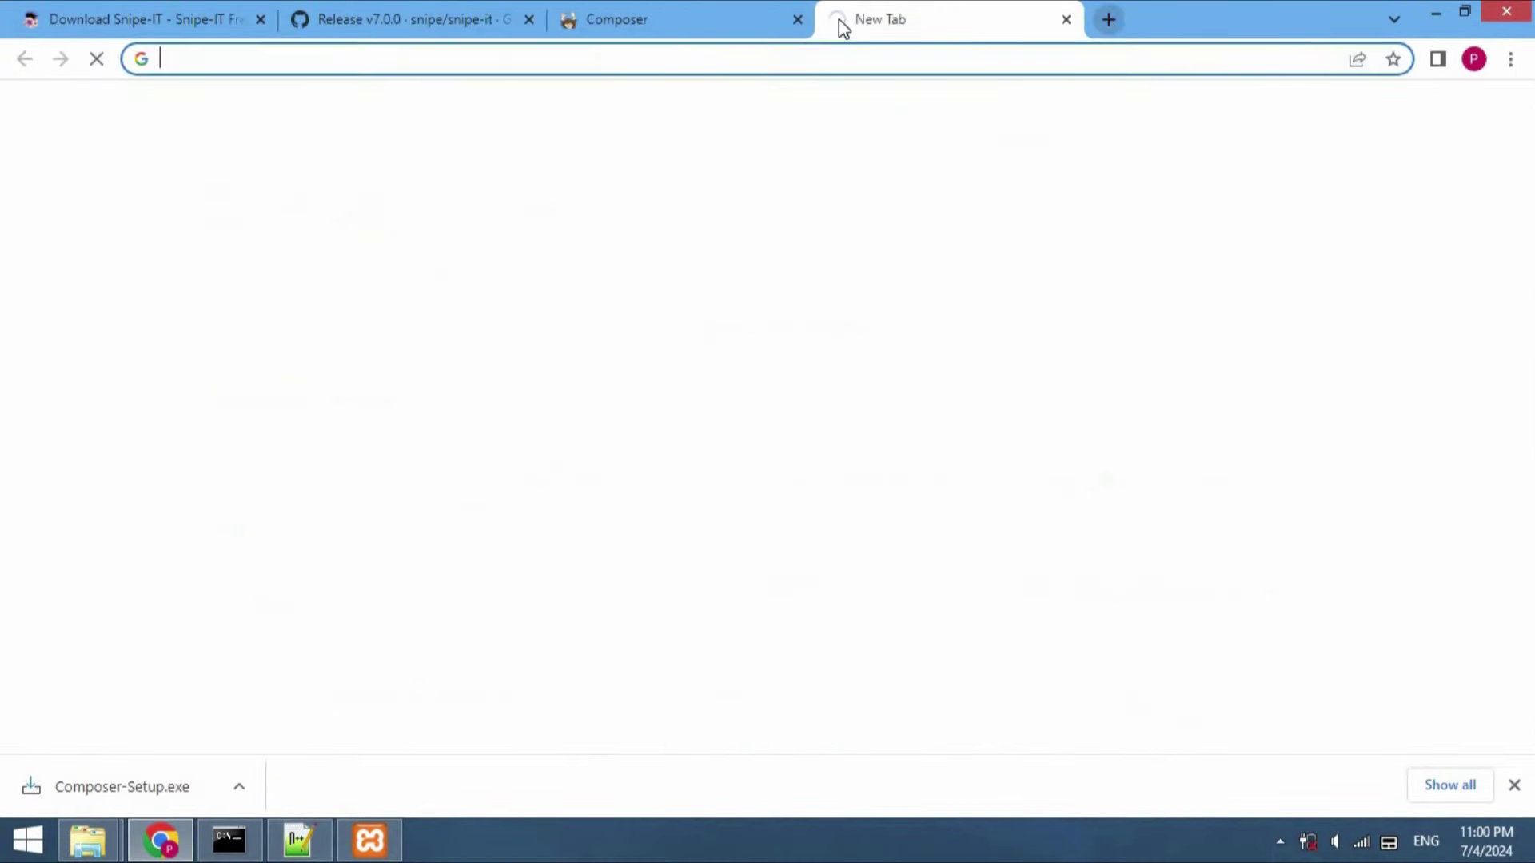
{"action": "left_click", "coordinate": [591, 59]}
{"action": "type", "text": "lo"}
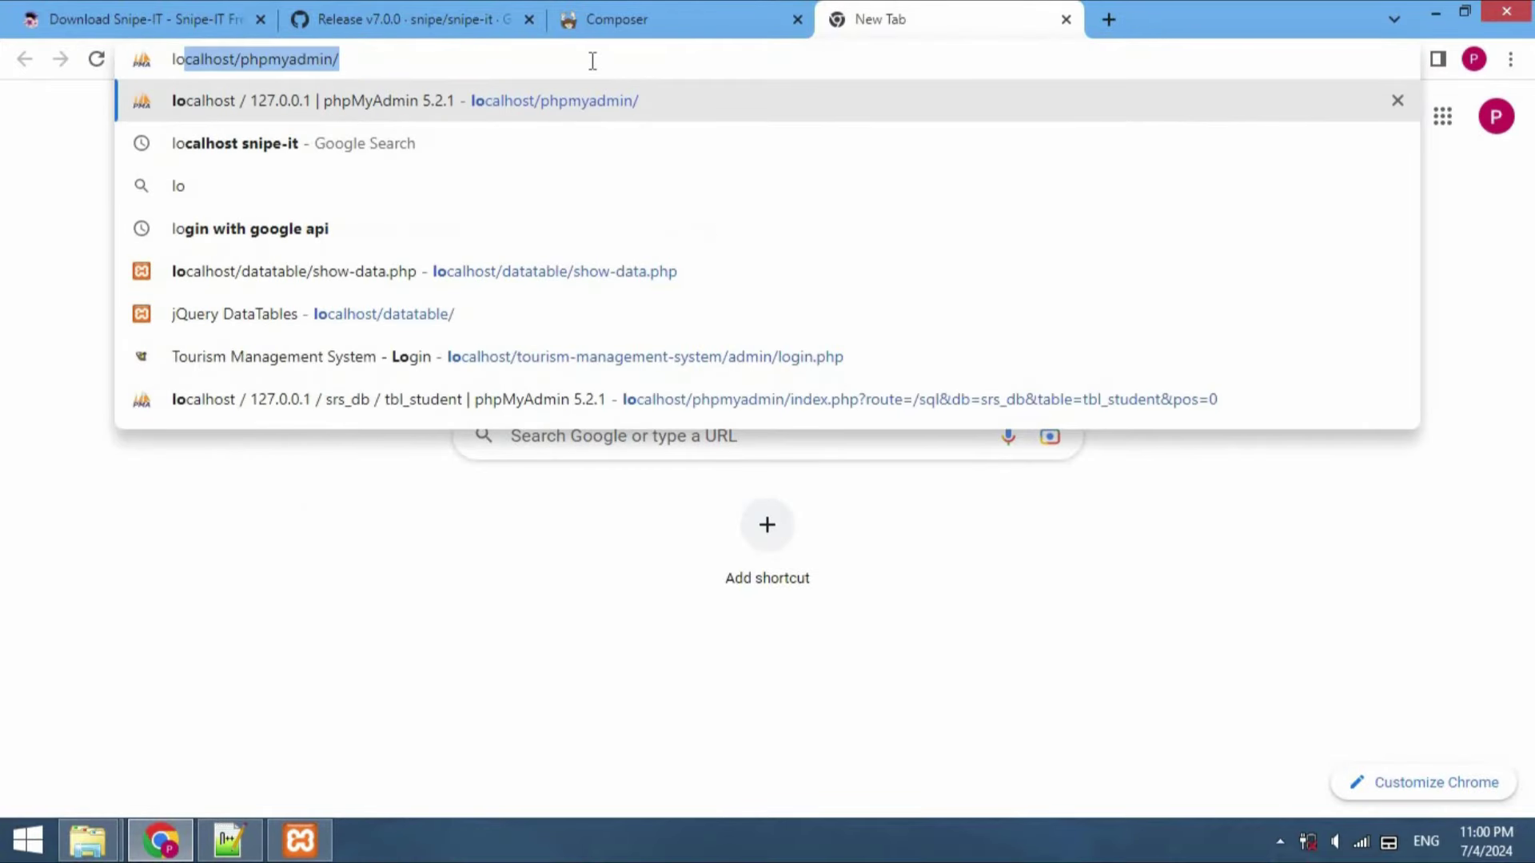
{"action": "key", "text": "Return"}
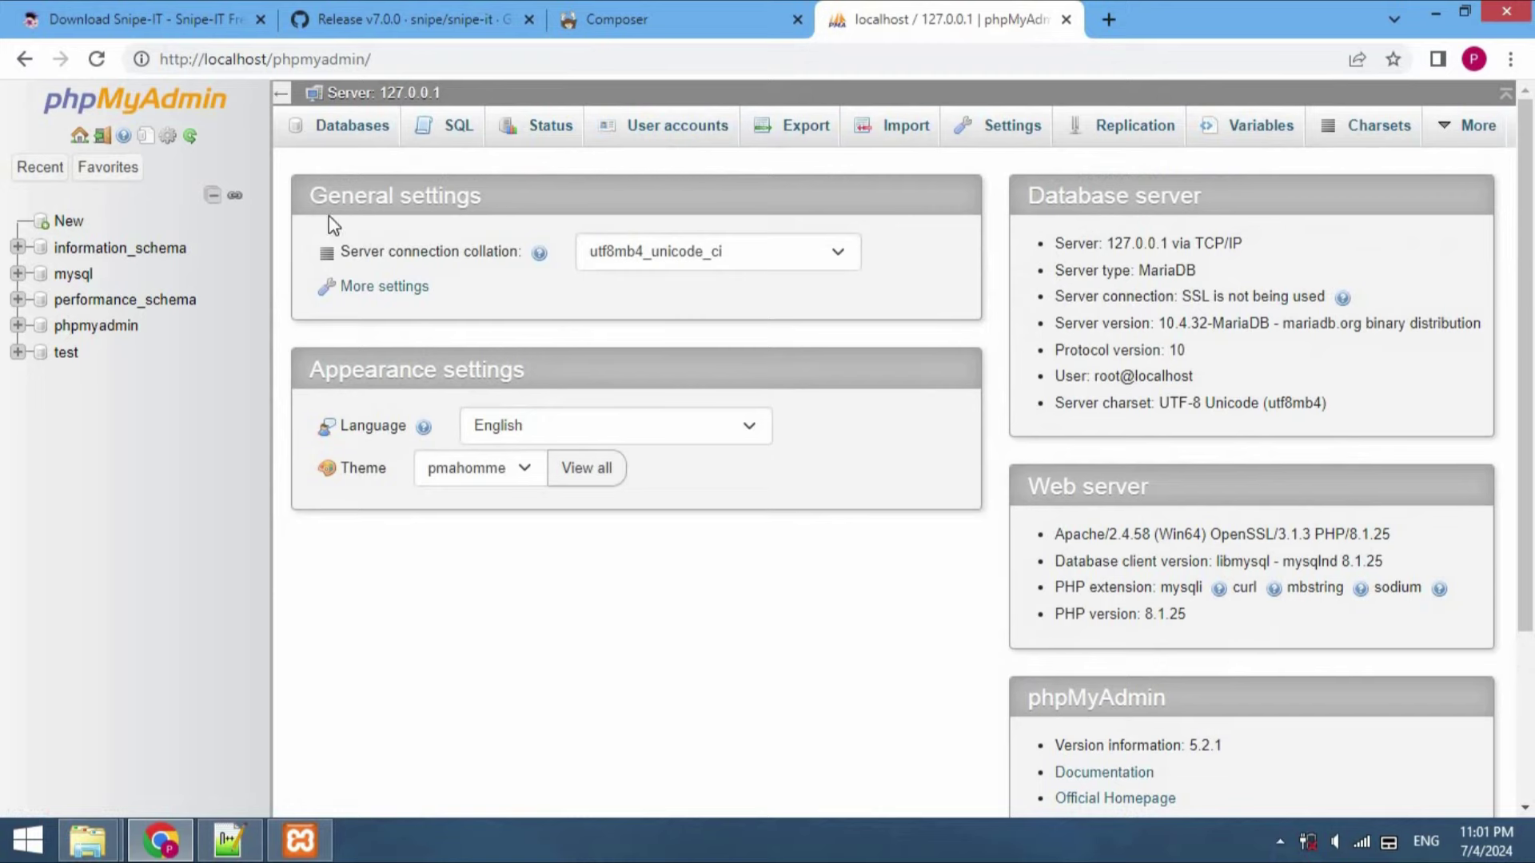
{"action": "left_click", "coordinate": [69, 223]}
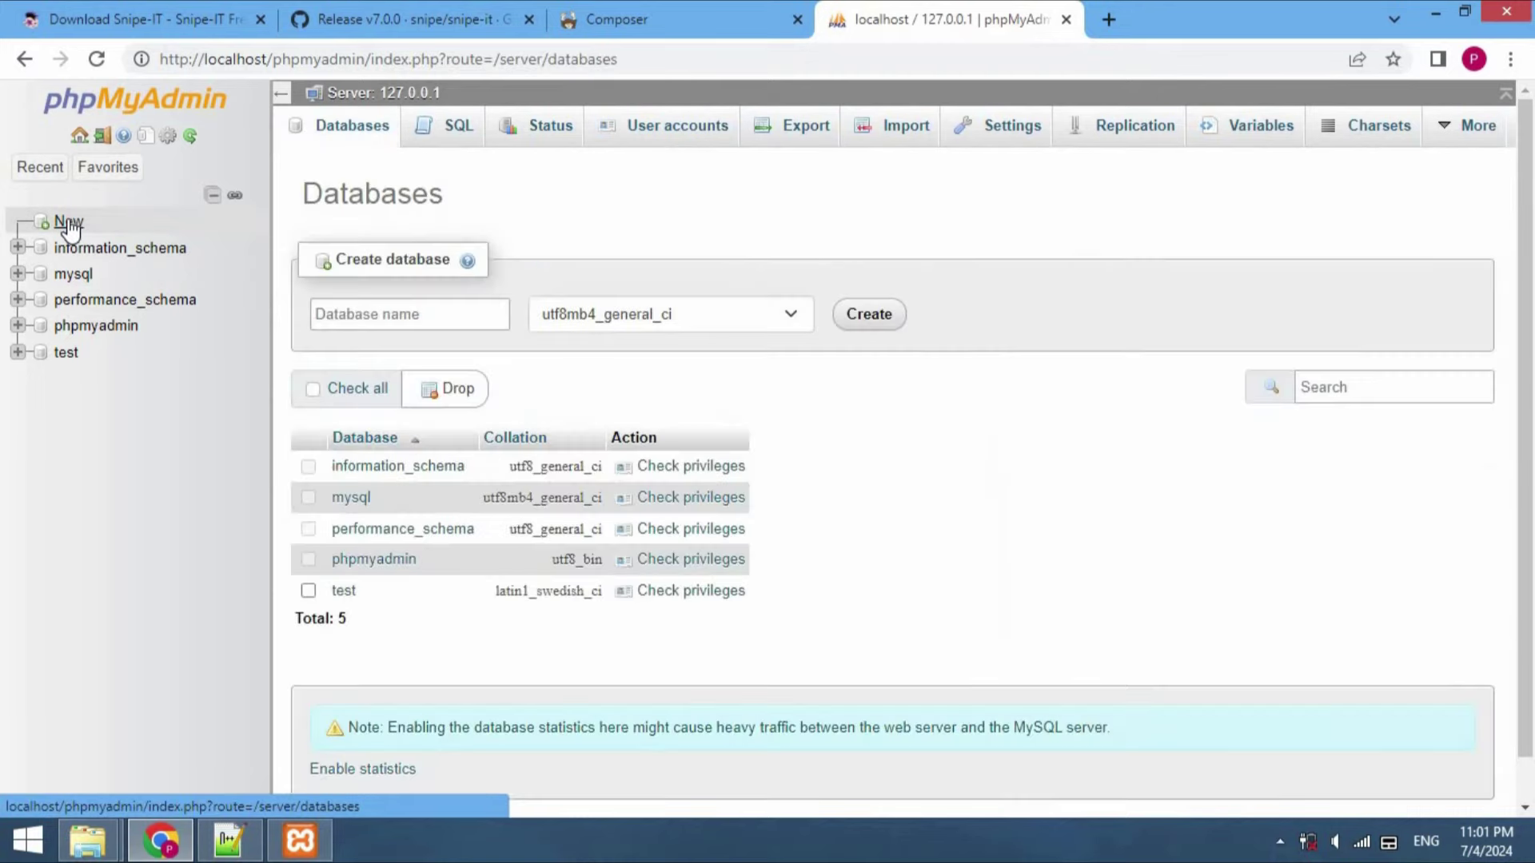
{"action": "left_click", "coordinate": [429, 318]}
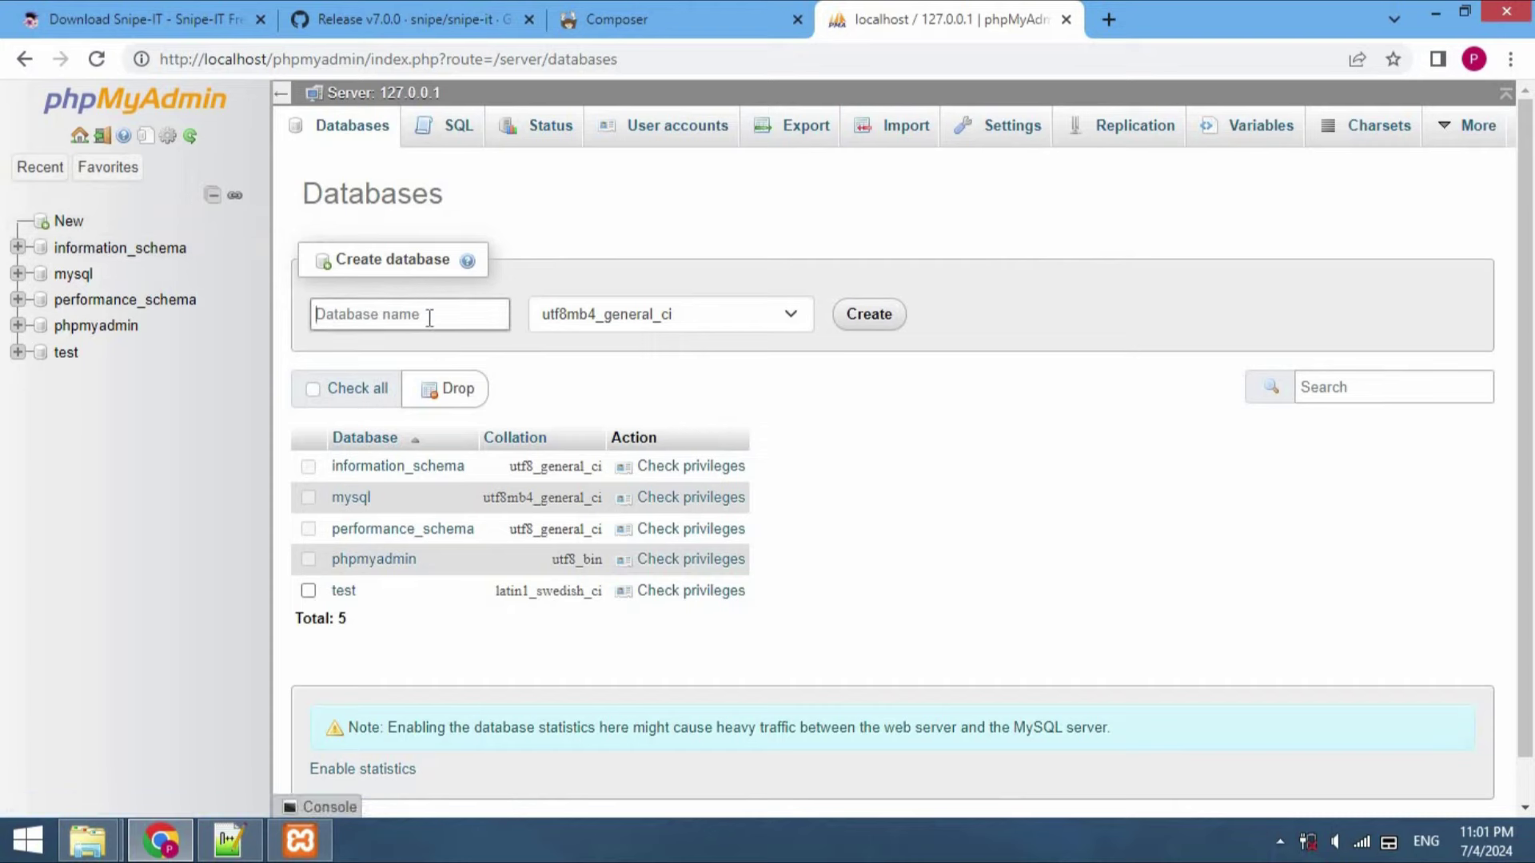
{"action": "type", "text": "snipeit_db"}
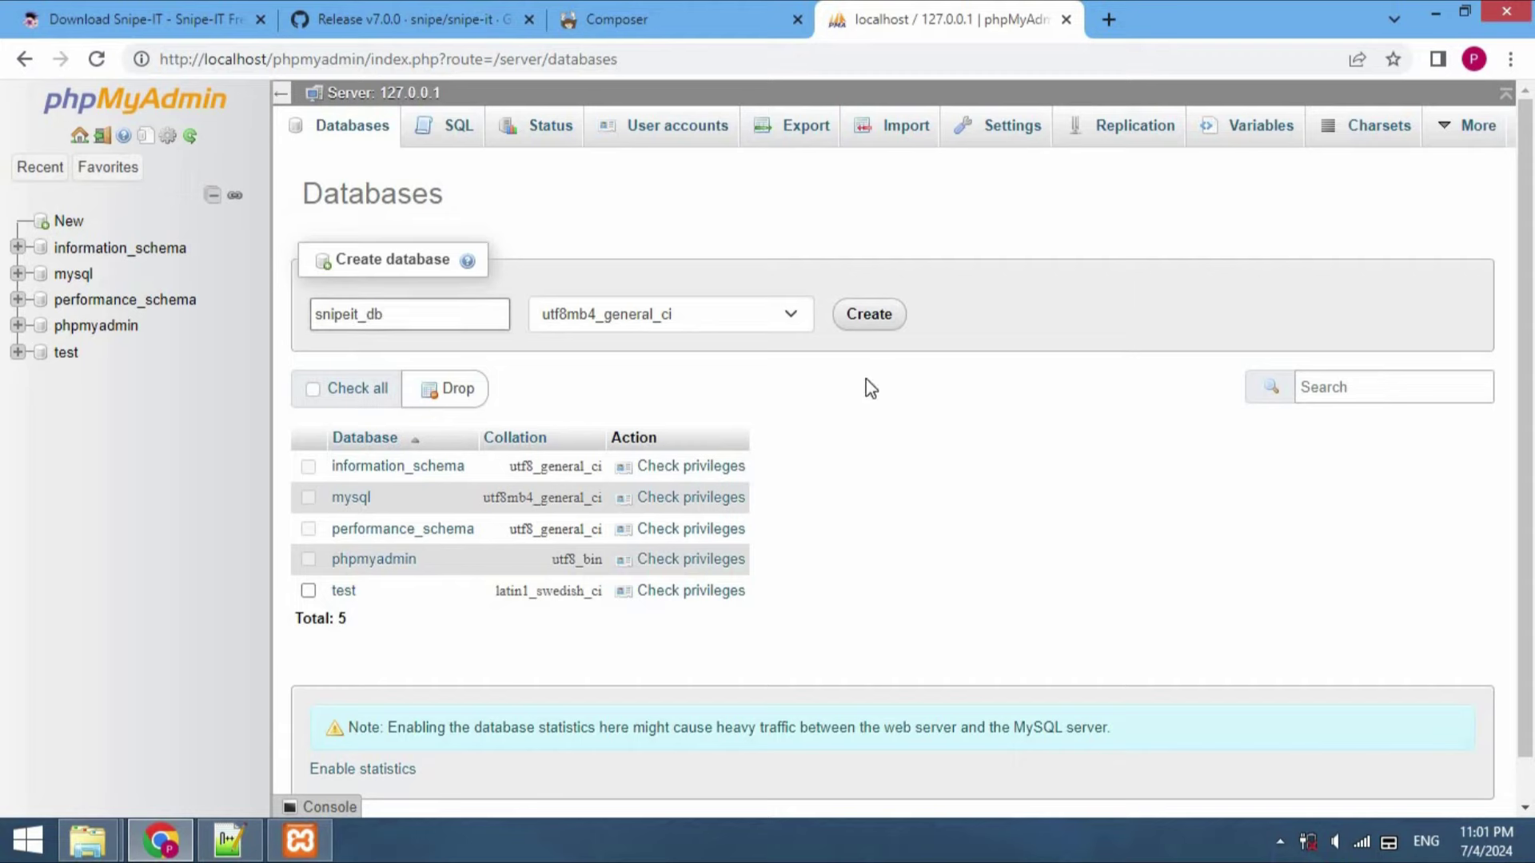
{"action": "left_click", "coordinate": [884, 327]}
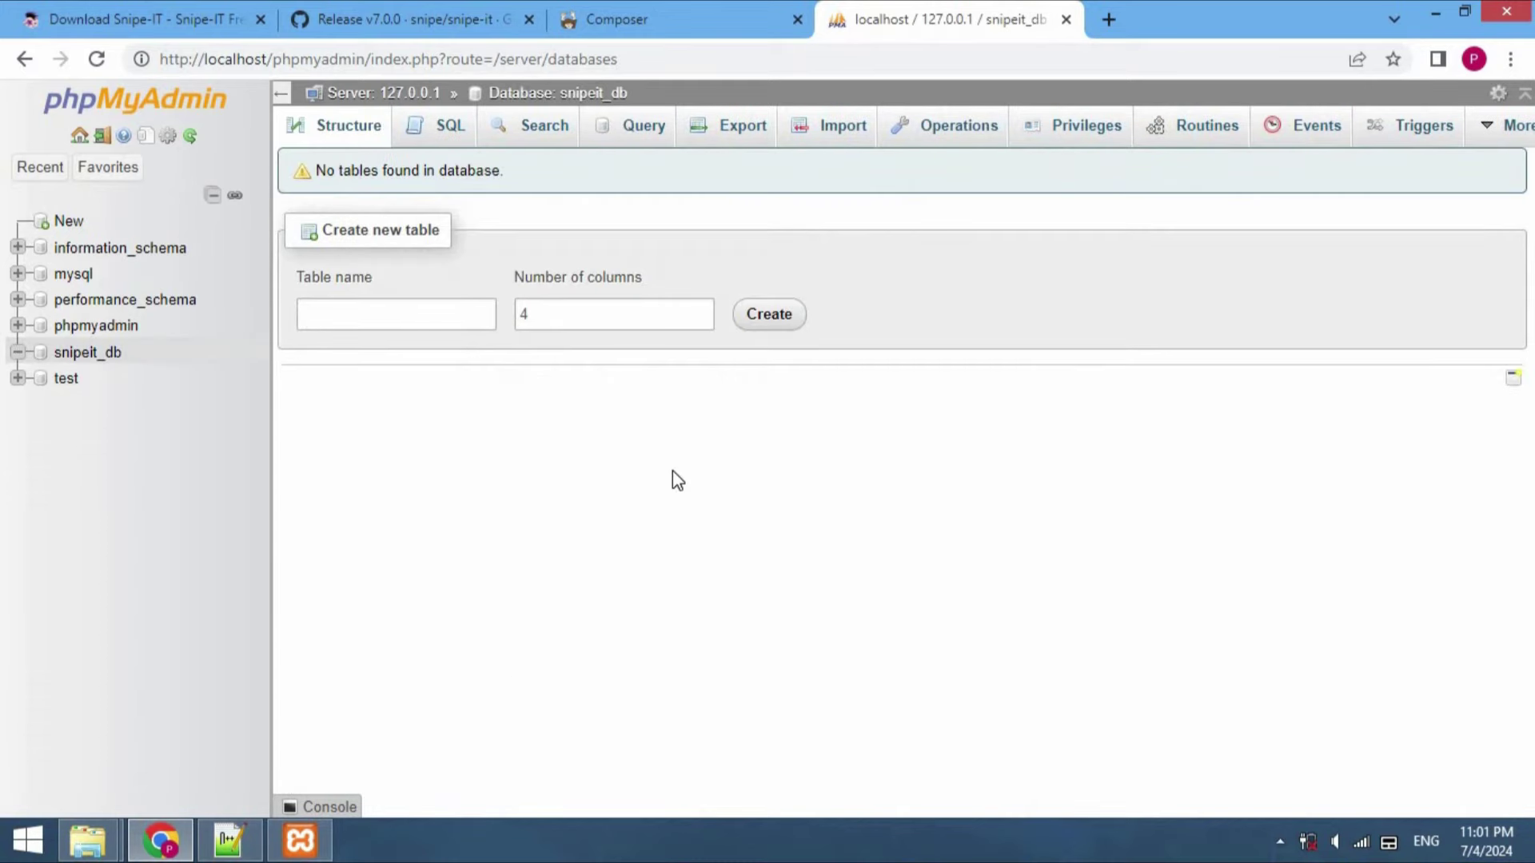
{"action": "left_click", "coordinate": [257, 847]}
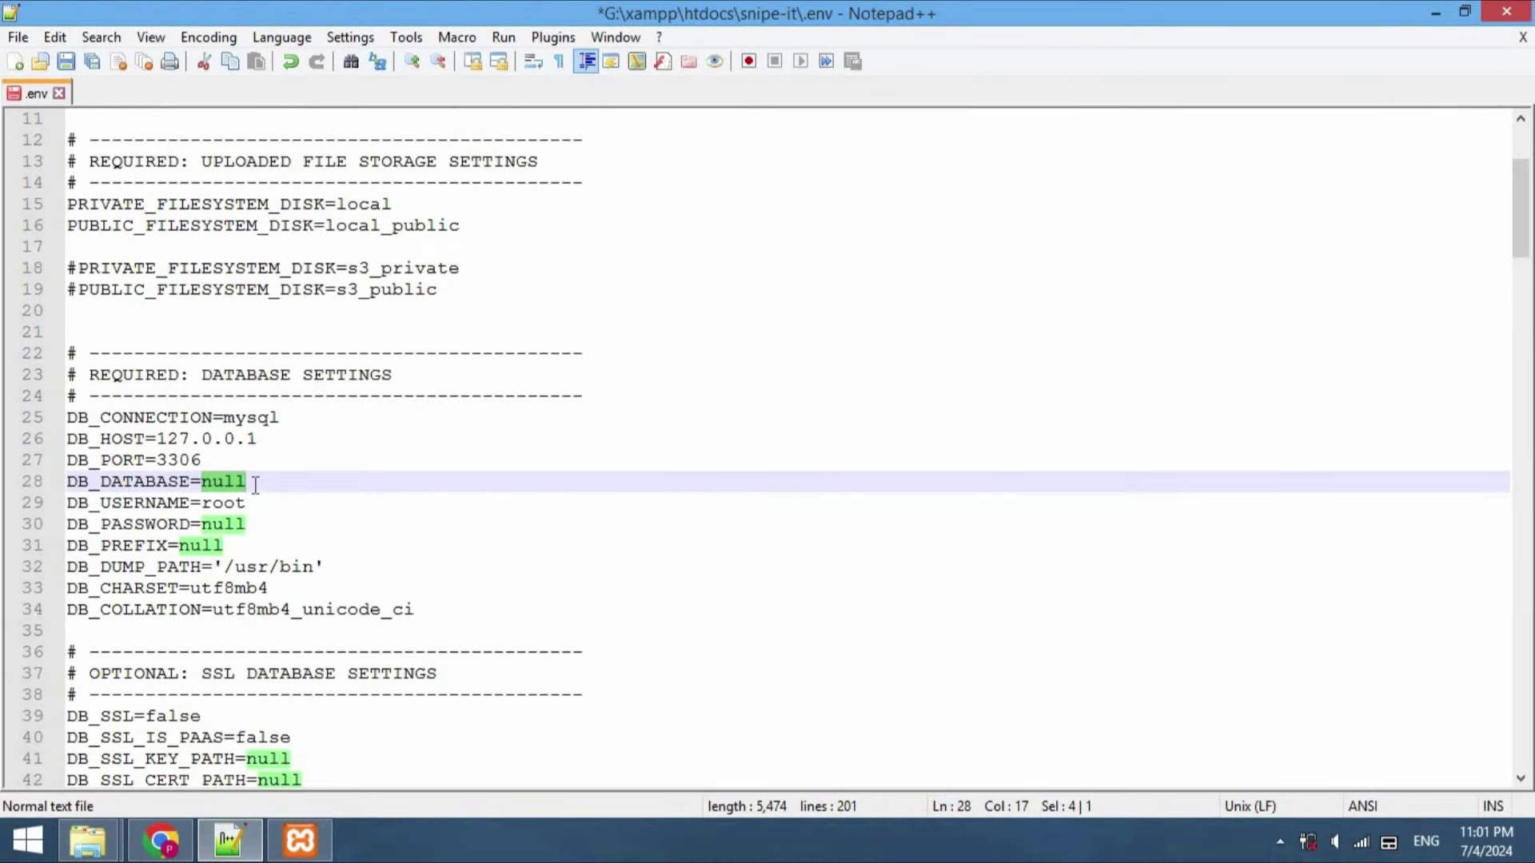
Set DB_DATABASE to snipeit_db in .env and save the file
{"action": "key", "text": "BackSpace"}
{"action": "type", "text": "s"}
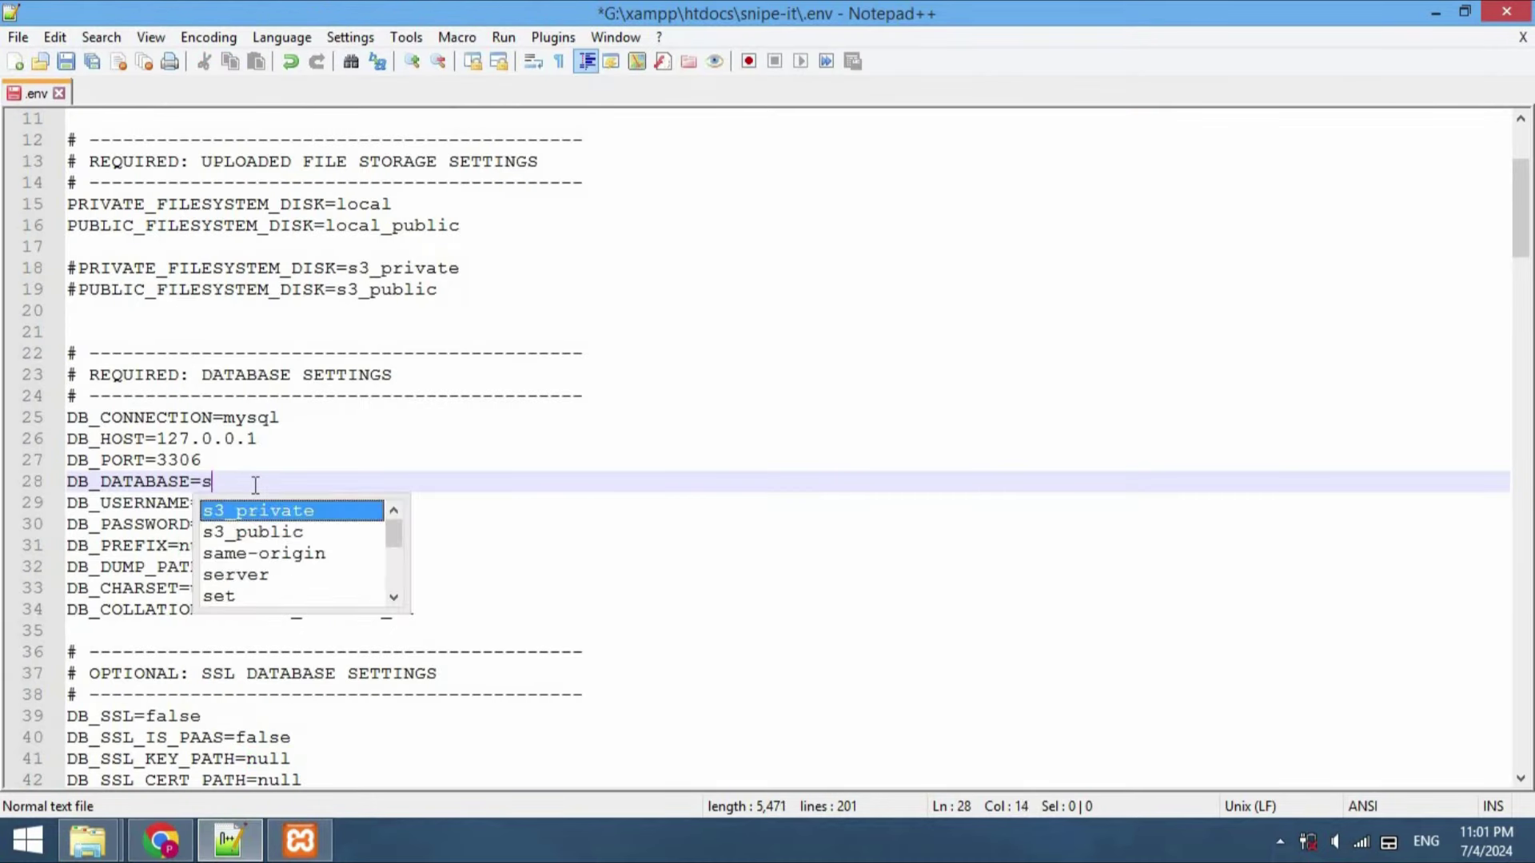
{"action": "type", "text": "nipeit_db"}
{"action": "key", "text": "ctrl+s"}
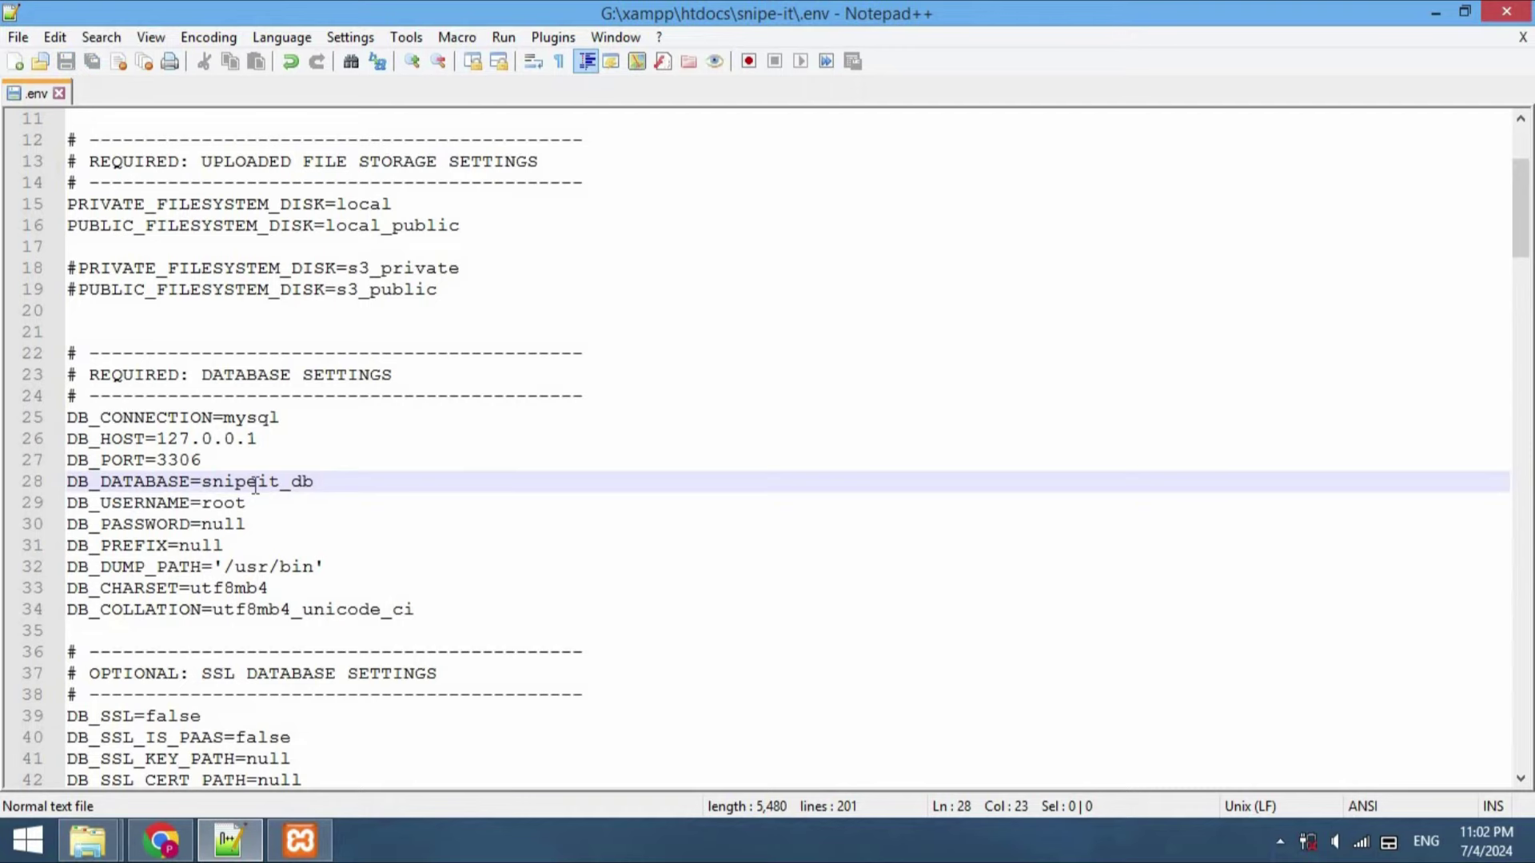
{"action": "left_click", "coordinate": [161, 841]}
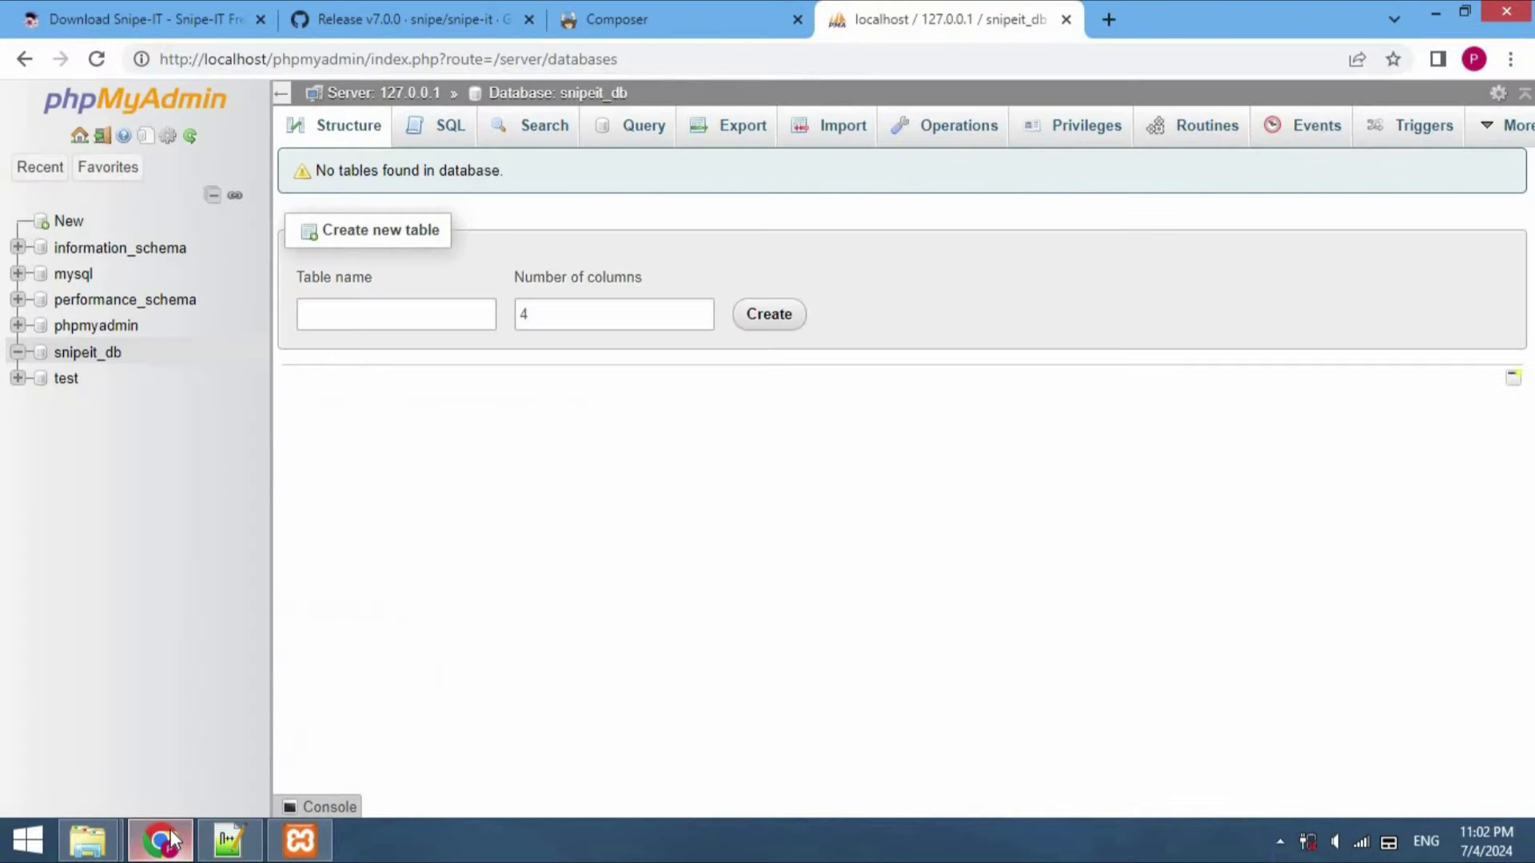
Open a new Chrome tab and load the localhost/snipe-it directory listing
{"action": "left_click", "coordinate": [1108, 19]}
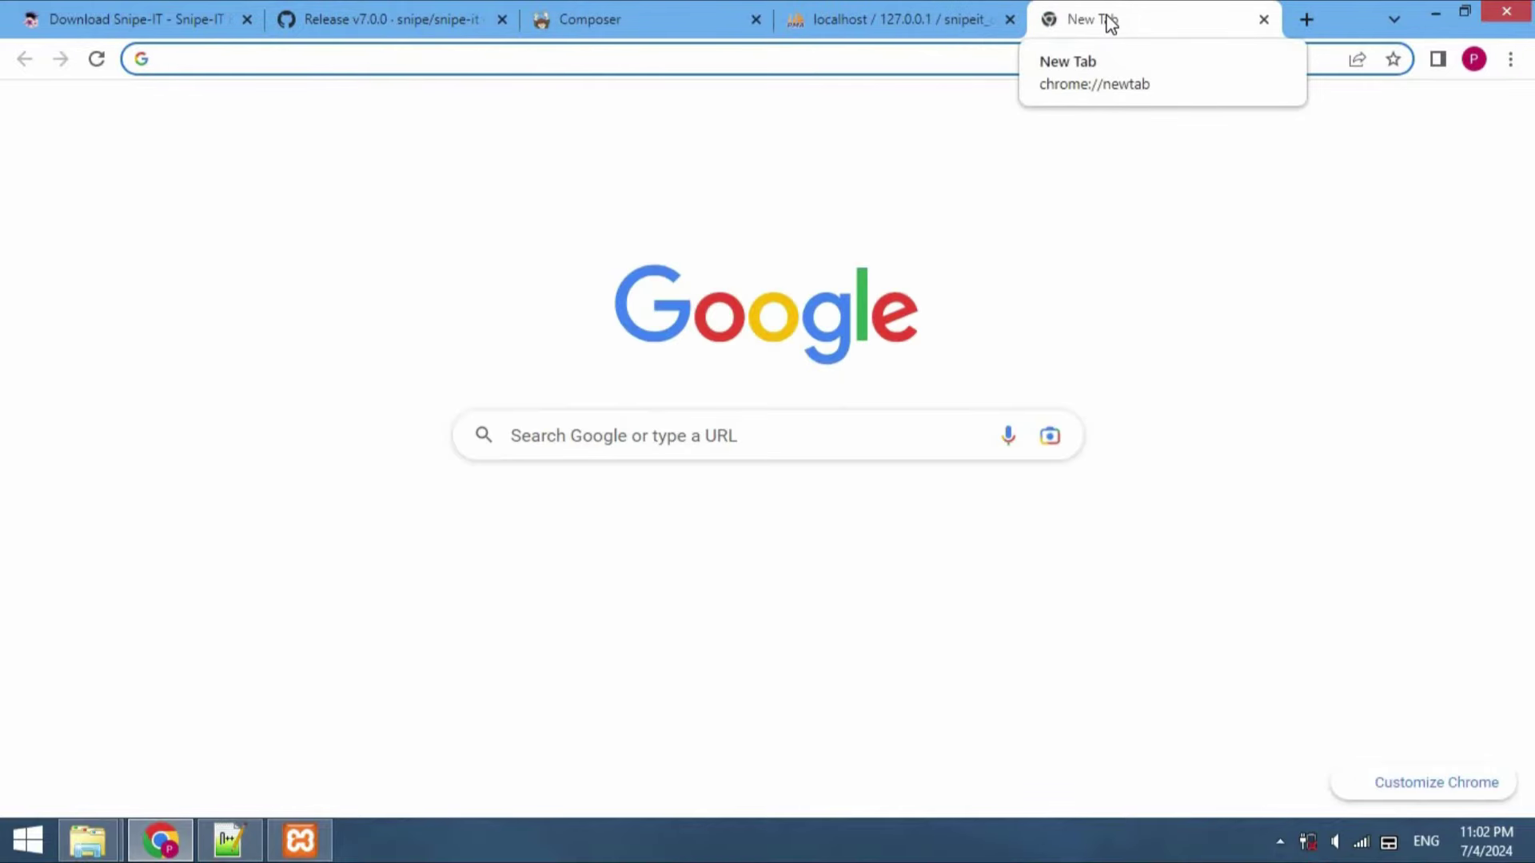
{"action": "type", "text": "l"}
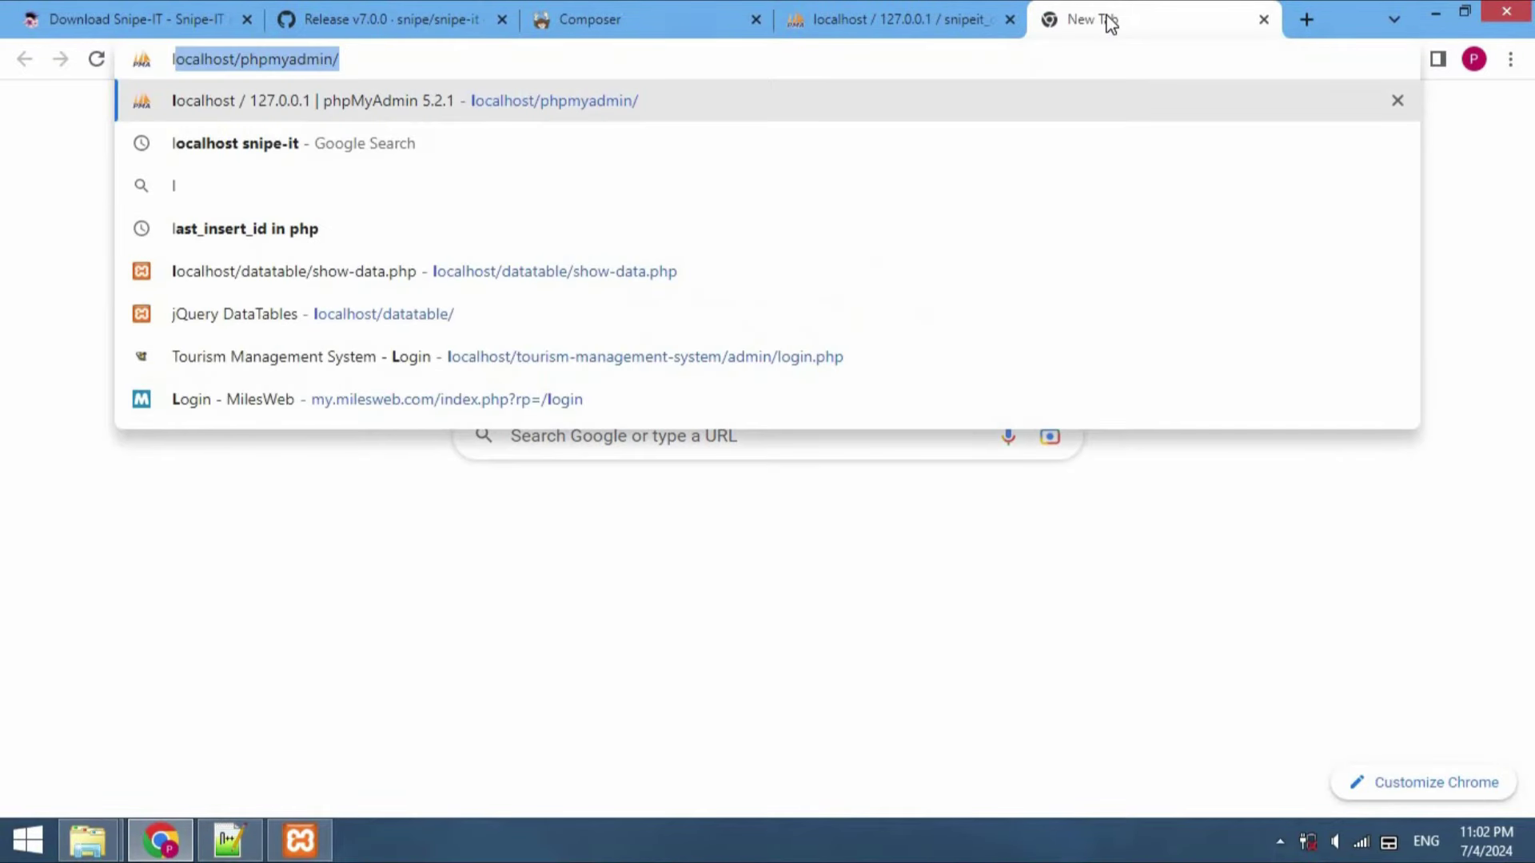
{"action": "key", "text": "Right"}
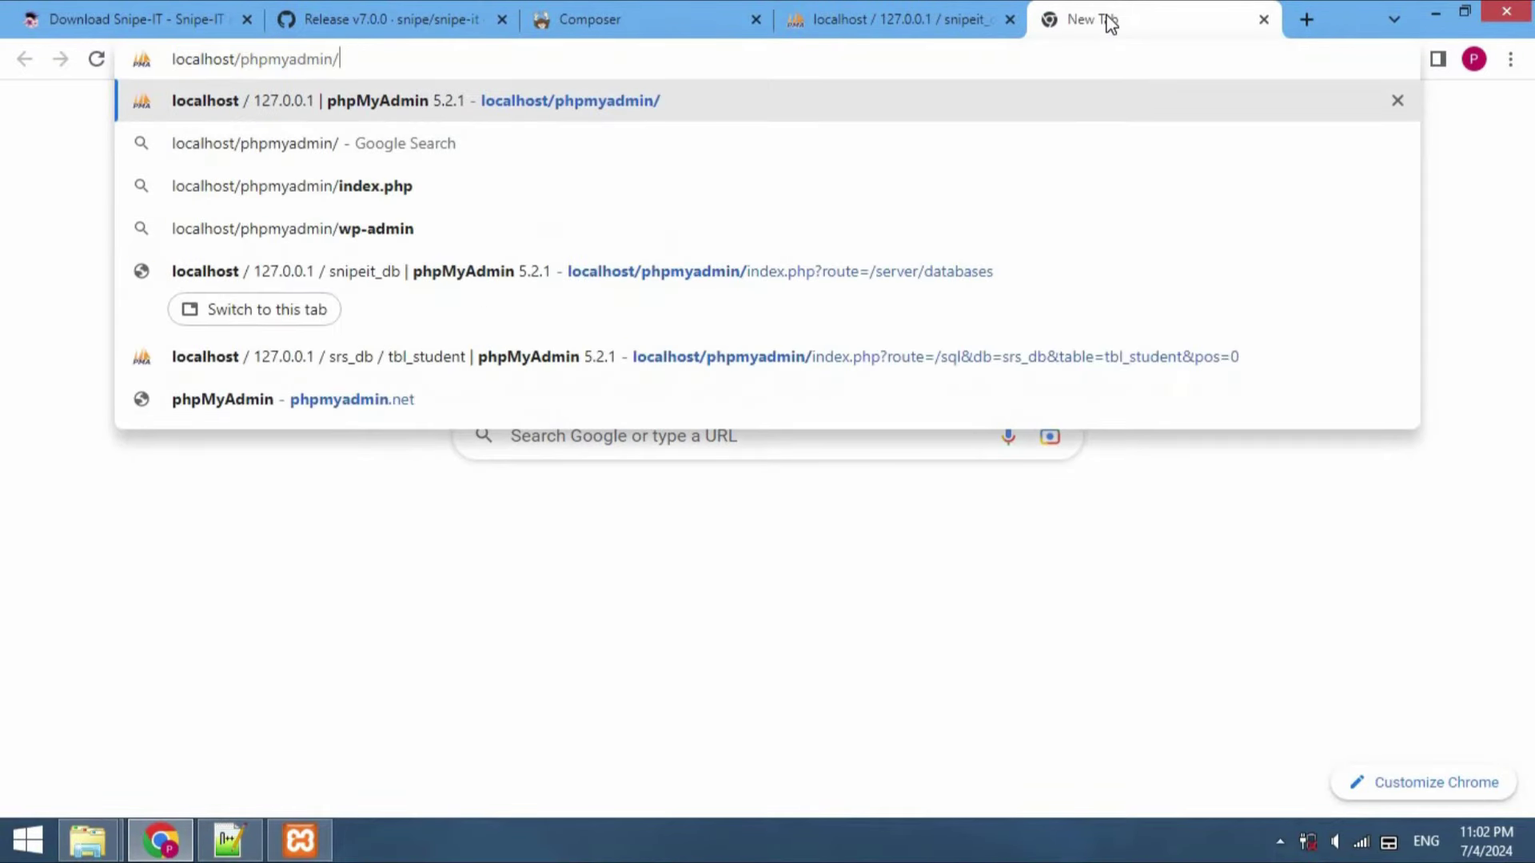
{"action": "key", "text": "BackSpace"}
{"action": "key", "text": "BackSpace"}
{"action": "key", "text": "BackSpace"}
{"action": "key", "text": "BackSpace"}
{"action": "key", "text": "BackSpace"}
{"action": "key", "text": "BackSpace"}
{"action": "key", "text": "BackSpace"}
{"action": "key", "text": "BackSpace"}
{"action": "key", "text": "BackSpace"}
{"action": "key", "text": "BackSpace"}
{"action": "key", "text": "BackSpace"}
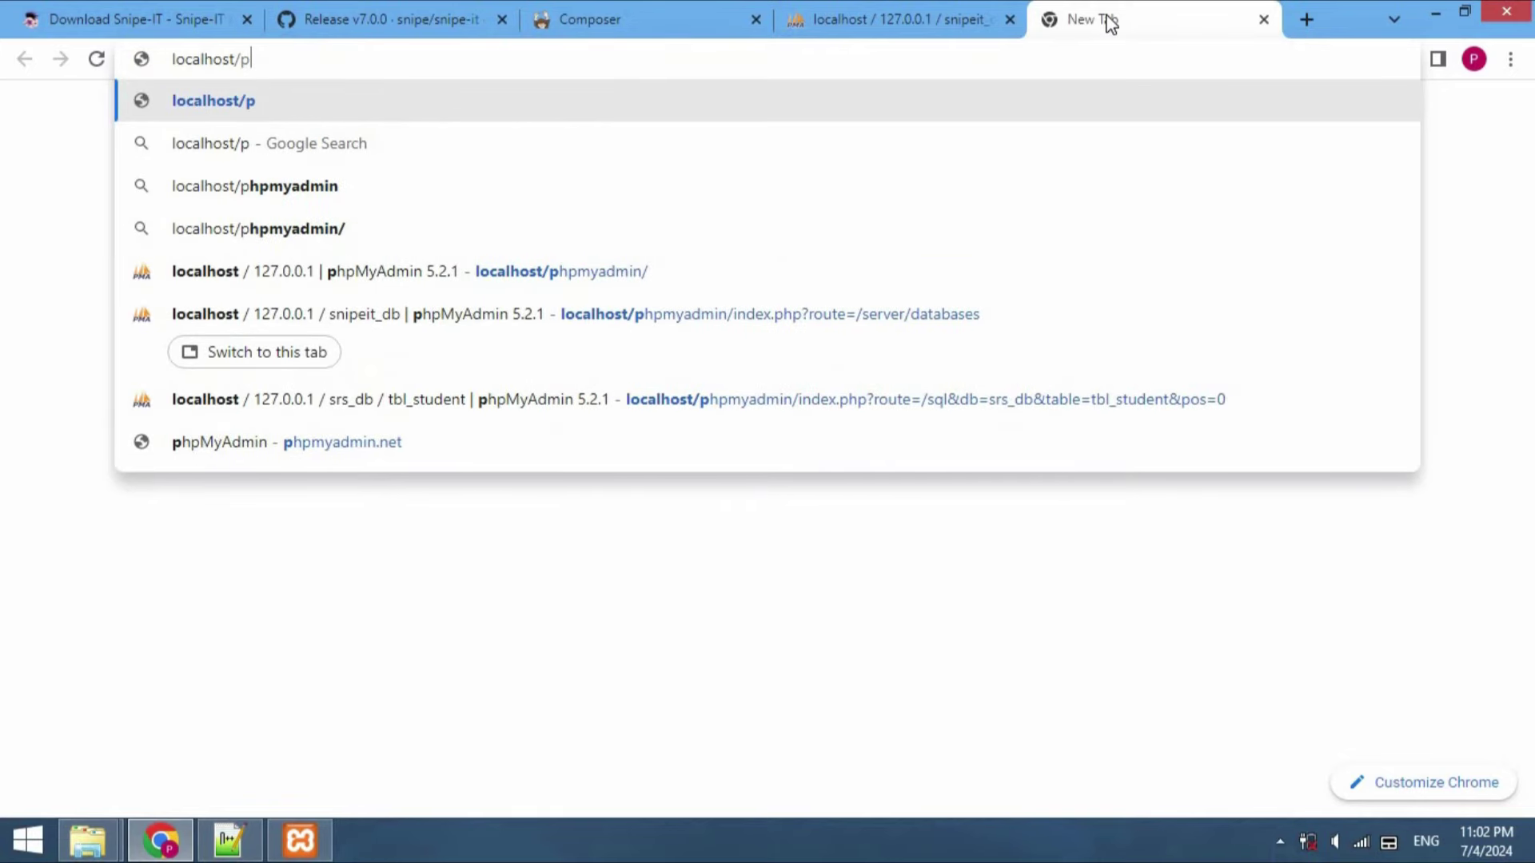
{"action": "type", "text": "snipe-it"}
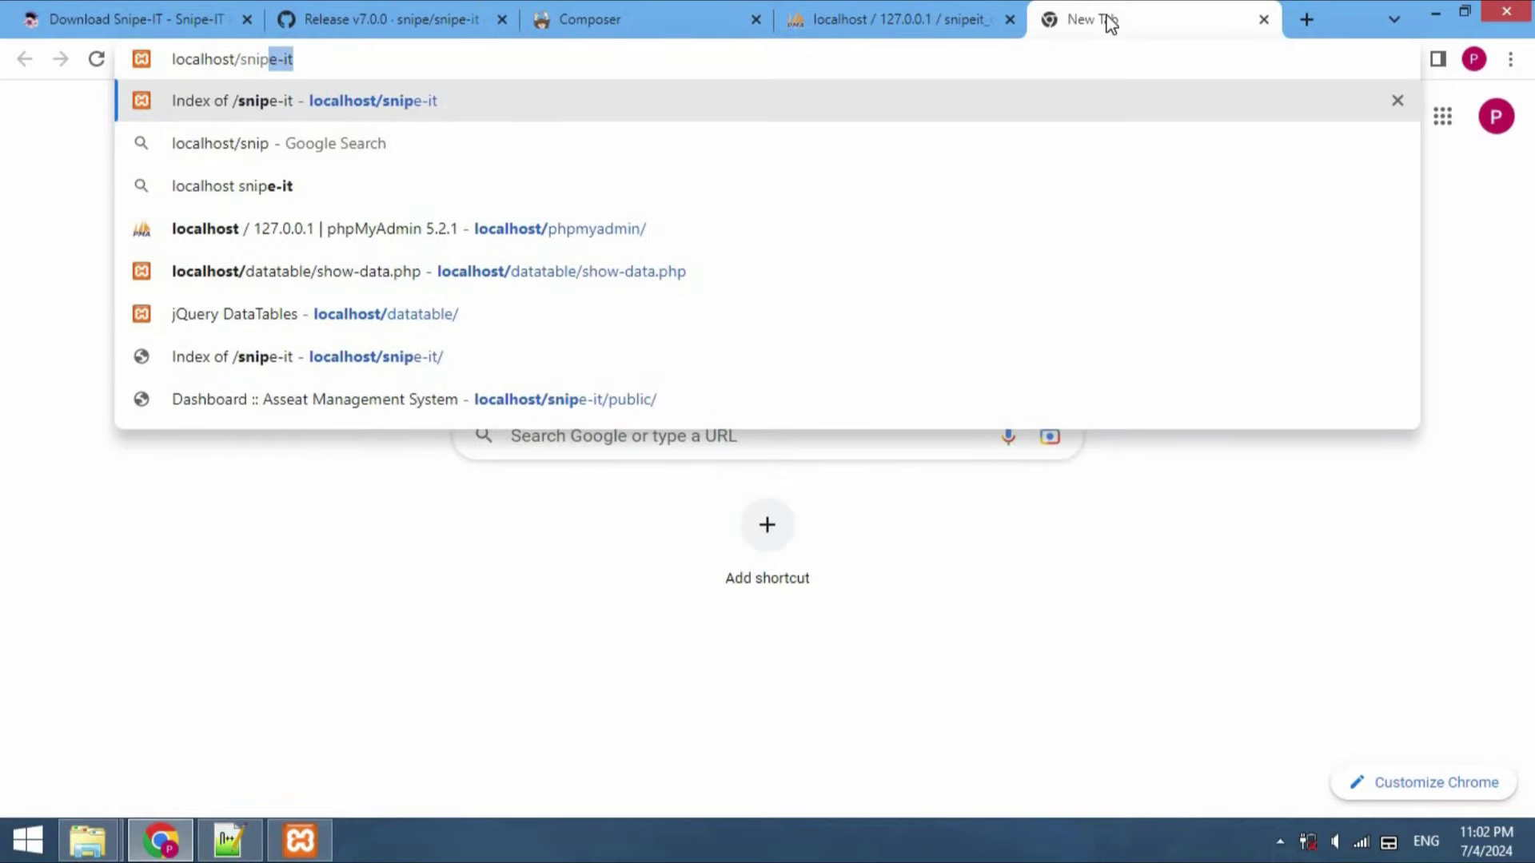
{"action": "key", "text": "Right"}
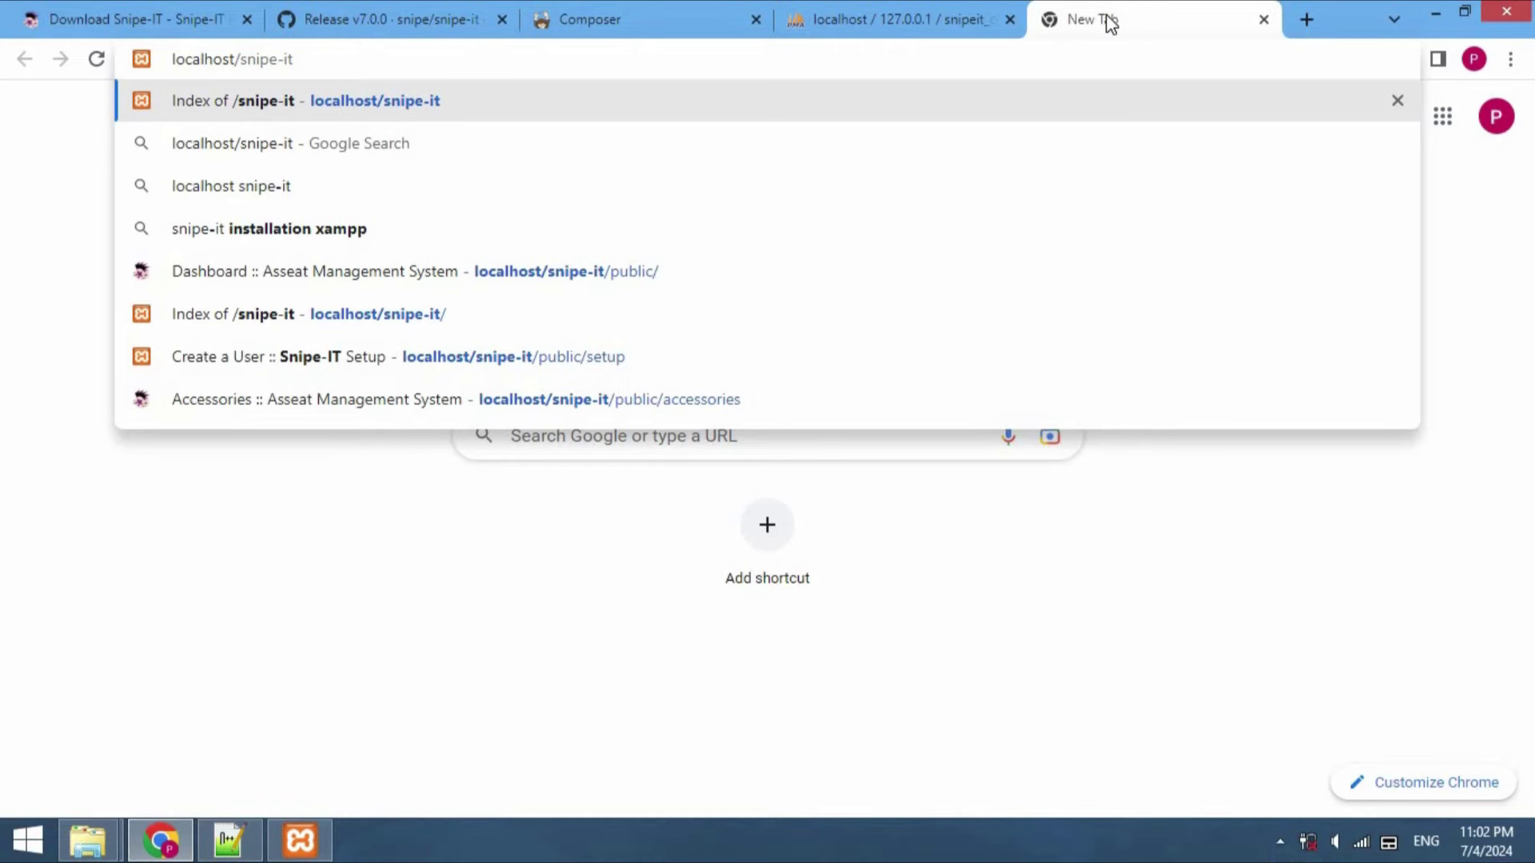
{"action": "key", "text": "Return"}
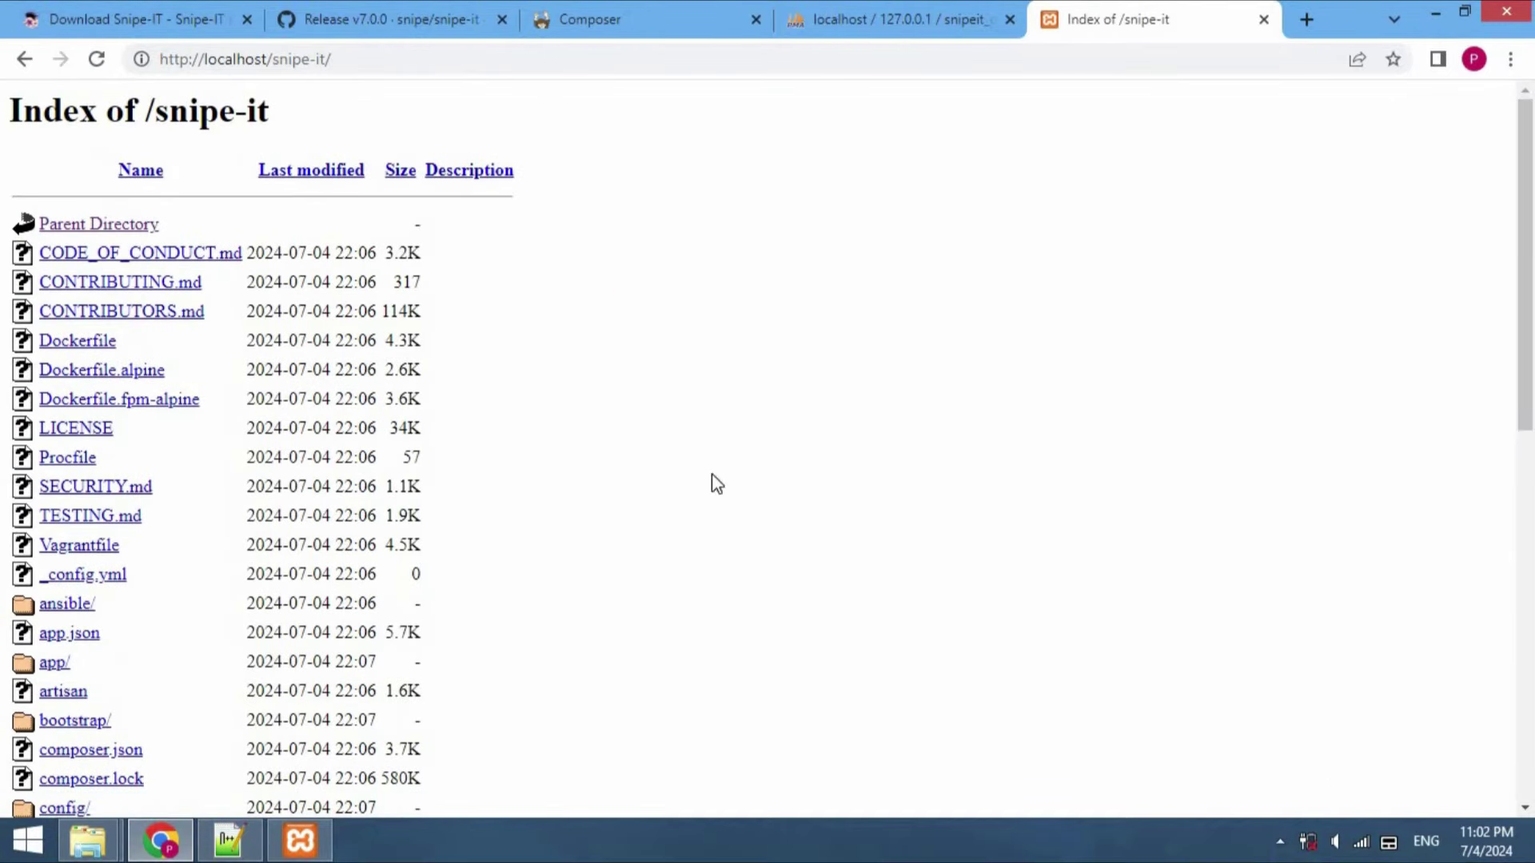
Open the snipe-it public/ folder, which lands on a 404 at localhost/setup
{"action": "left_click_drag", "start_coordinate": [1524, 389], "coordinate": [1531, 775]}
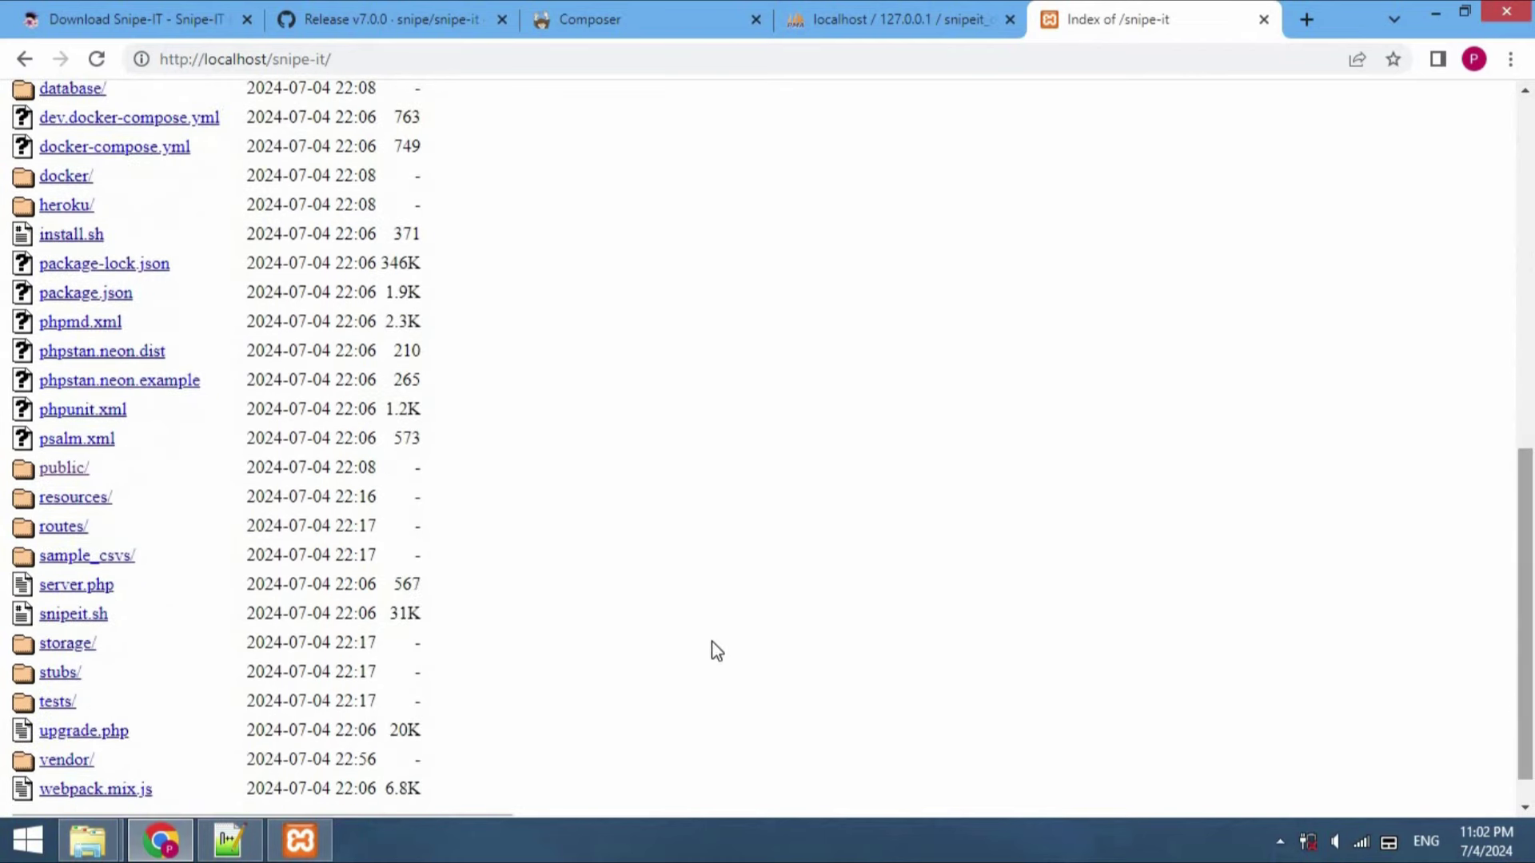
{"action": "left_click", "coordinate": [62, 480]}
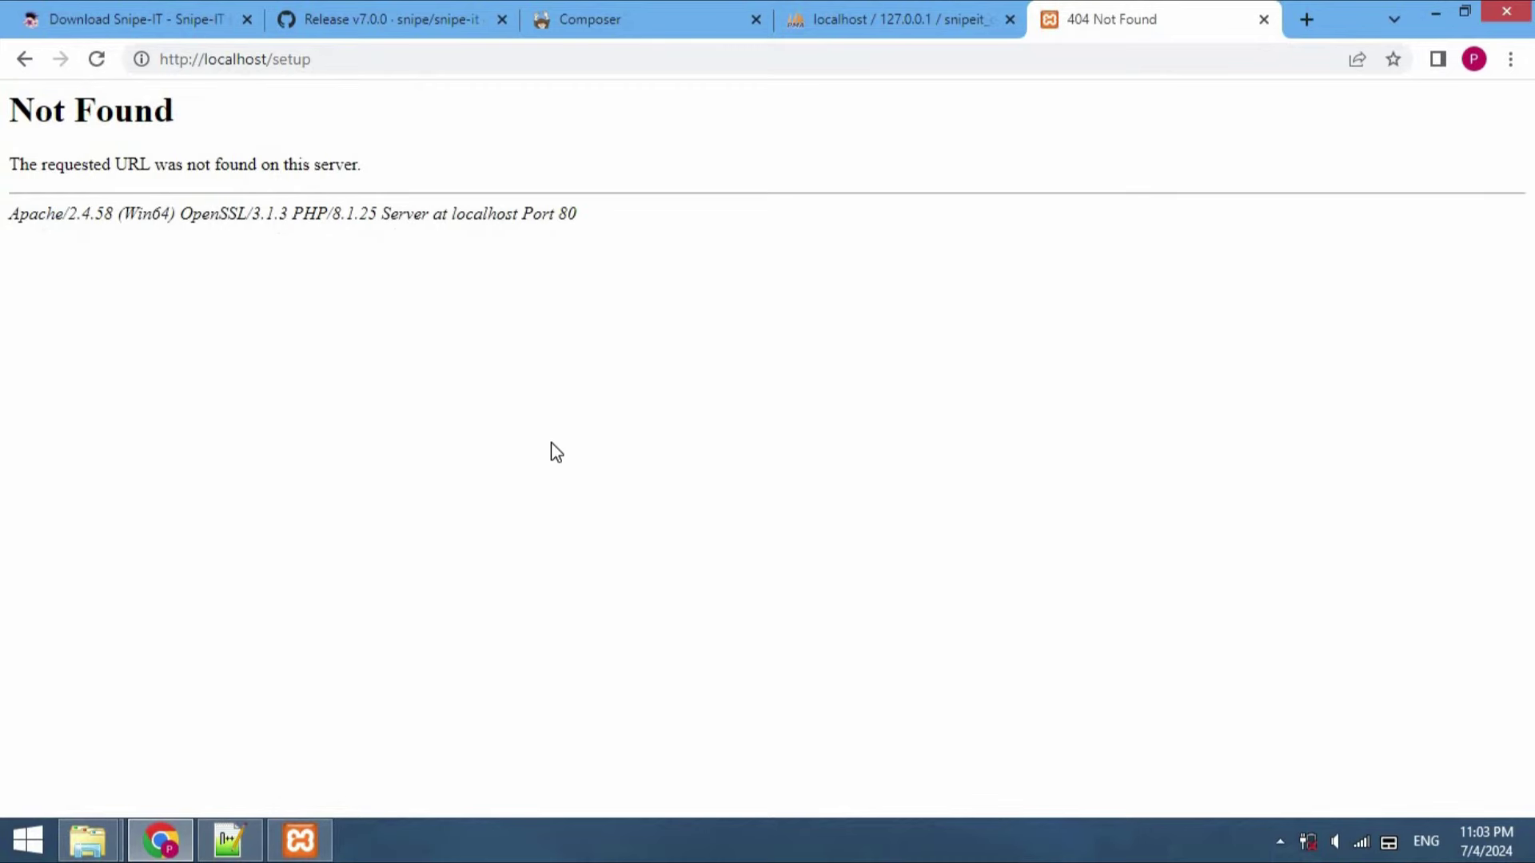
{"action": "left_click", "coordinate": [374, 59]}
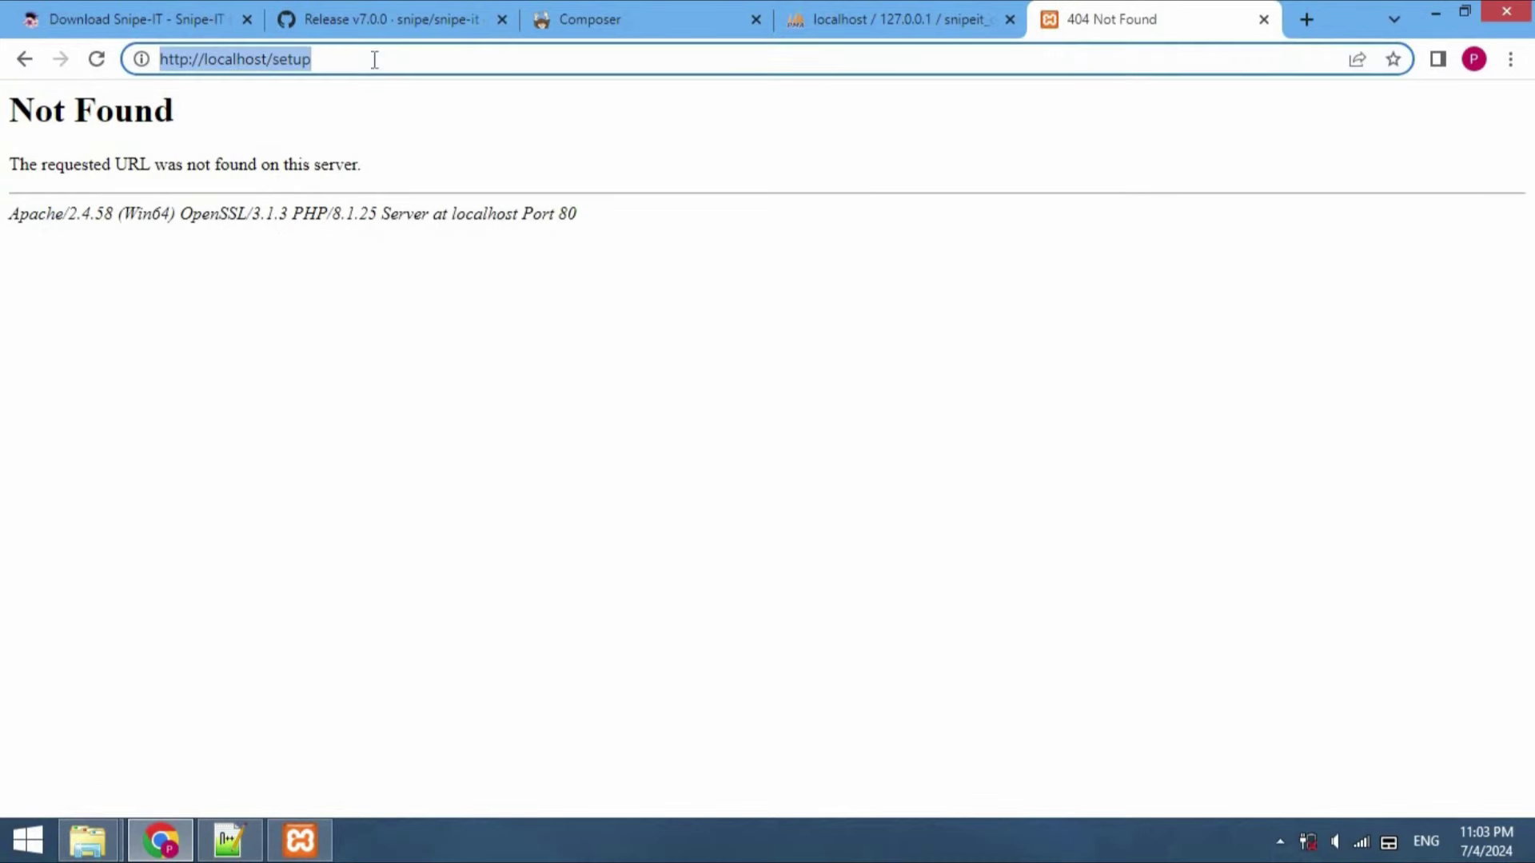
{"action": "left_click", "coordinate": [453, 425]}
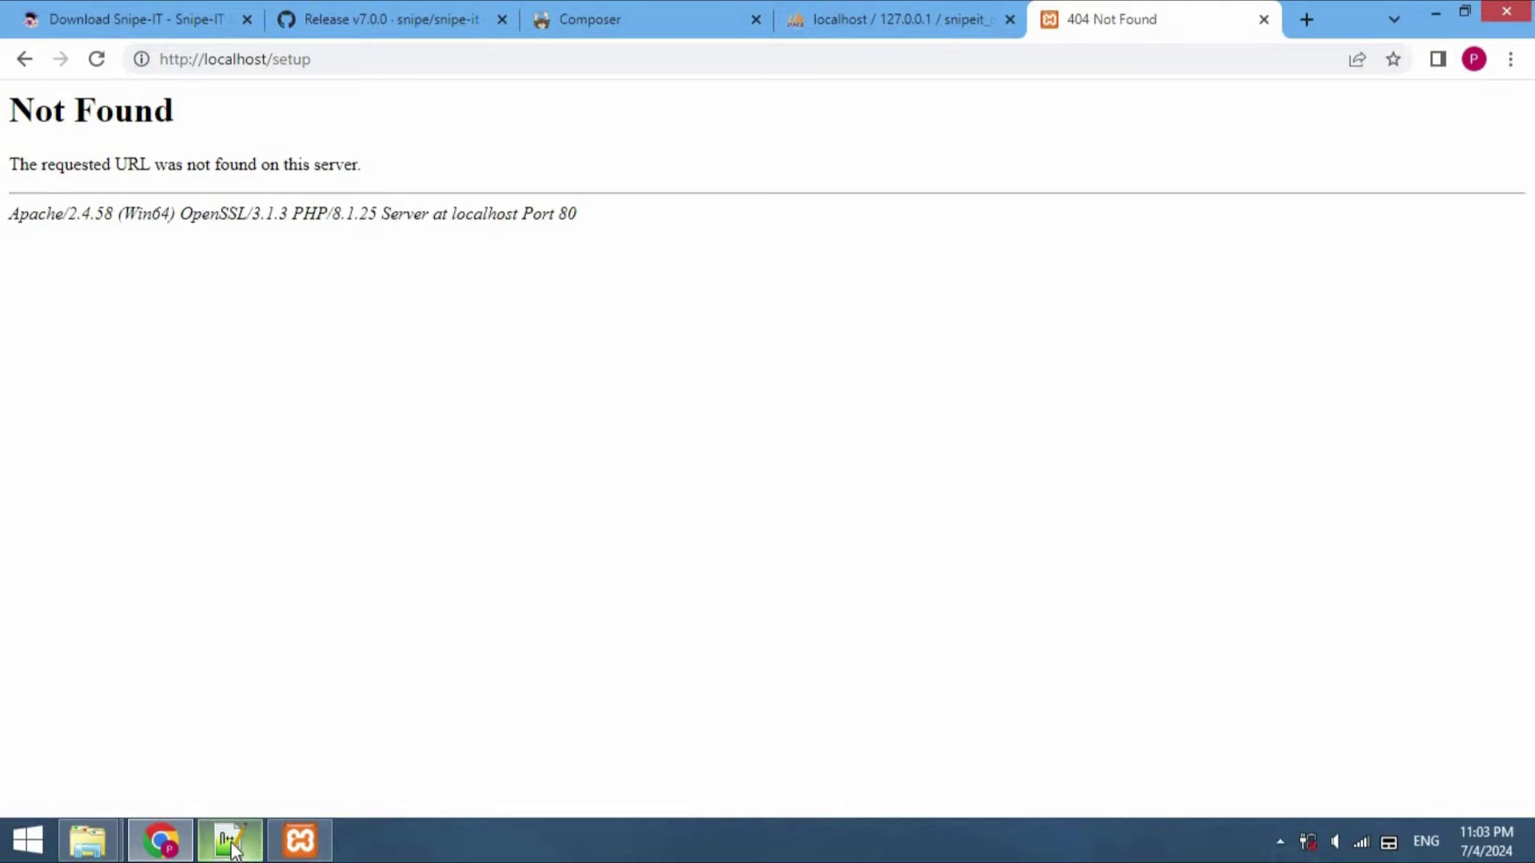
{"action": "left_click", "coordinate": [230, 840]}
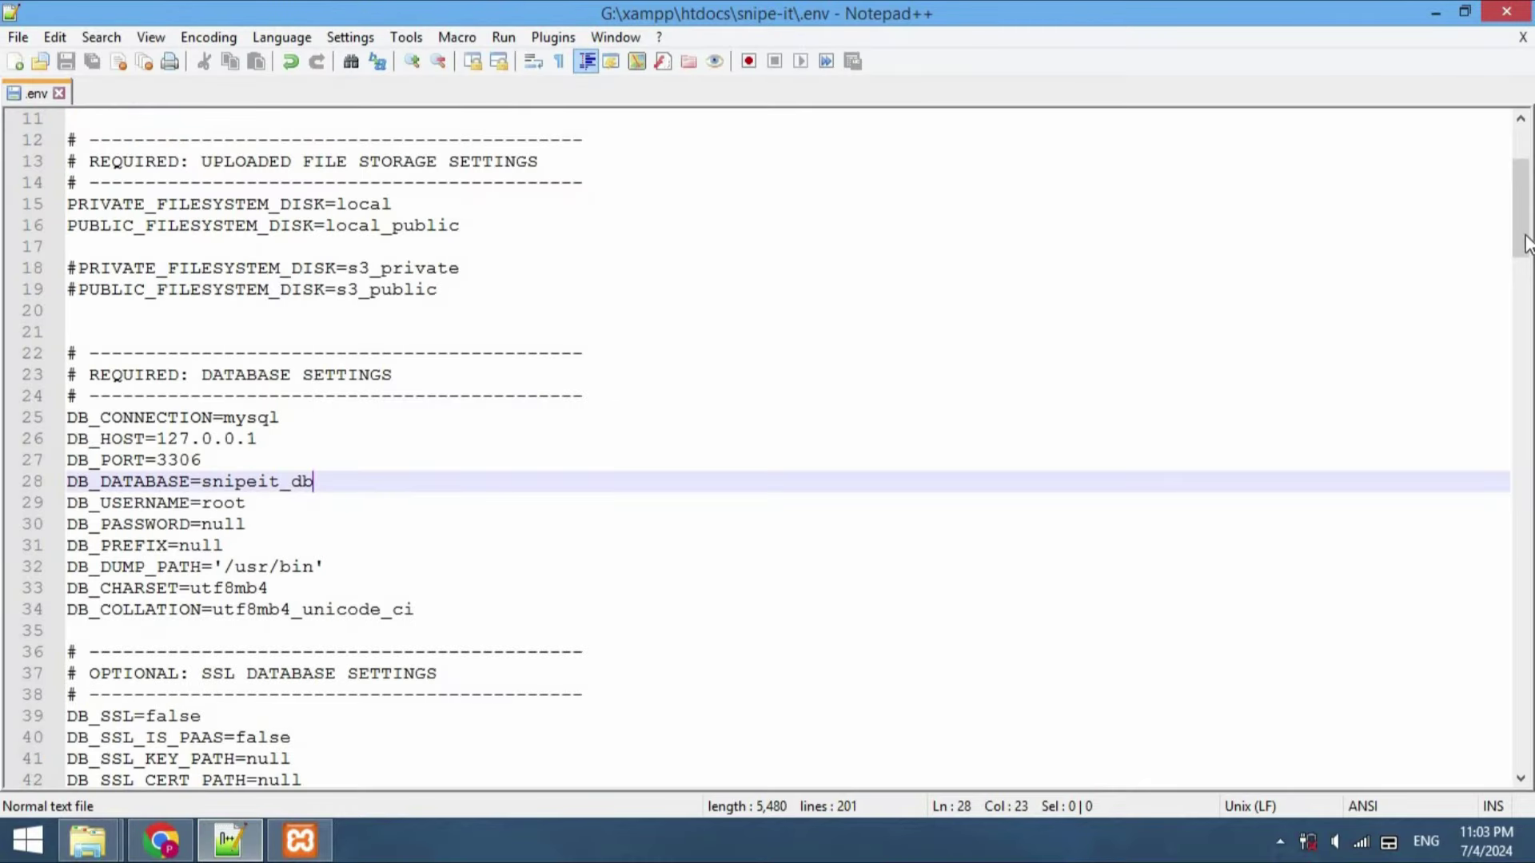
Append /snipe-it/public to APP_URL in .env and save the file
{"action": "left_click_drag", "start_coordinate": [1522, 196], "coordinate": [1523, 164]}
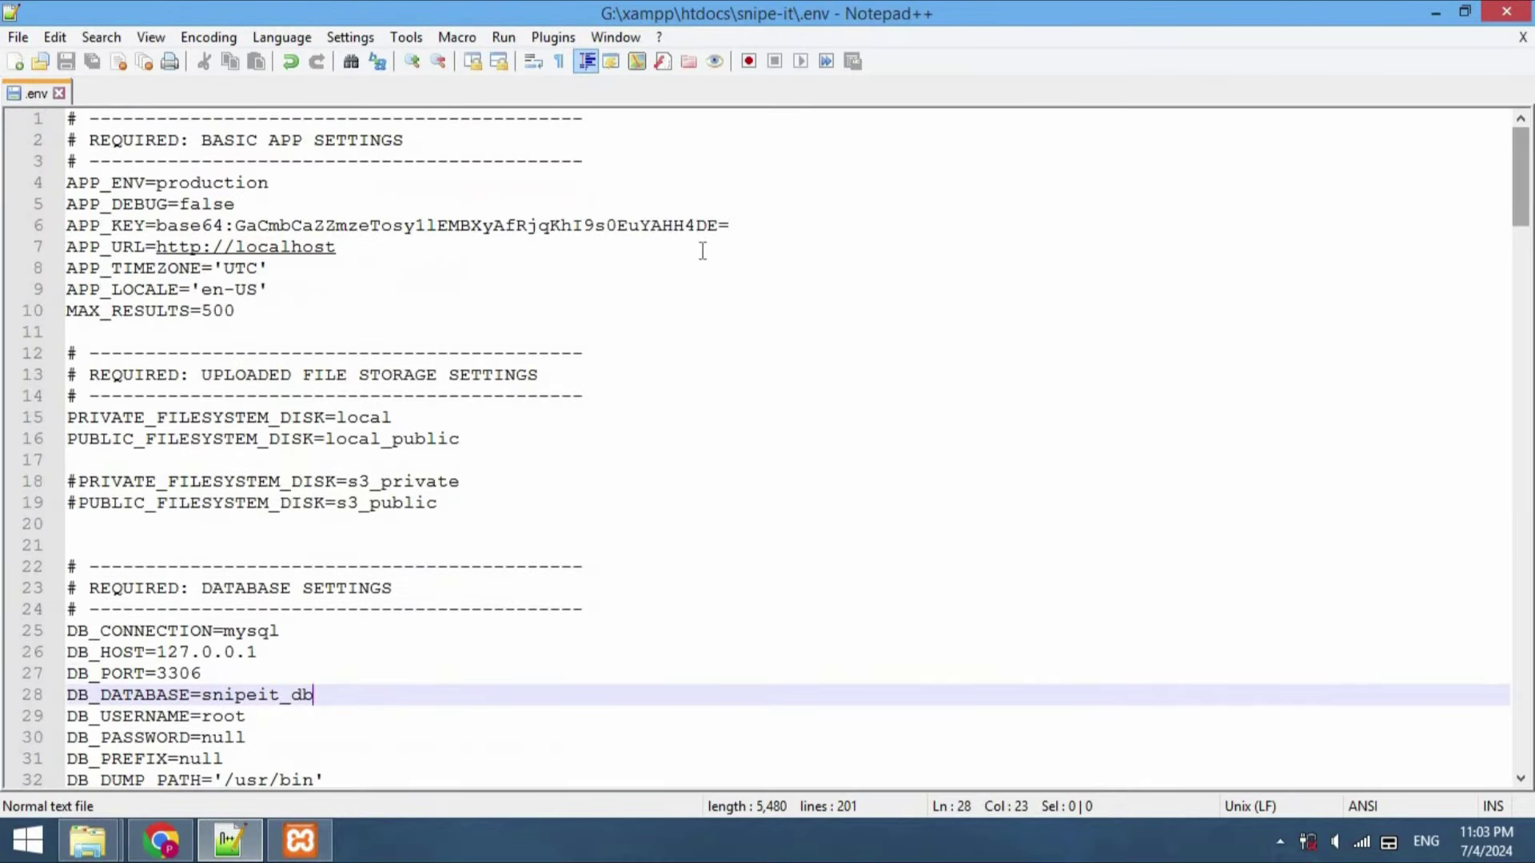
{"action": "left_click", "coordinate": [381, 250]}
{"action": "type", "text": "/snipe-i"}
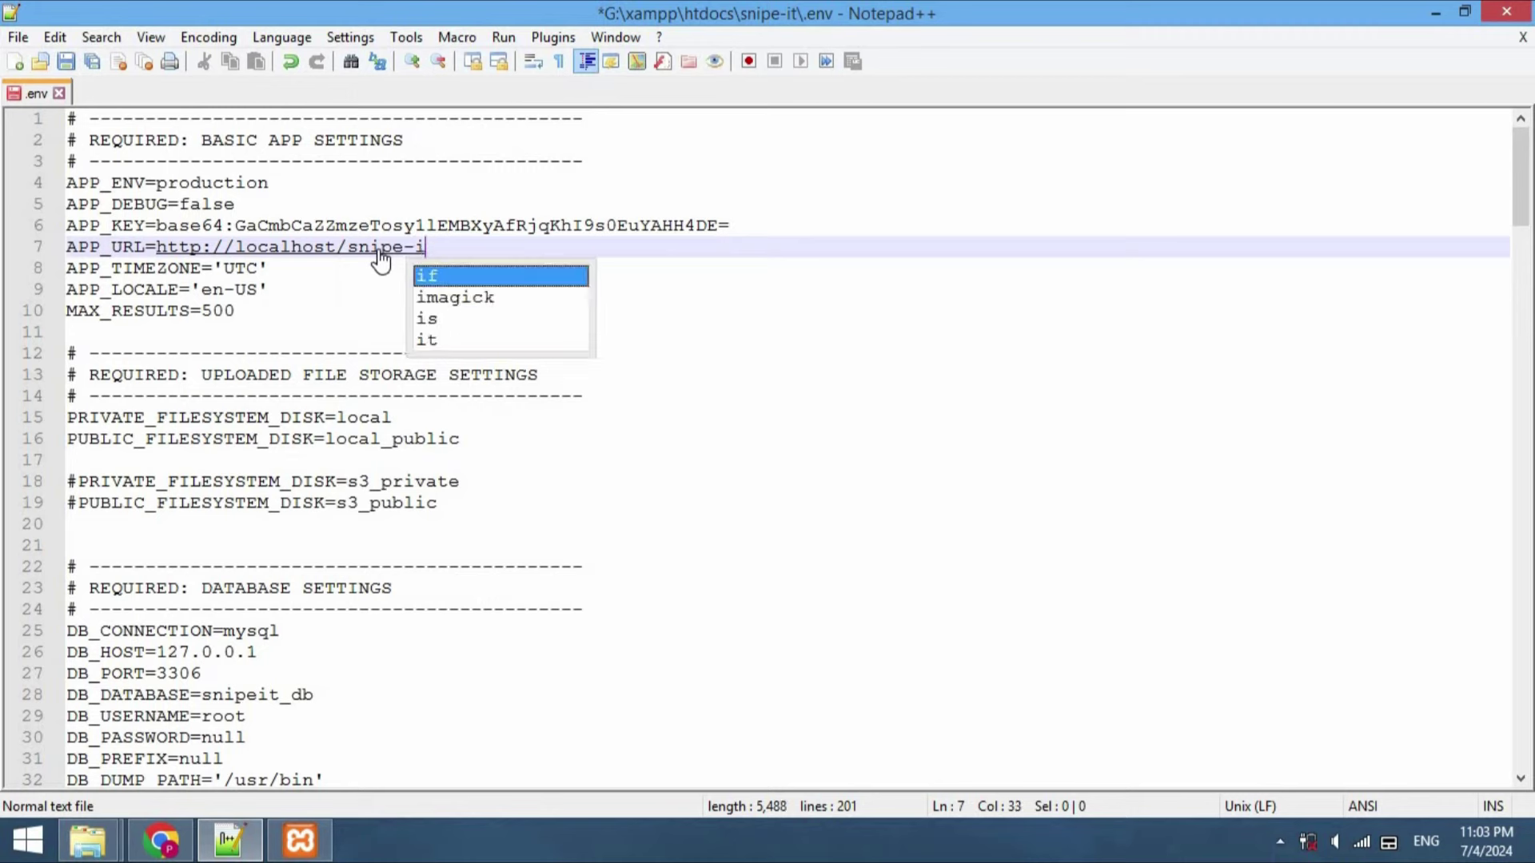
{"action": "type", "text": "t/public"}
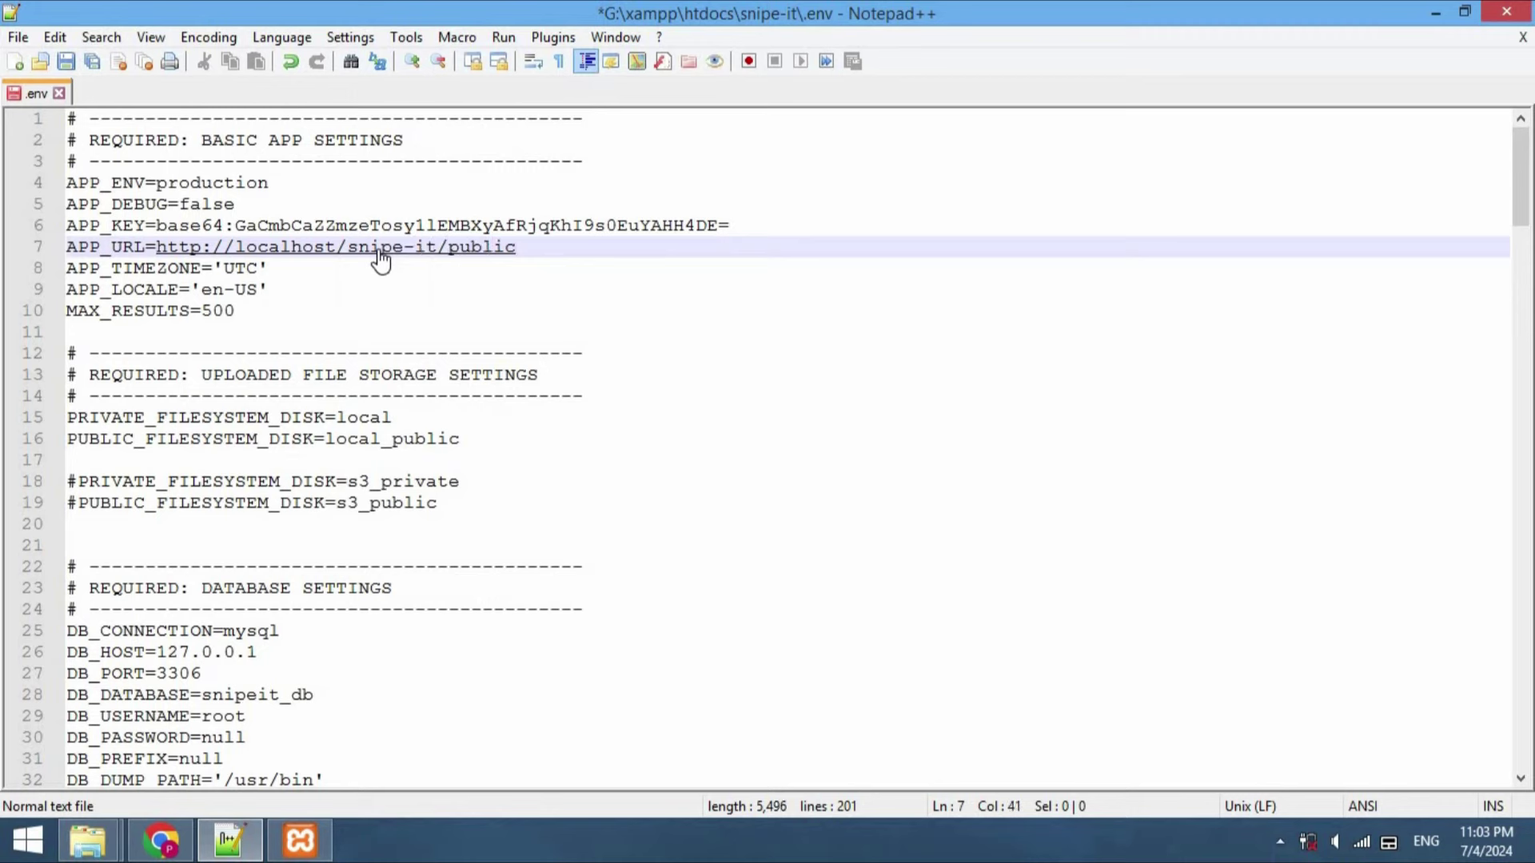
{"action": "key", "text": "ctrl+s"}
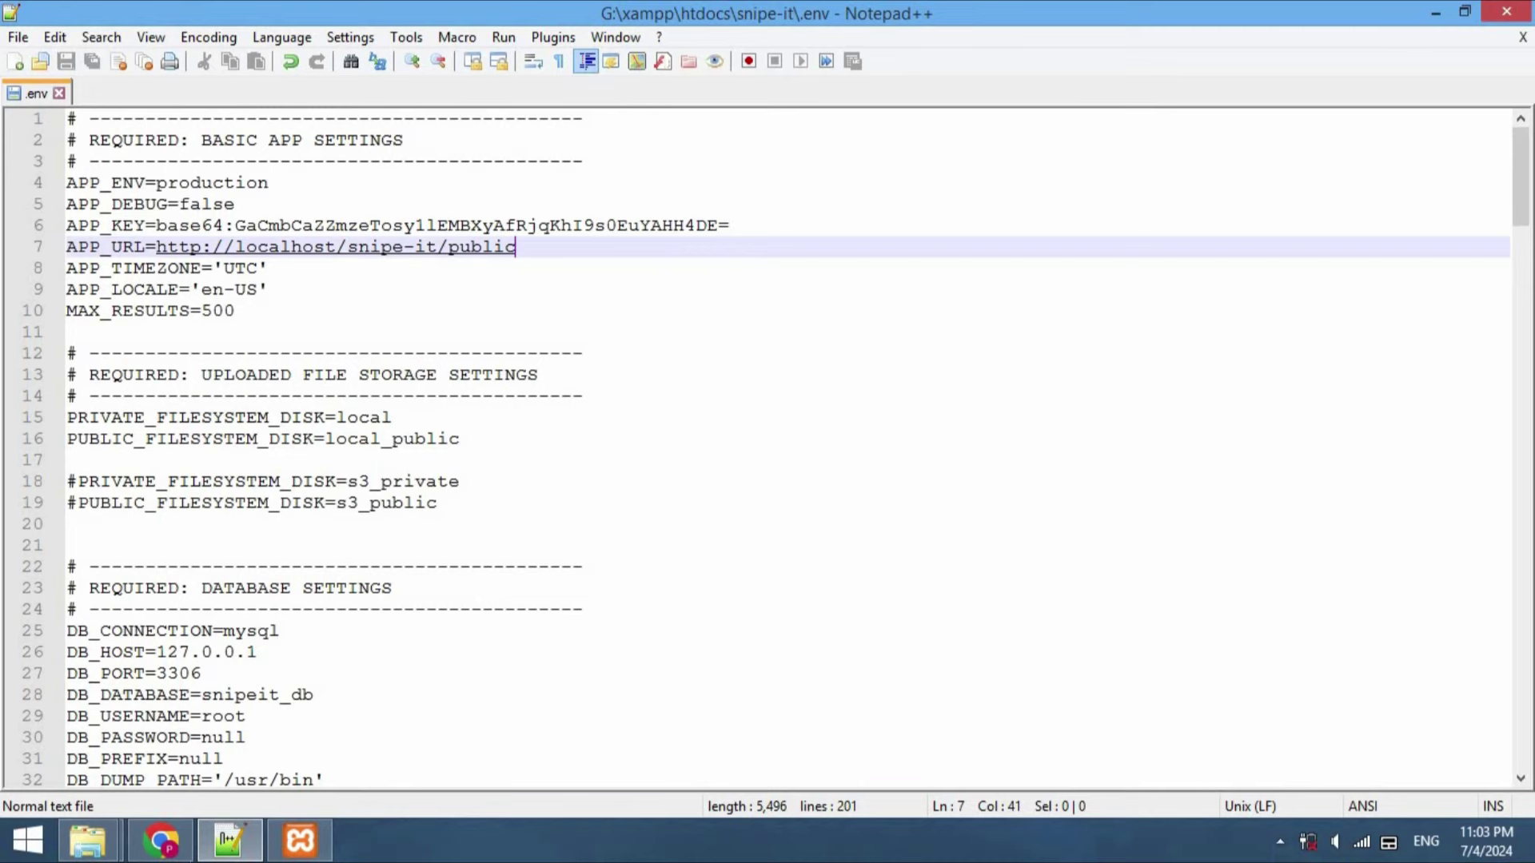
{"action": "left_click", "coordinate": [161, 841]}
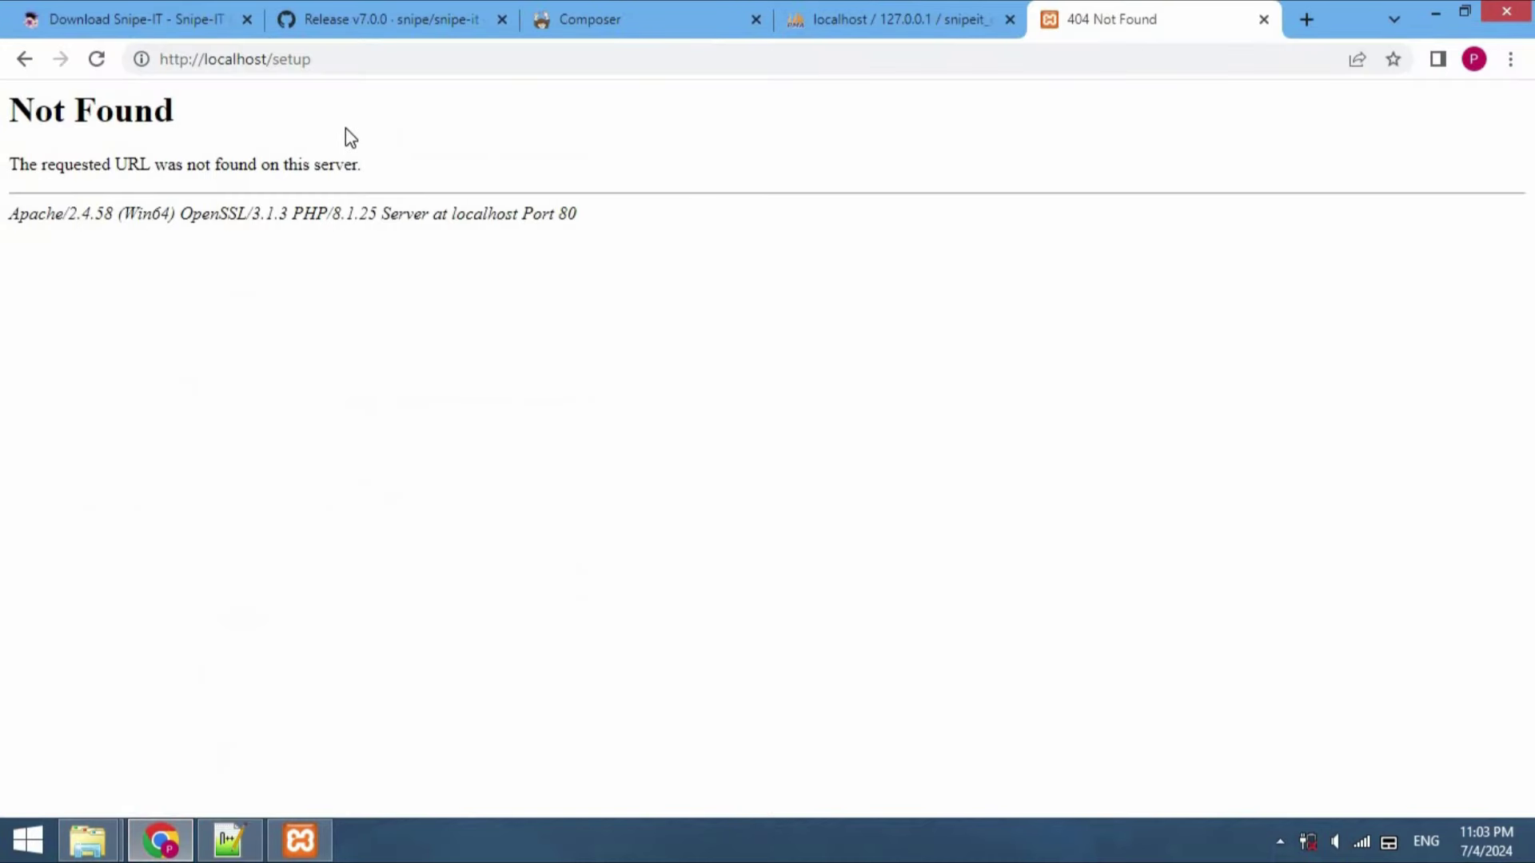
Change the address from localhost/setup to localhost/snipe-it and load it
{"action": "left_click", "coordinate": [335, 59]}
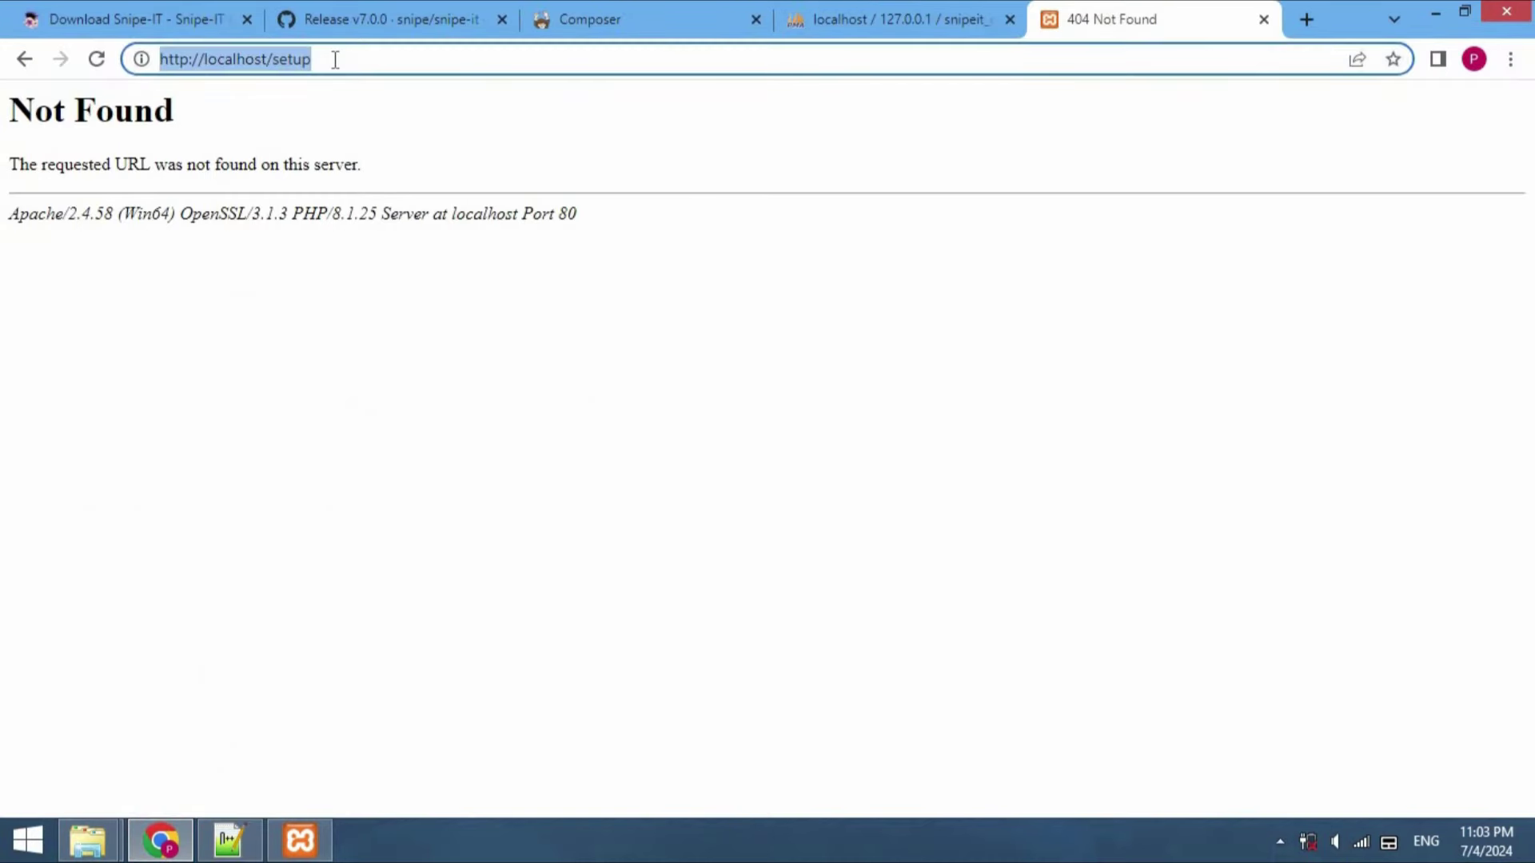
{"action": "key", "text": "Return"}
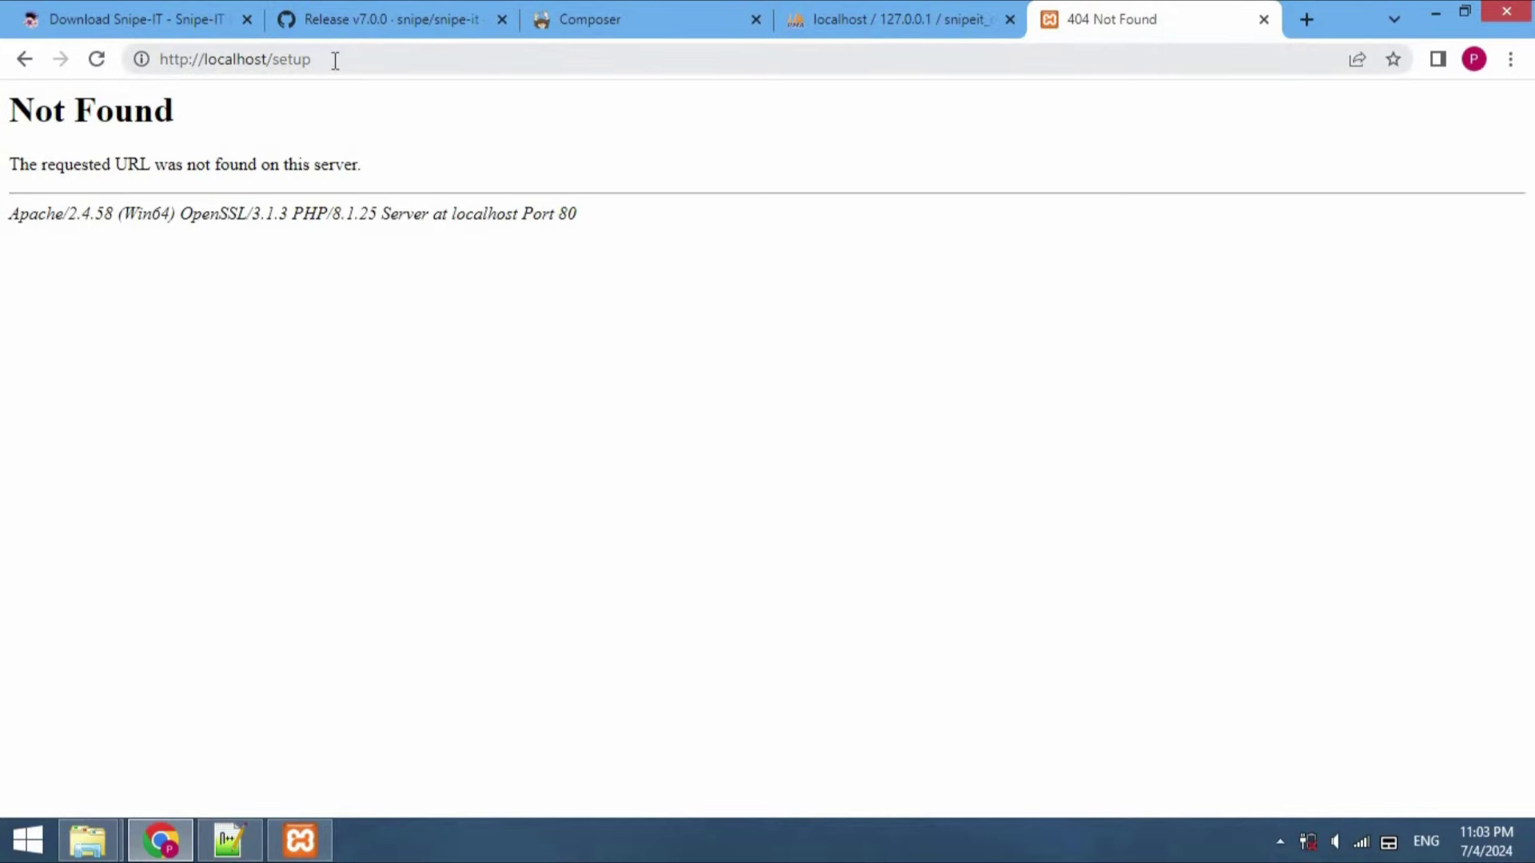
{"action": "left_click", "coordinate": [330, 59]}
{"action": "left_click", "coordinate": [330, 59]}
{"action": "key", "text": "BackSpace"}
{"action": "key", "text": "BackSpace"}
{"action": "key", "text": "BackSpace"}
{"action": "key", "text": "BackSpace"}
{"action": "key", "text": "BackSpace"}
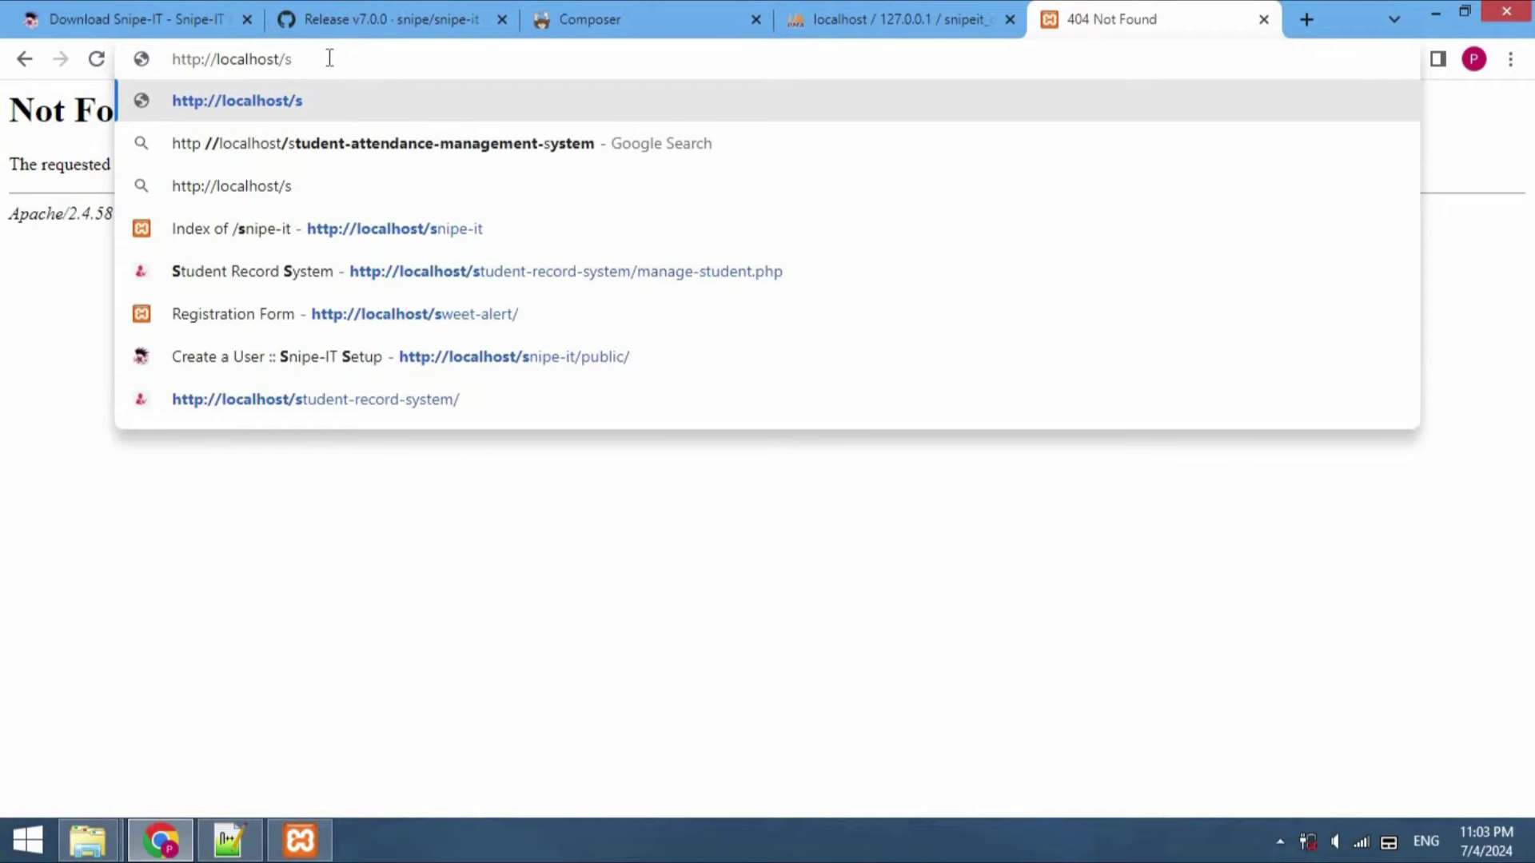
{"action": "type", "text": "snipe-it"}
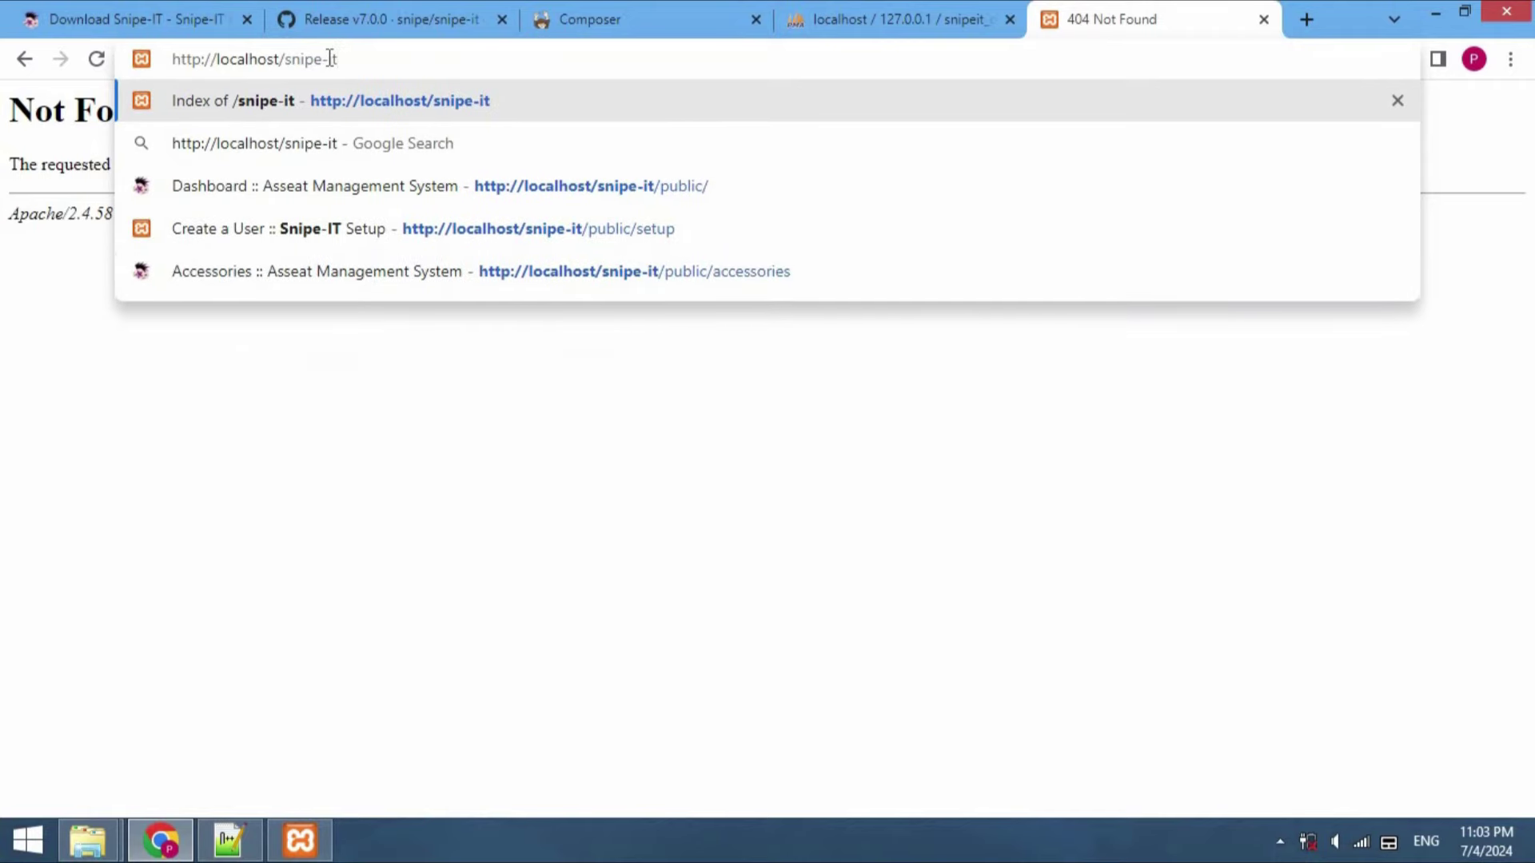
{"action": "key", "text": "Return"}
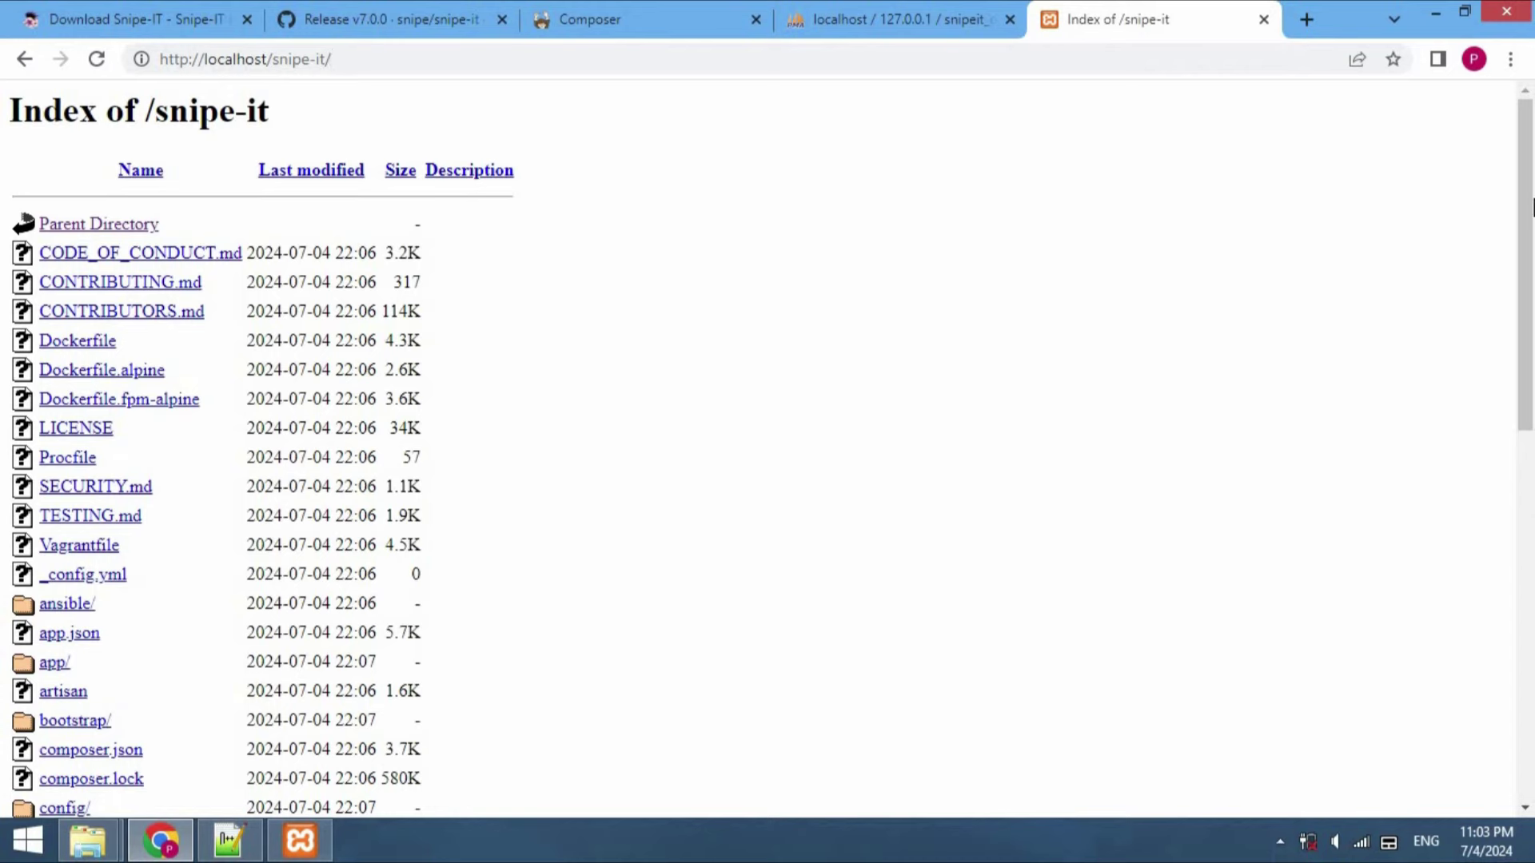
Open the public/ folder to load the Snipe-IT Pre-Flight check
{"action": "left_click_drag", "start_coordinate": [1527, 209], "coordinate": [1531, 460]}
{"action": "scroll", "coordinate": [1532, 462], "scroll_direction": "down", "scroll_amount": 1}
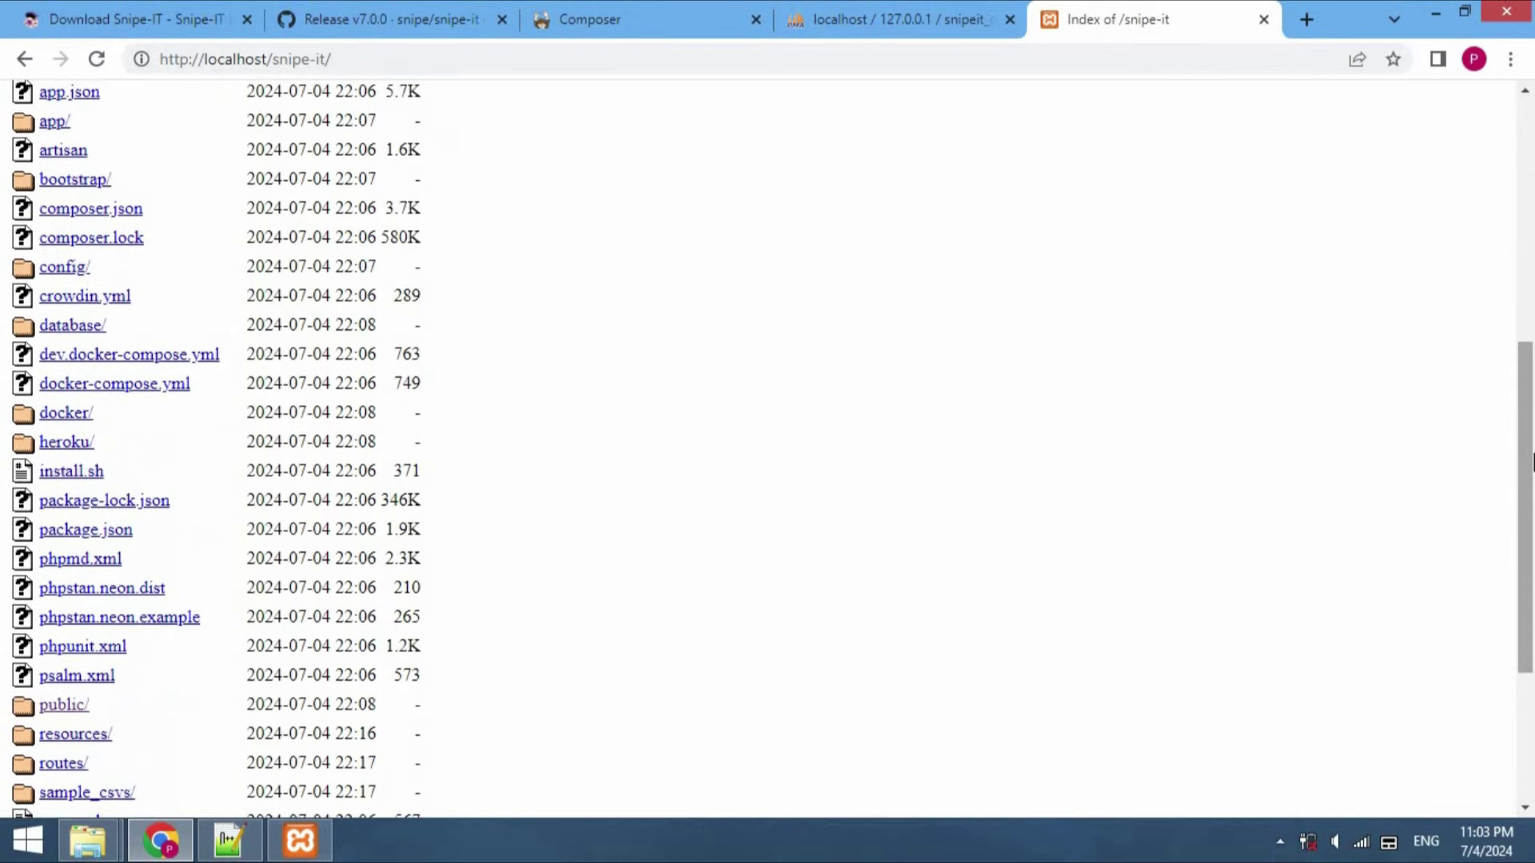
{"action": "scroll", "coordinate": [1532, 462], "scroll_direction": "down", "scroll_amount": 4}
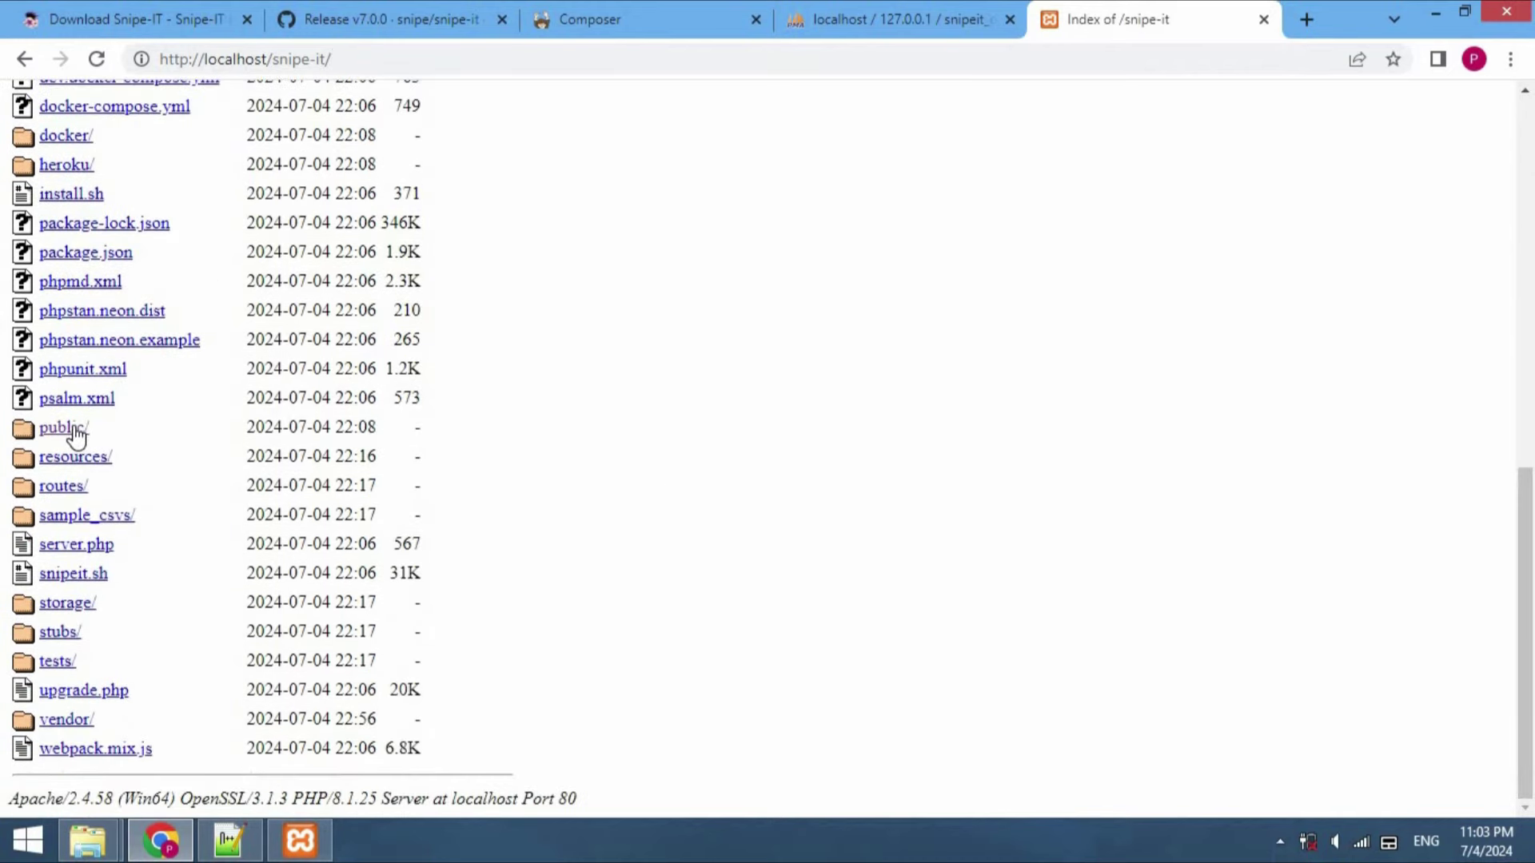
{"action": "left_click", "coordinate": [74, 430]}
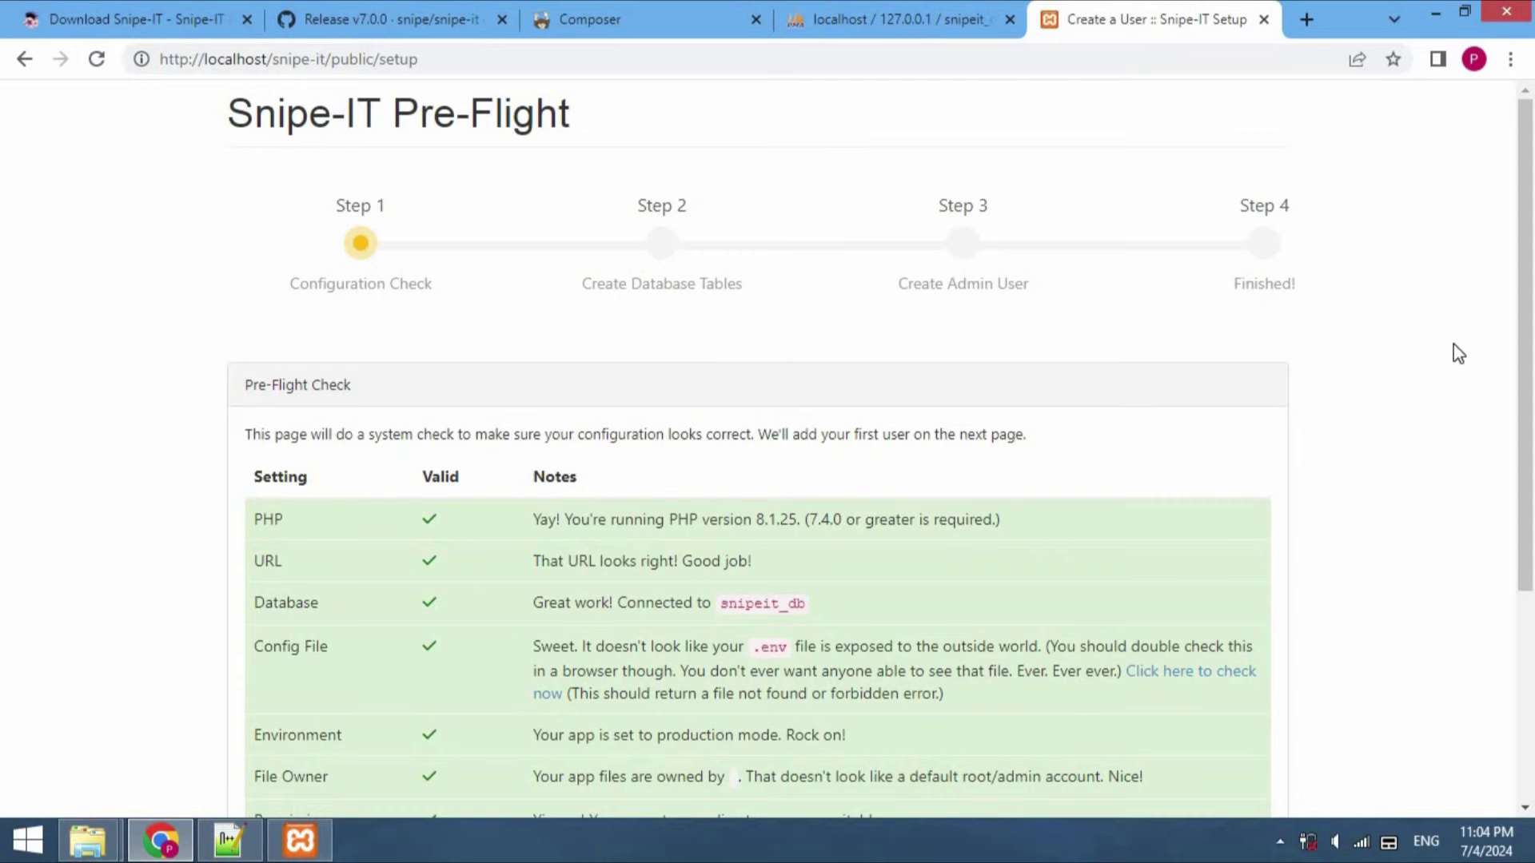
Run Next: Create Database Tables from the Pre-Flight page
{"action": "left_click_drag", "start_coordinate": [1522, 336], "coordinate": [1530, 567]}
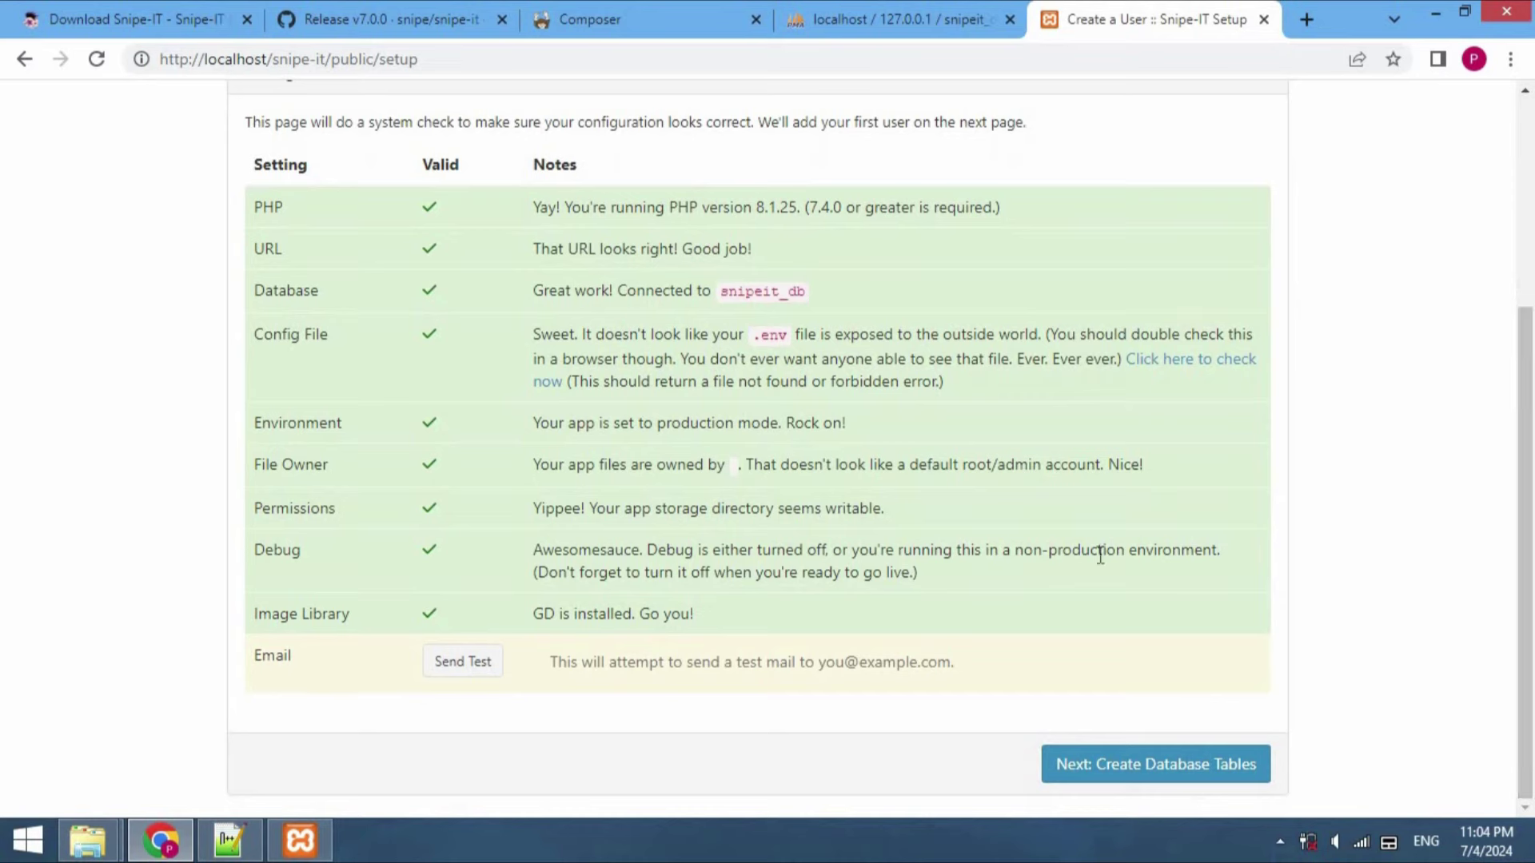
{"action": "left_click", "coordinate": [1140, 767]}
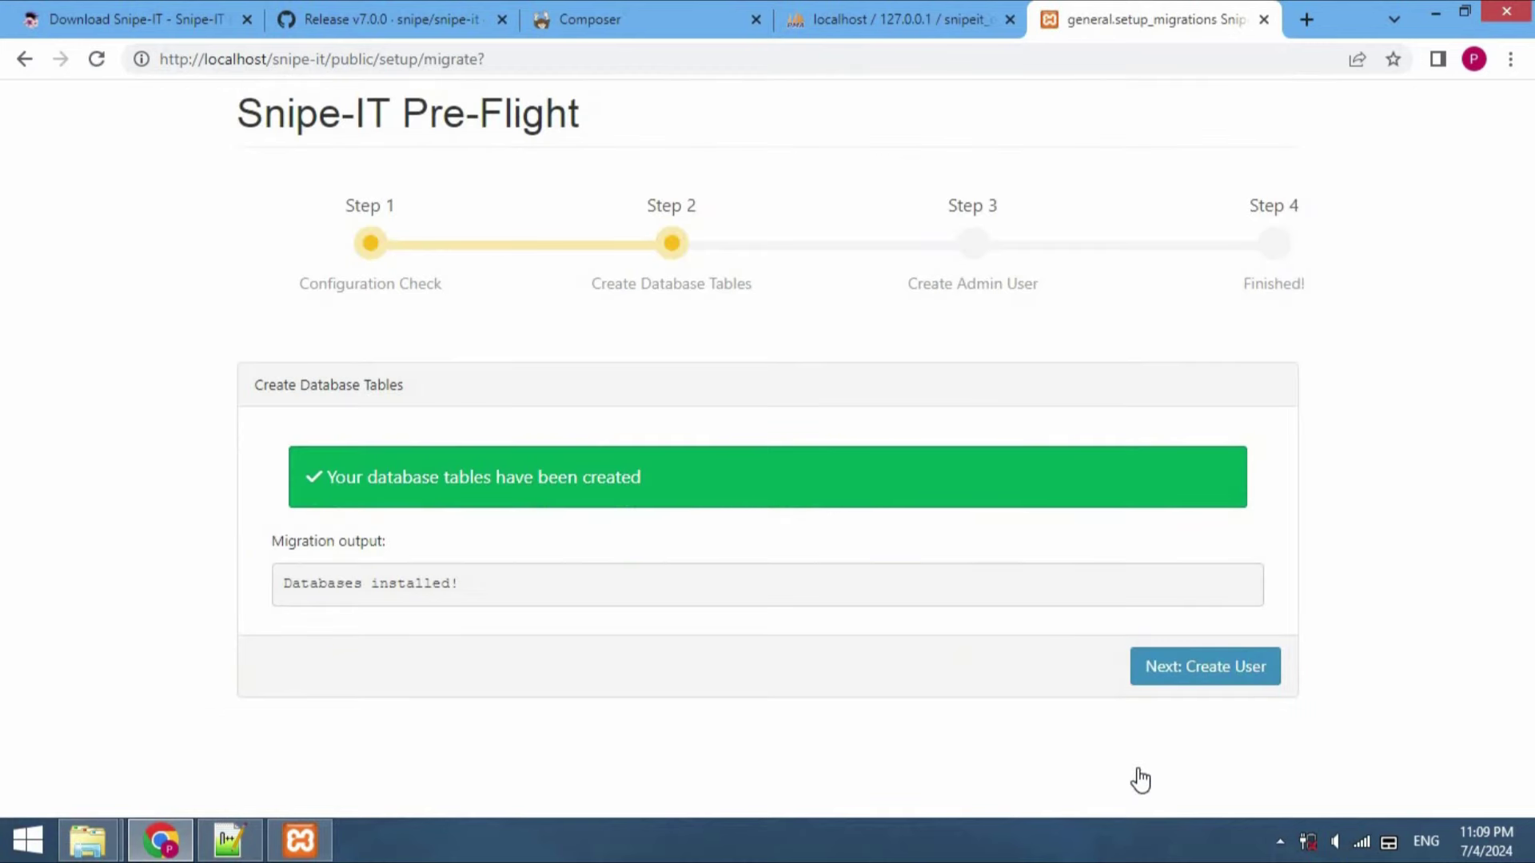
Verify in phpMyAdmin that snipeit_db holds 50 tables, then return to Snipe-IT setup
{"action": "left_click", "coordinate": [894, 33]}
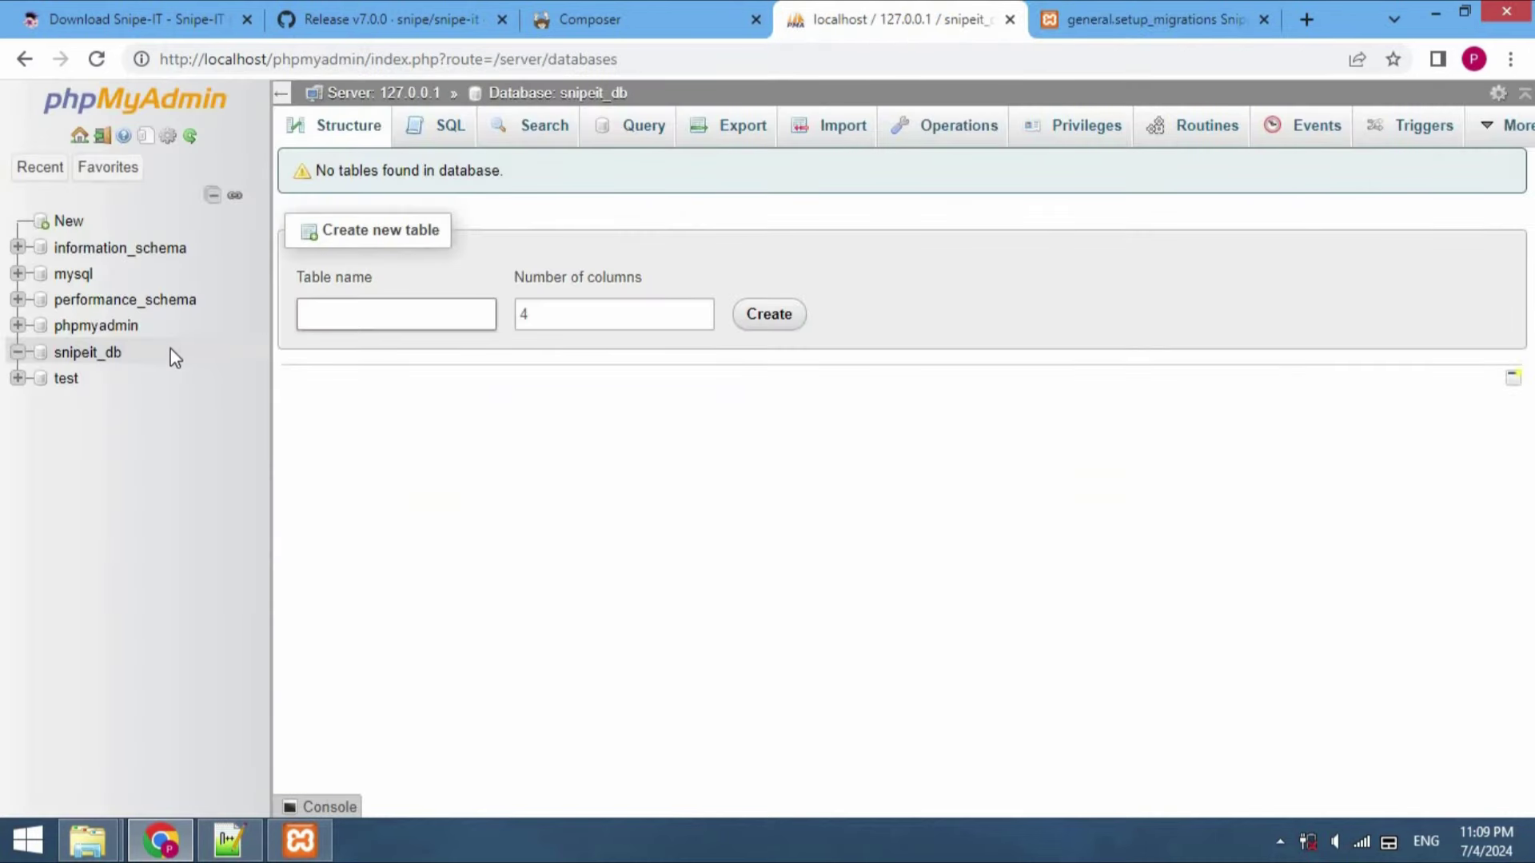
{"action": "left_click", "coordinate": [111, 367]}
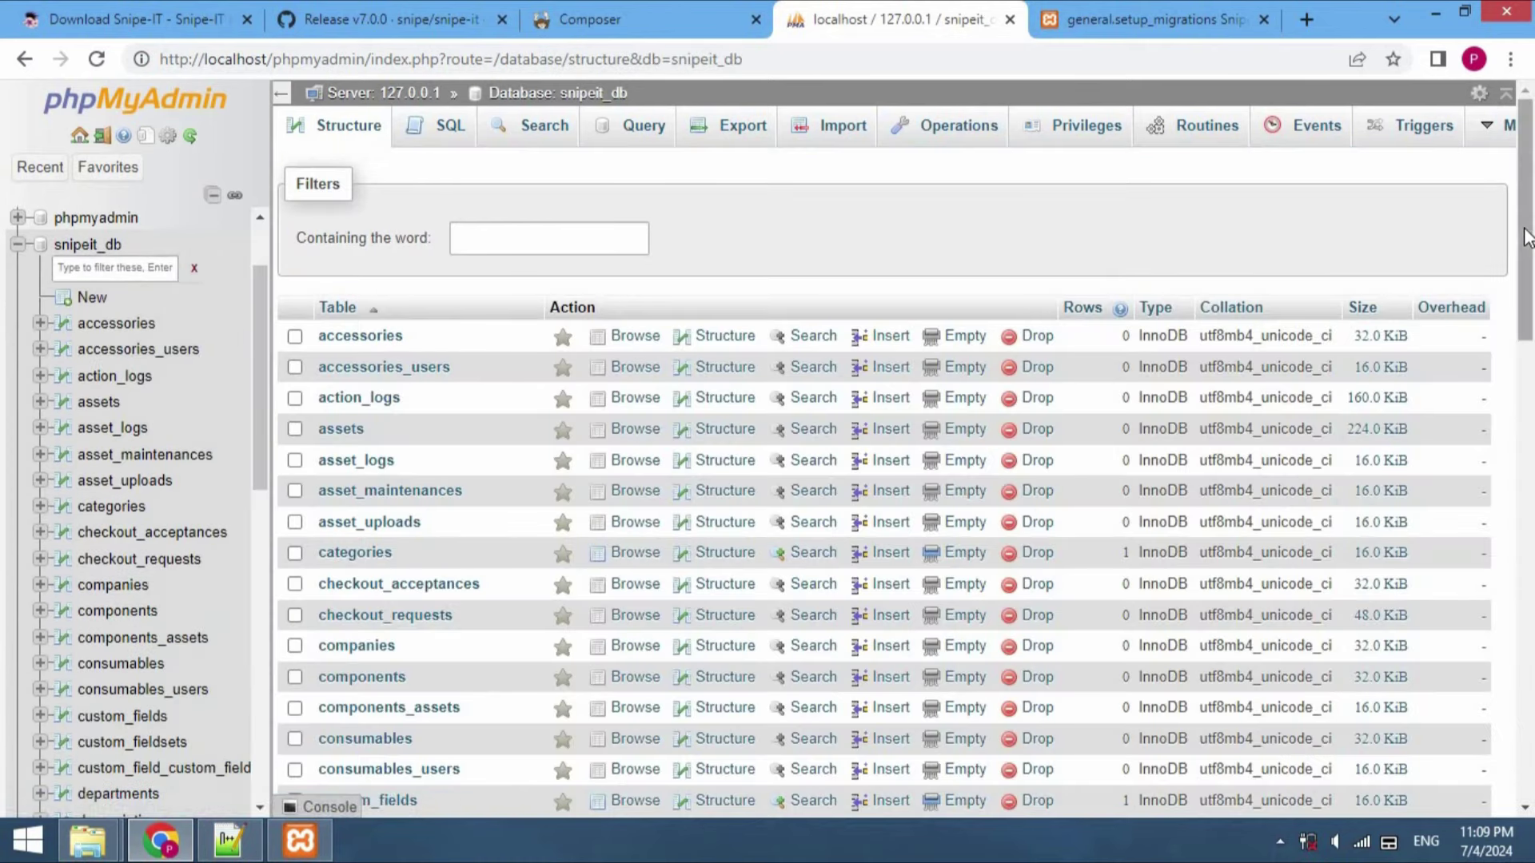
{"action": "left_click_drag", "start_coordinate": [1526, 289], "coordinate": [1531, 711]}
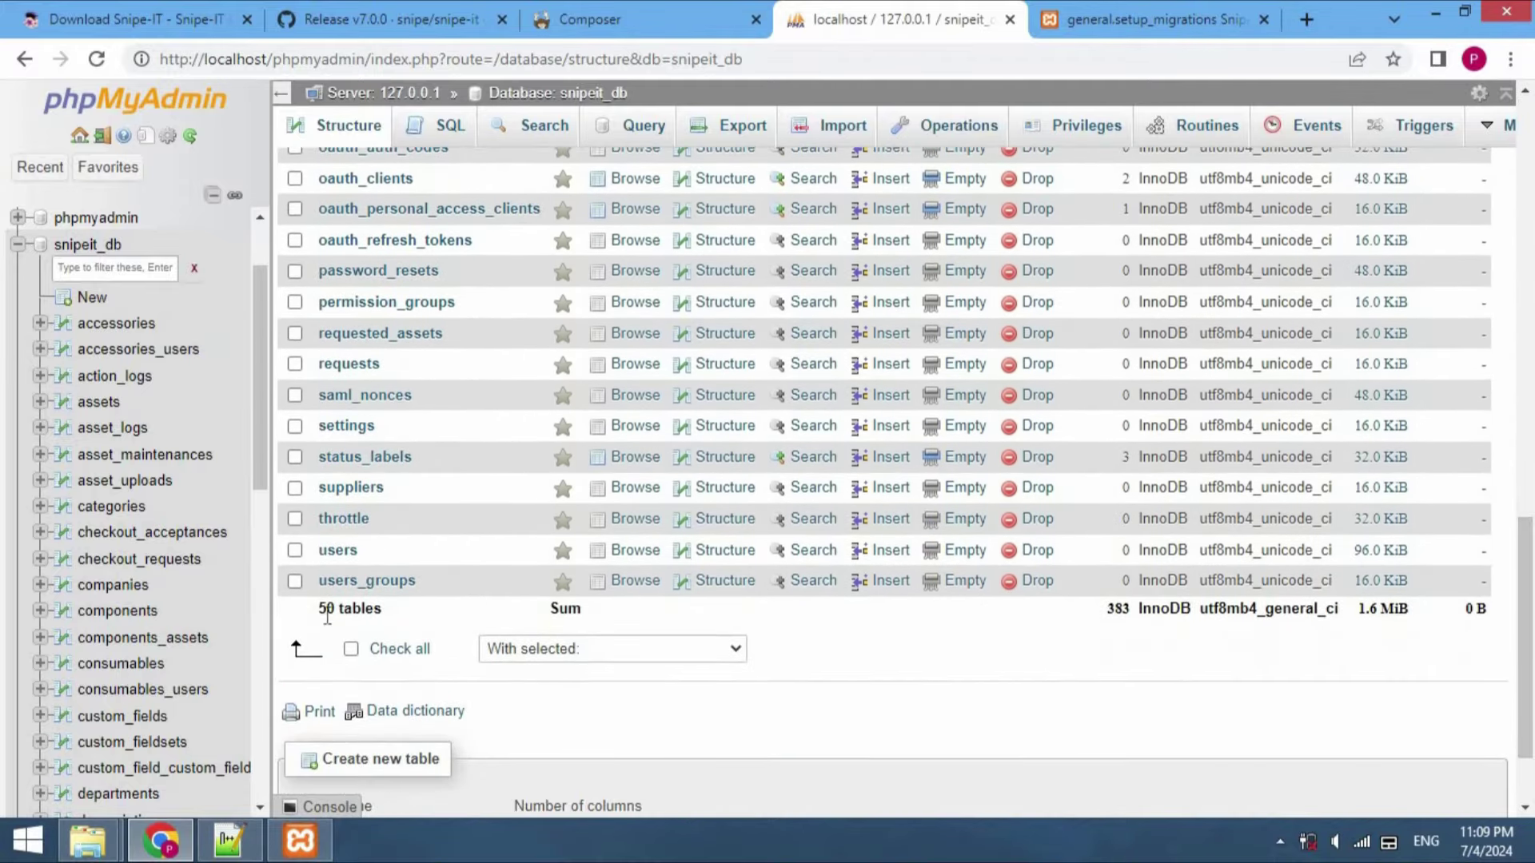
{"action": "triple_click", "coordinate": [332, 613]}
{"action": "left_click", "coordinate": [1143, 17]}
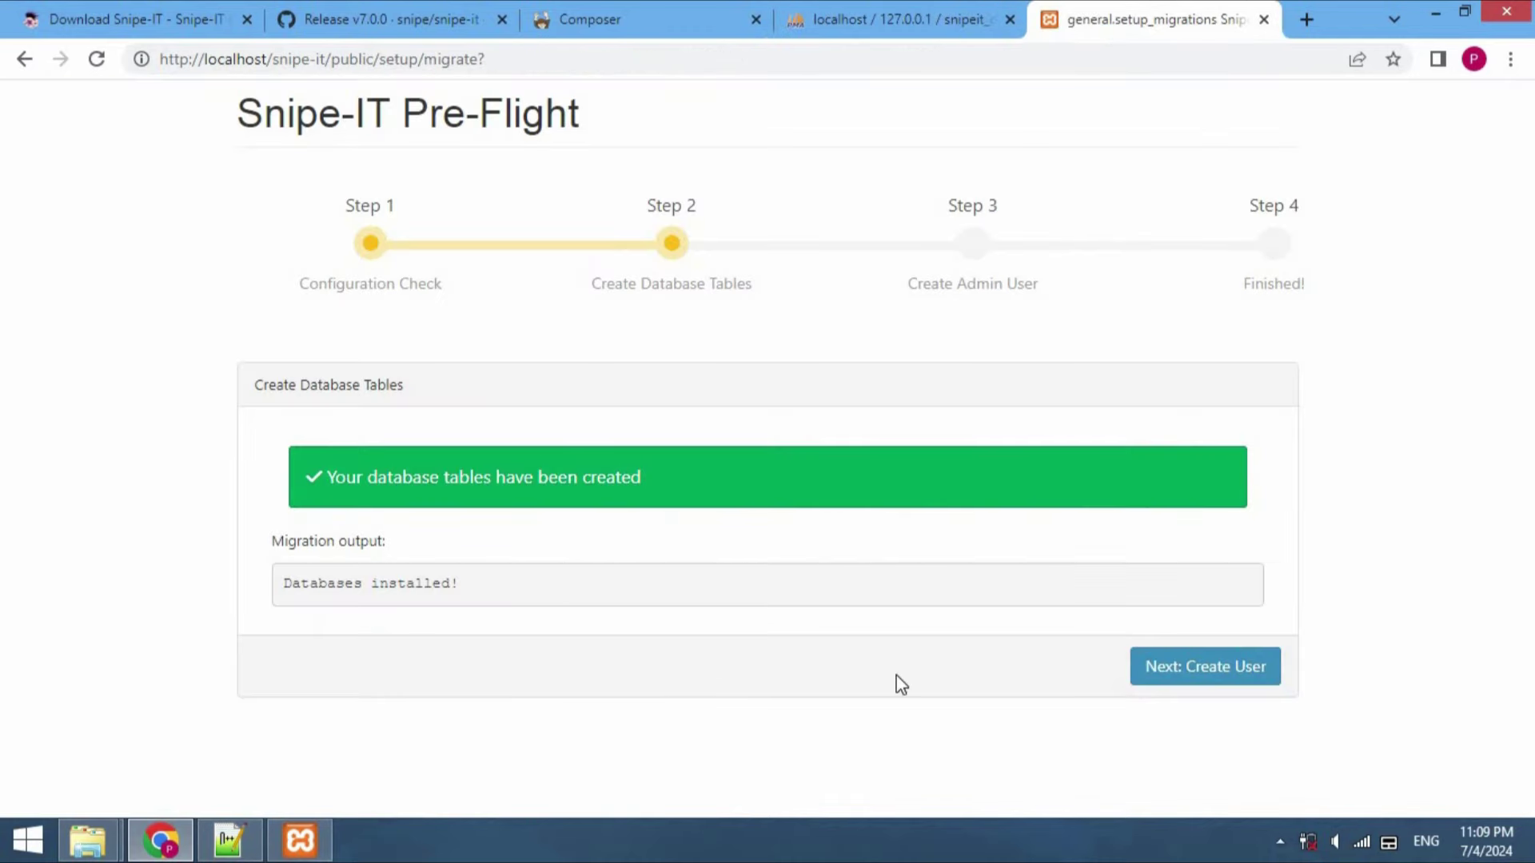
On the Create User step, set Site Name 'Asset Management System' and Default Currency INR
{"action": "left_click", "coordinate": [1171, 686]}
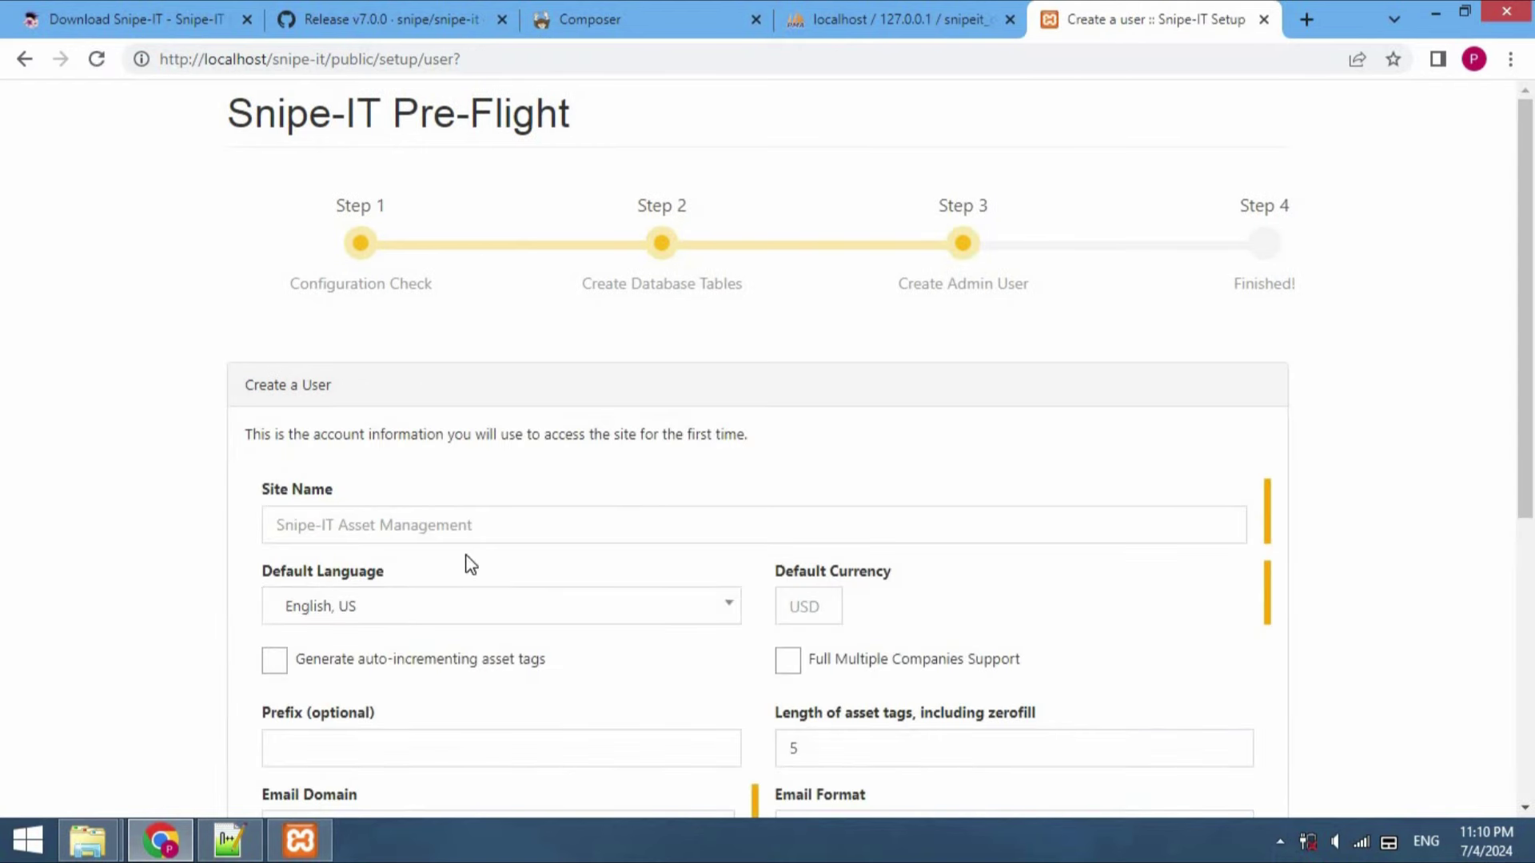
{"action": "left_click", "coordinate": [444, 534]}
{"action": "type", "text": "Asset "}
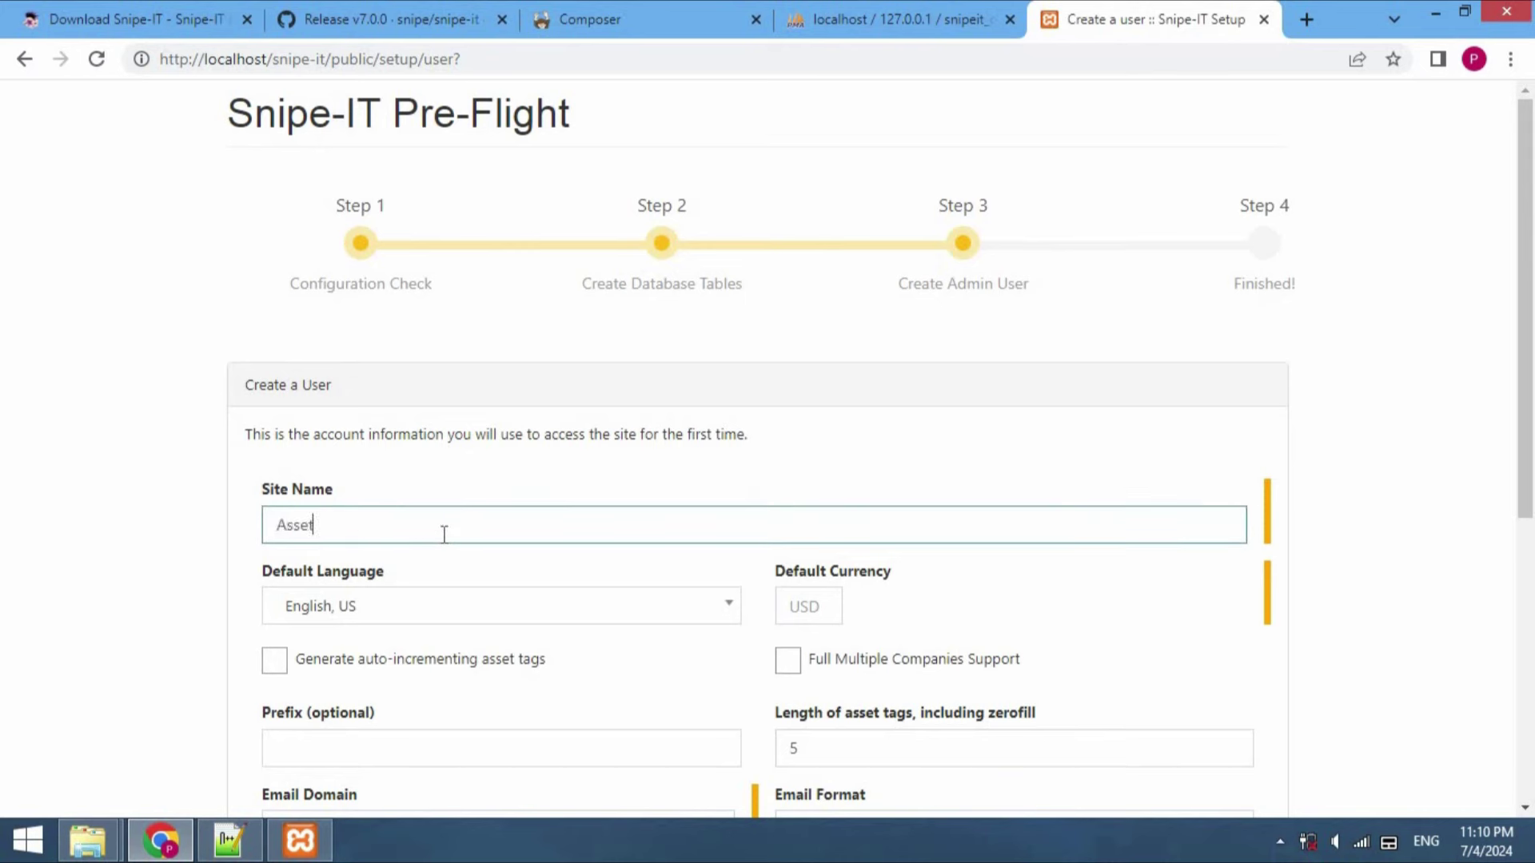
{"action": "type", "text": "Management System"}
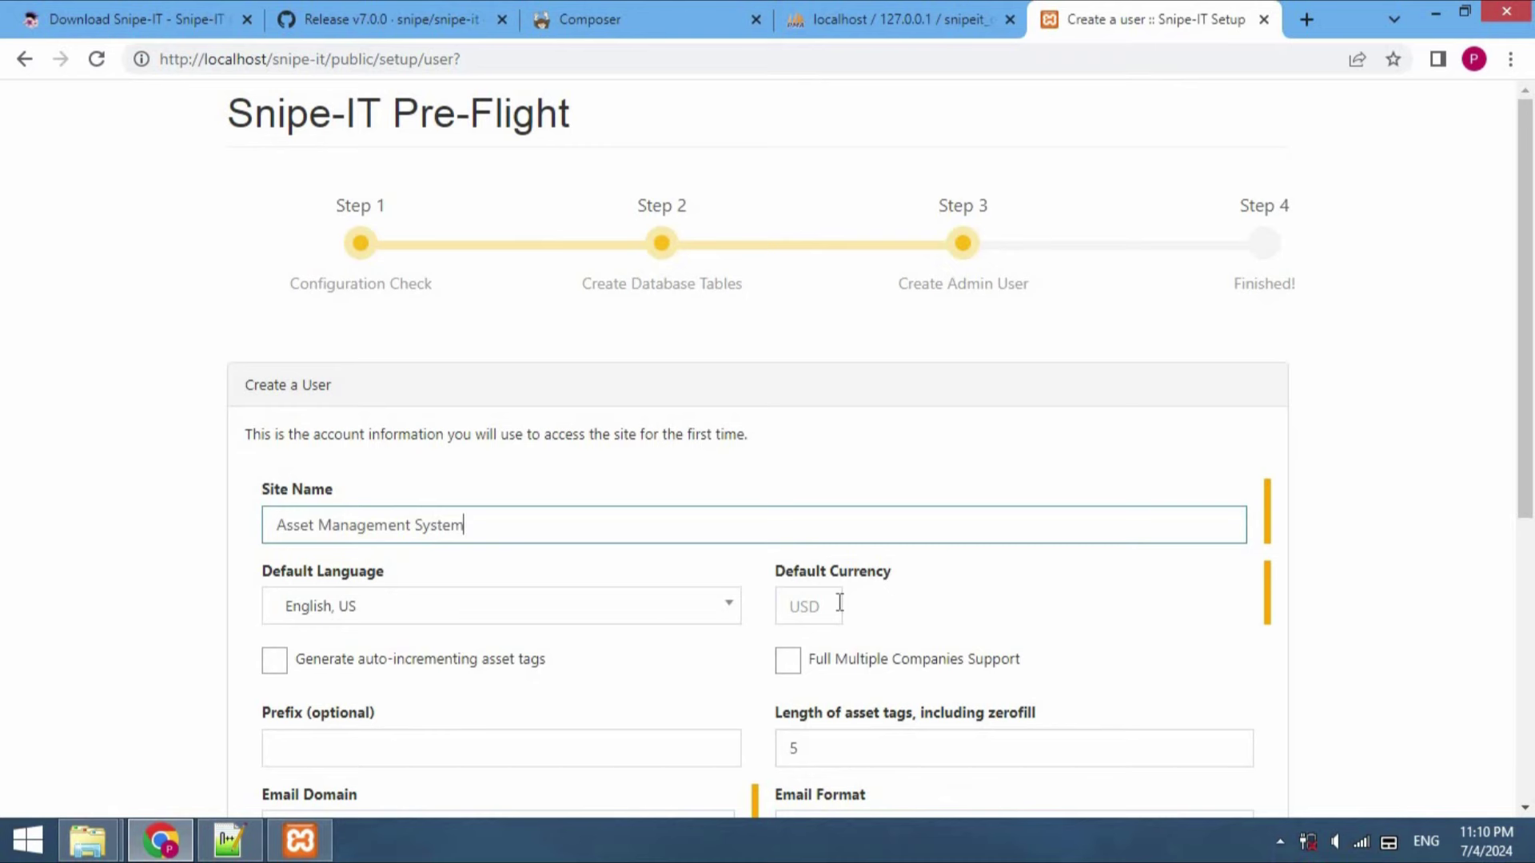
{"action": "left_click", "coordinate": [825, 602]}
{"action": "type", "text": "INR"}
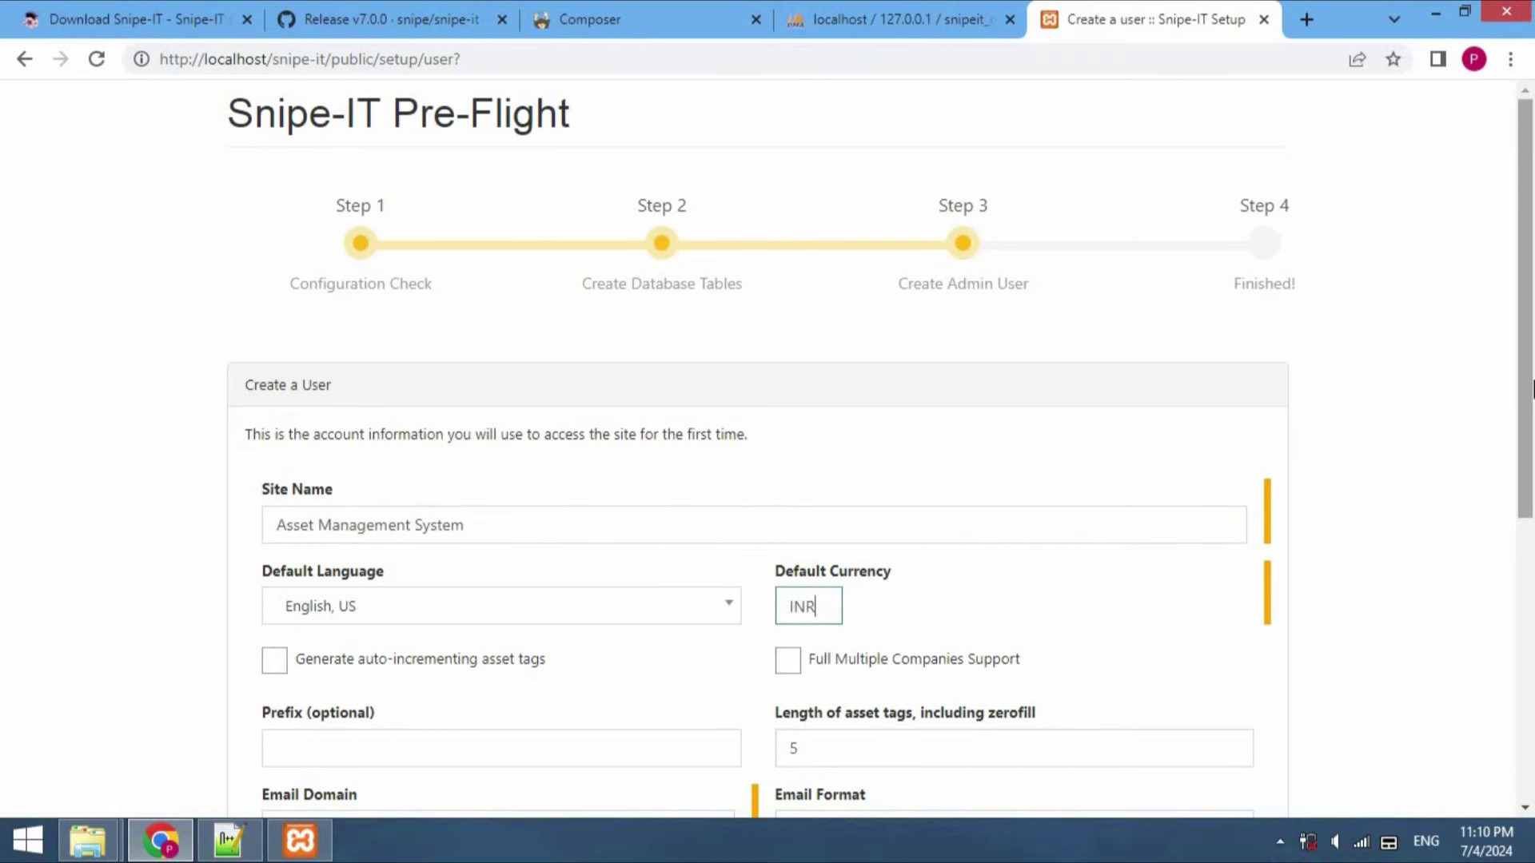
{"action": "left_click_drag", "start_coordinate": [1529, 419], "coordinate": [1442, 614]}
Enter email domain gmail.com, the admin's first and last name, and their email address
{"action": "left_click", "coordinate": [400, 392]}
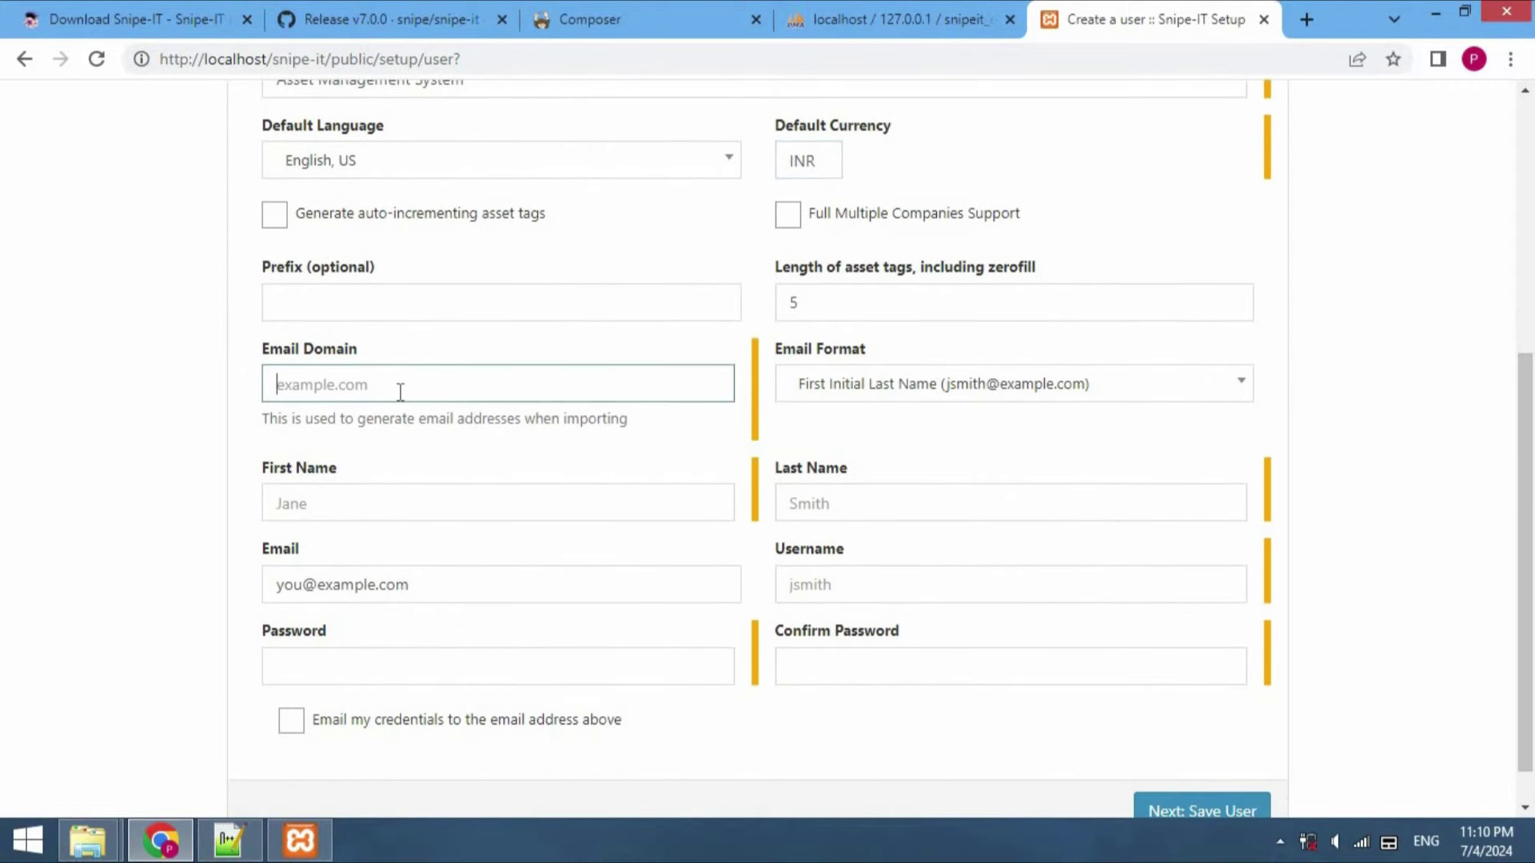
{"action": "type", "text": "gmail.com"}
{"action": "left_click", "coordinate": [319, 504]}
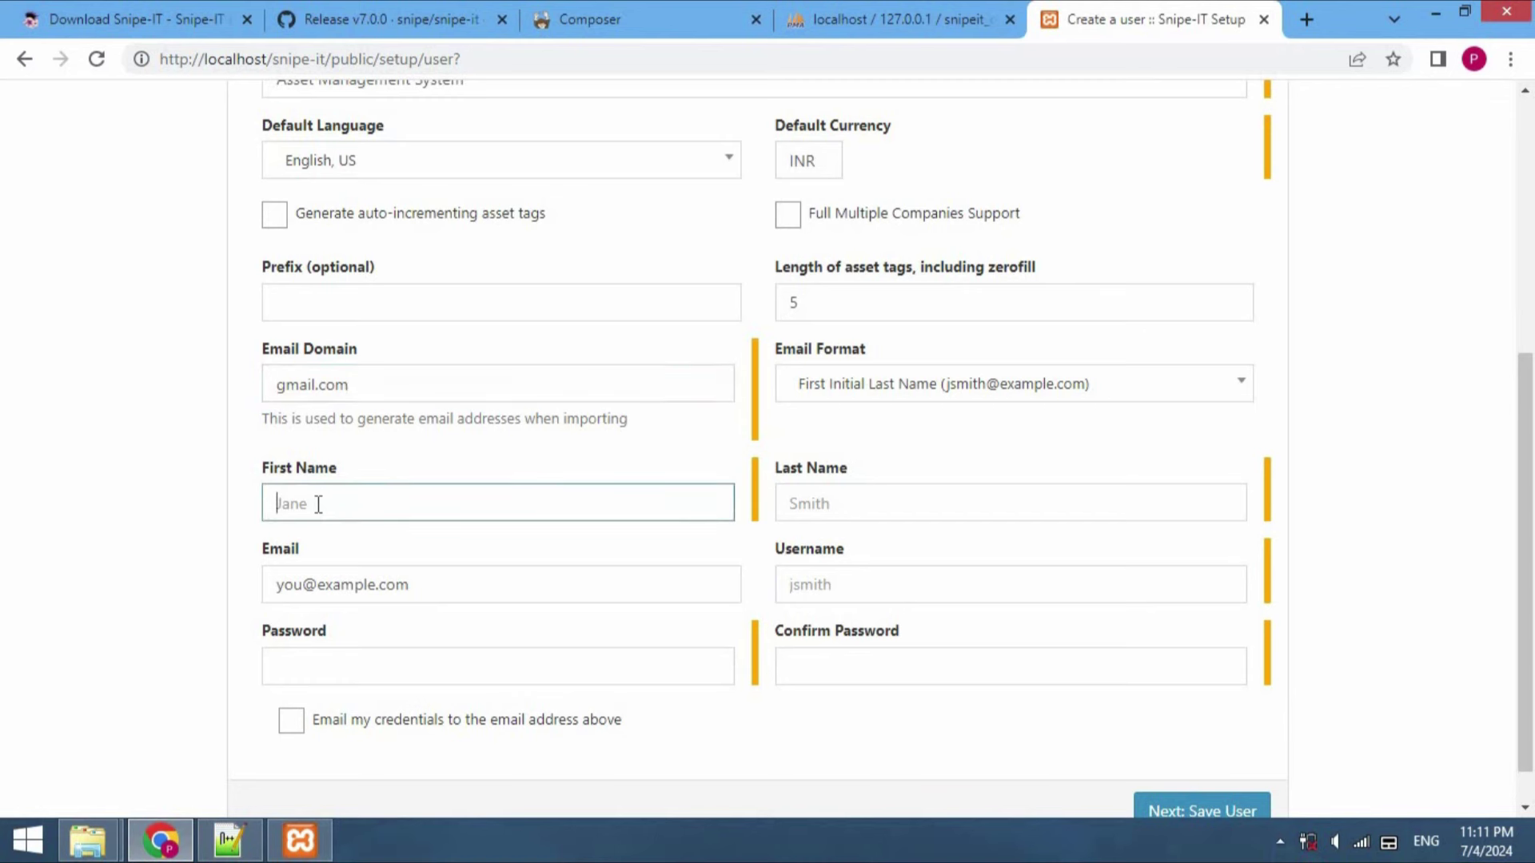
{"action": "type", "text": "Jane"}
{"action": "left_click", "coordinate": [824, 512]}
{"action": "type", "text": "m"}
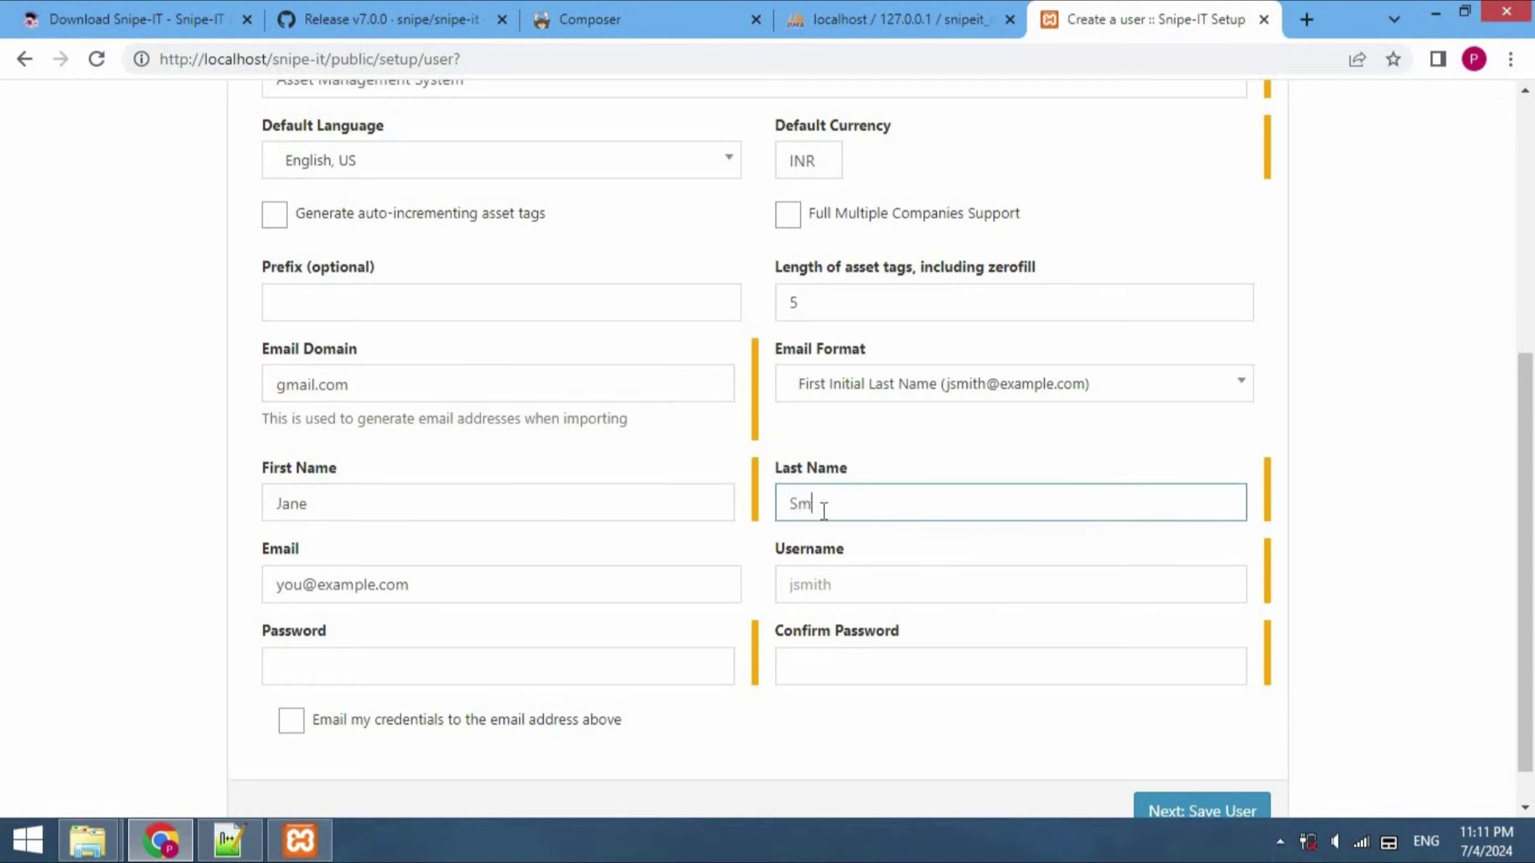
{"action": "type", "text": "ith"}
{"action": "left_click", "coordinate": [408, 582]}
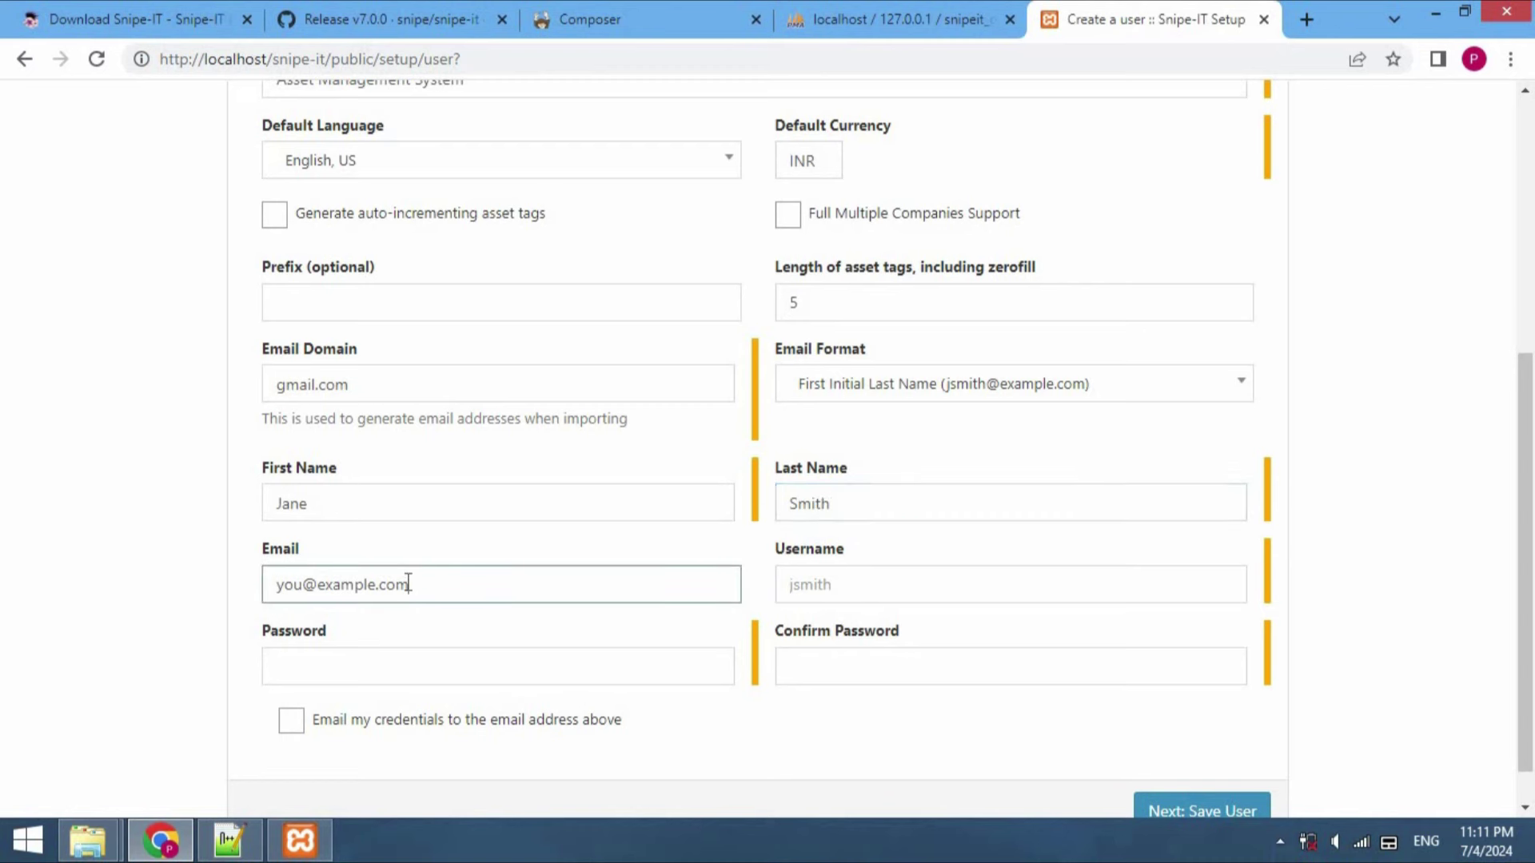
{"action": "type", "text": "you@example.co"}
{"action": "key", "text": "BackSpace"}
{"action": "key", "text": "BackSpace"}
{"action": "key", "text": "BackSpace"}
{"action": "key", "text": "BackSpace"}
{"action": "key", "text": "BackSpace"}
{"action": "key", "text": "BackSpace"}
{"action": "key", "text": "BackSpace"}
{"action": "key", "text": "BackSpace"}
{"action": "key", "text": "BackSpace"}
{"action": "key", "text": "BackSpace"}
{"action": "key", "text": "BackSpace"}
{"action": "key", "text": "BackSpace"}
{"action": "key", "text": "BackSpace"}
{"action": "key", "text": "BackSpace"}
{"action": "type", "text": "jane@abc.com"}
Enter the admin username and password with confirmation, then save the user
{"action": "left_click", "coordinate": [858, 590]}
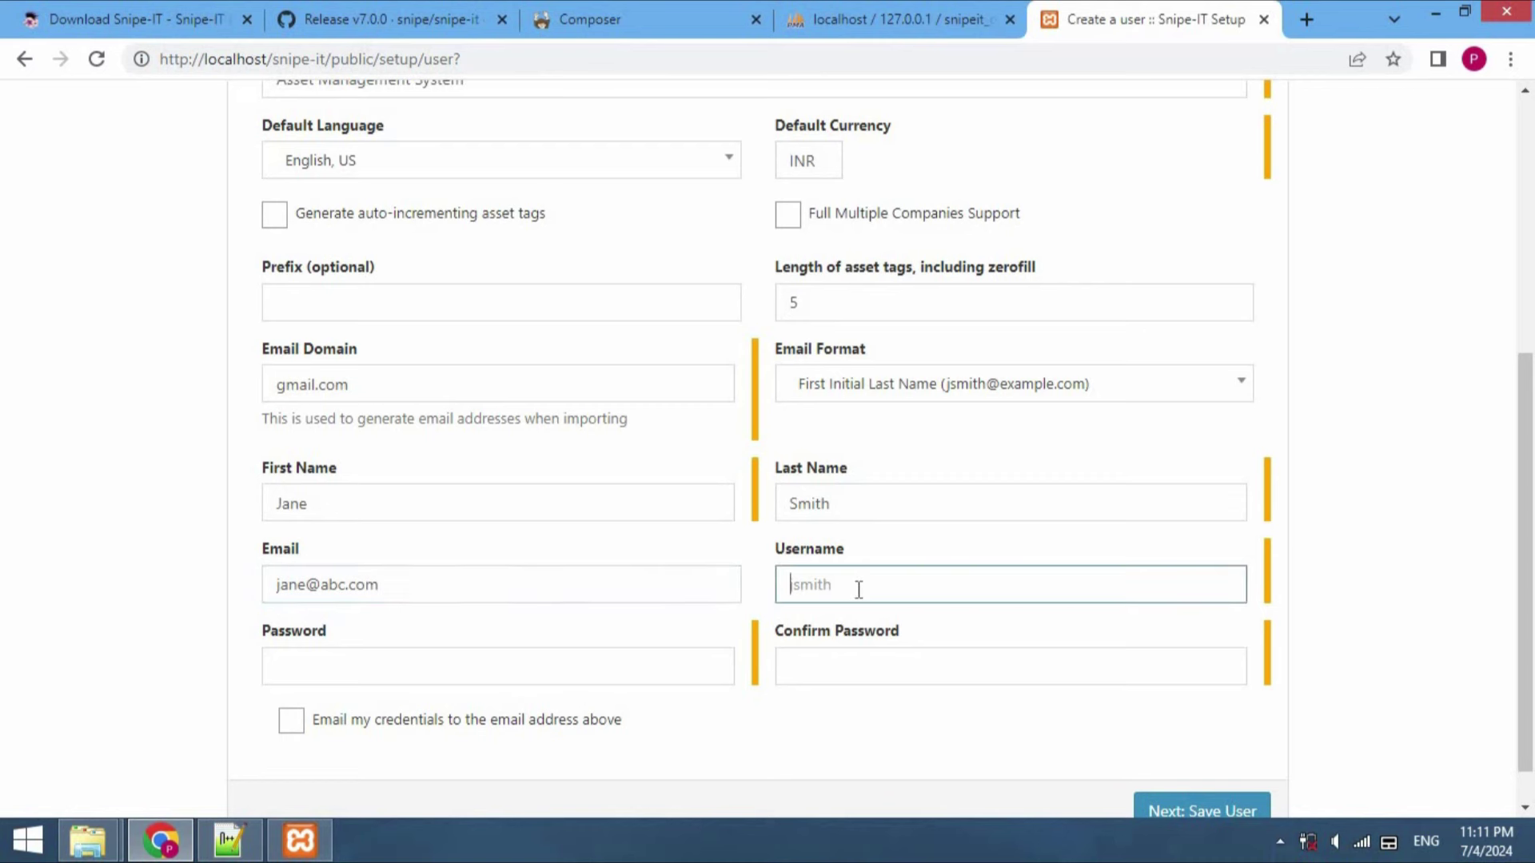
{"action": "type", "text": "jsmith"}
{"action": "left_click", "coordinate": [827, 665]}
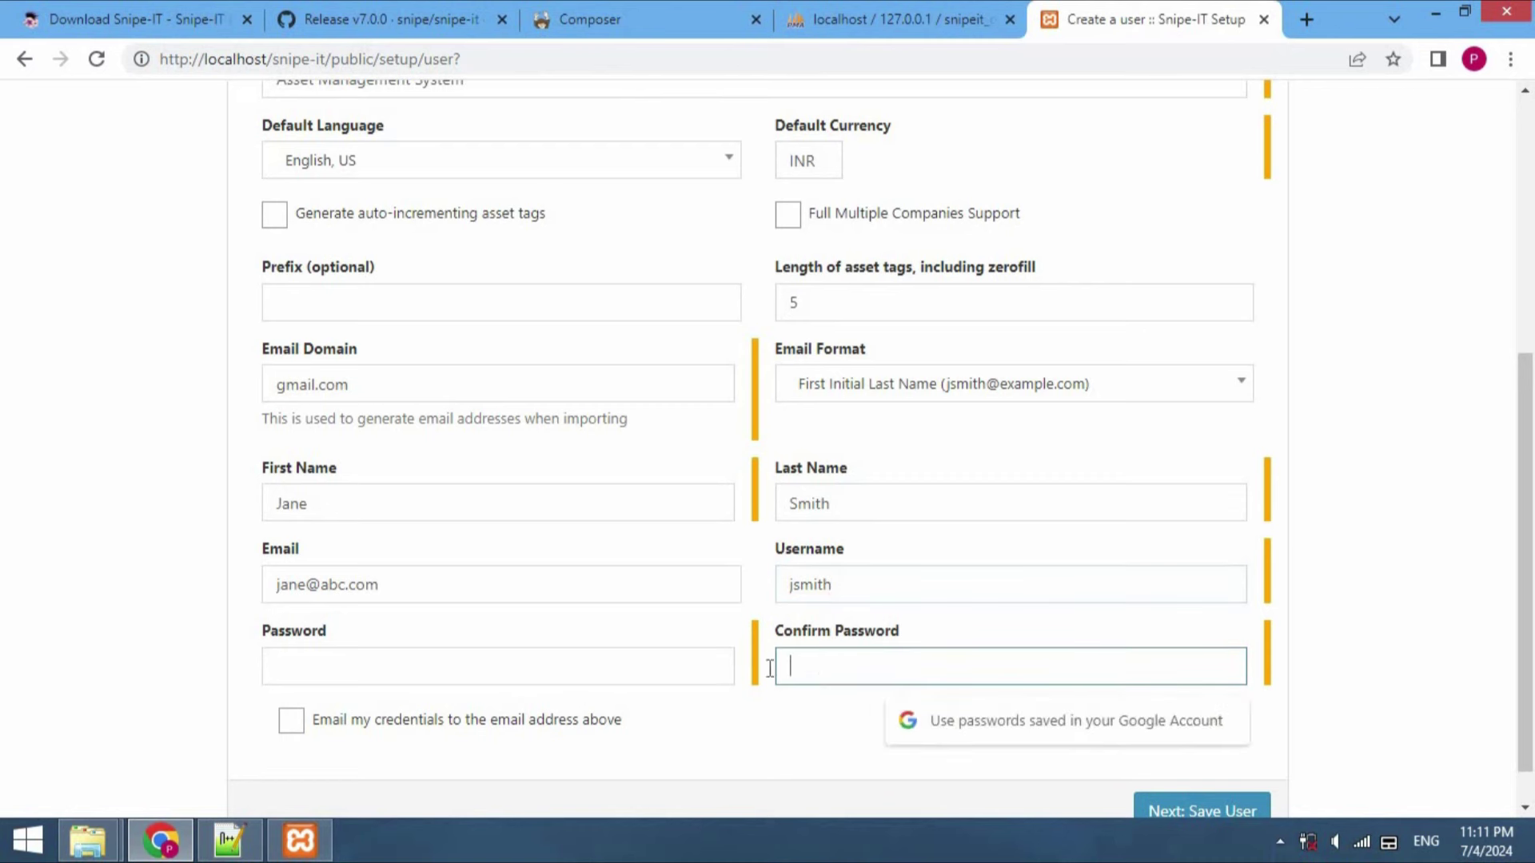
{"action": "left_click", "coordinate": [606, 669]}
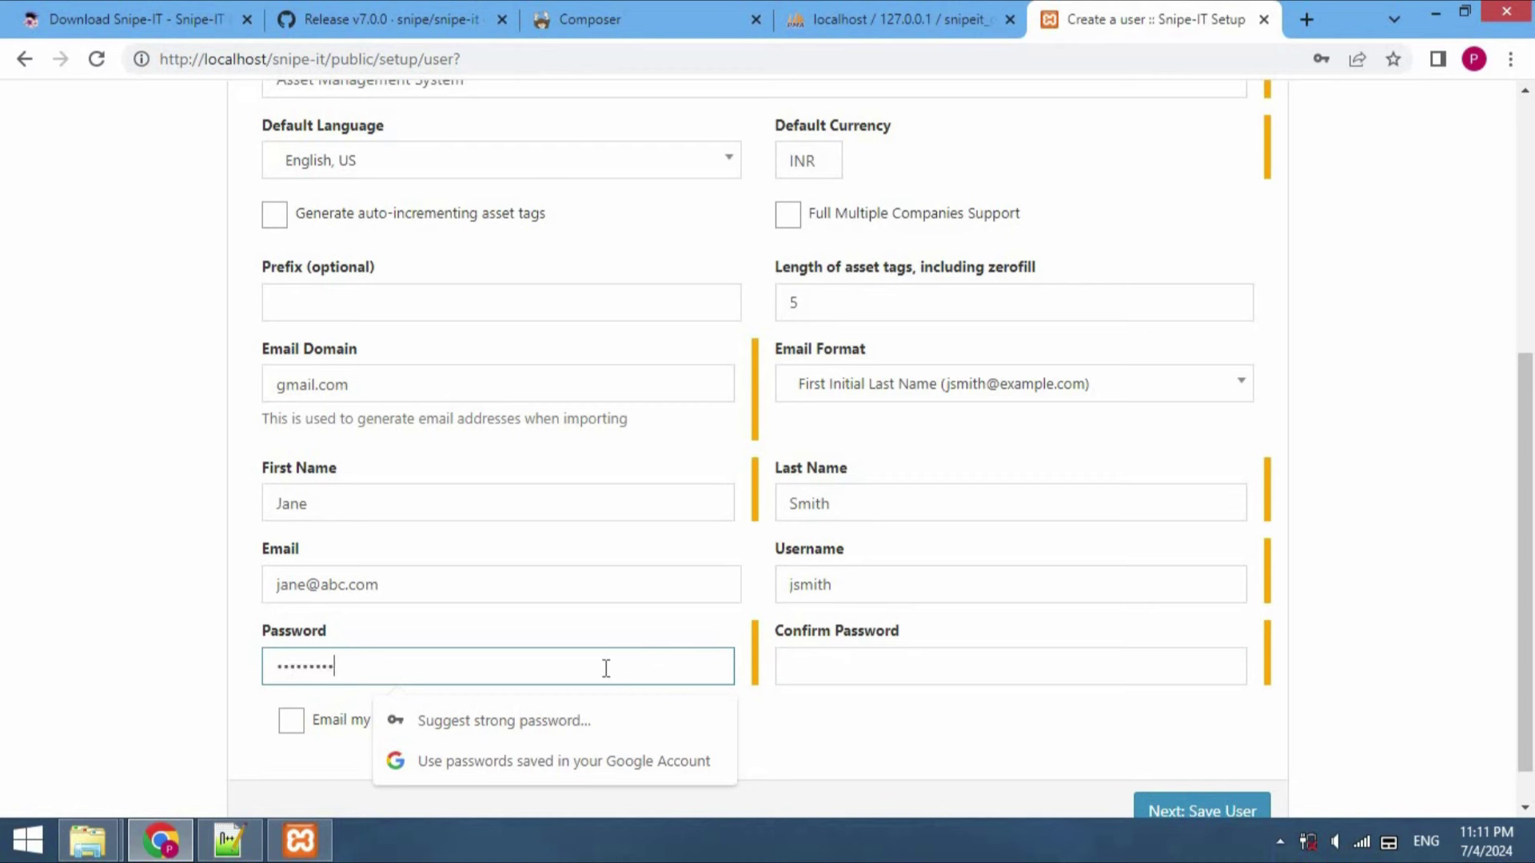
{"action": "left_click", "coordinate": [894, 677]}
{"action": "left_click", "coordinate": [894, 677]}
{"action": "type", "text": "a"}
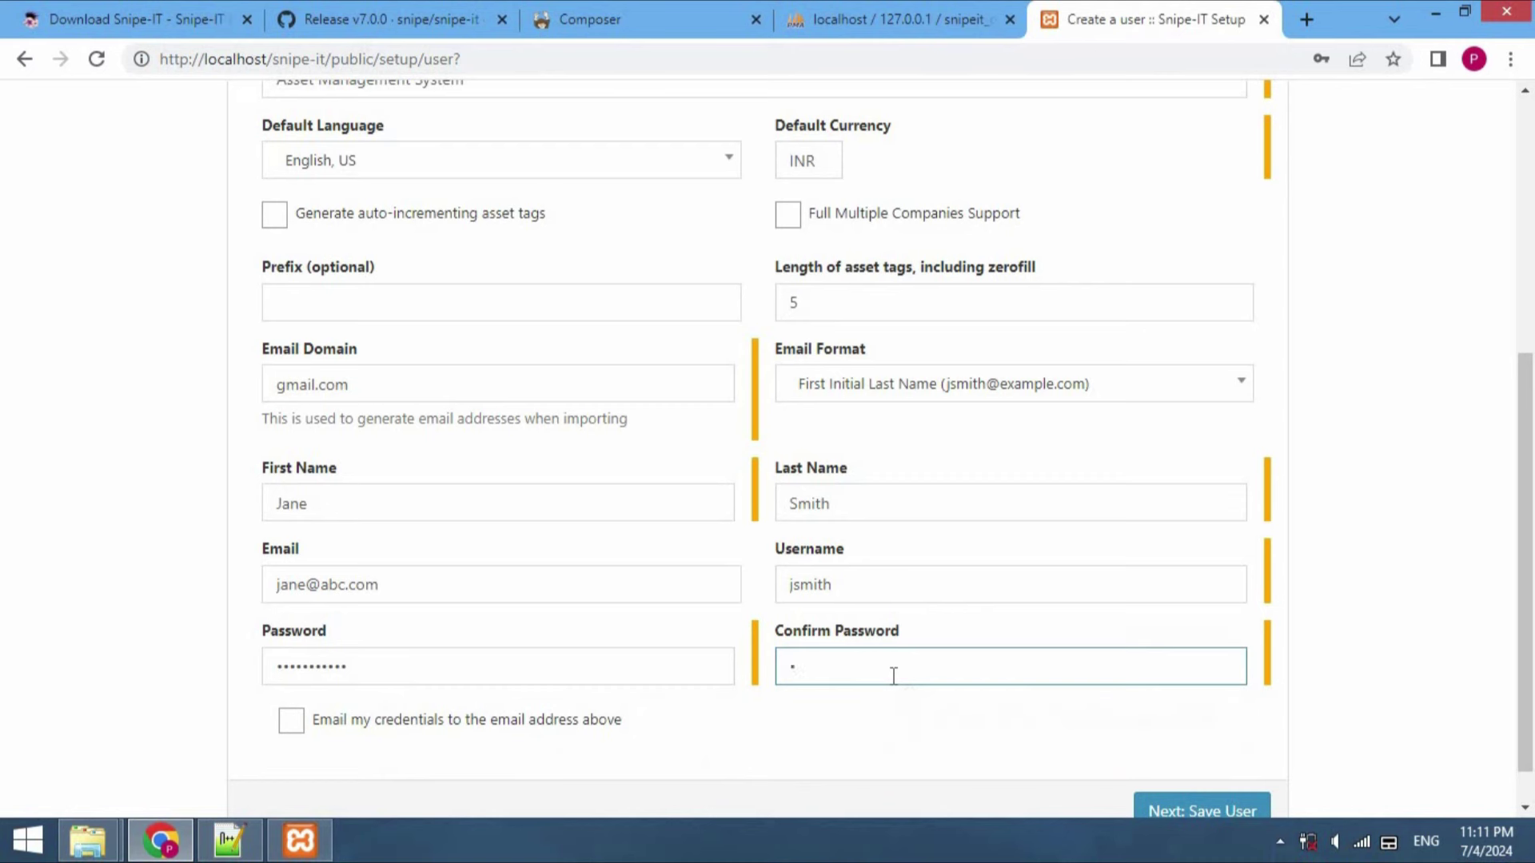
{"action": "type", "text": "bcdefghi"}
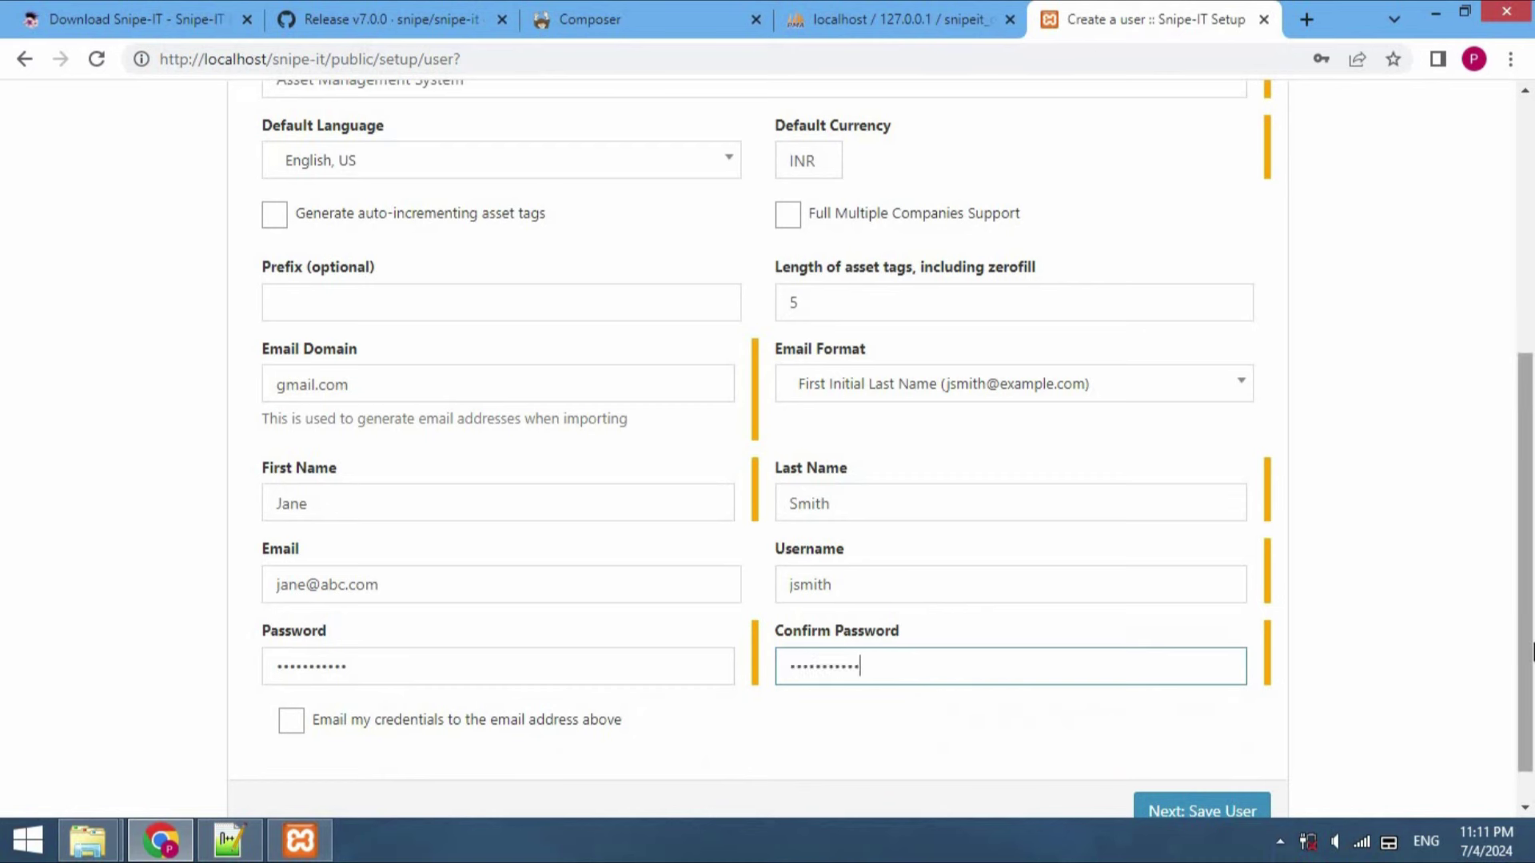
{"action": "scroll", "coordinate": [1343, 722], "scroll_direction": "down", "scroll_amount": 1}
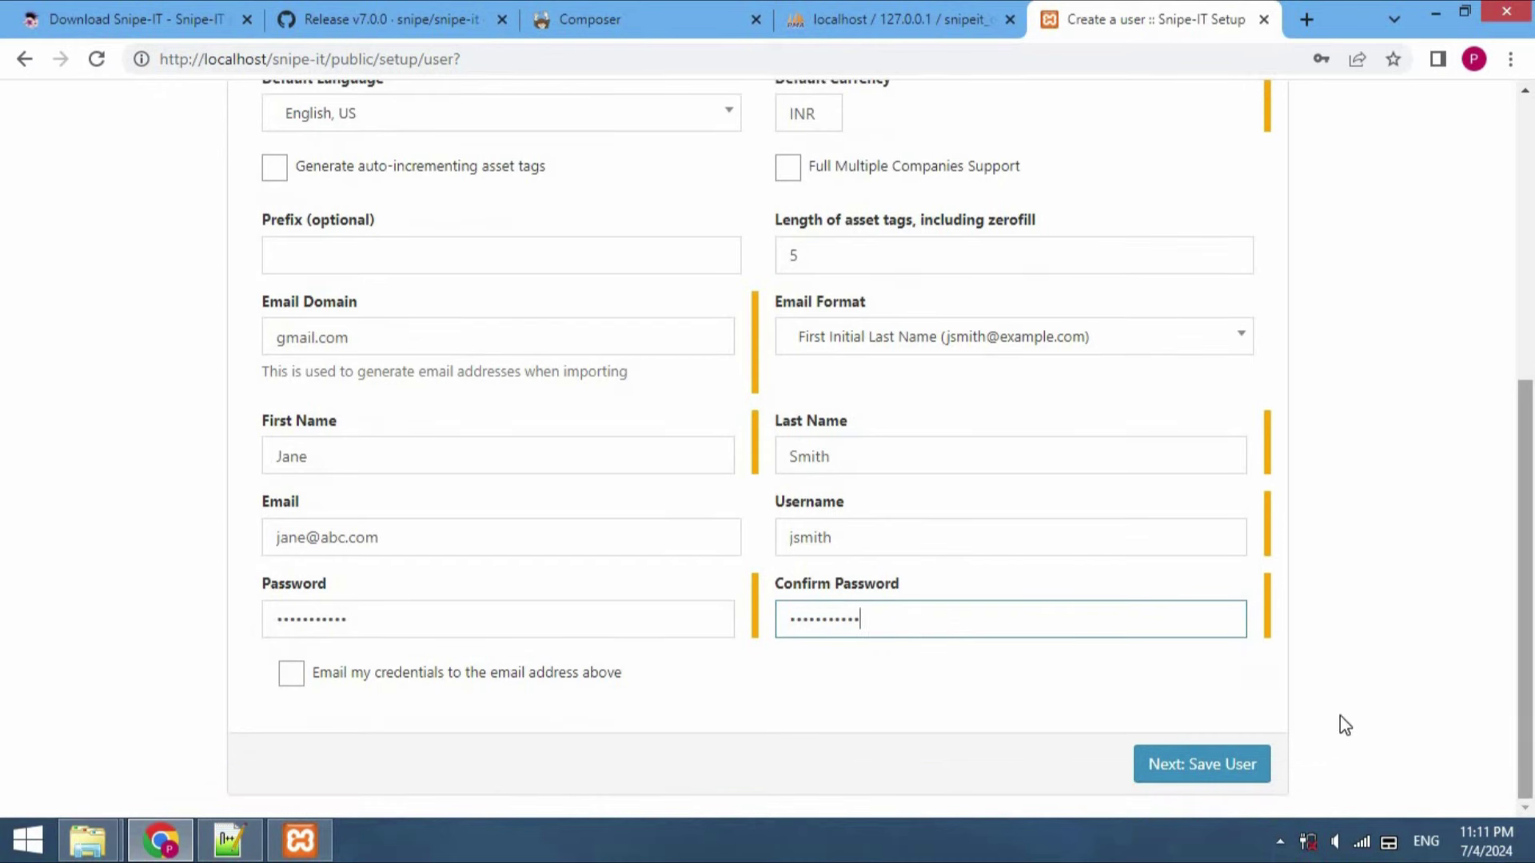
{"action": "left_click", "coordinate": [1246, 764]}
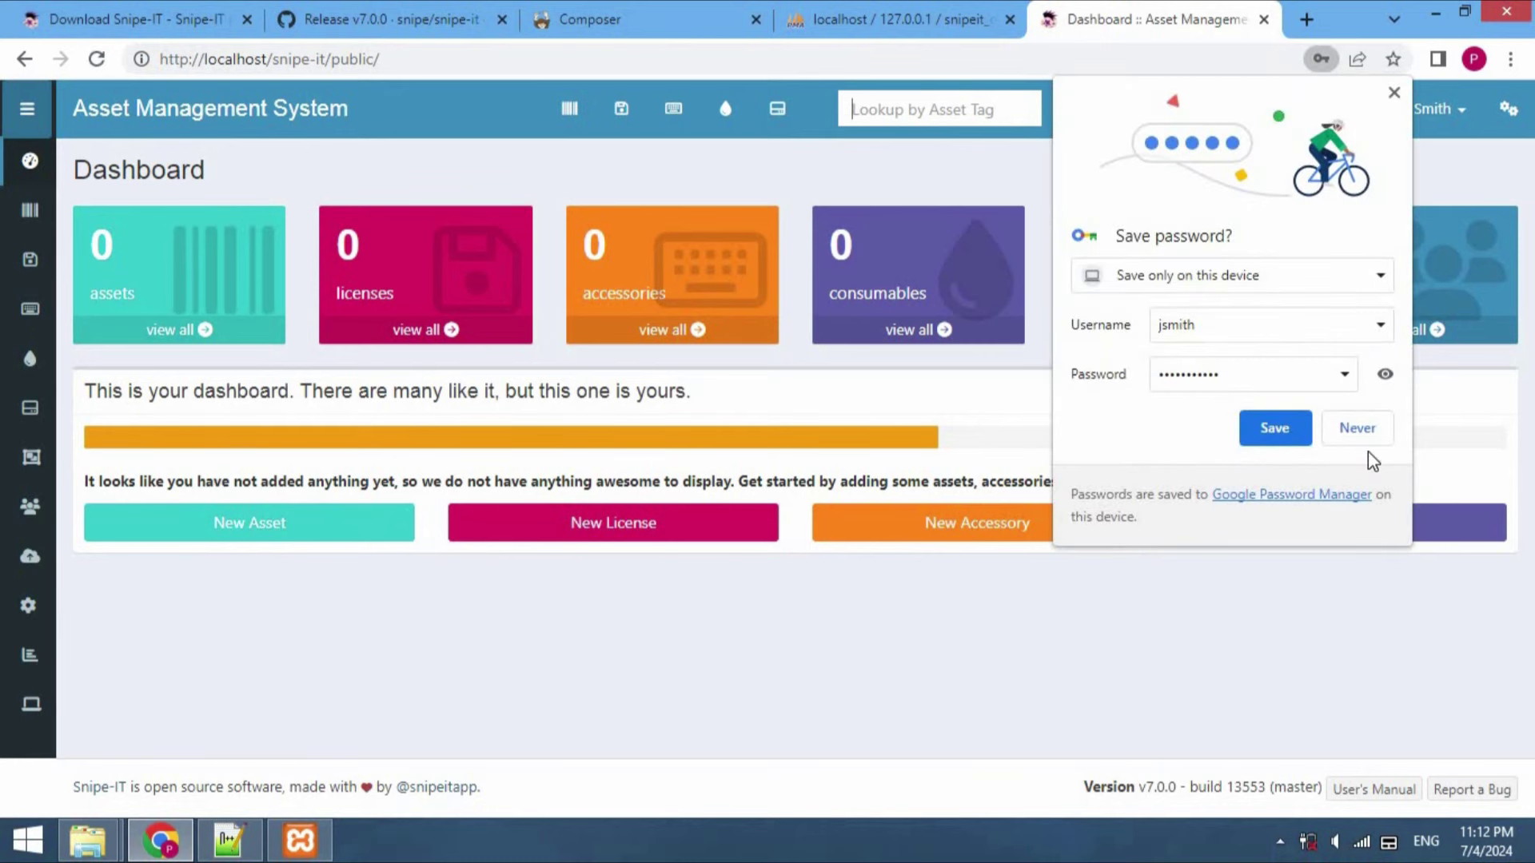
Decline Chrome's save-password offer, then expand and collapse the dashboard sidebar
{"action": "left_click", "coordinate": [1367, 442]}
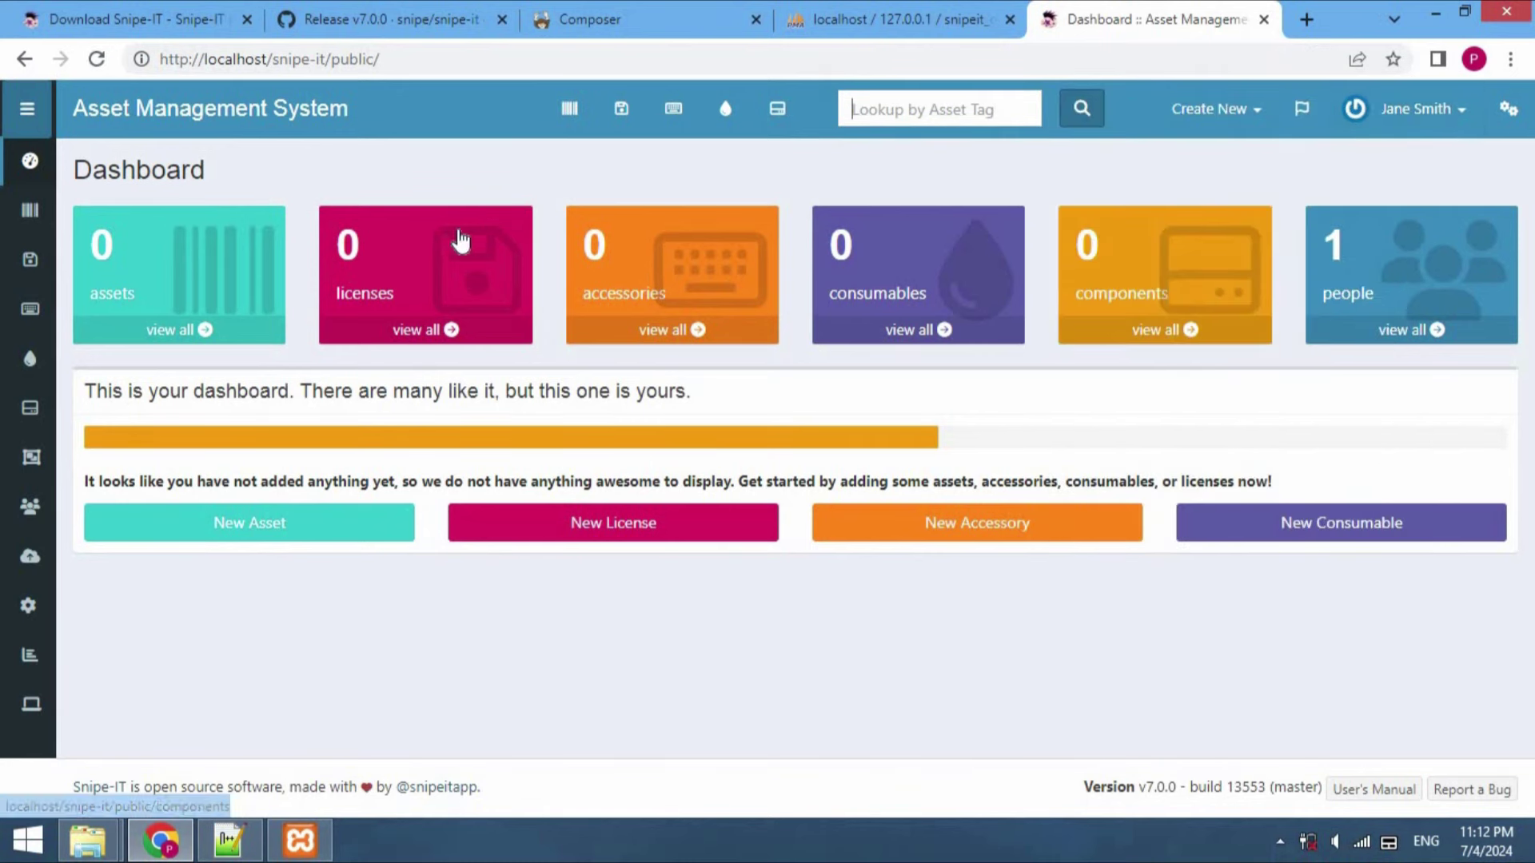
{"action": "left_click", "coordinate": [27, 109]}
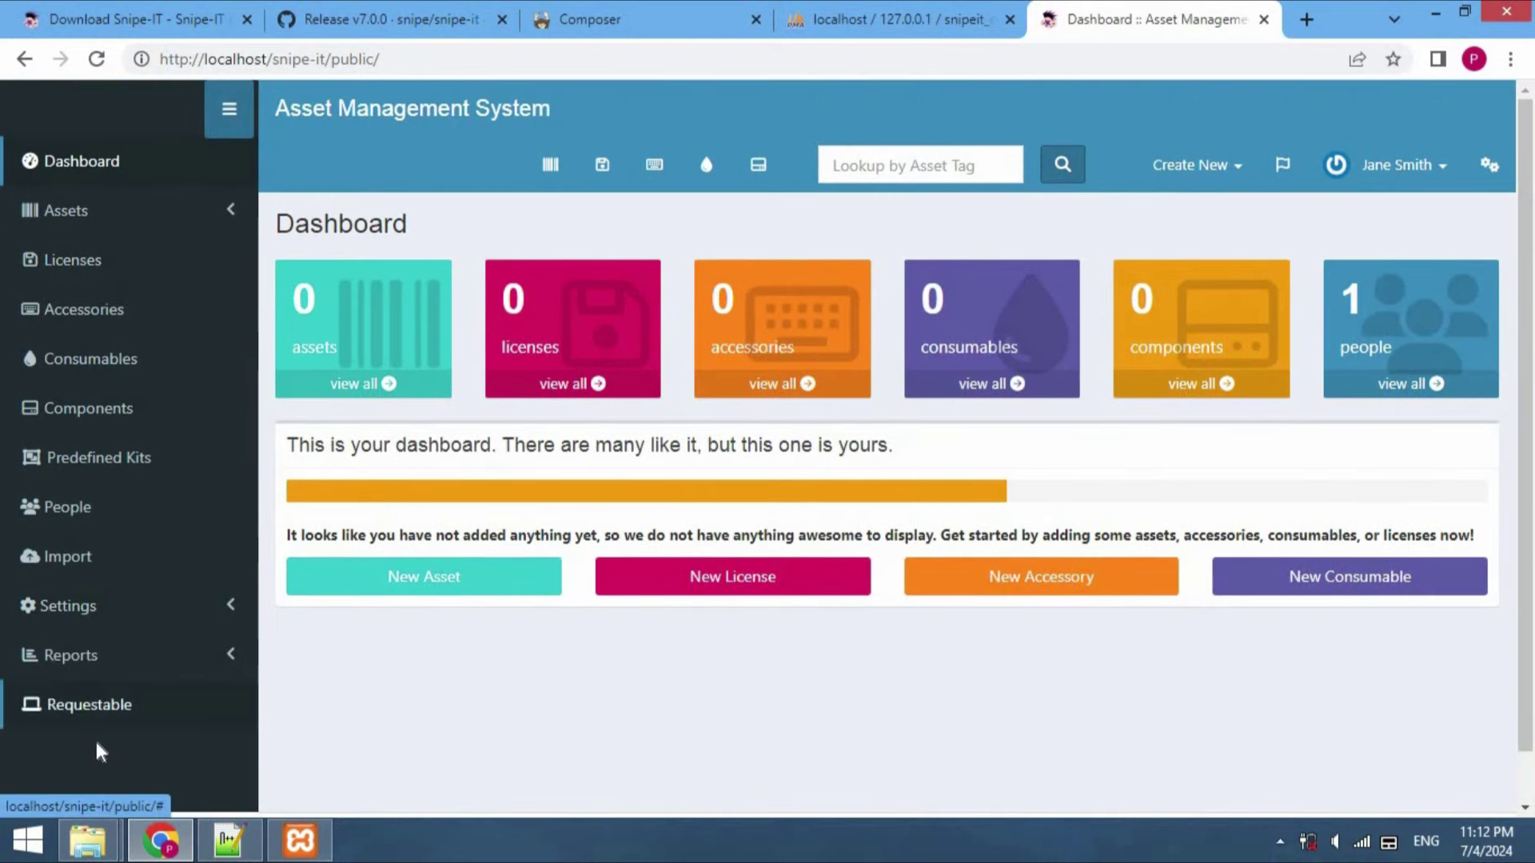
{"action": "left_click", "coordinate": [229, 108]}
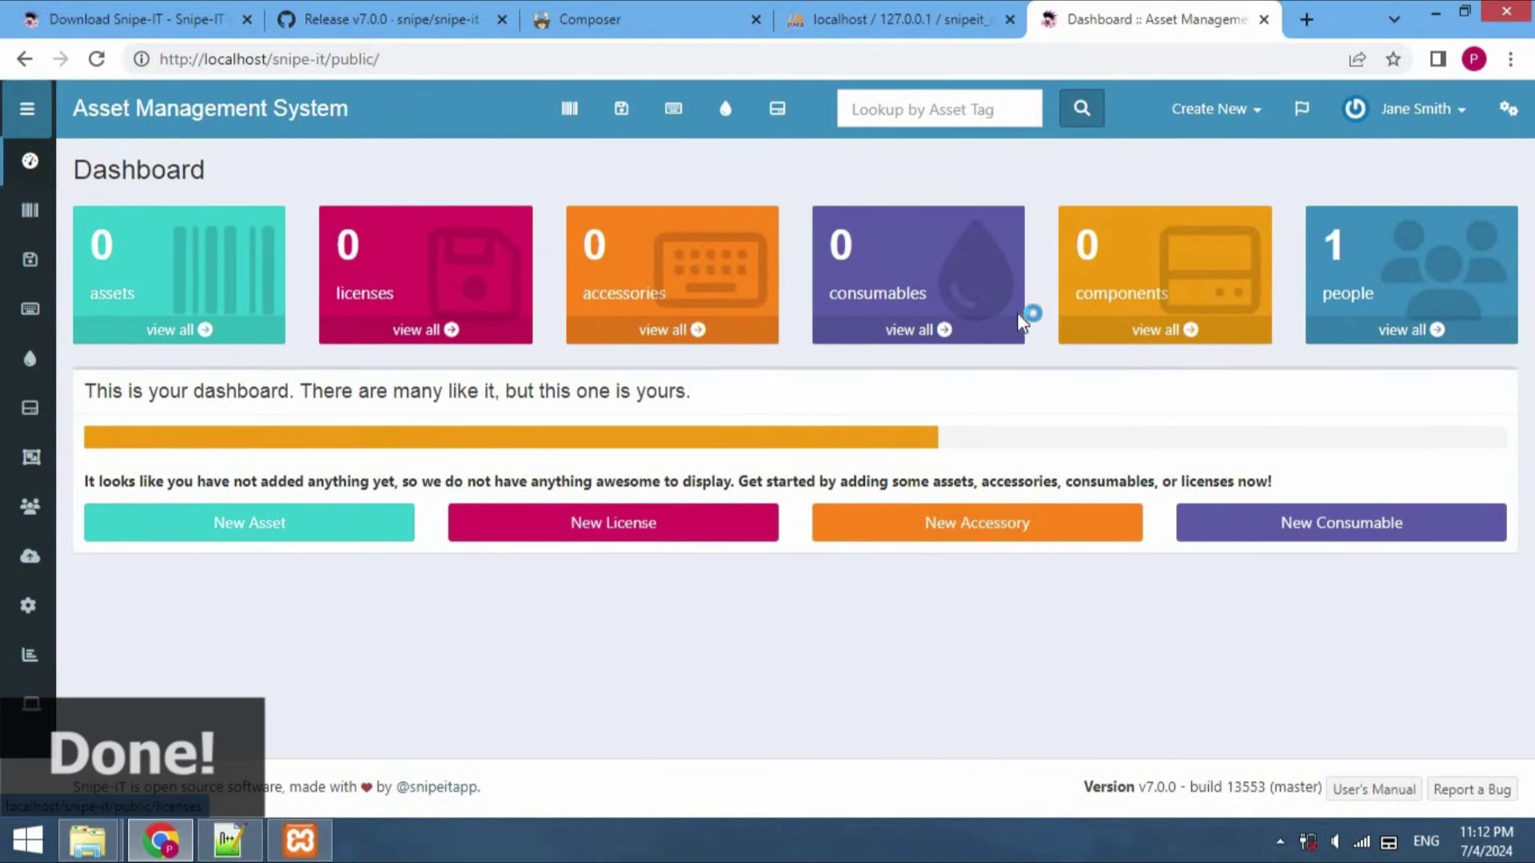